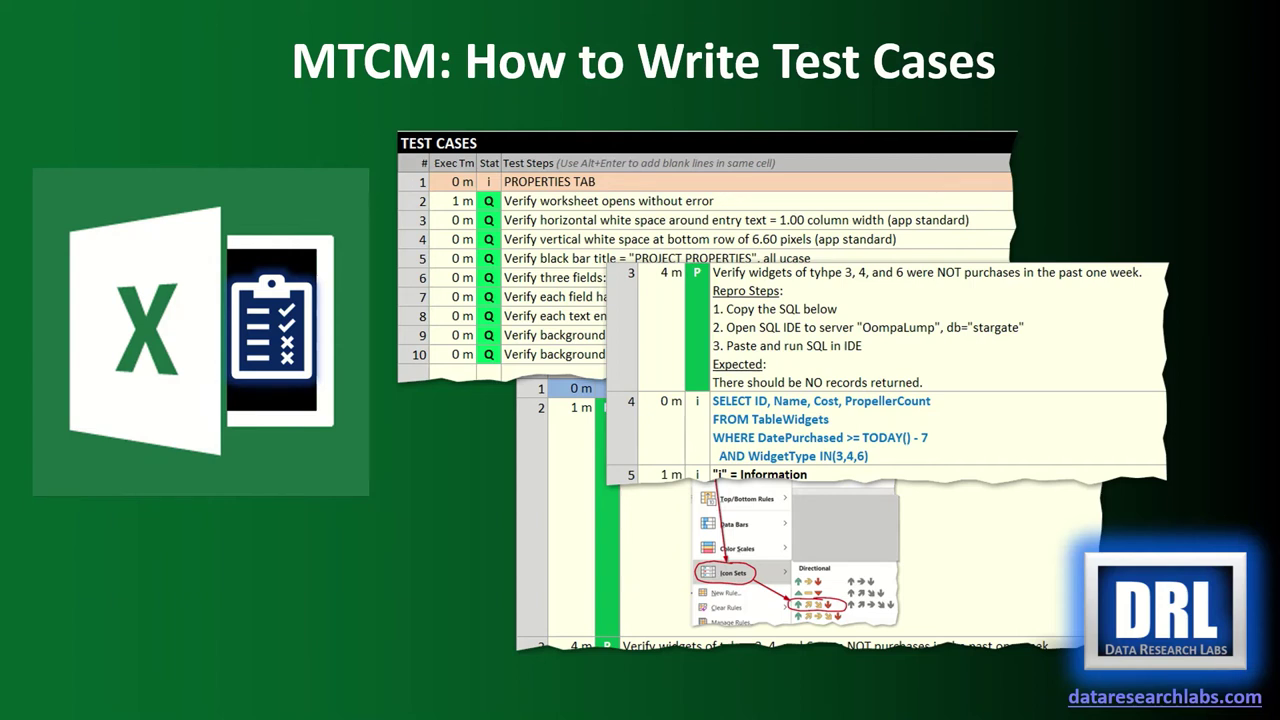
# Step: Skip past the intro slide to reach my_test_case_manager.xlsx on its Properties sheet
pyautogui.press('Right')
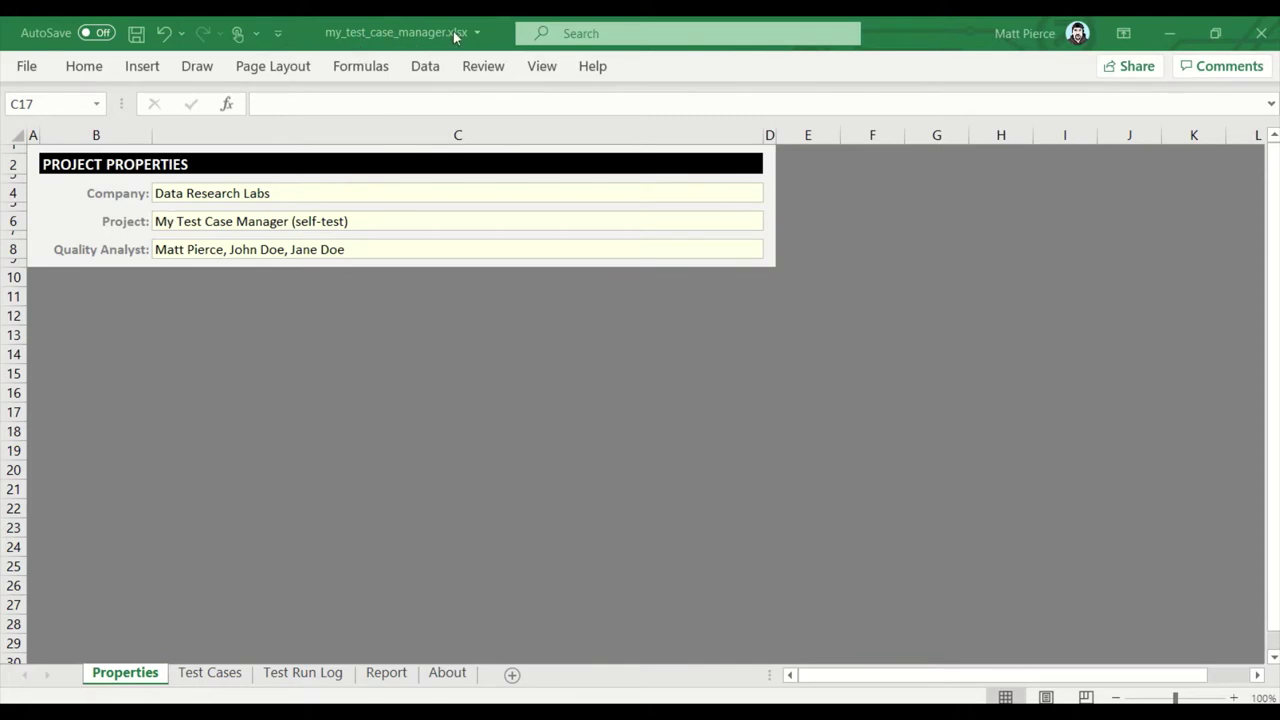
# Step: Browse the numbered TC sheets of my_test_case_manager_large.xlsx, then view mtcm_sample_1.xlsx's Test Cases
pyautogui.click(222, 678)
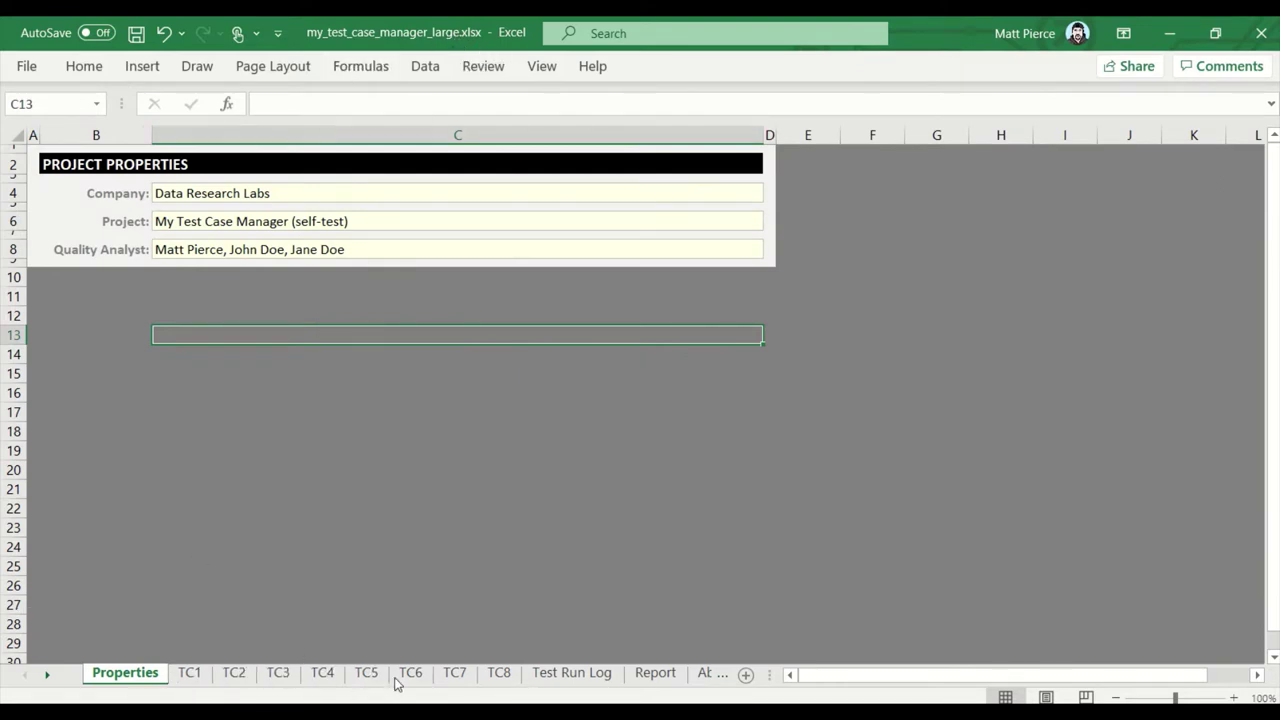
pyautogui.click(233, 673)
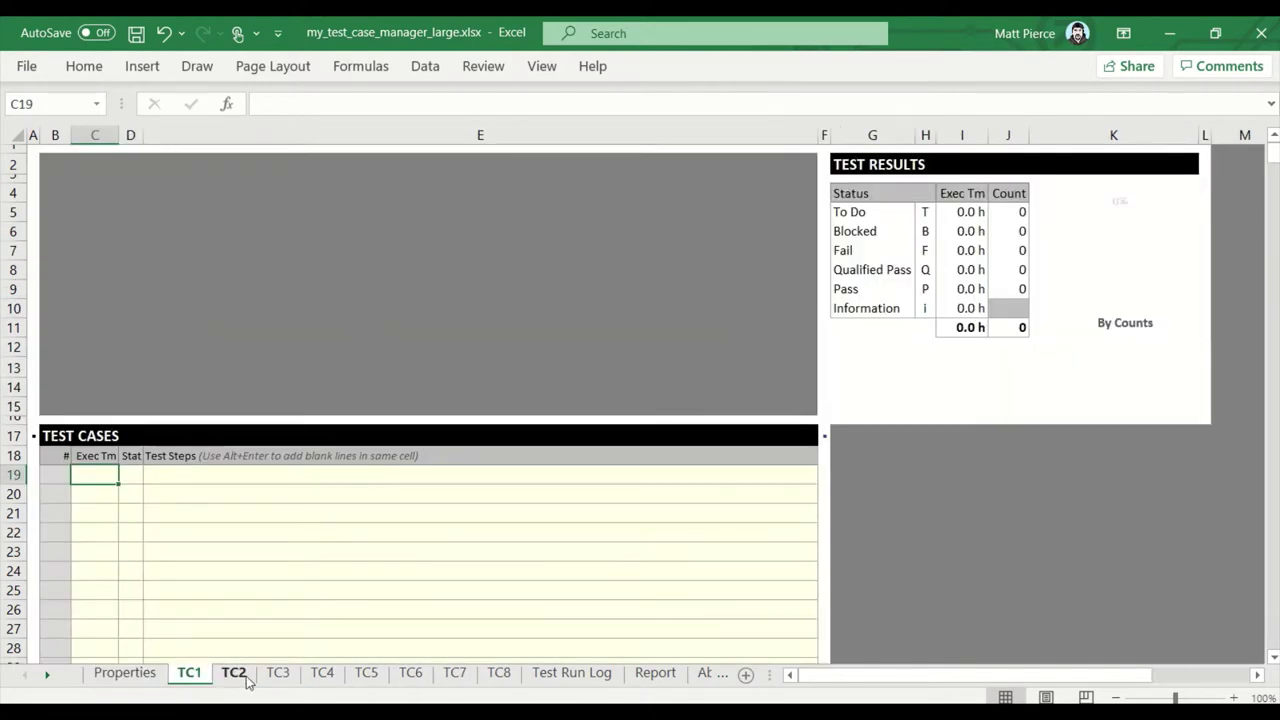
pyautogui.click(278, 678)
pyautogui.click(322, 678)
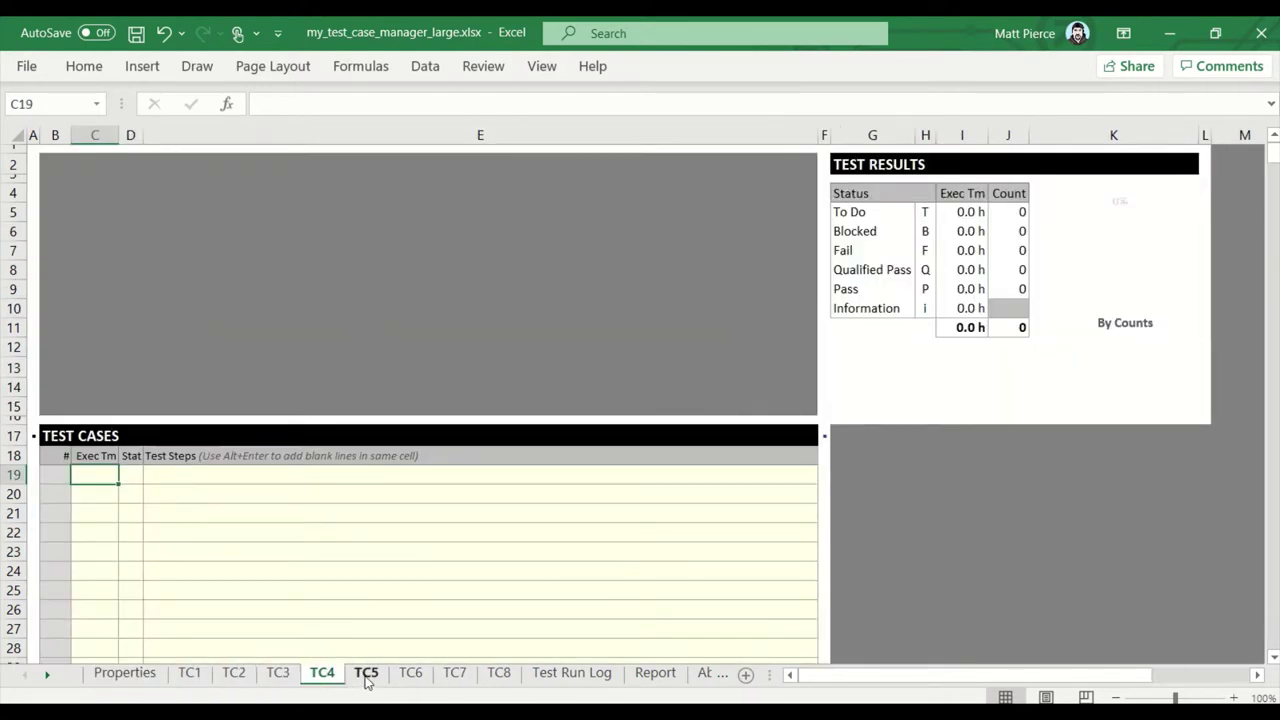
pyautogui.click(366, 678)
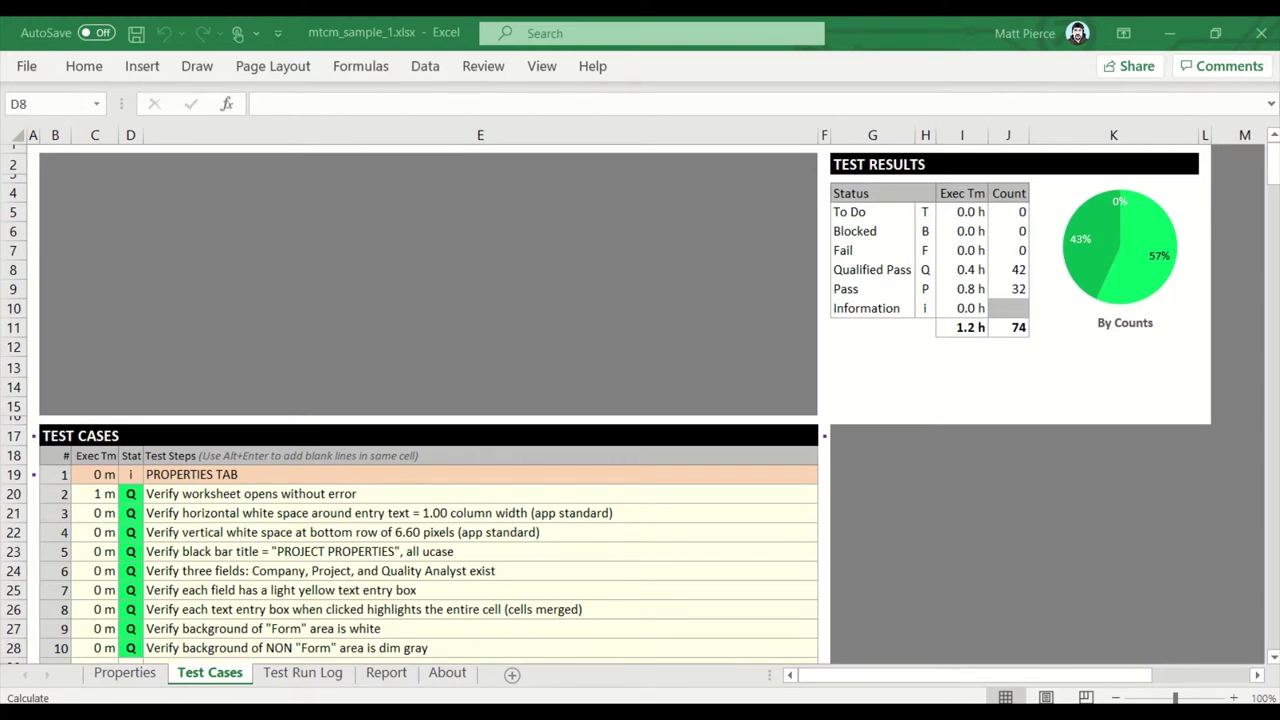
# Step: Scroll down through the sample Test Cases sheet and partway back up
pyautogui.scroll(-1, 203, 484)
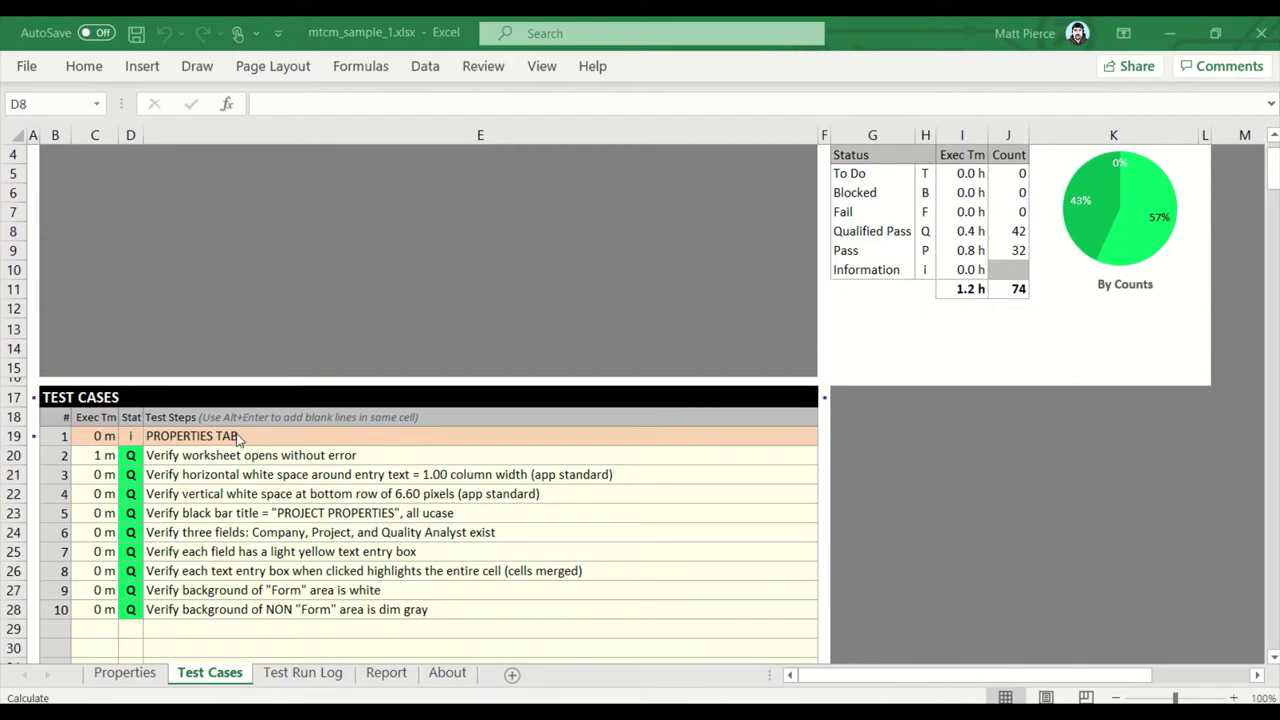
pyautogui.scroll(-1, 232, 440)
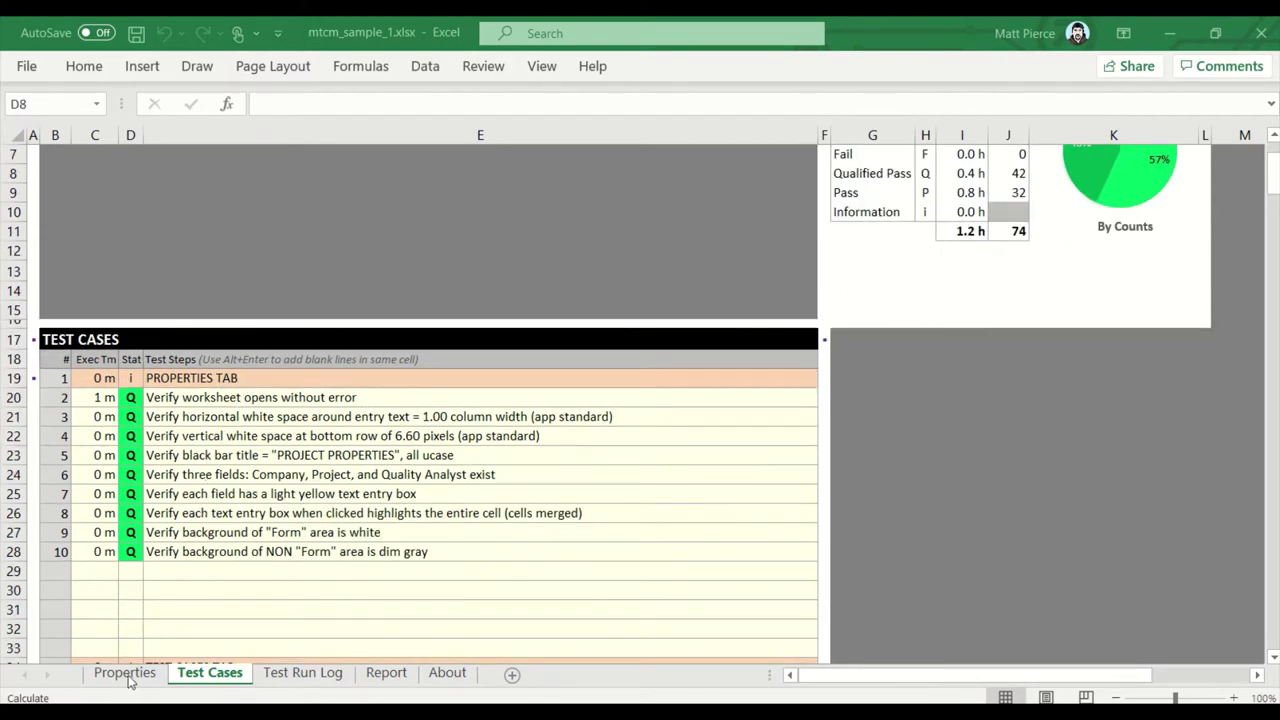
pyautogui.scroll(-4, 215, 550)
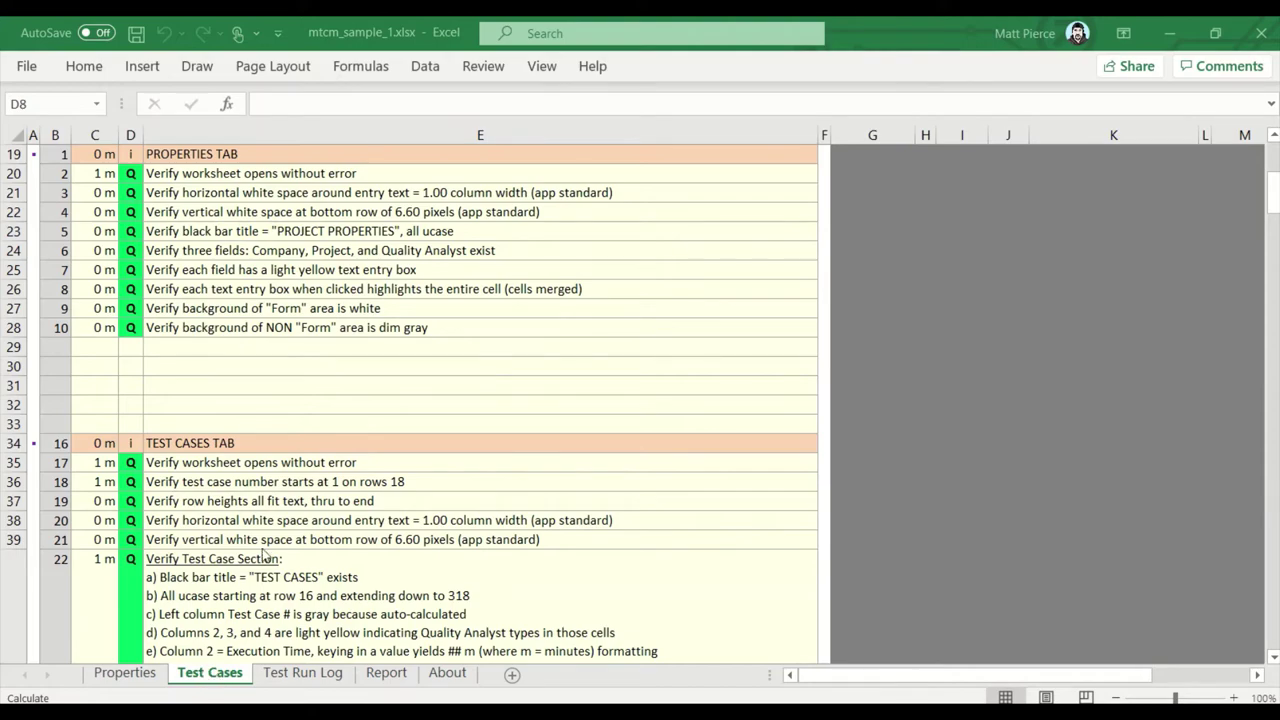
pyautogui.scroll(-8, 236, 495)
pyautogui.scroll(-7, 224, 481)
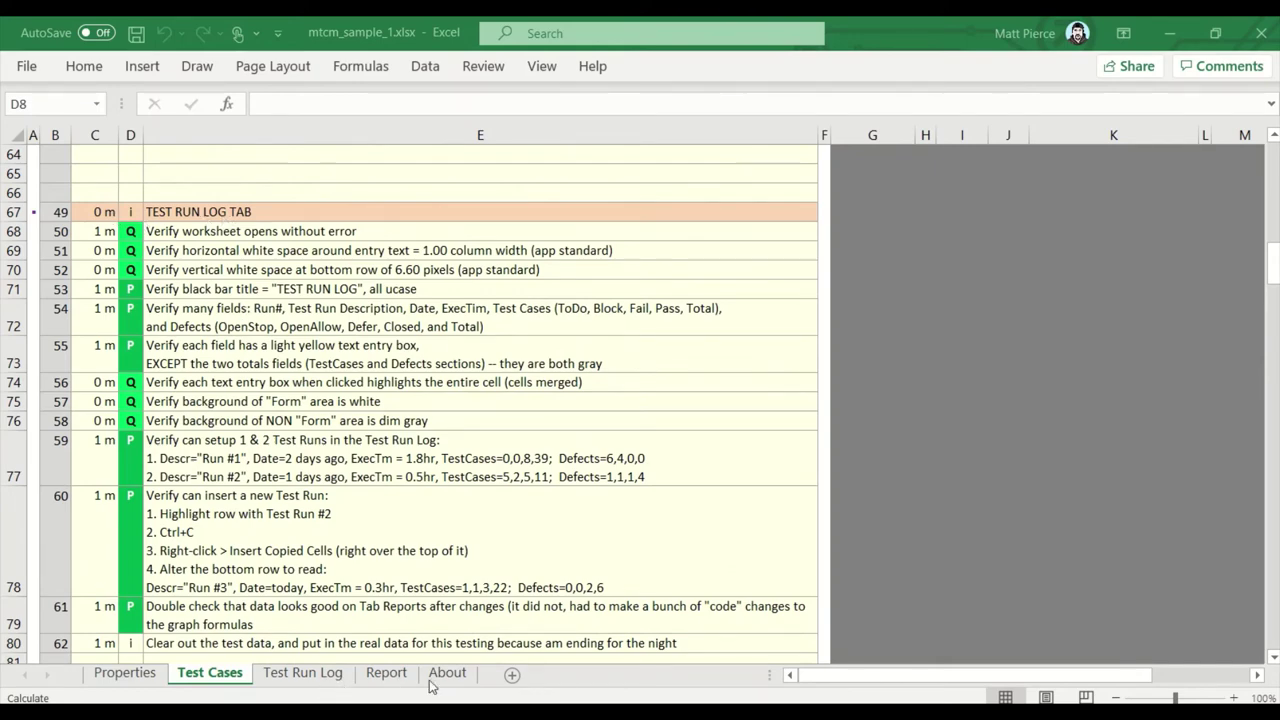
pyautogui.scroll(-3, 360, 493)
pyautogui.scroll(-1, 360, 493)
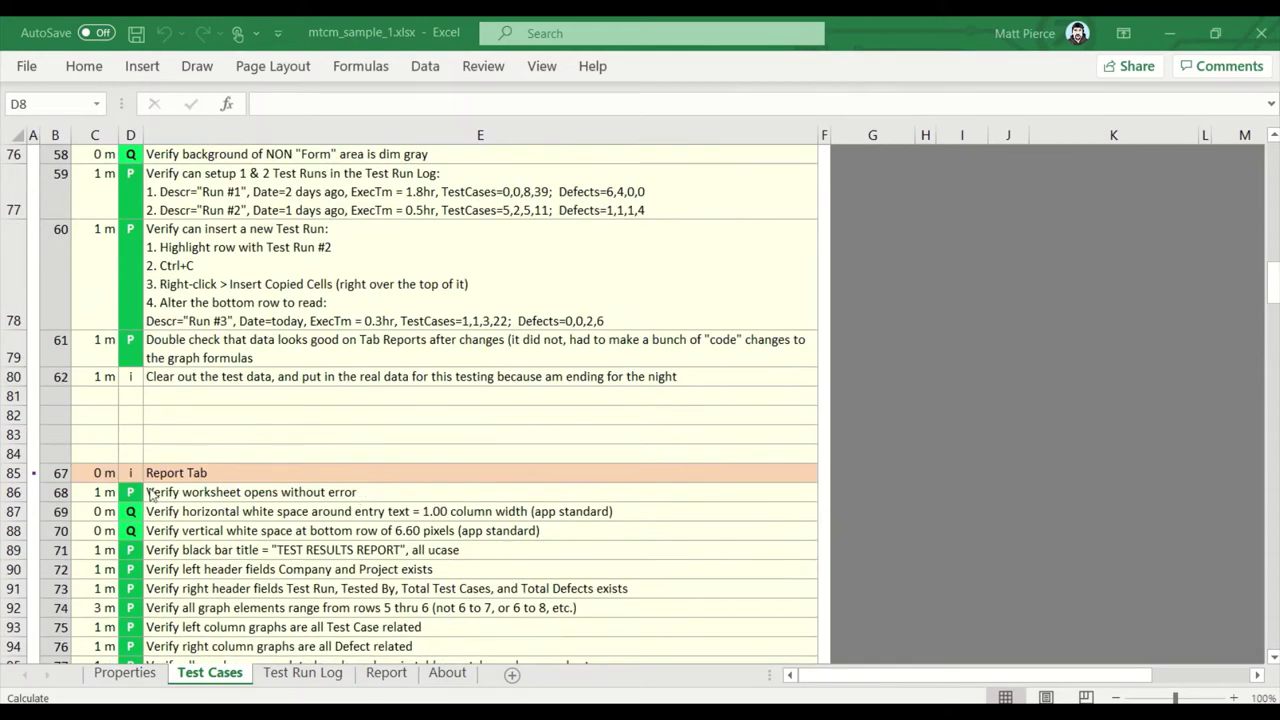
pyautogui.scroll(-4, 268, 532)
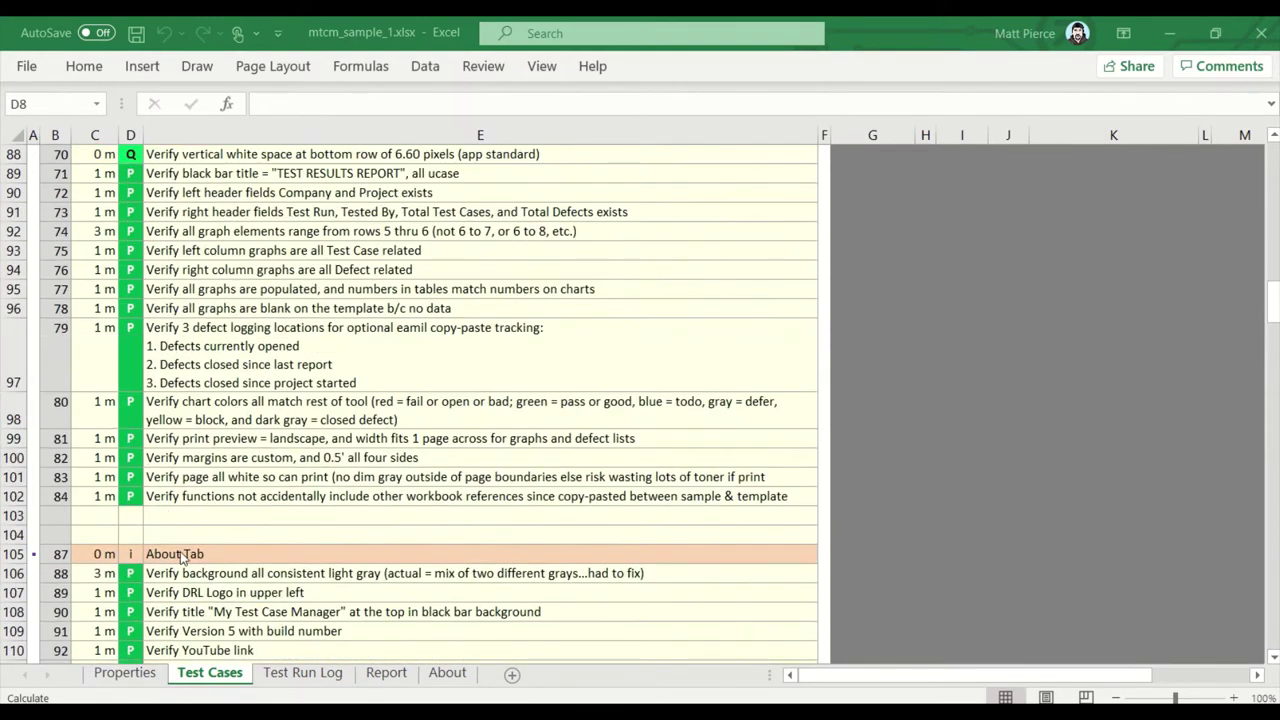
pyautogui.scroll(-4, 185, 556)
pyautogui.scroll(10, 250, 566)
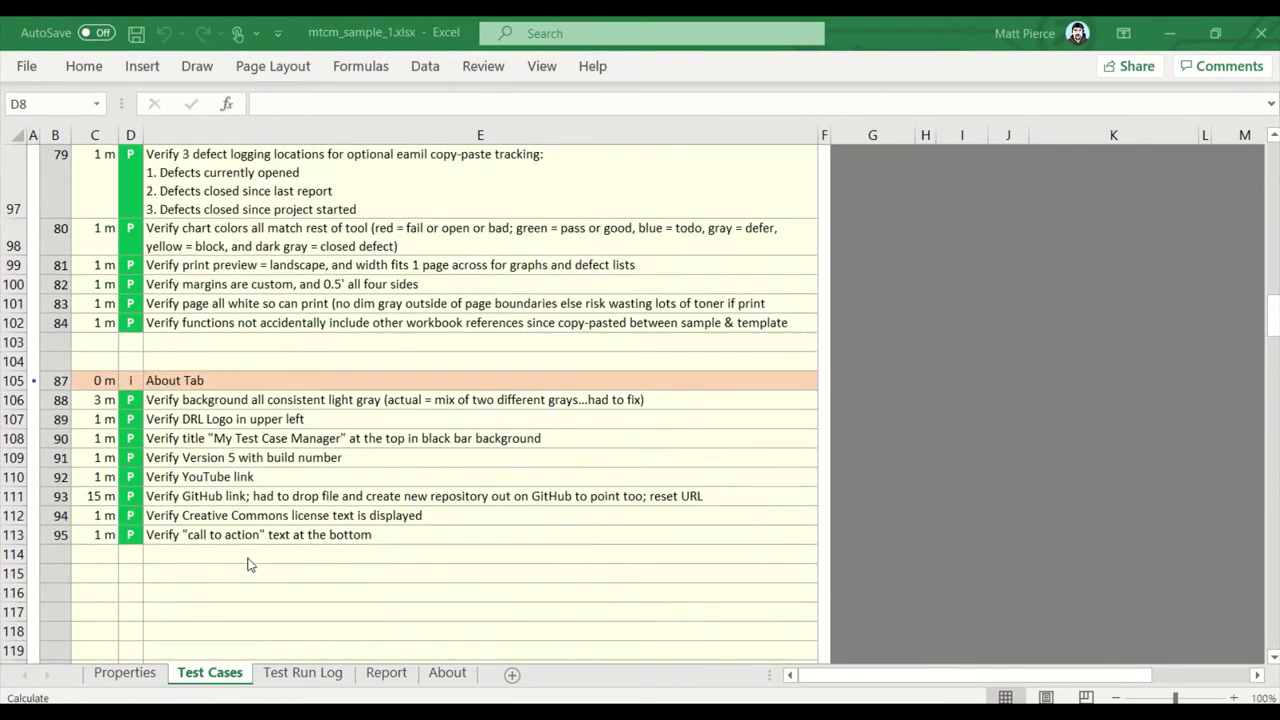
pyautogui.scroll(10, 250, 578)
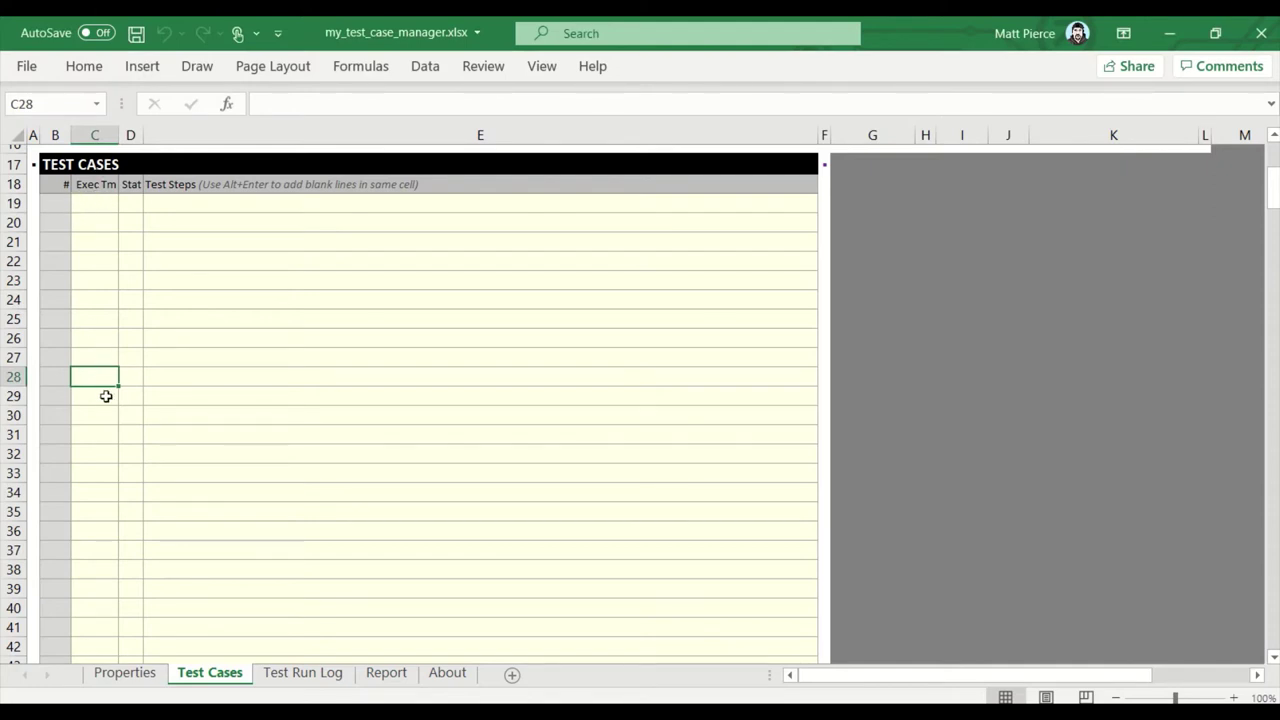
# Step: Fill row 28 with 0 execution time, status i, and step text 'SECTION HEADER BLAH BLAH'
pyautogui.write('0')
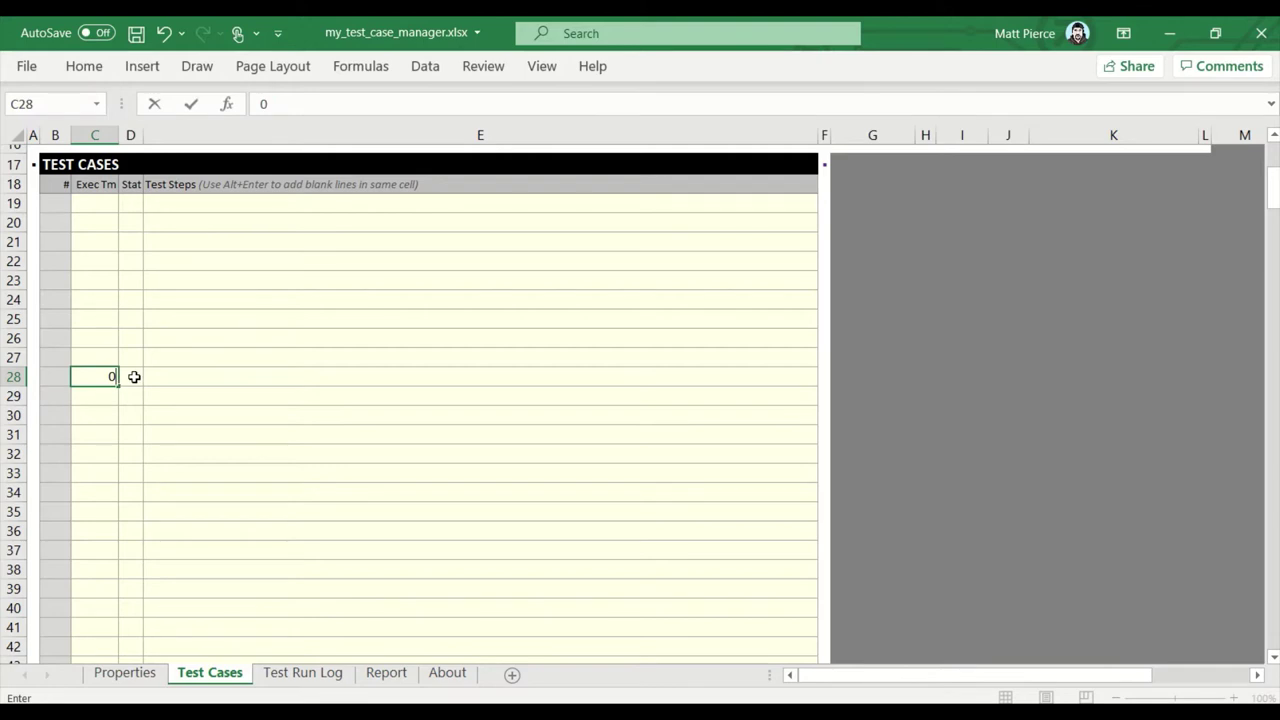
pyautogui.click(135, 376)
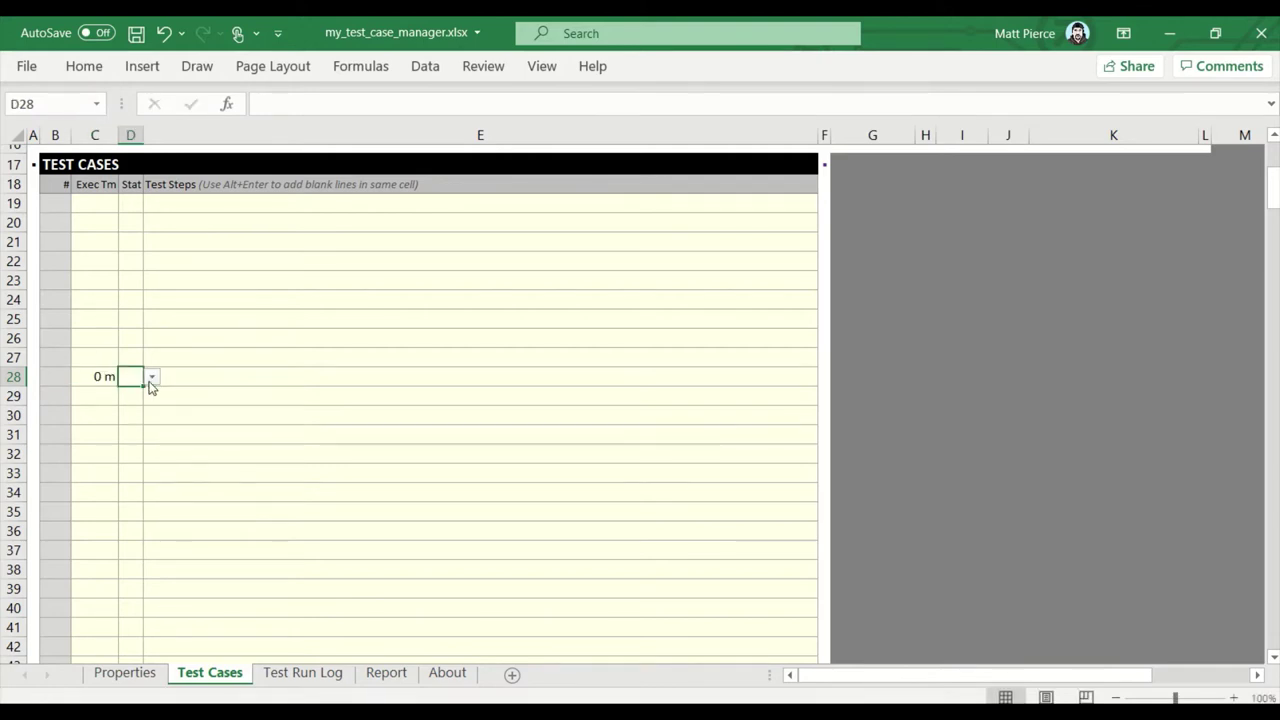
pyautogui.click(152, 378)
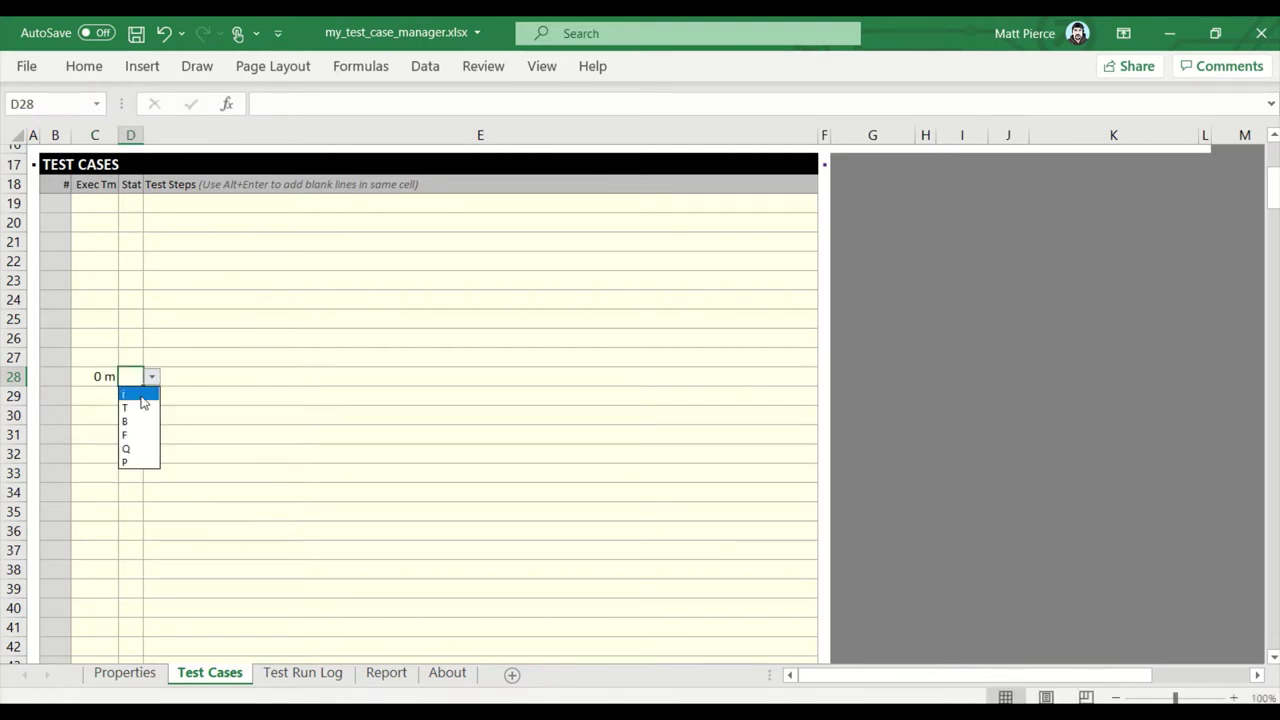
pyautogui.click(142, 396)
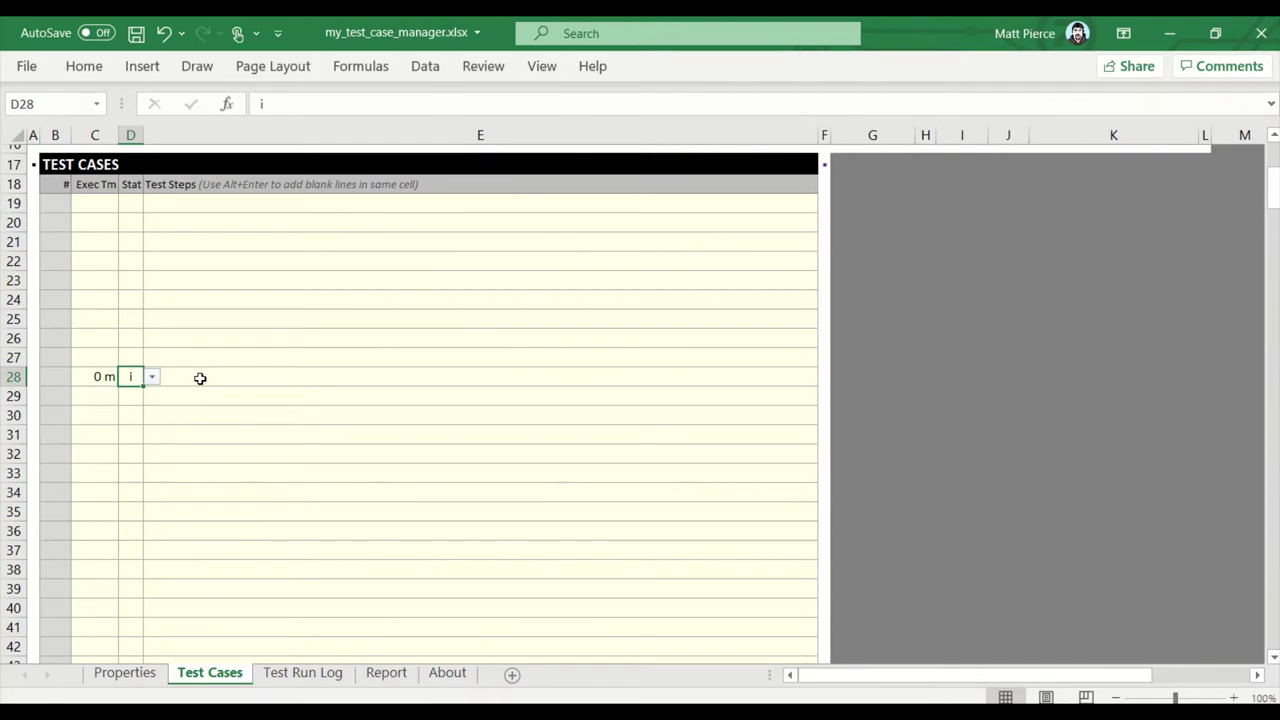
pyautogui.click(200, 378)
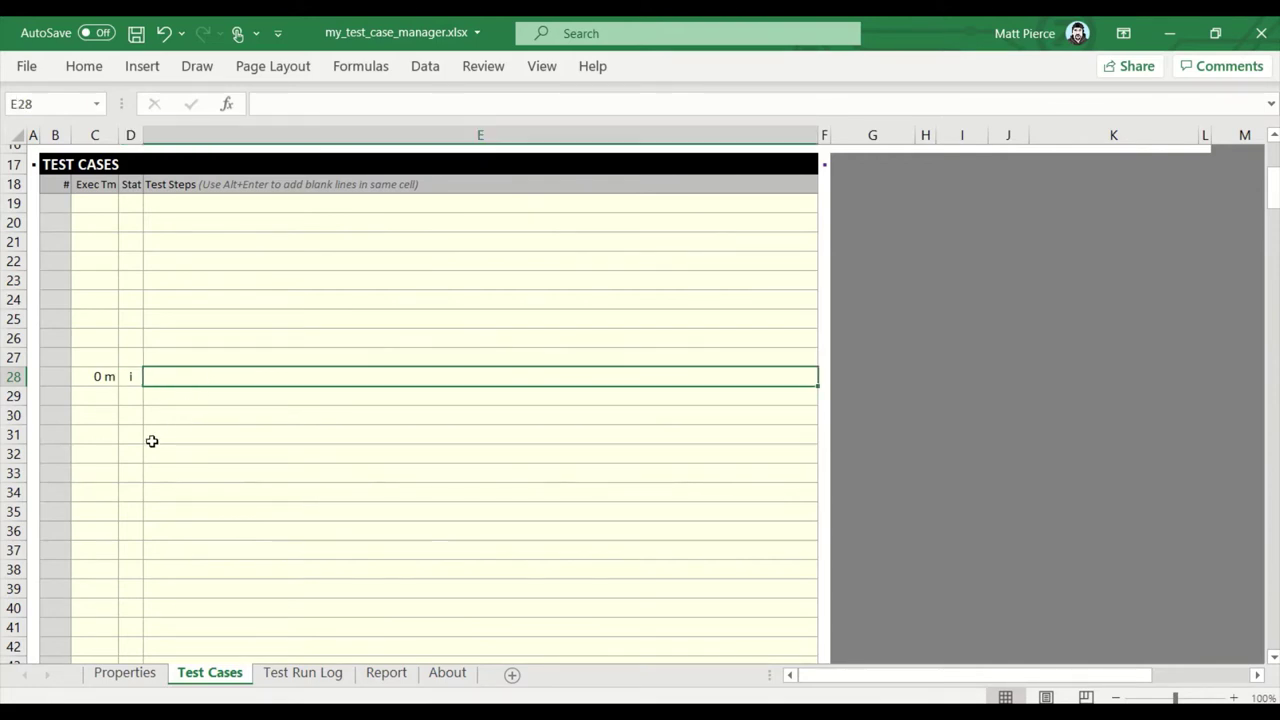
pyautogui.write('SECTION HEAD')
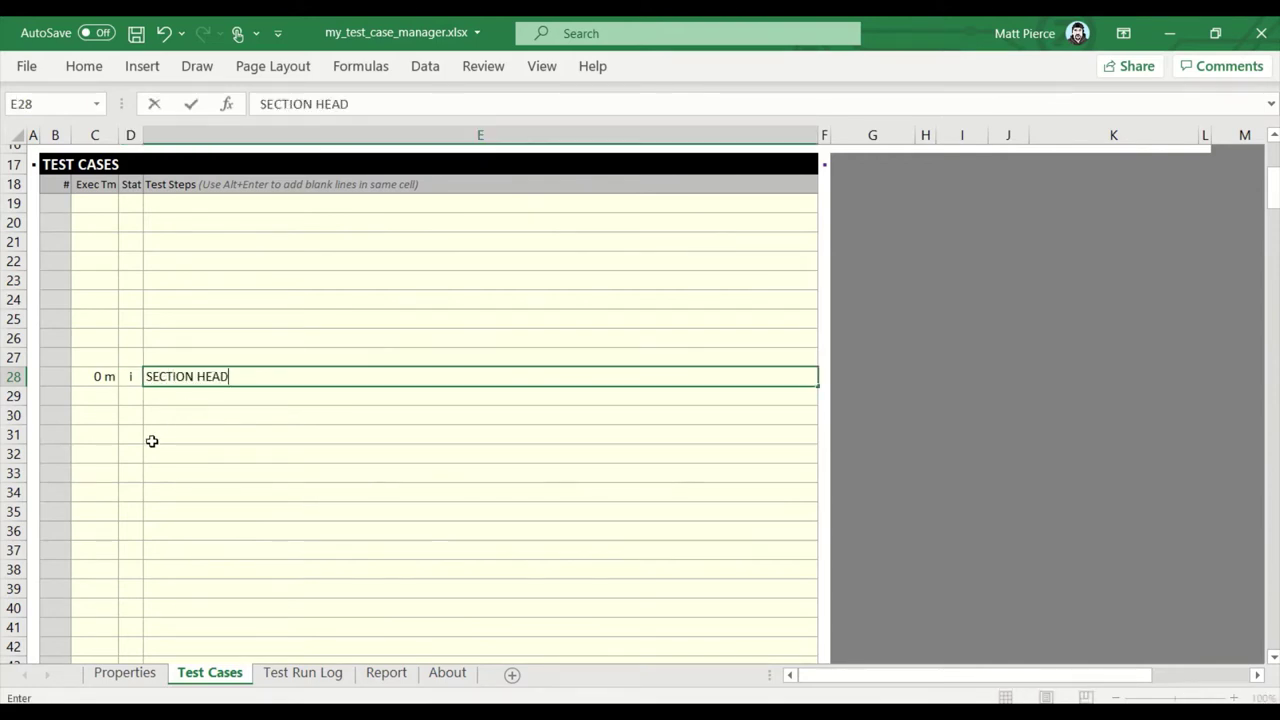
pyautogui.write('ER BLAH BLAH')
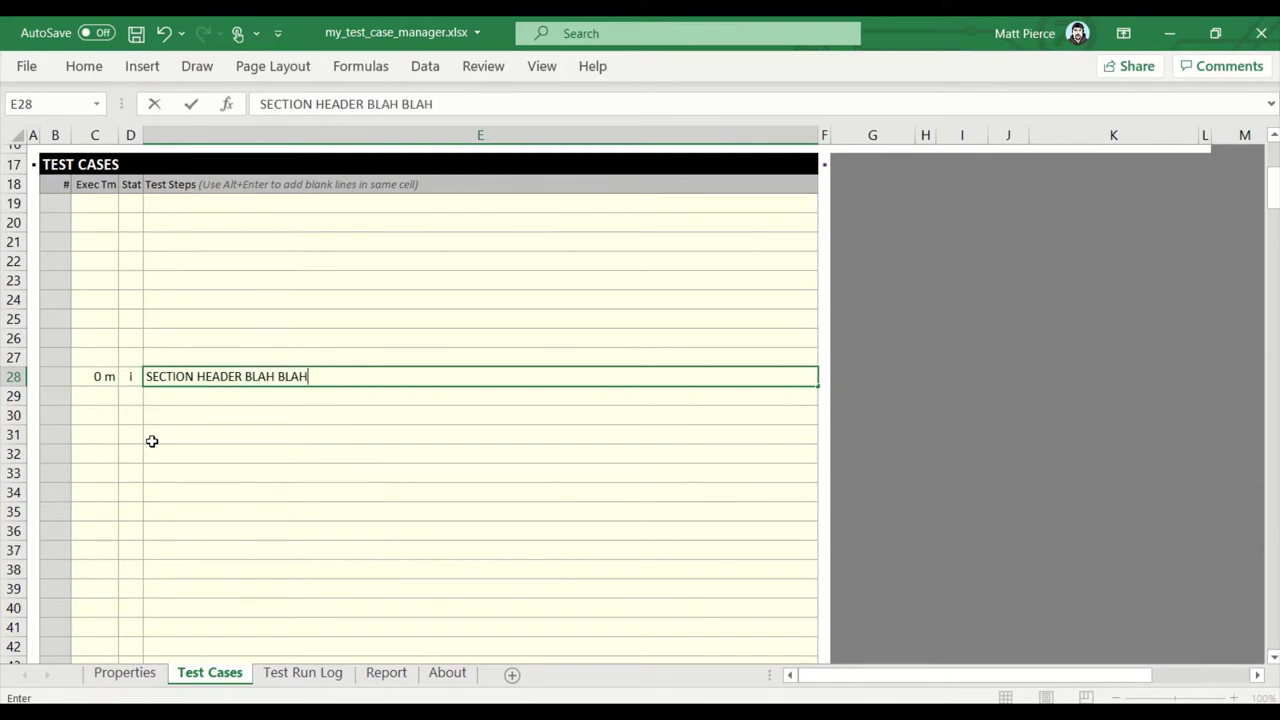
pyautogui.press('Return')
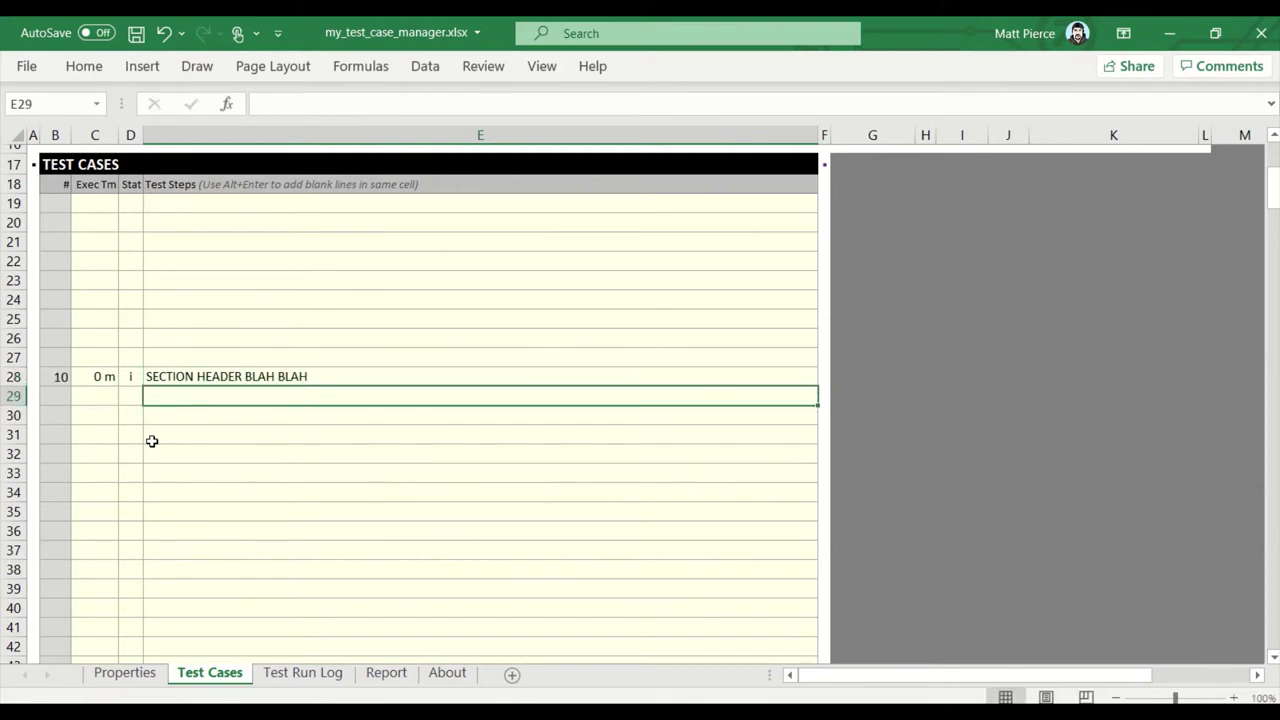
# Step: Check B28's auto-numbering formula, then select the row's entries C28:E28
pyautogui.click(58, 378)
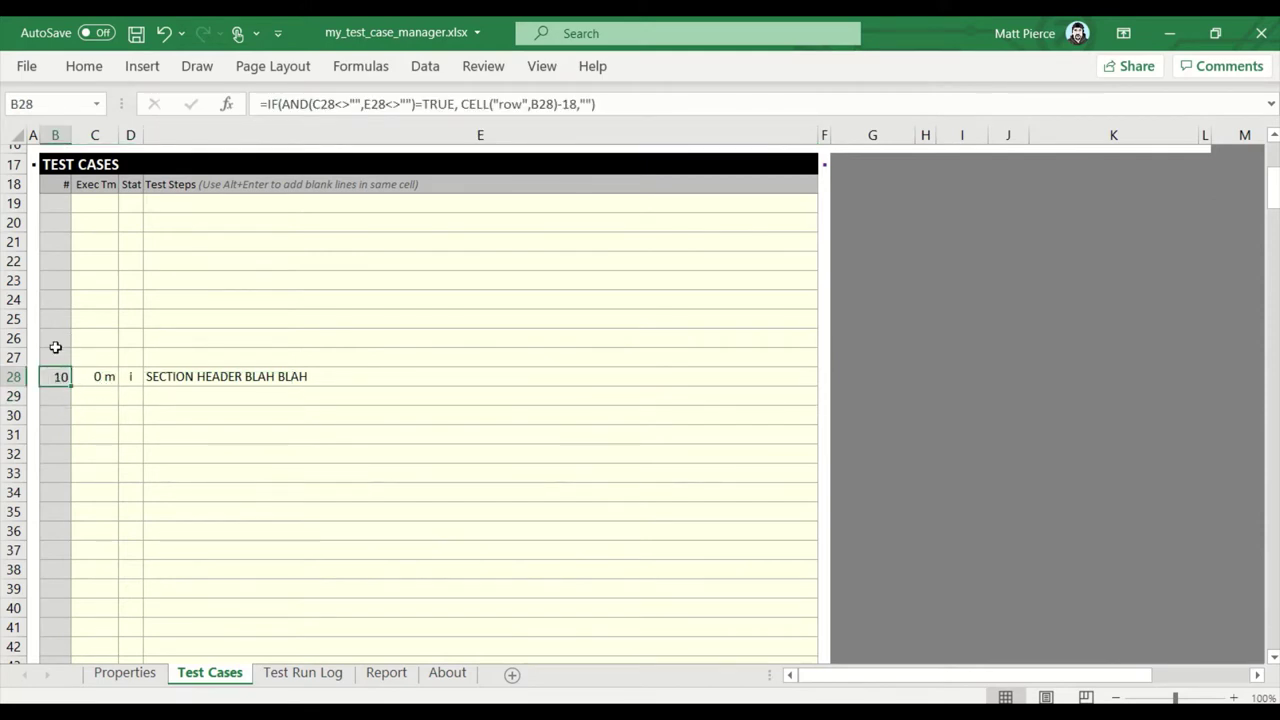
pyautogui.click(157, 400)
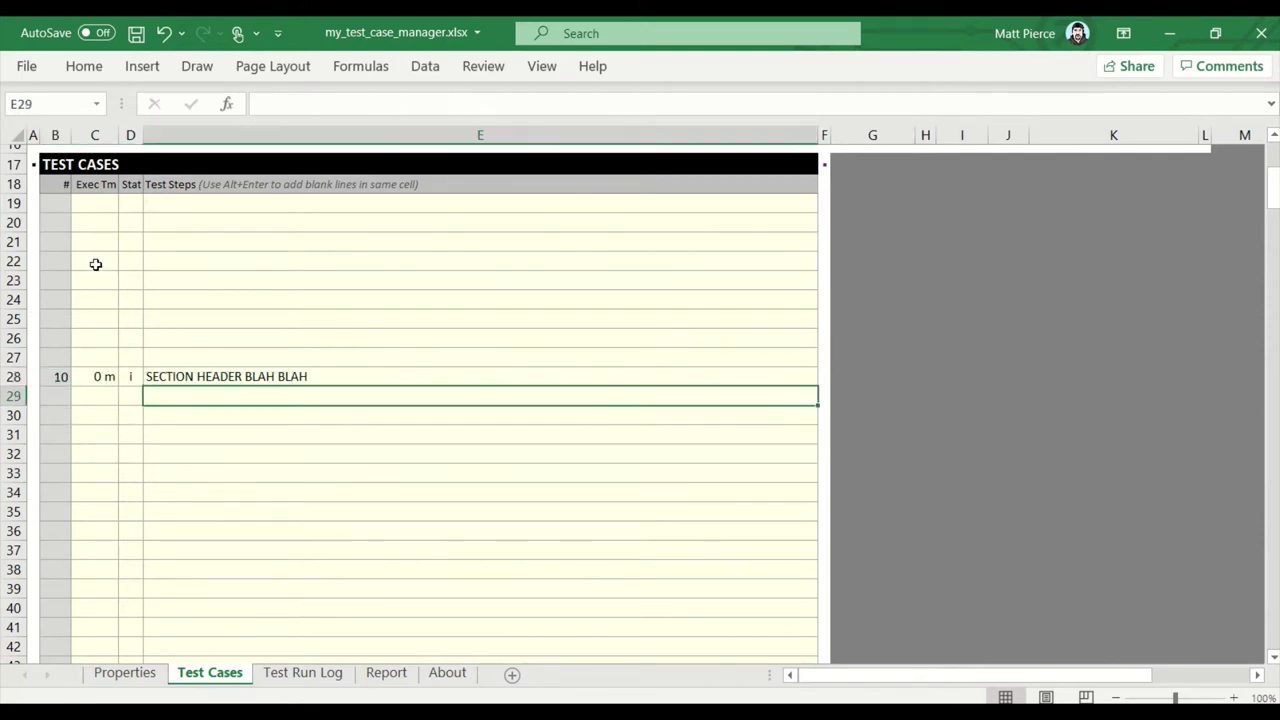
pyautogui.moveTo(94, 262); pyautogui.dragTo(314, 424)
pyautogui.click(300, 430)
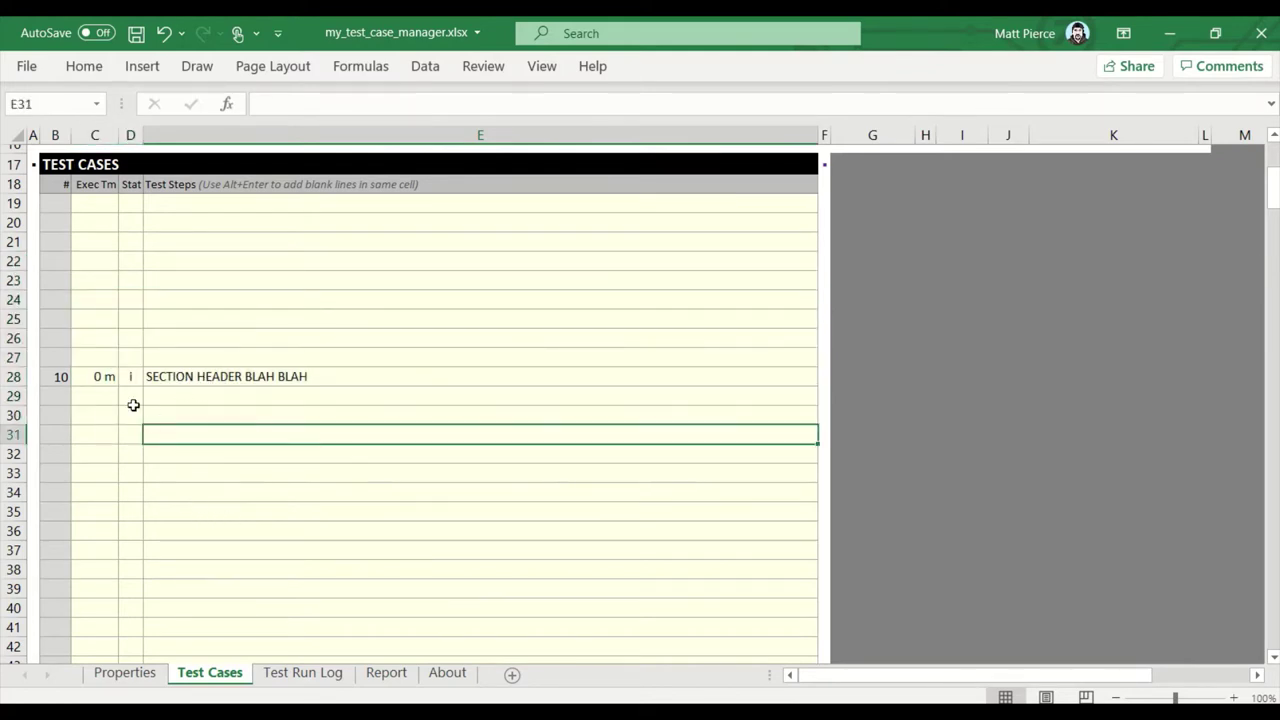
pyautogui.click(99, 378)
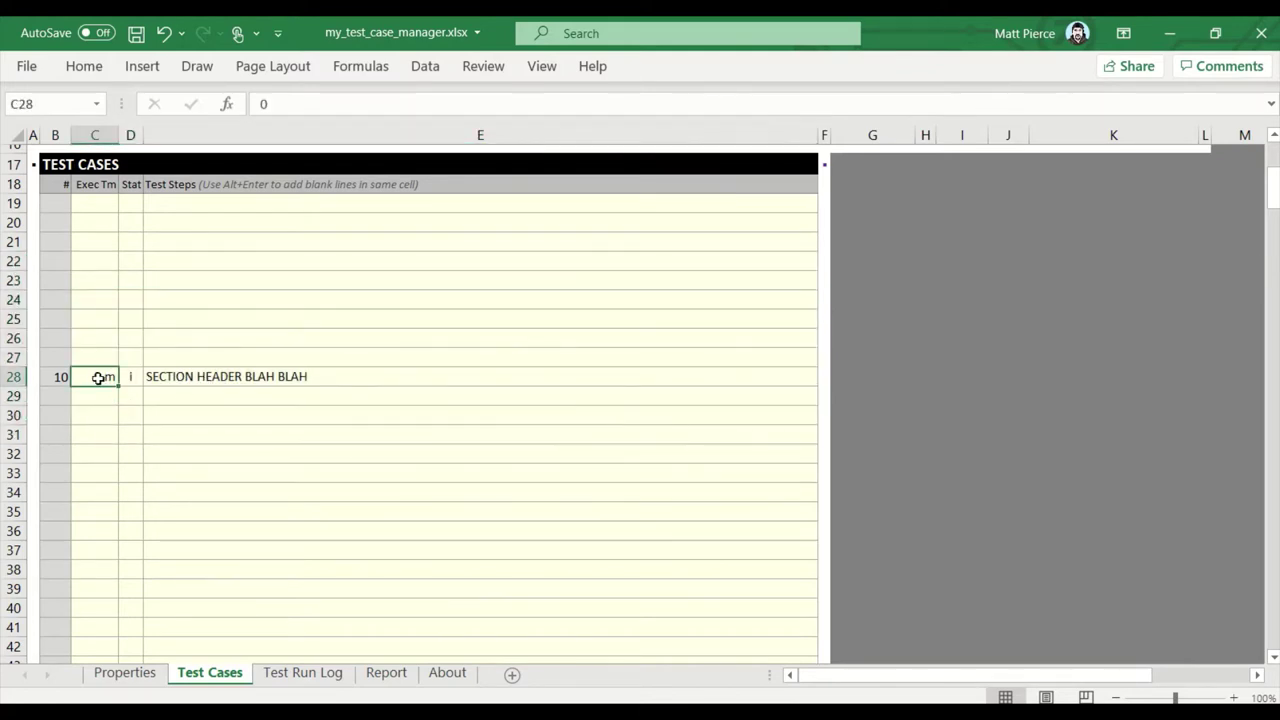
pyautogui.moveTo(99, 378); pyautogui.dragTo(175, 378)
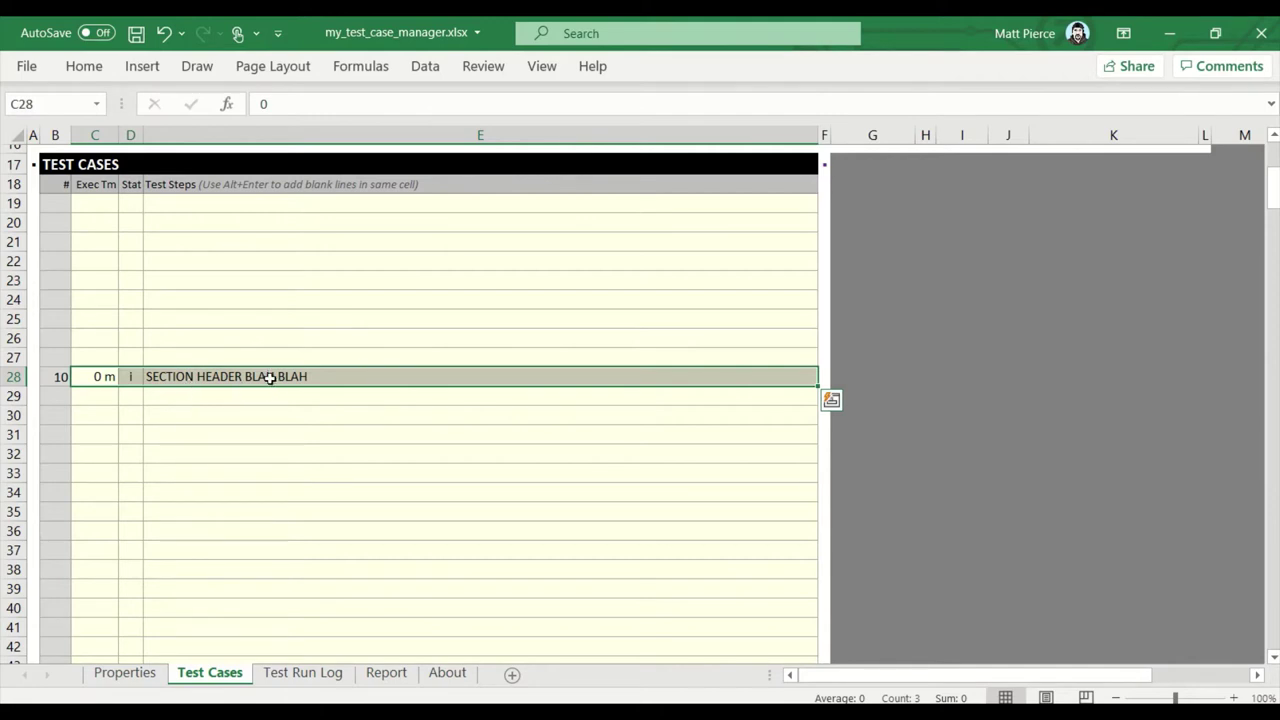
# Step: Format row 28 with a purple fill and white text via Format Cells
pyautogui.hotkey('ctrl', '1')
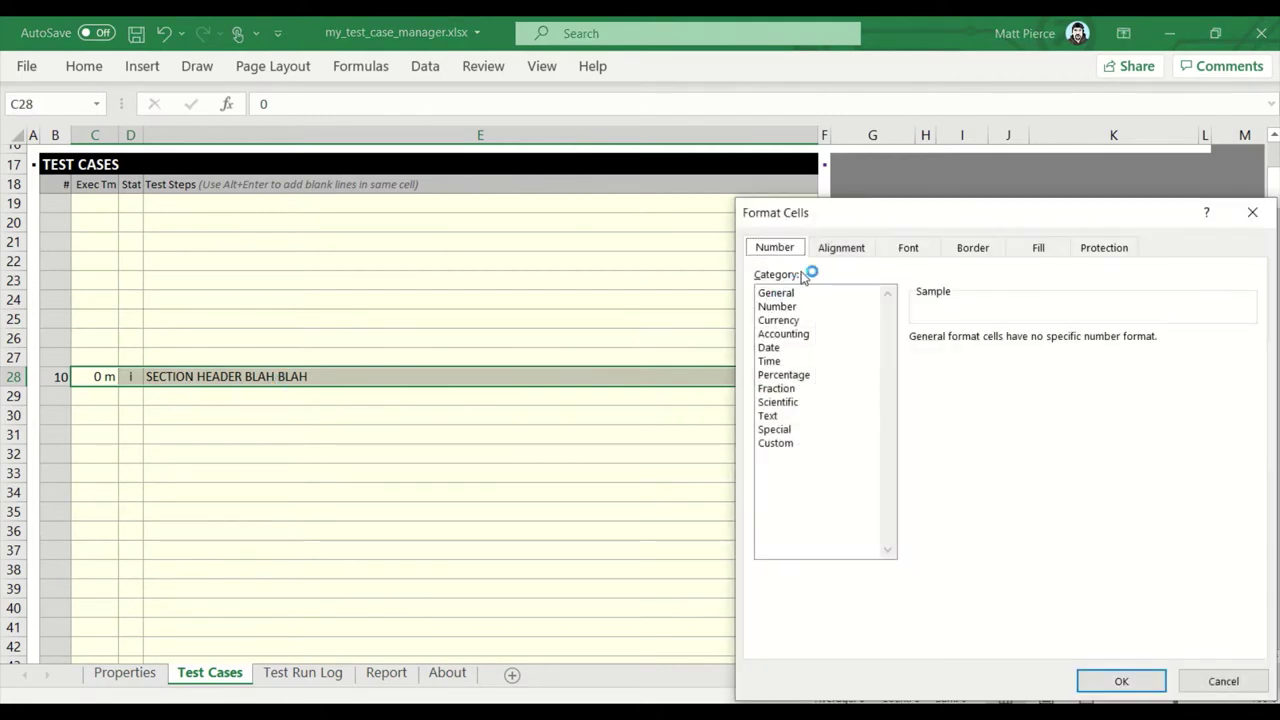
pyautogui.click(1036, 250)
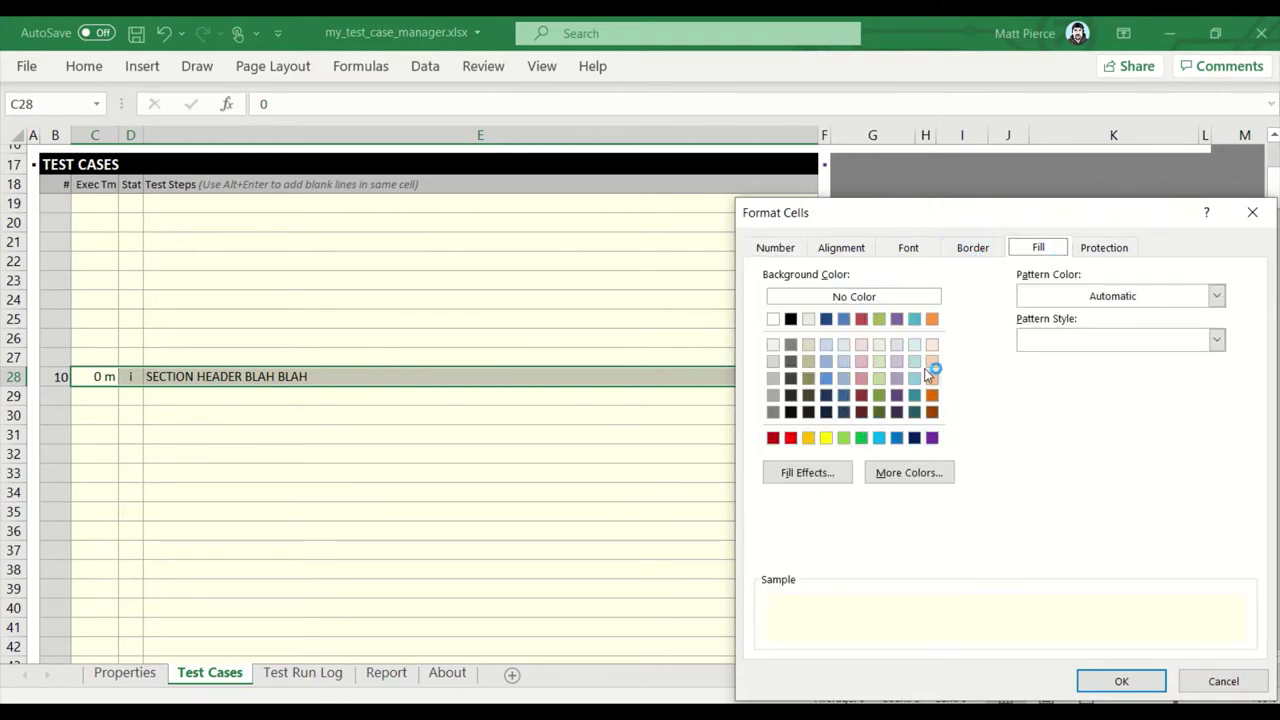
pyautogui.click(933, 440)
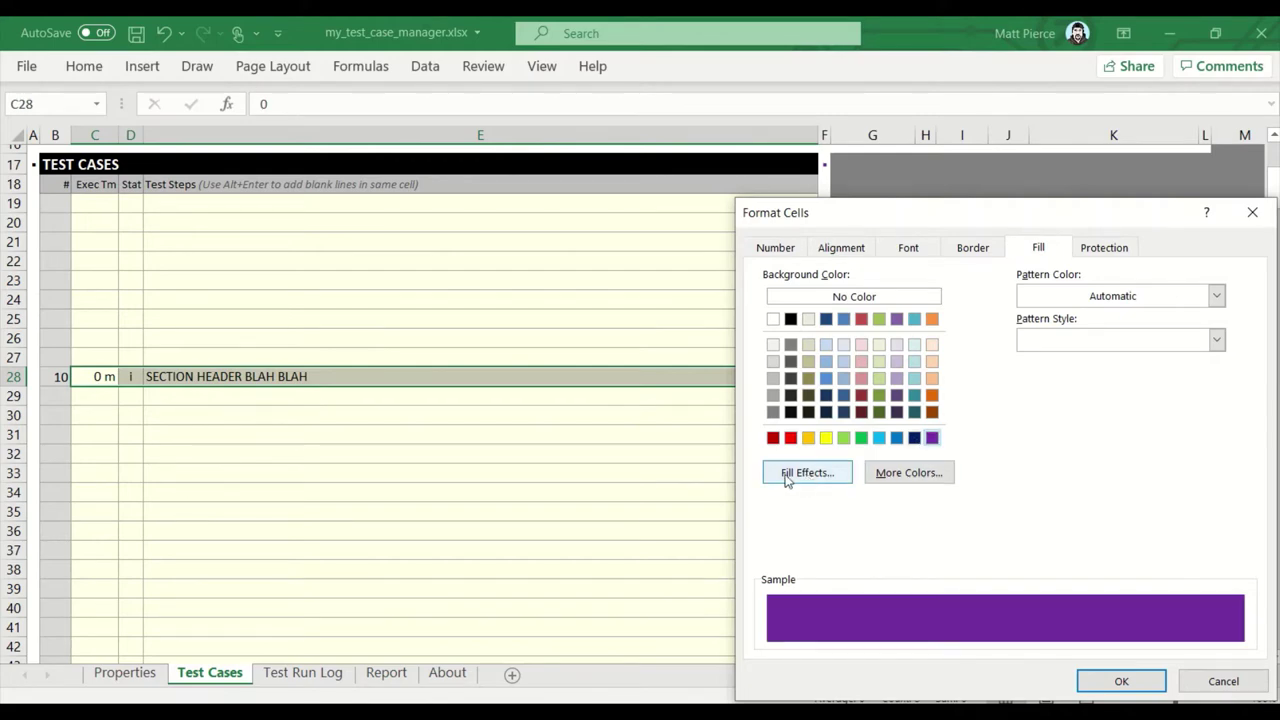
pyautogui.click(908, 248)
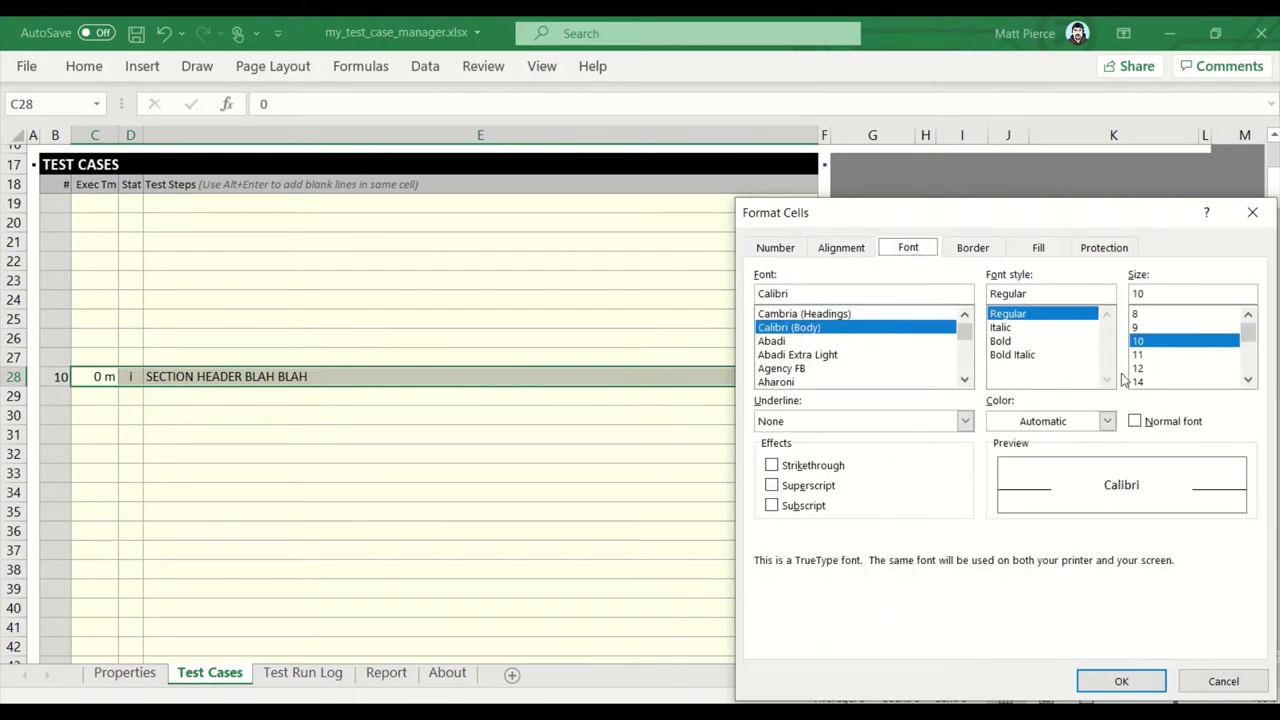
pyautogui.click(1078, 424)
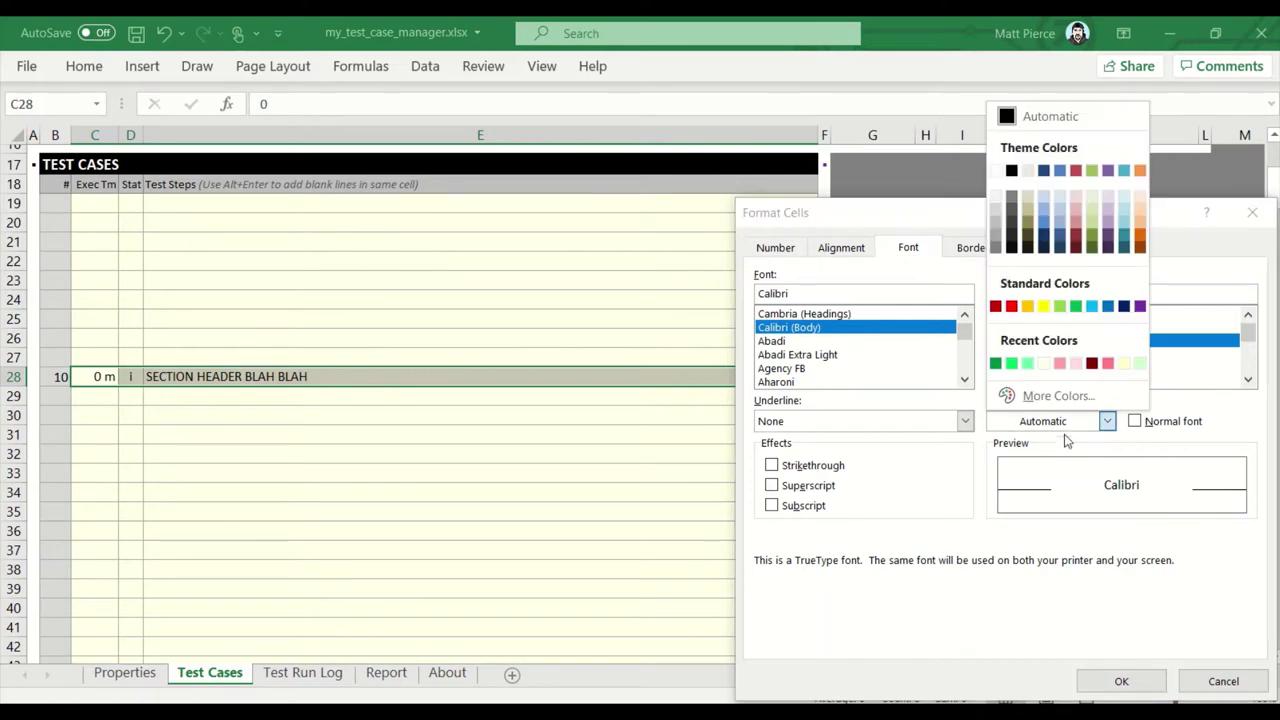
pyautogui.click(988, 170)
pyautogui.click(1122, 681)
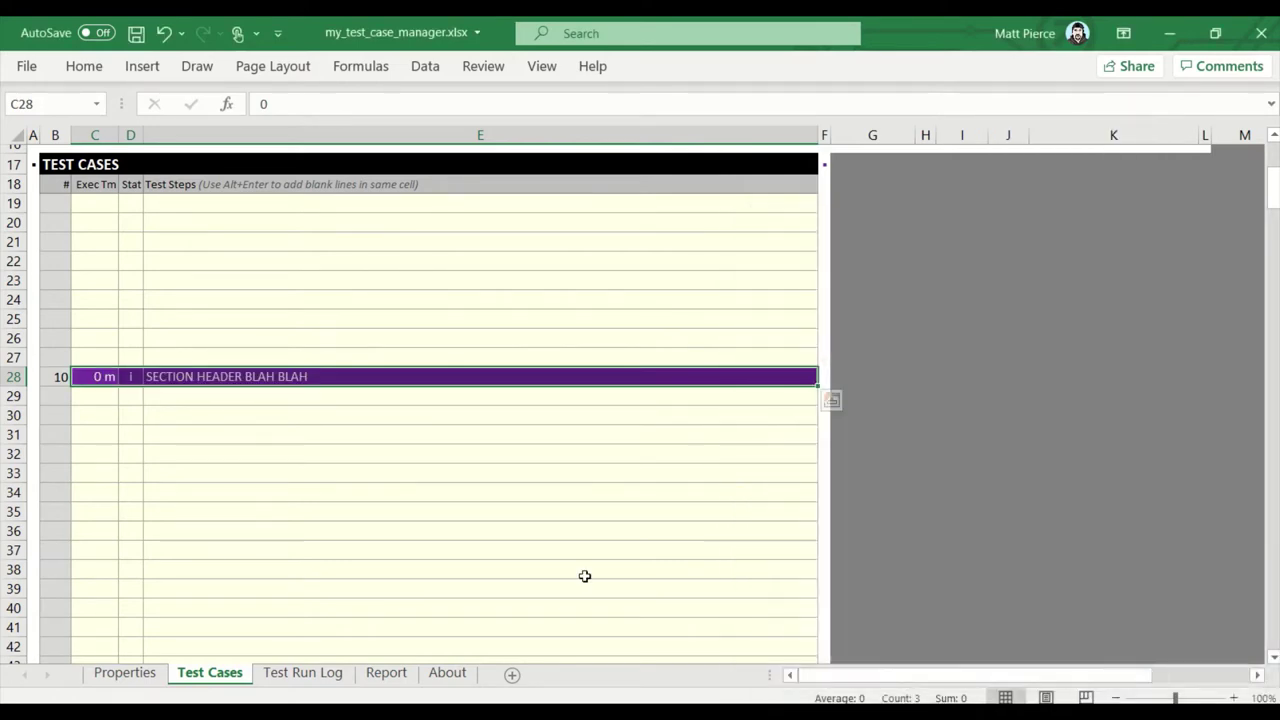
pyautogui.click(400, 510)
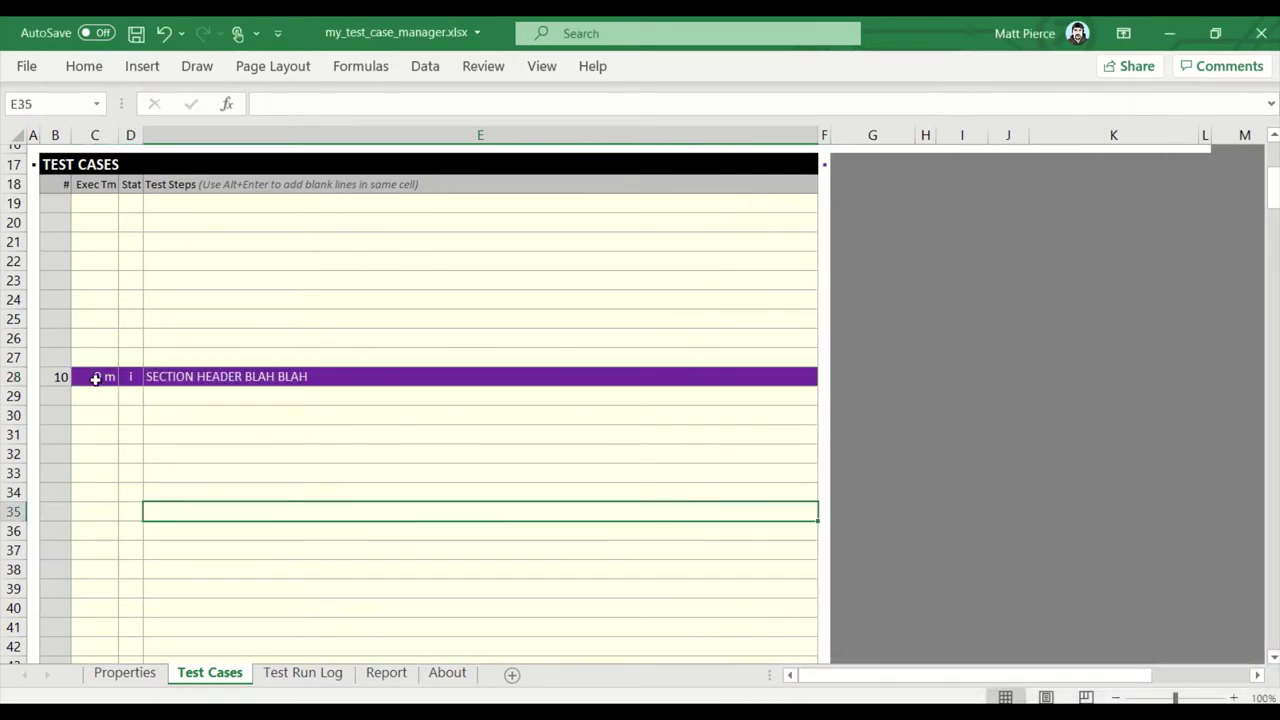
# Step: Undo the purple styling and apply a light blue fill to row 28 instead
pyautogui.hotkey('ctrl', 'z')
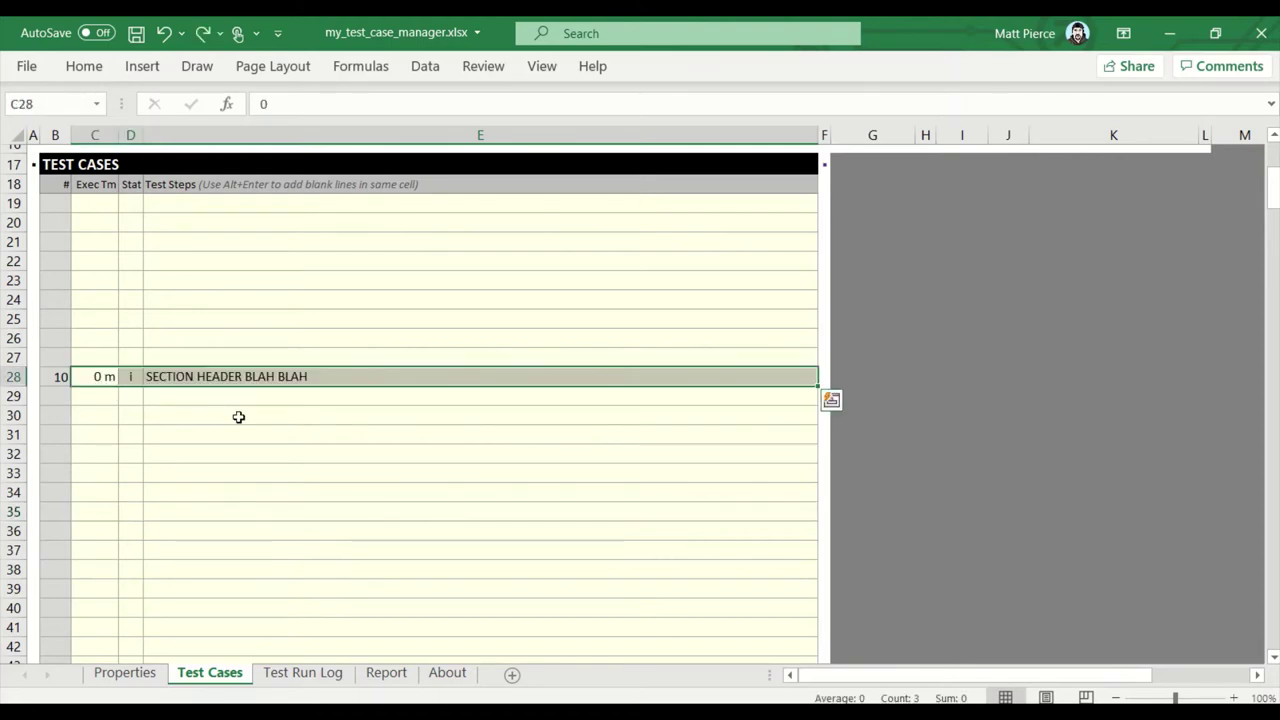
pyautogui.hotkey('ctrl', '1')
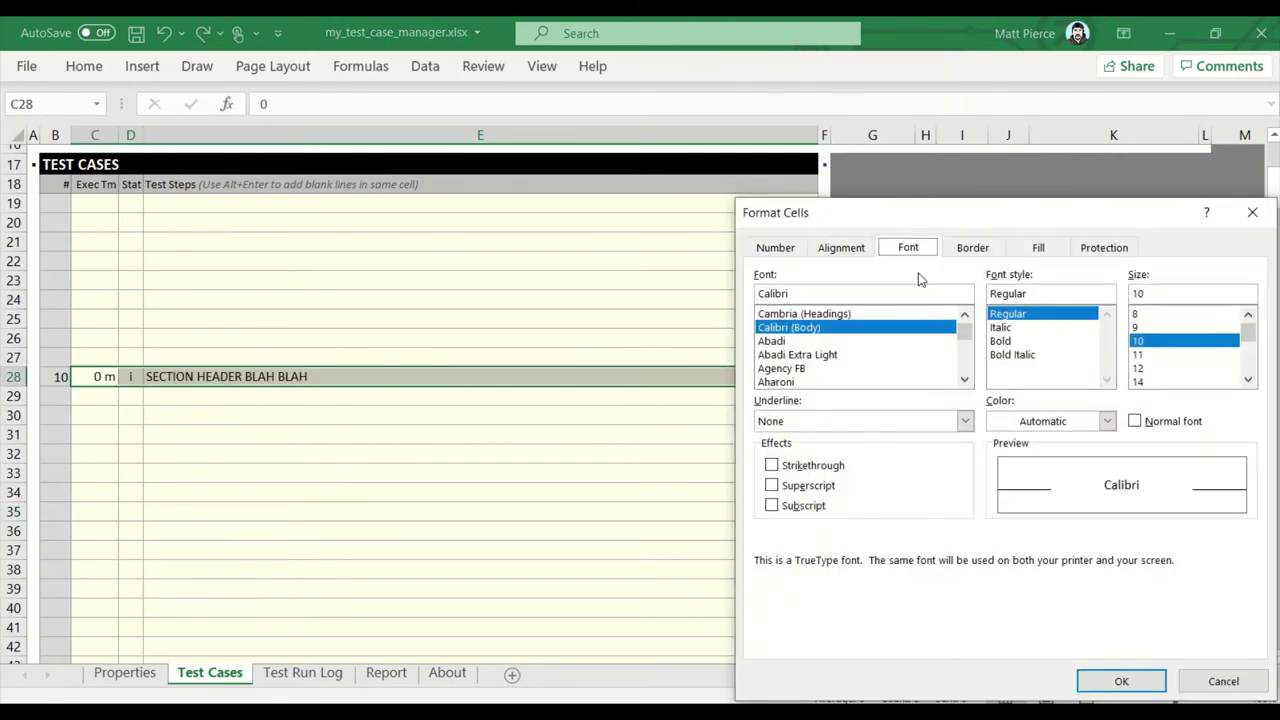
pyautogui.click(1040, 248)
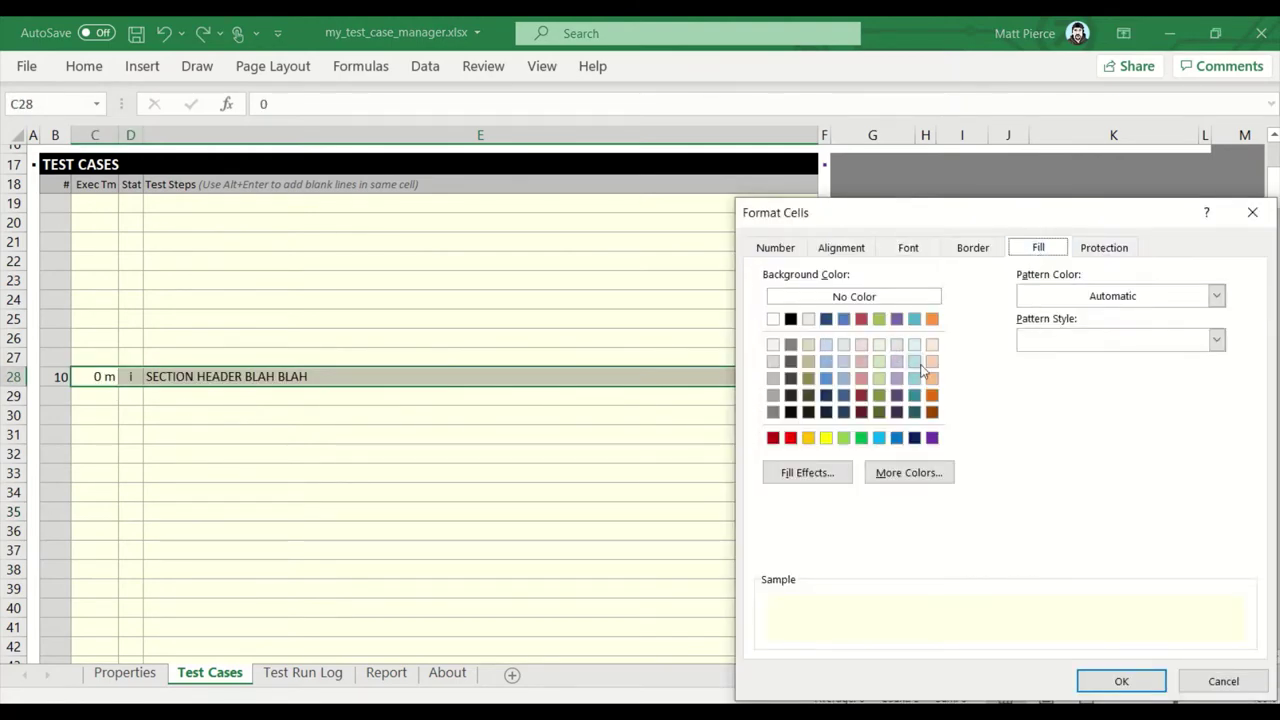
pyautogui.click(833, 363)
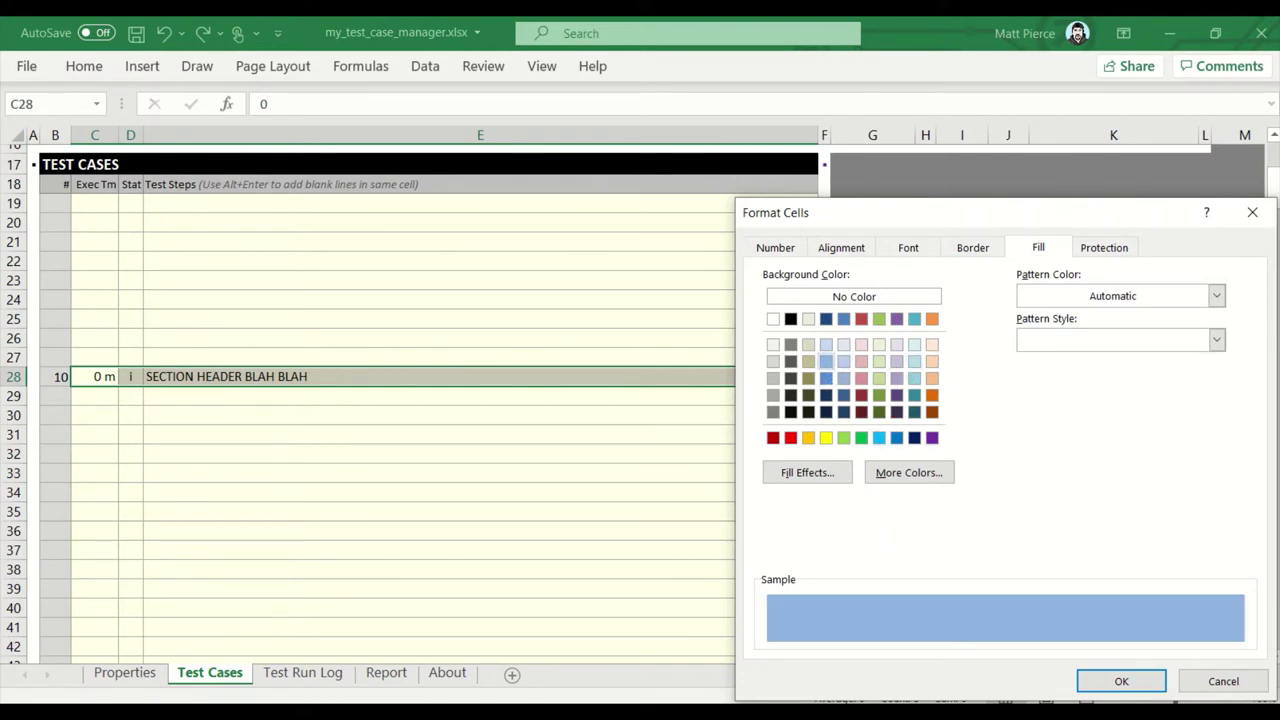
pyautogui.click(1121, 681)
pyautogui.click(358, 473)
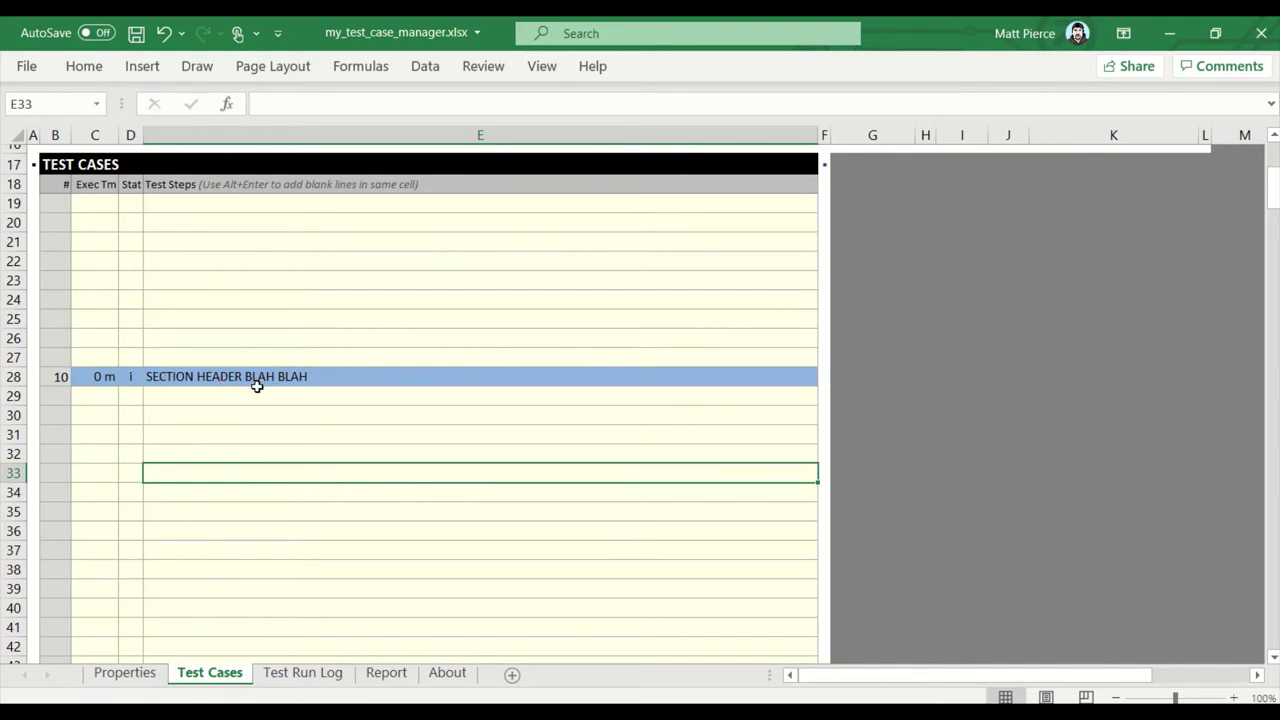
pyautogui.click(129, 377)
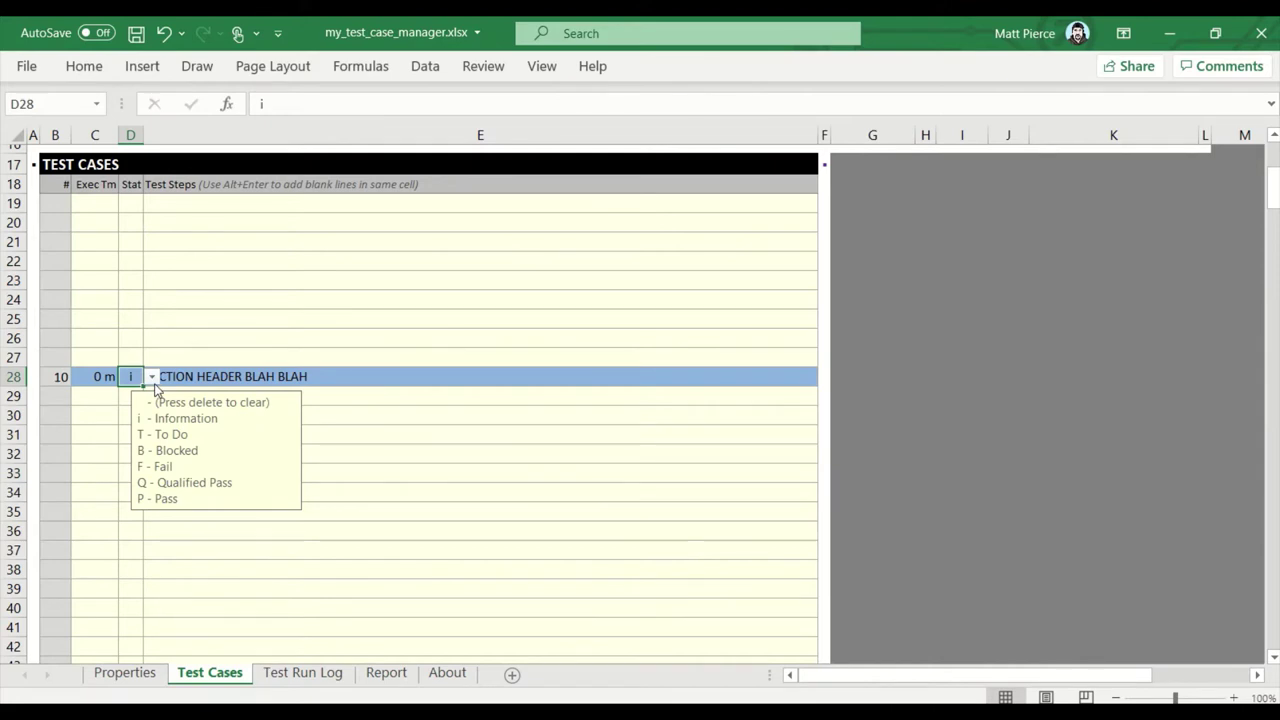
pyautogui.click(152, 379)
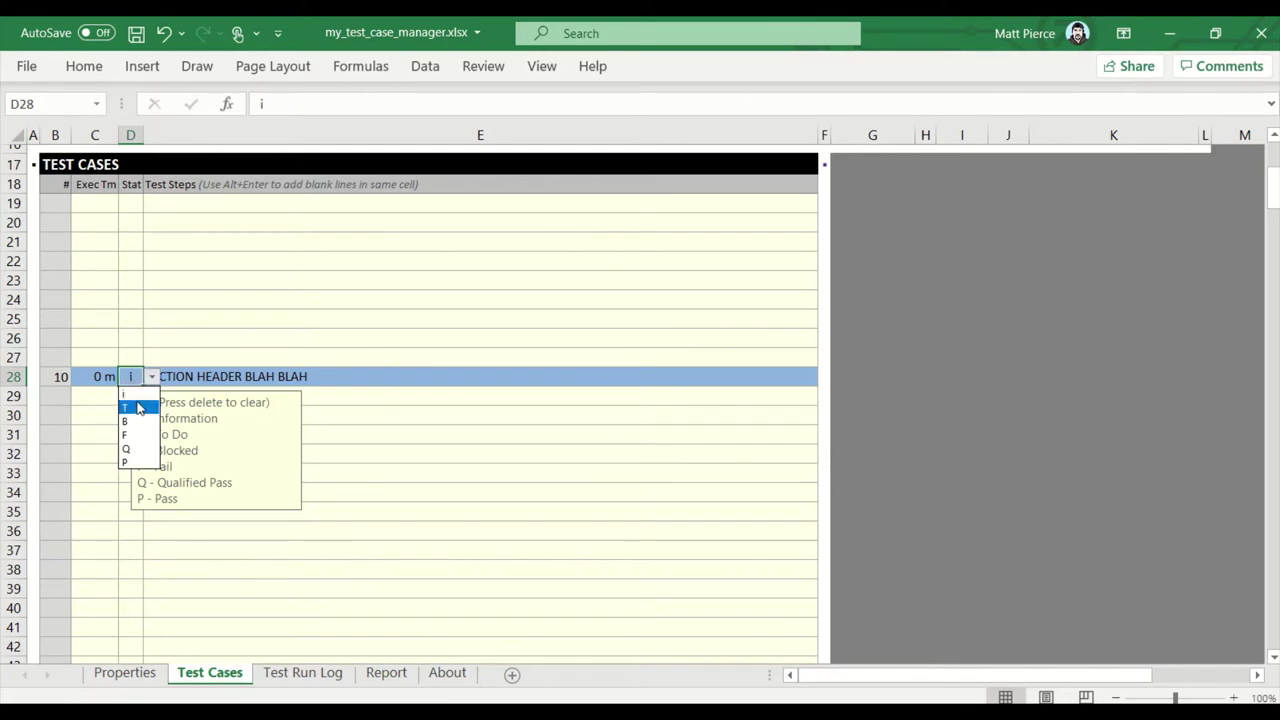
pyautogui.click(145, 397)
pyautogui.click(152, 378)
pyautogui.click(145, 440)
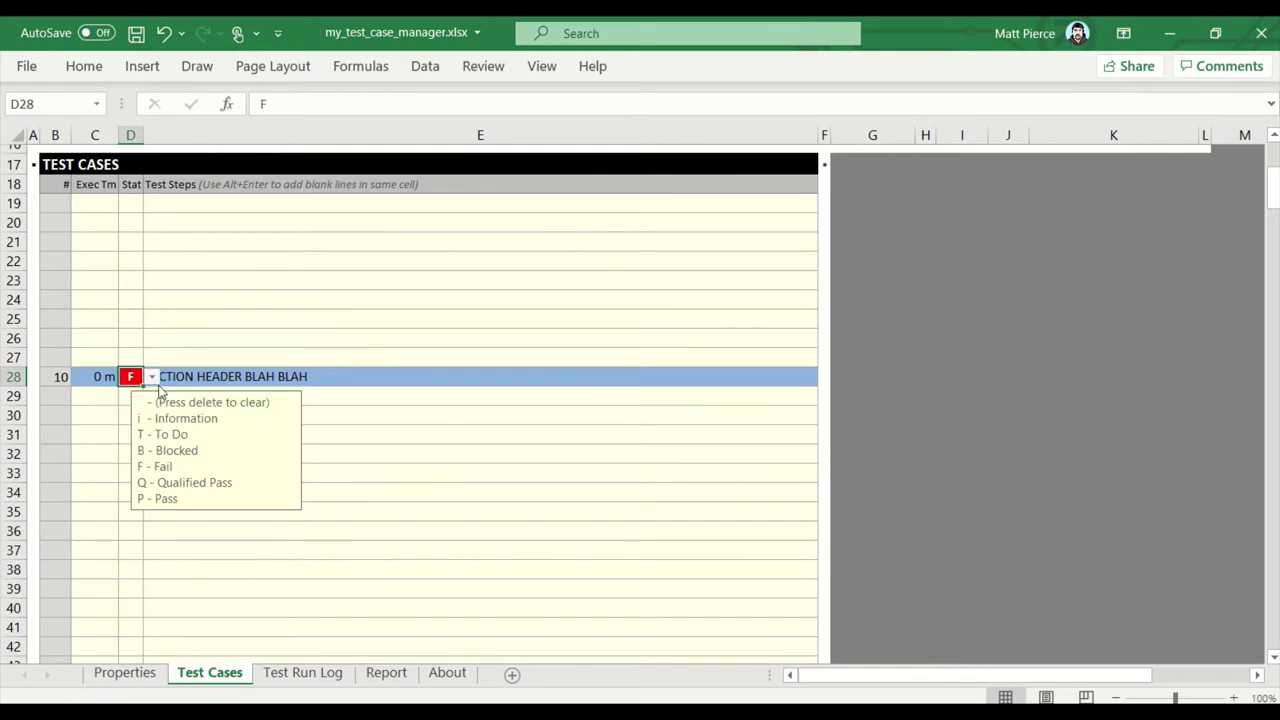
pyautogui.click(167, 378)
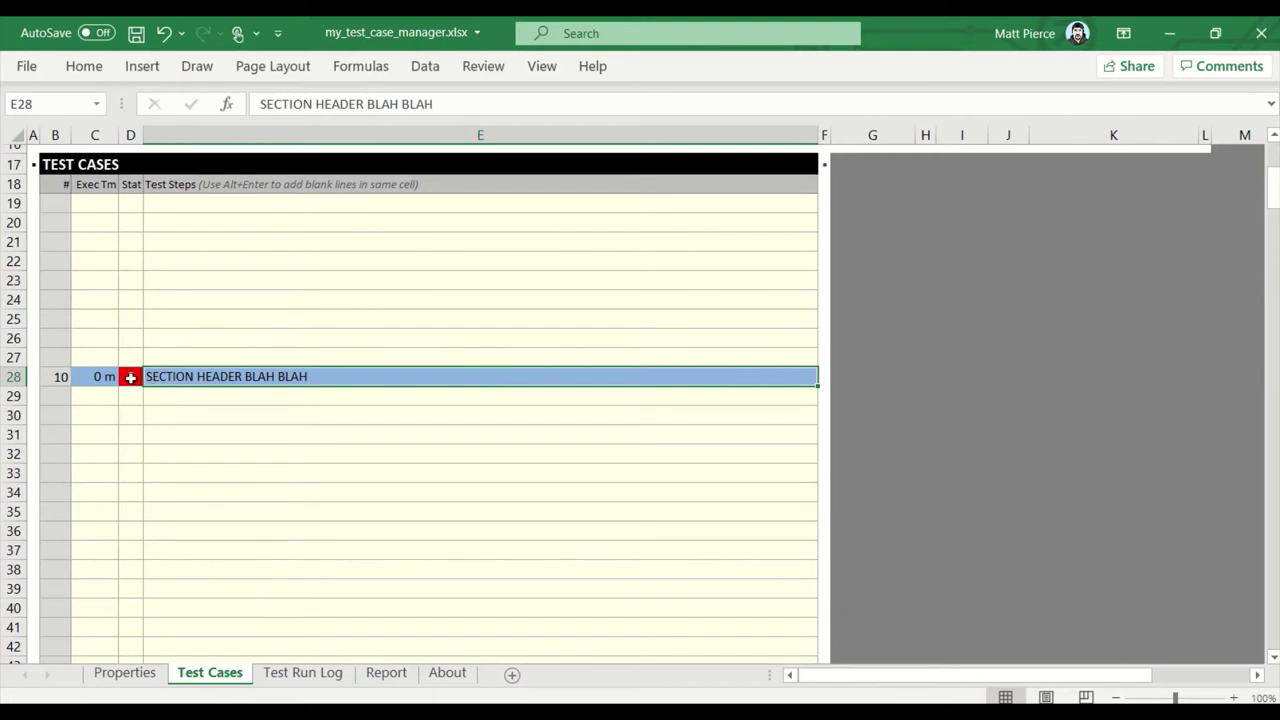
pyautogui.click(130, 377)
pyautogui.click(152, 378)
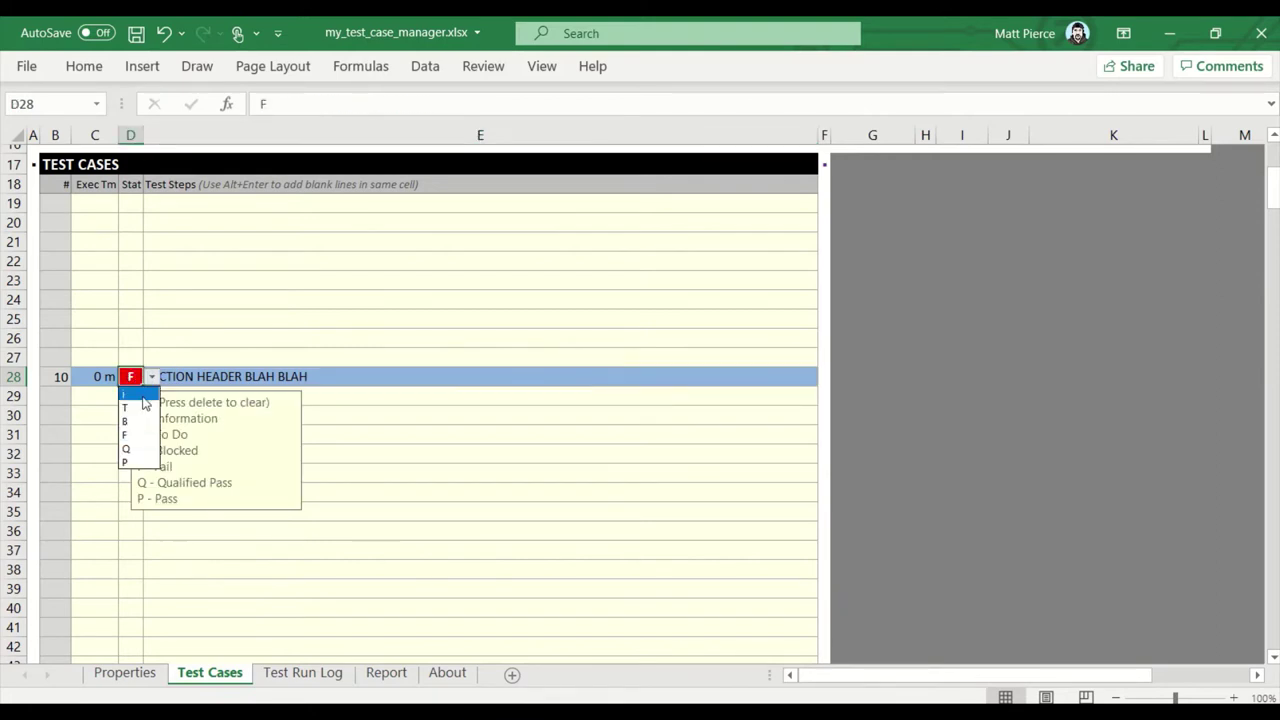
pyautogui.click(146, 395)
pyautogui.click(214, 376)
pyautogui.click(248, 416)
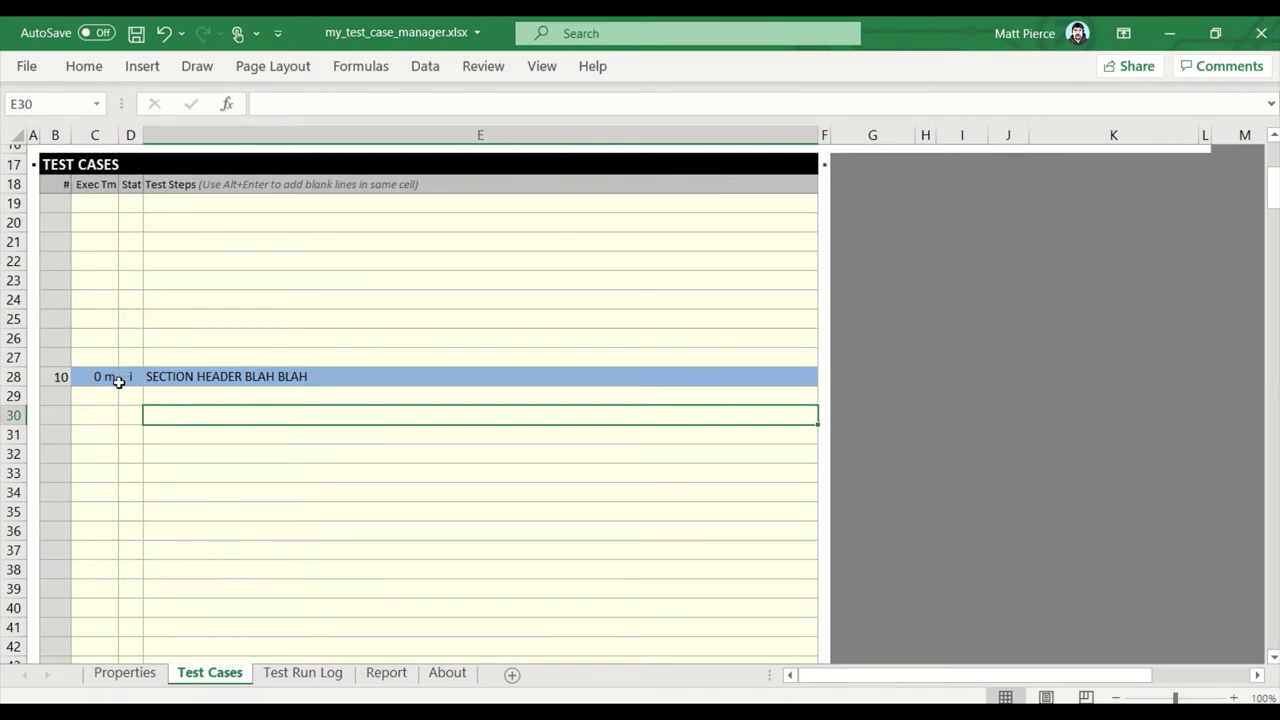
# Step: Move the header entry C28:E28 up to row 19, then select test steps cell E20
pyautogui.moveTo(97, 377); pyautogui.dragTo(166, 377)
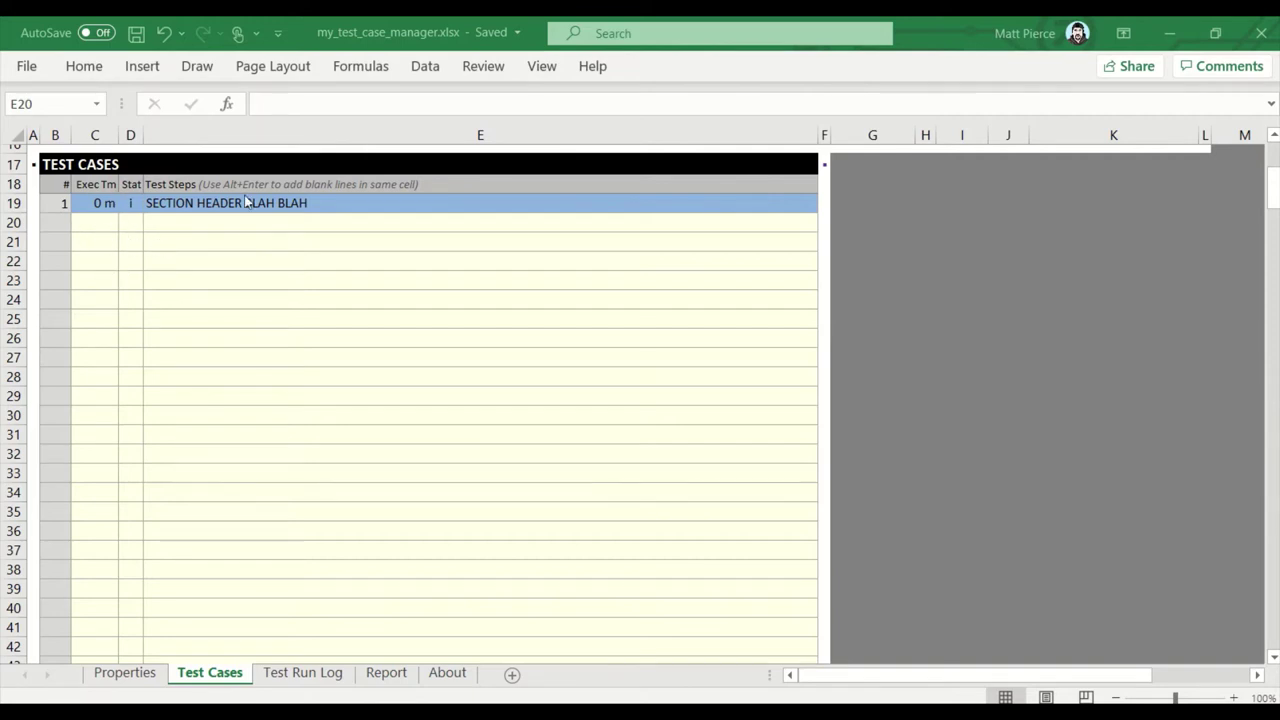
pyautogui.click(169, 220)
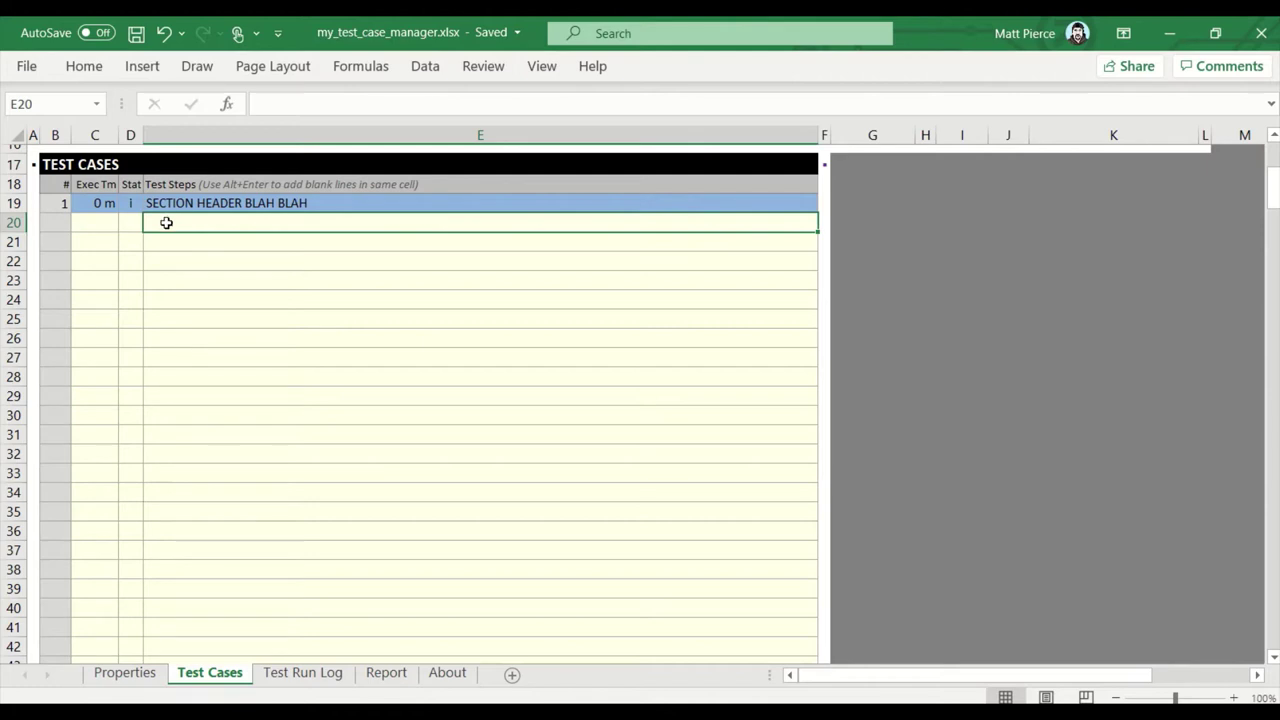
# Step: Add blank lines inside cell E20, trying and undoing a taller row 20
pyautogui.doubleClick(175, 225)
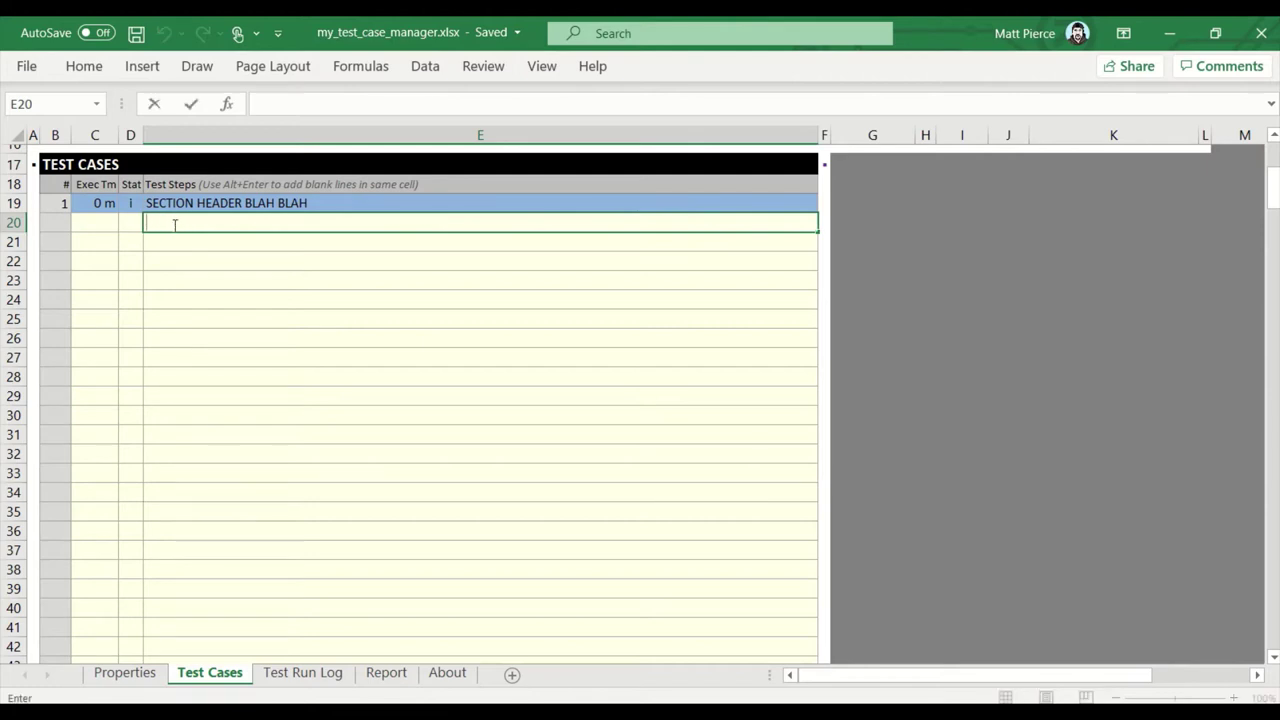
pyautogui.press('alt')
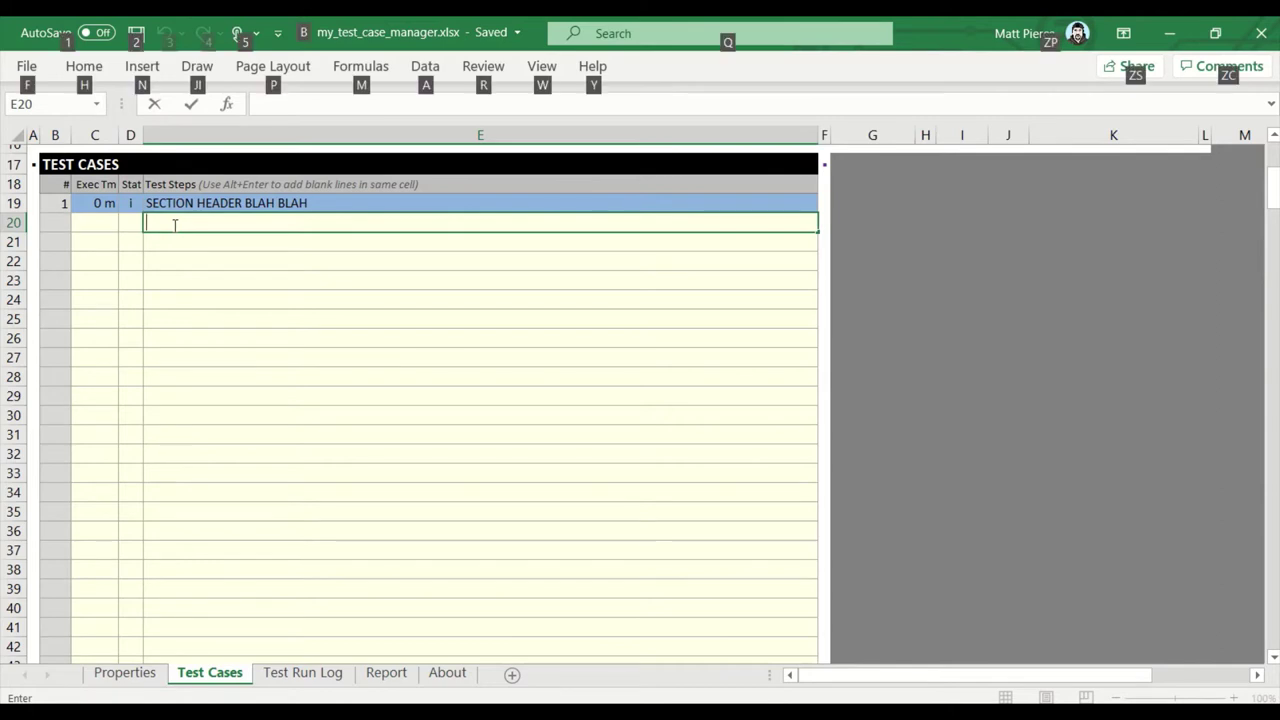
pyautogui.hotkey('alt', 'Return')
pyautogui.hotkey('alt', 'Return')
pyautogui.hotkey('alt', 'Return')
pyautogui.hotkey('alt', 'Return')
pyautogui.hotkey('alt', 'Return')
pyautogui.hotkey('alt', 'Return')
pyautogui.hotkey('alt', 'Return')
pyautogui.hotkey('alt', 'Return')
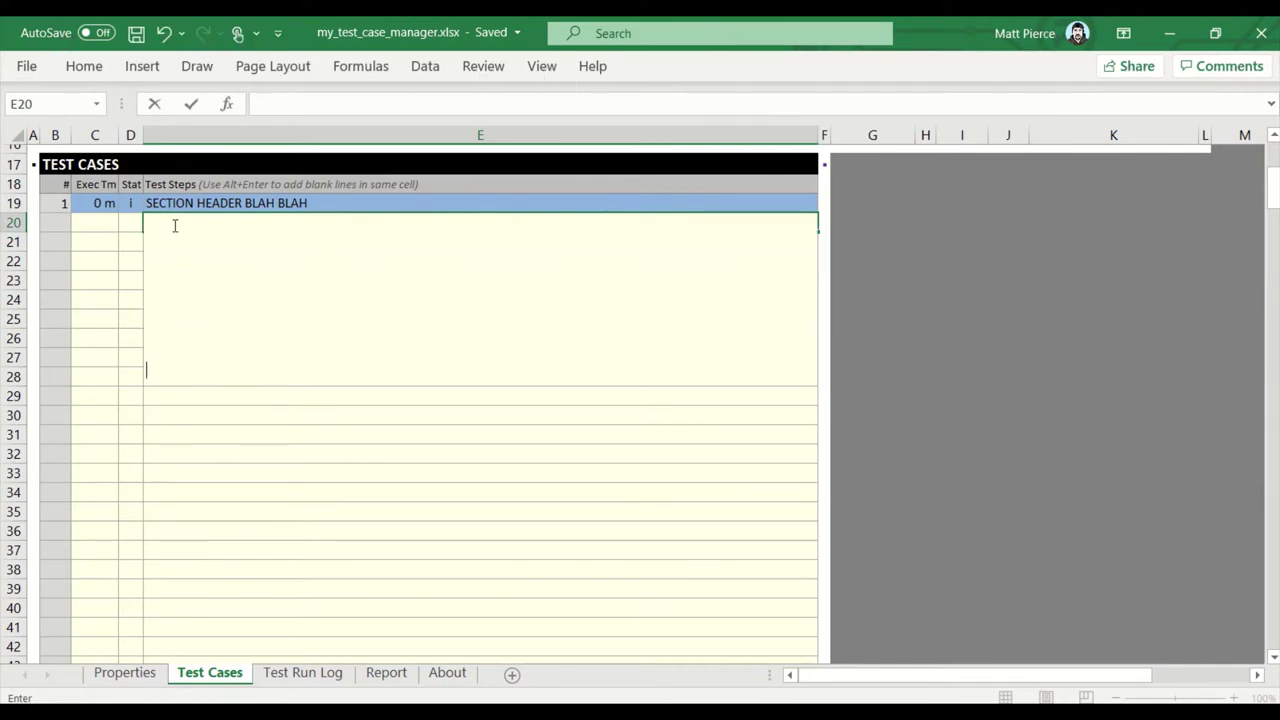
pyautogui.press('Return')
pyautogui.click(173, 225)
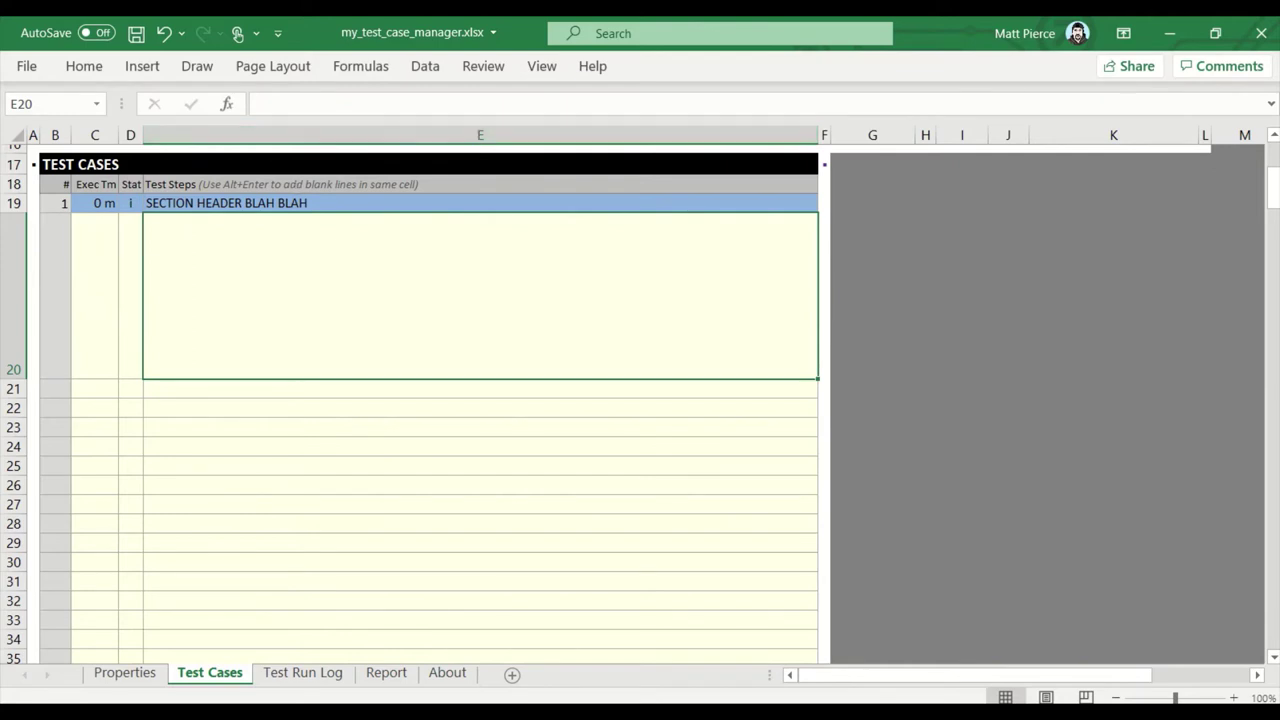
pyautogui.moveTo(17, 380); pyautogui.dragTo(18, 425)
pyautogui.hotkey('ctrl', 'z')
# Step: Begin typing the test case text 'Title: Ver' into cell E20
pyautogui.doubleClick(215, 266)
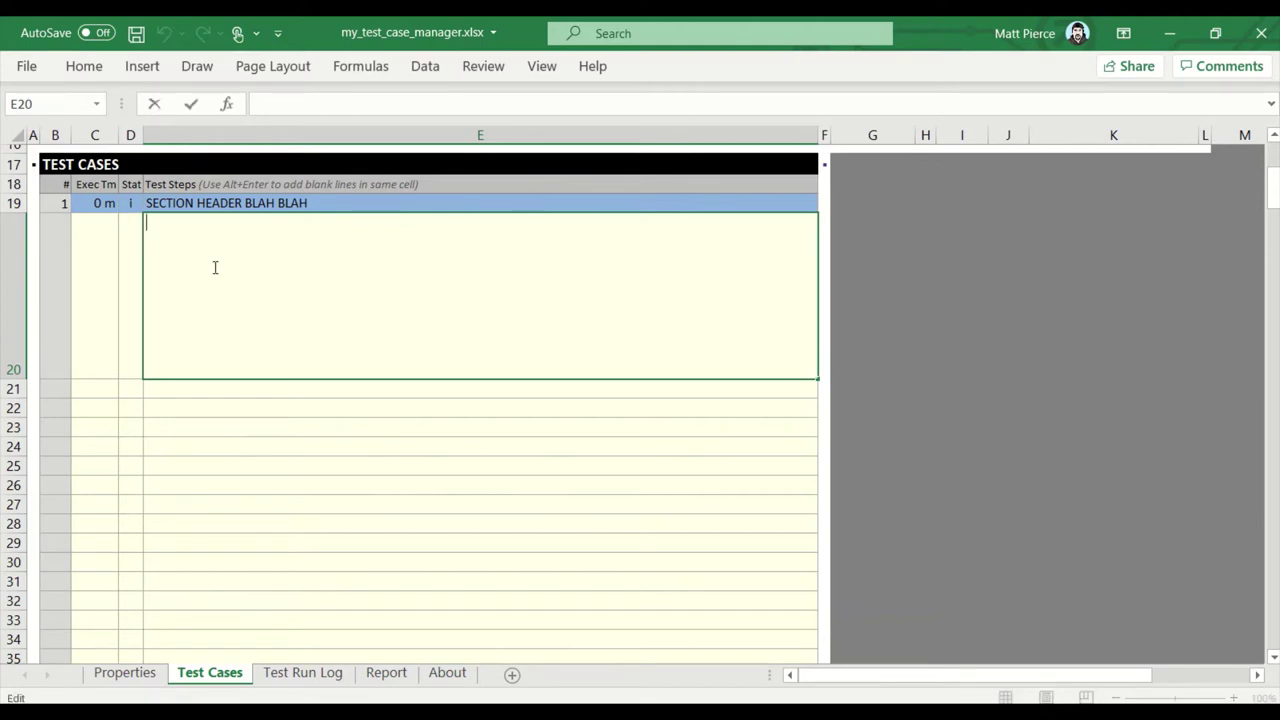
pyautogui.write('T')
pyautogui.press('BackSpace')
pyautogui.write('Title: Ver')
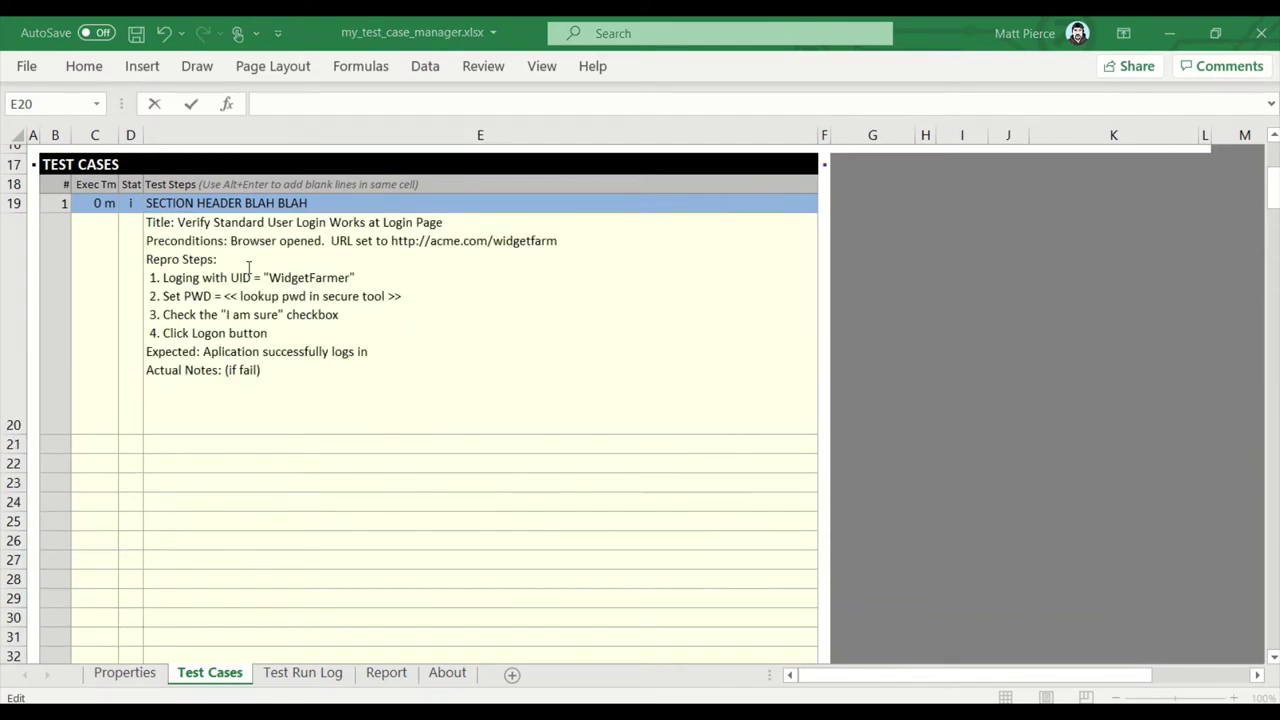
# Step: In E20, bold 'Title' and 'Preconditions', and bold and underline 'Repro Steps'
pyautogui.click(158, 228)
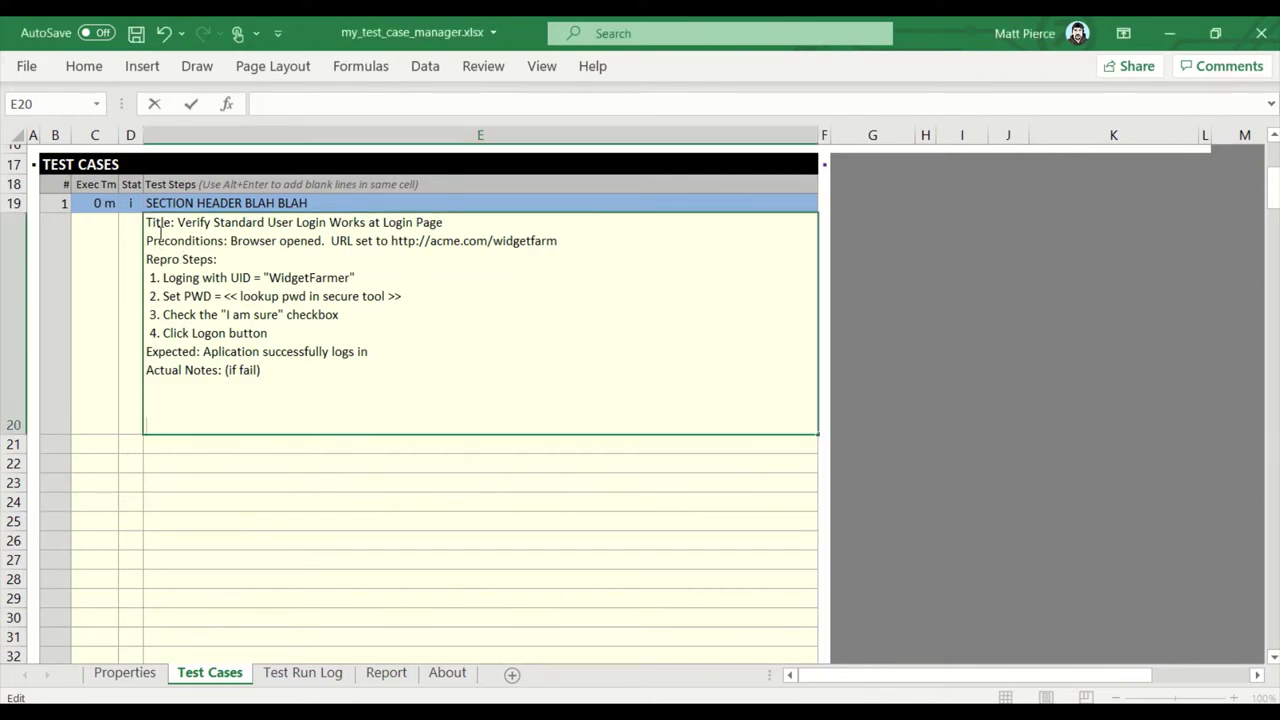
pyautogui.doubleClick(158, 224)
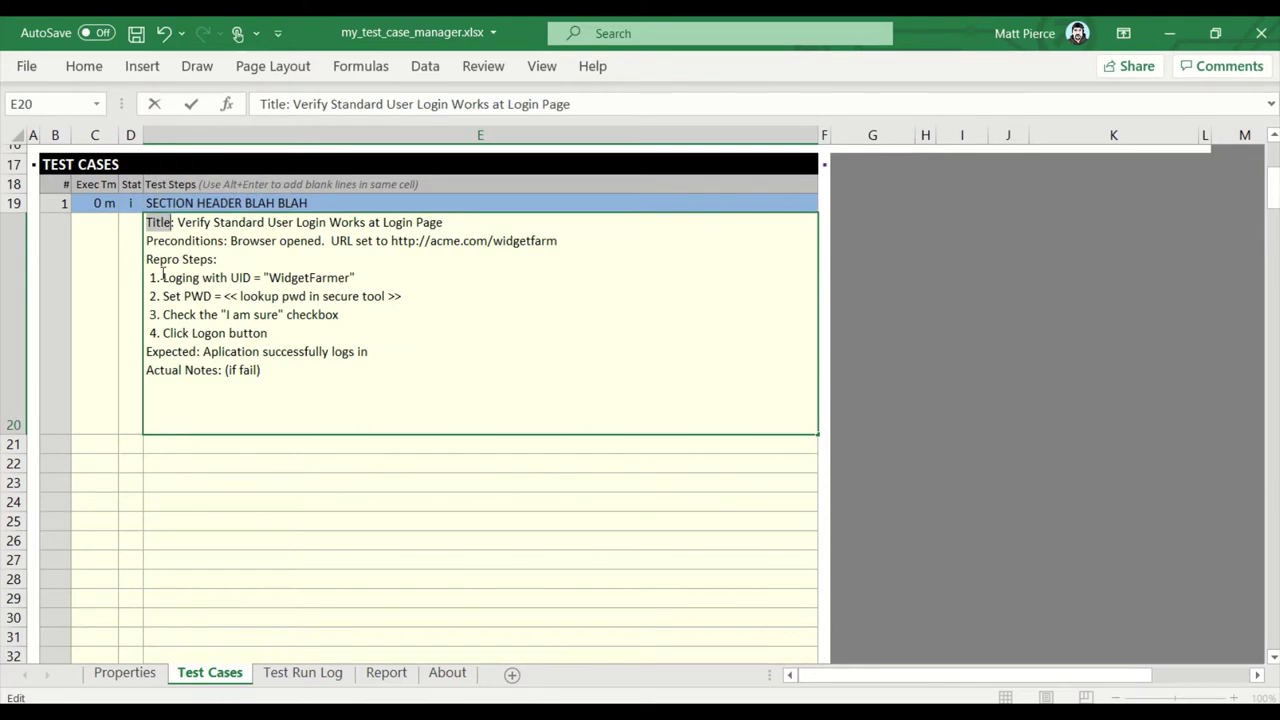
pyautogui.hotkey('ctrl', 'b')
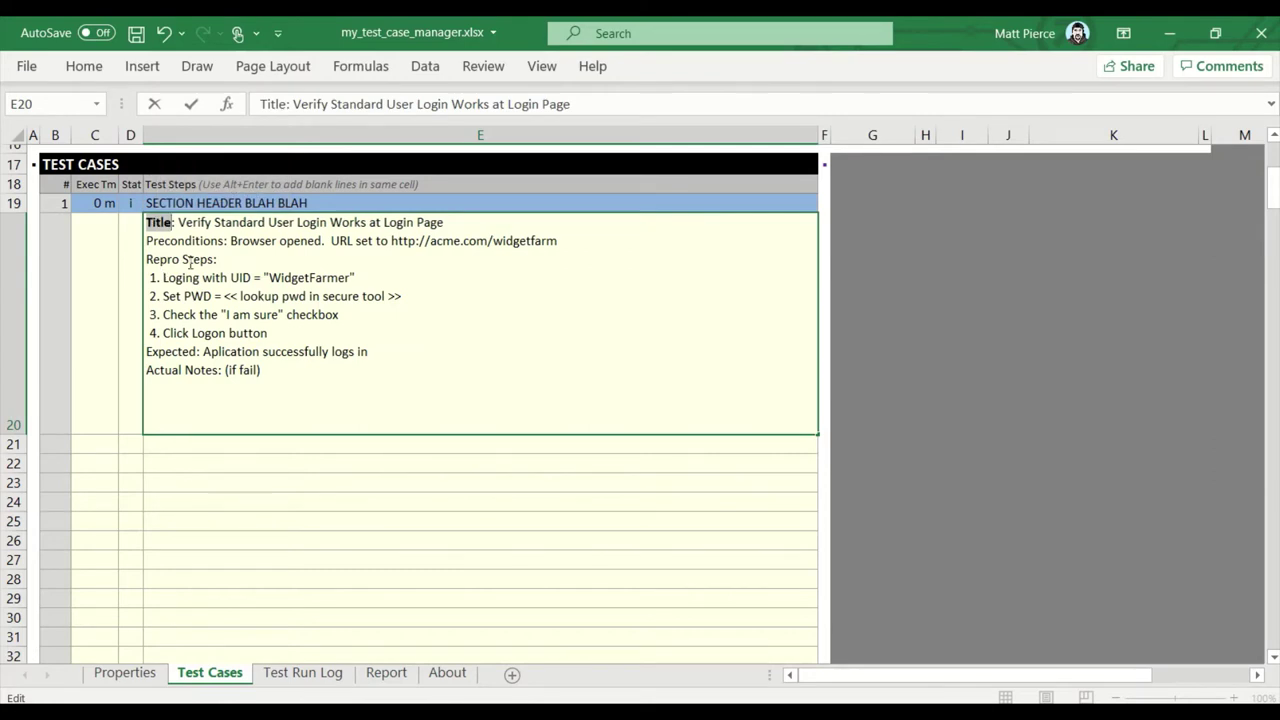
pyautogui.doubleClick(182, 241)
pyautogui.hotkey('ctrl', 'b')
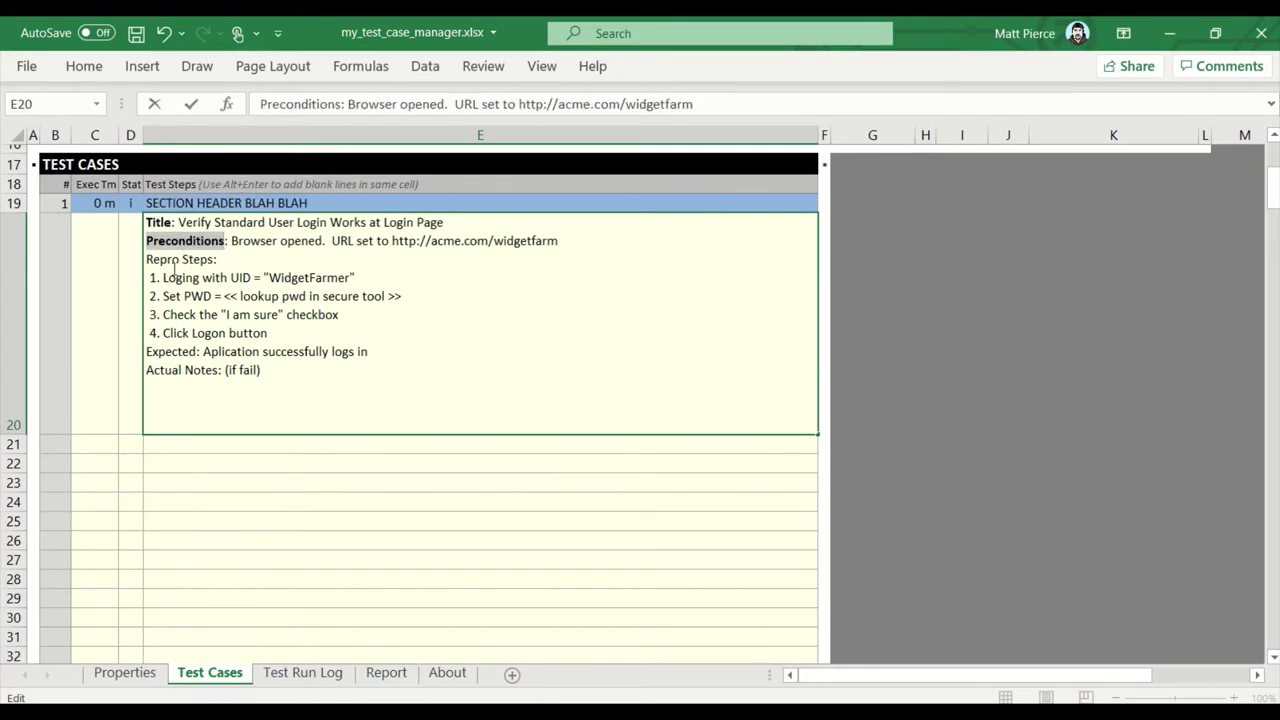
pyautogui.doubleClick(175, 262)
pyautogui.keyDown('shift'); pyautogui.click(210, 261); pyautogui.keyUp('shift')
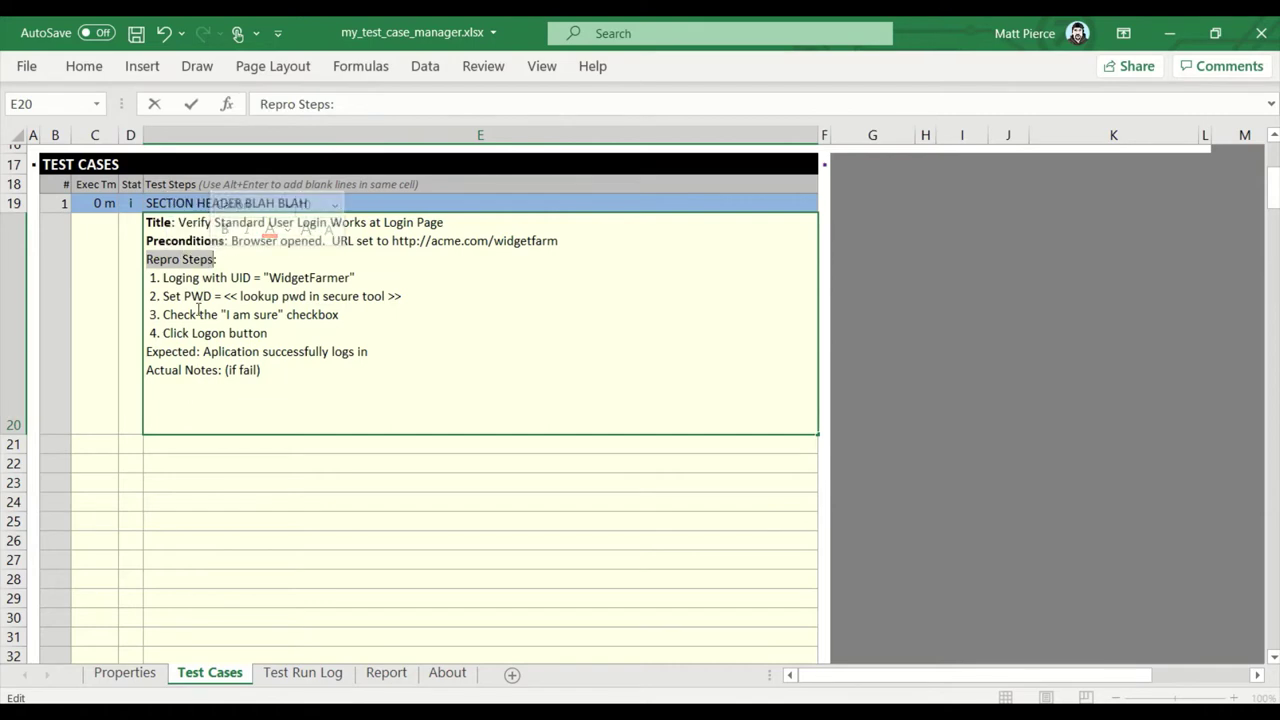
pyautogui.hotkey('ctrl', 'u')
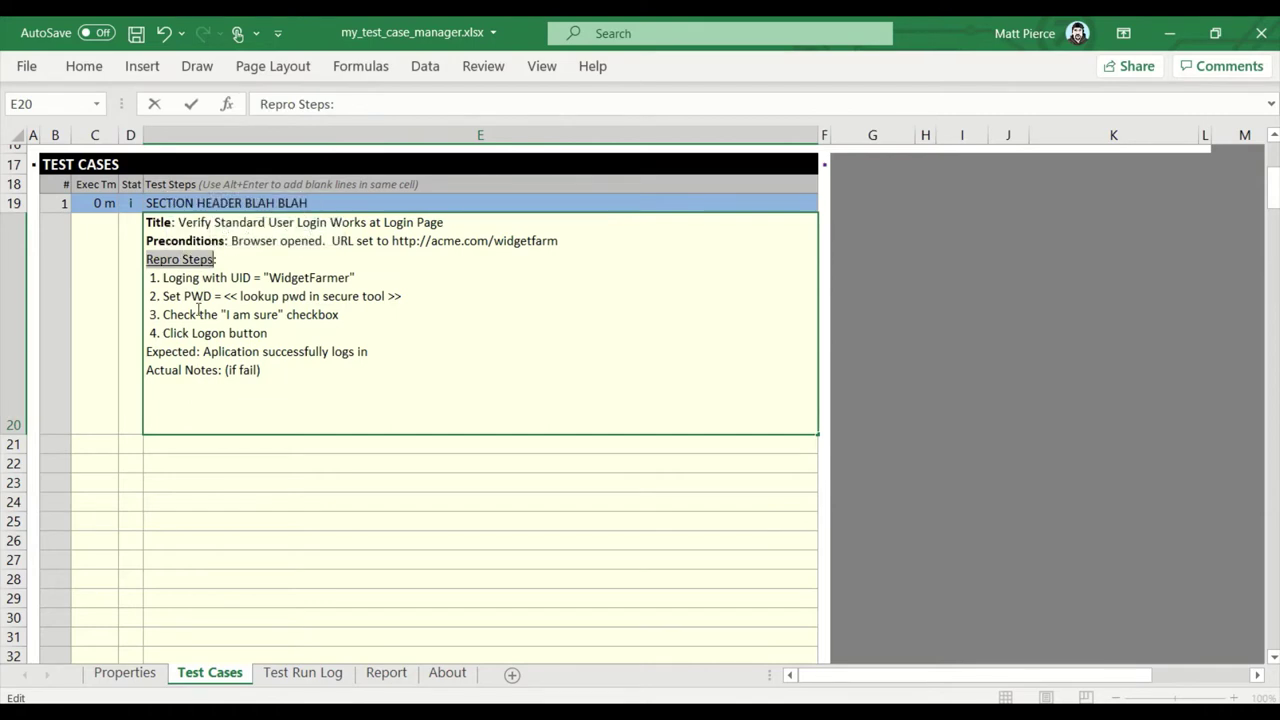
pyautogui.doubleClick(158, 352)
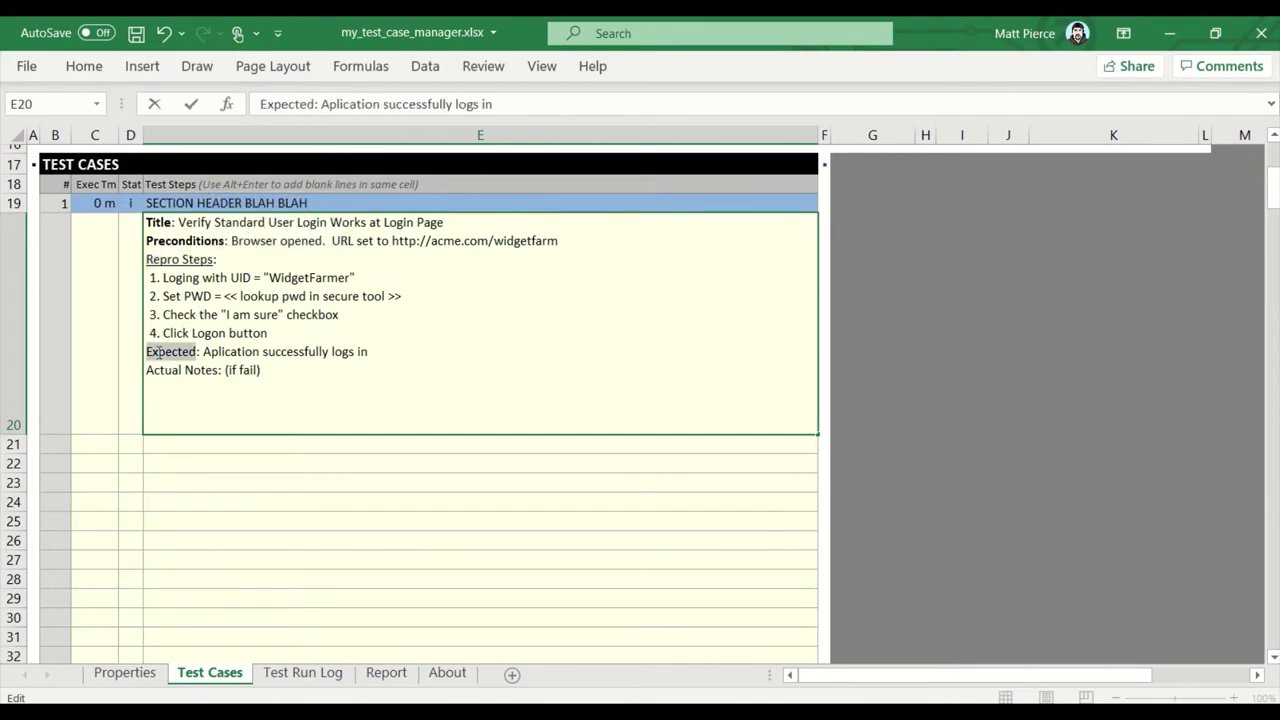
pyautogui.doubleClick(161, 261)
pyautogui.keyDown('shift'); pyautogui.click(214, 261); pyautogui.keyUp('shift')
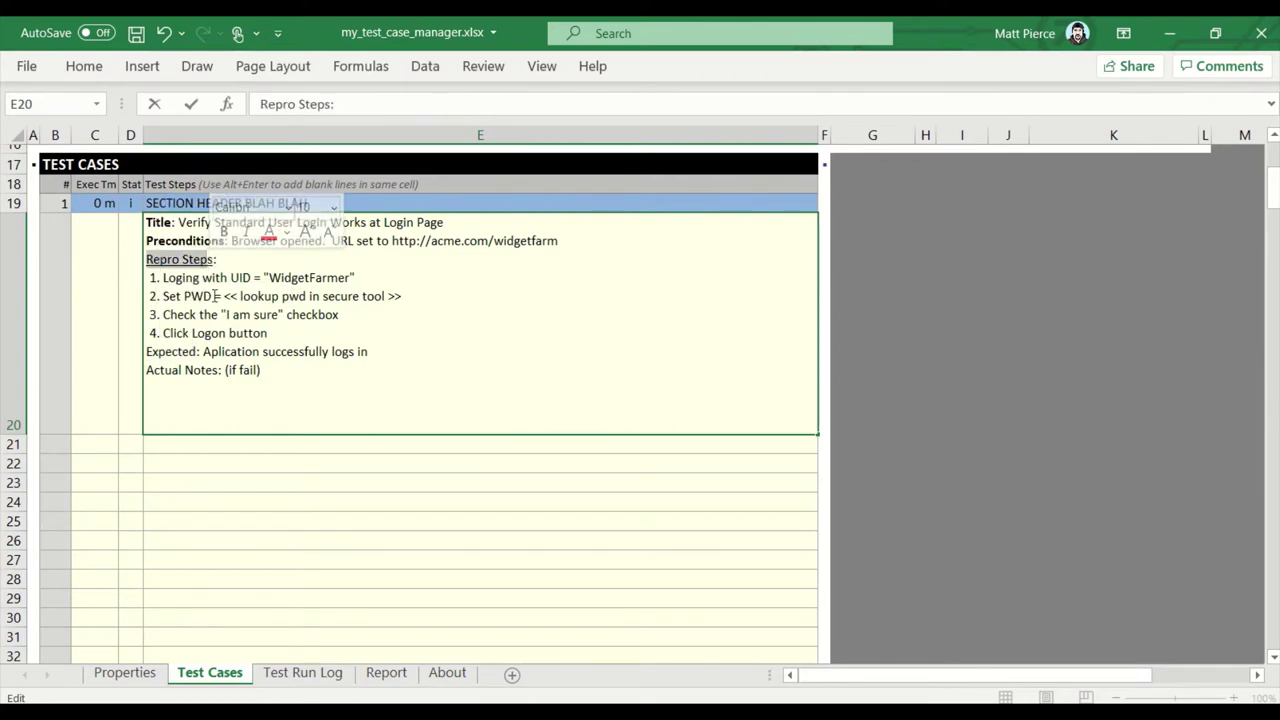
pyautogui.hotkey('ctrl', 'b')
# Step: Bold 'Expected' and bold-underline 'Actual Notes', then finish editing E20
pyautogui.doubleClick(166, 352)
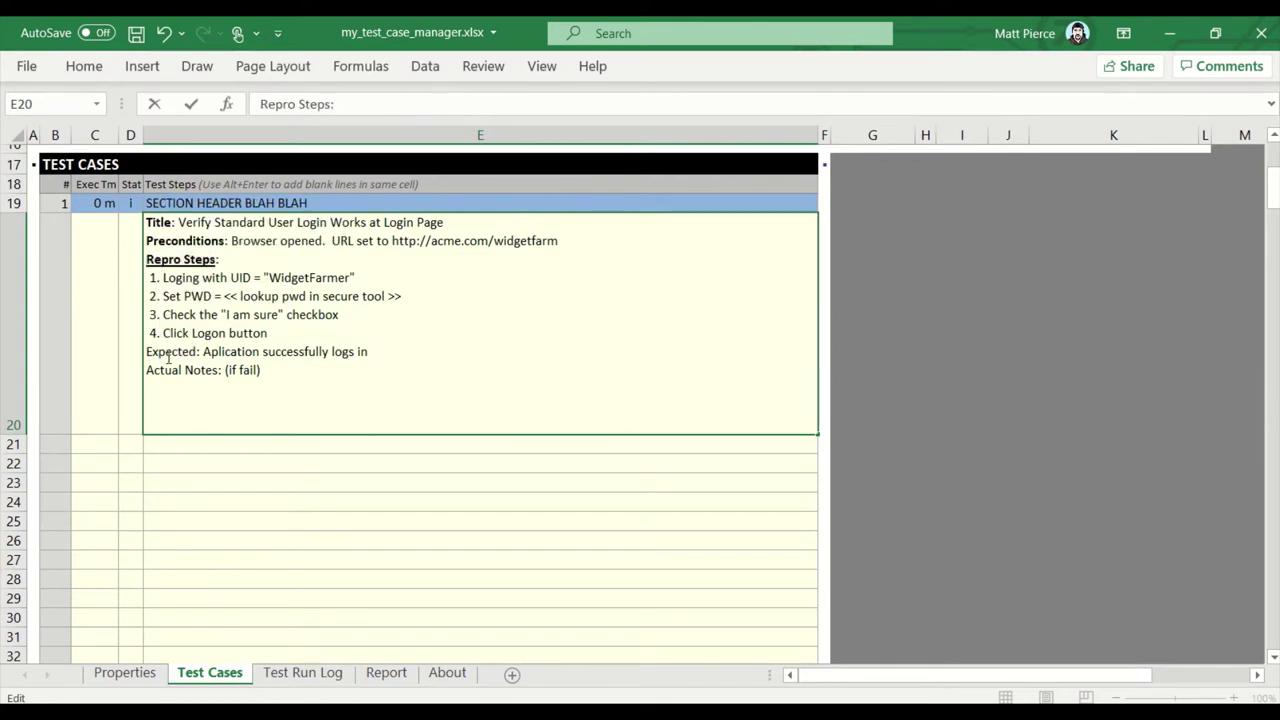
pyautogui.hotkey('ctrl', 'b')
pyautogui.doubleClick(162, 370)
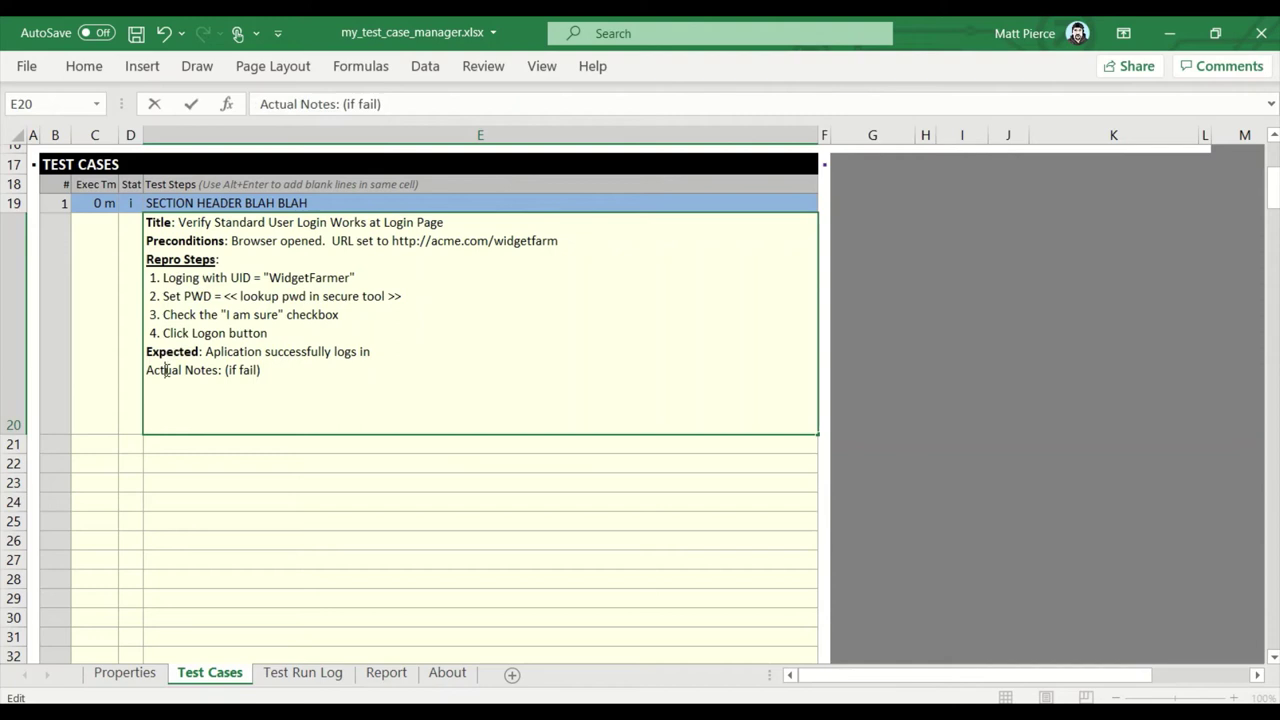
pyautogui.keyDown('shift'); pyautogui.click(218, 370); pyautogui.keyUp('shift')
pyautogui.hotkey('ctrl', 'b')
pyautogui.hotkey('ctrl', 'u')
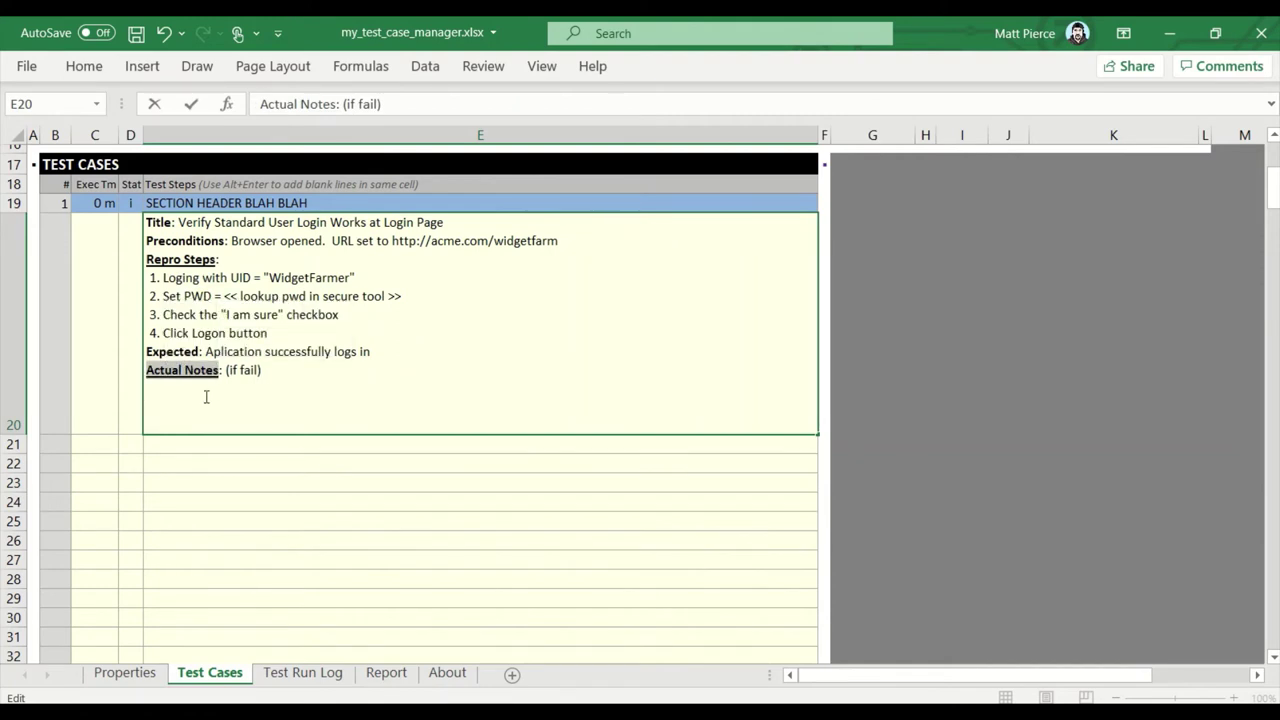
pyautogui.press('Right')
pyautogui.click(206, 397)
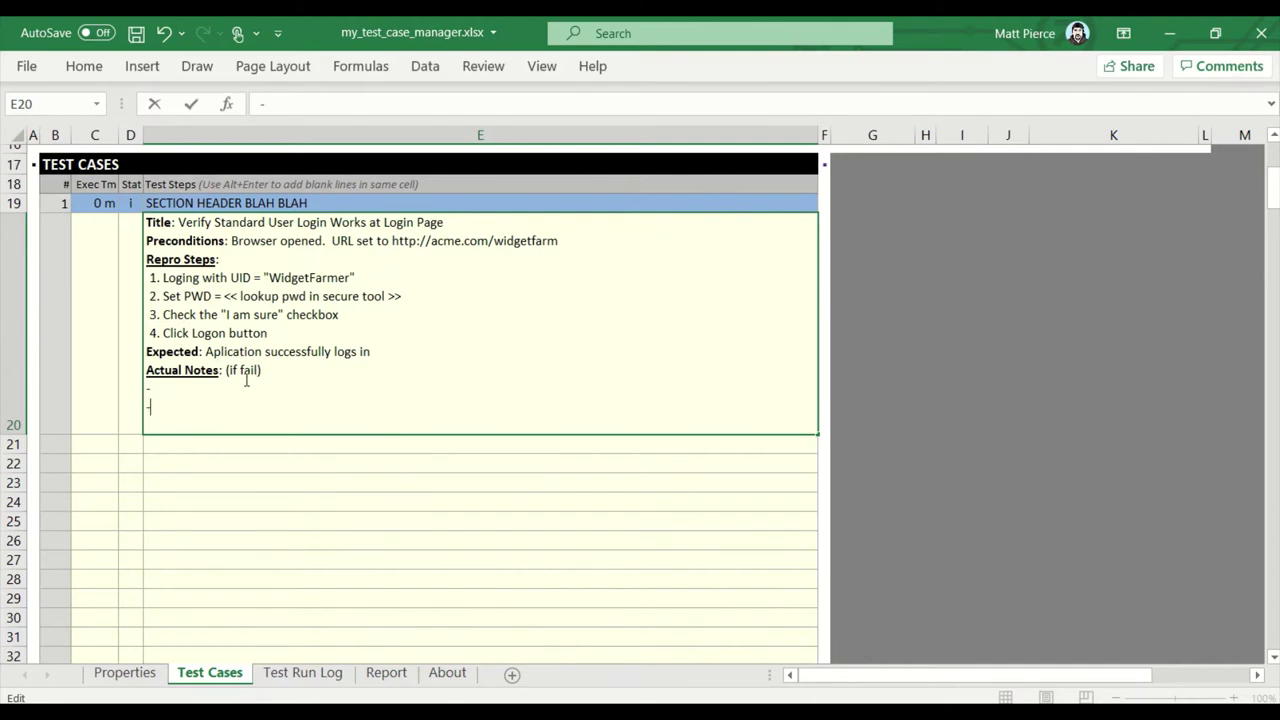
pyautogui.hotkey('ctrl', 'Return')
# Step: Append extra blank lines after the Actual Notes text in E20
pyautogui.press('Up')
pyautogui.press('Up')
pyautogui.press('Up')
pyautogui.press('Down')
pyautogui.press('Down')
pyautogui.press('Down')
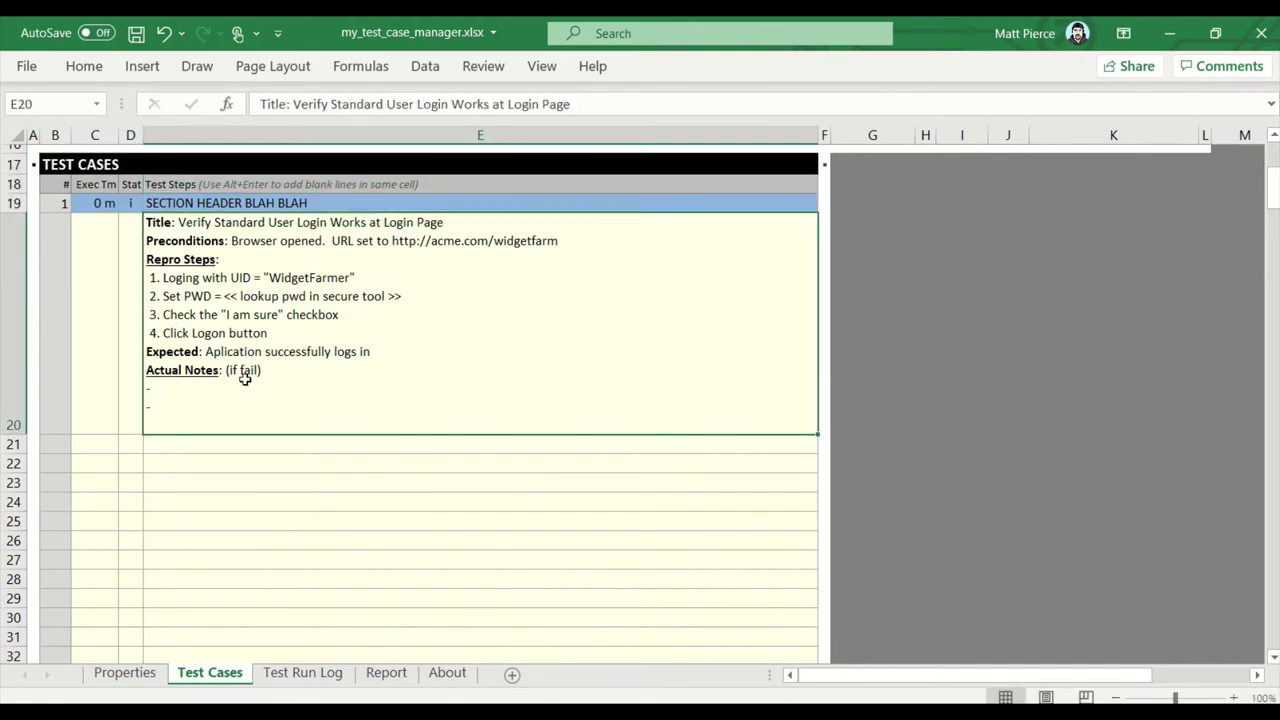
pyautogui.press('F2')
pyautogui.hotkey('alt', 'Return')
pyautogui.hotkey('alt', 'Return')
pyautogui.hotkey('alt', 'Return')
pyautogui.hotkey('alt', 'Return')
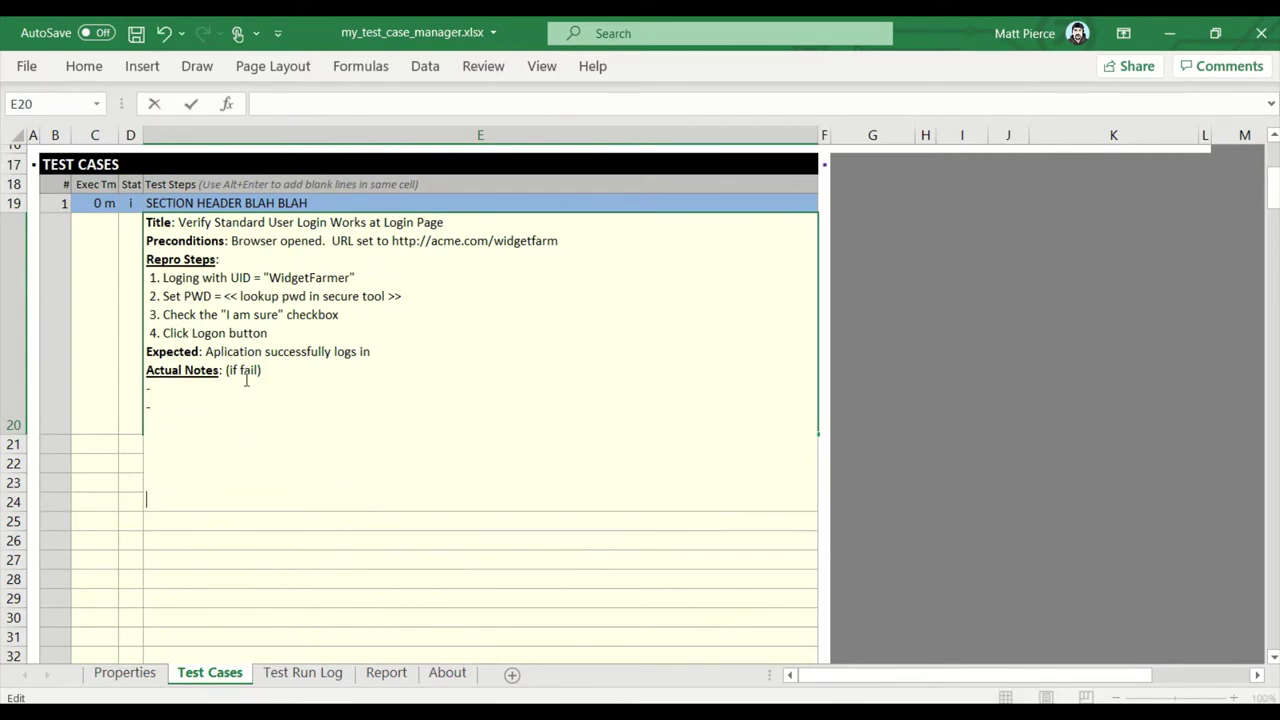
pyautogui.press('Return')
pyautogui.press('Up')
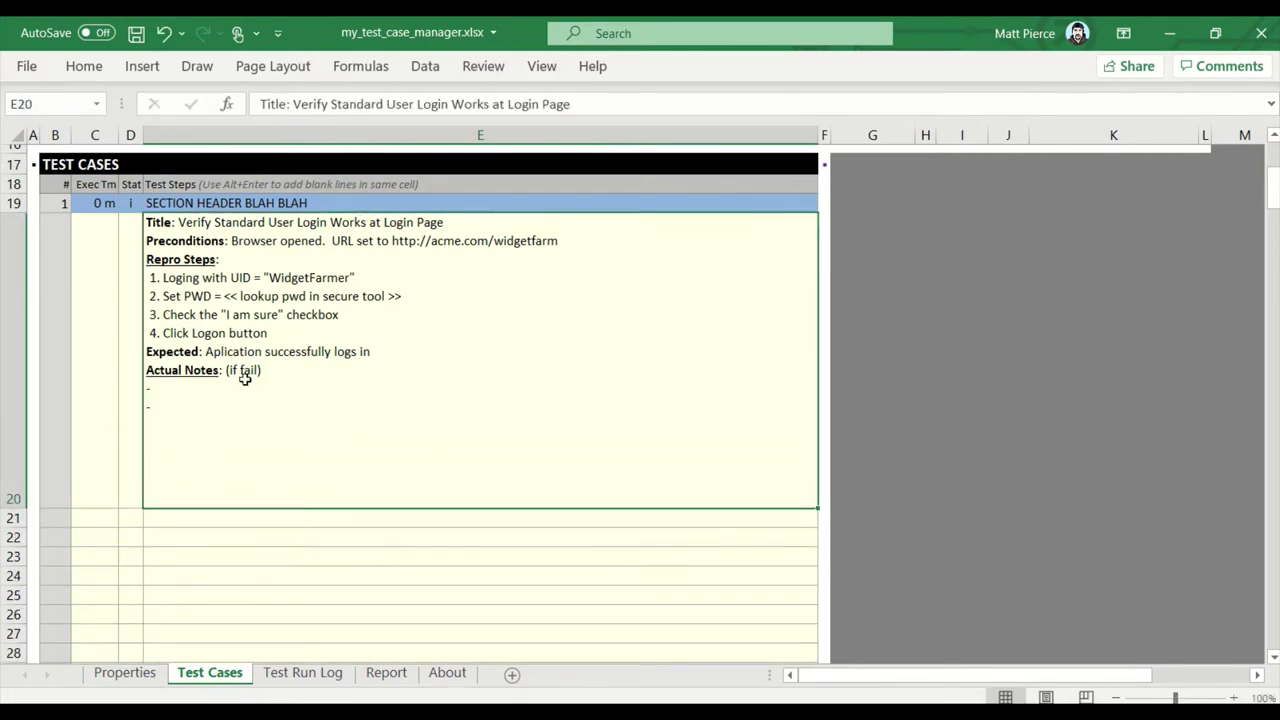
pyautogui.doubleClick(242, 454)
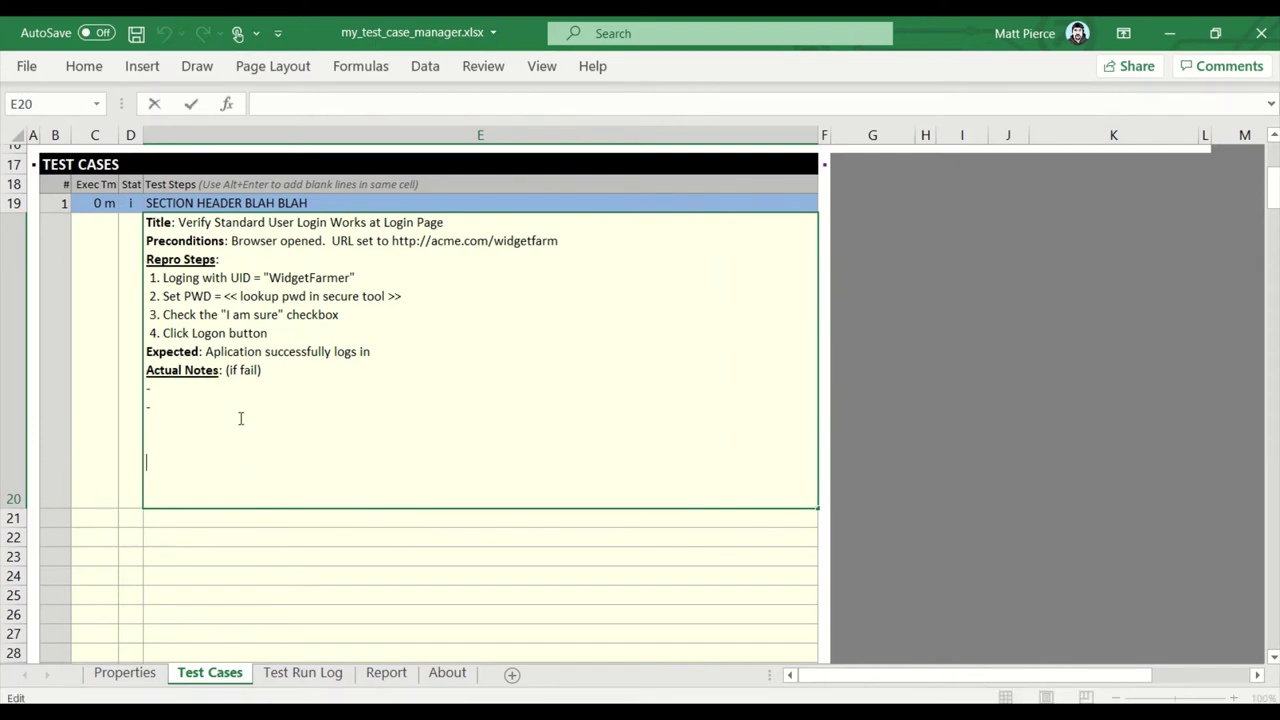
pyautogui.press('Return')
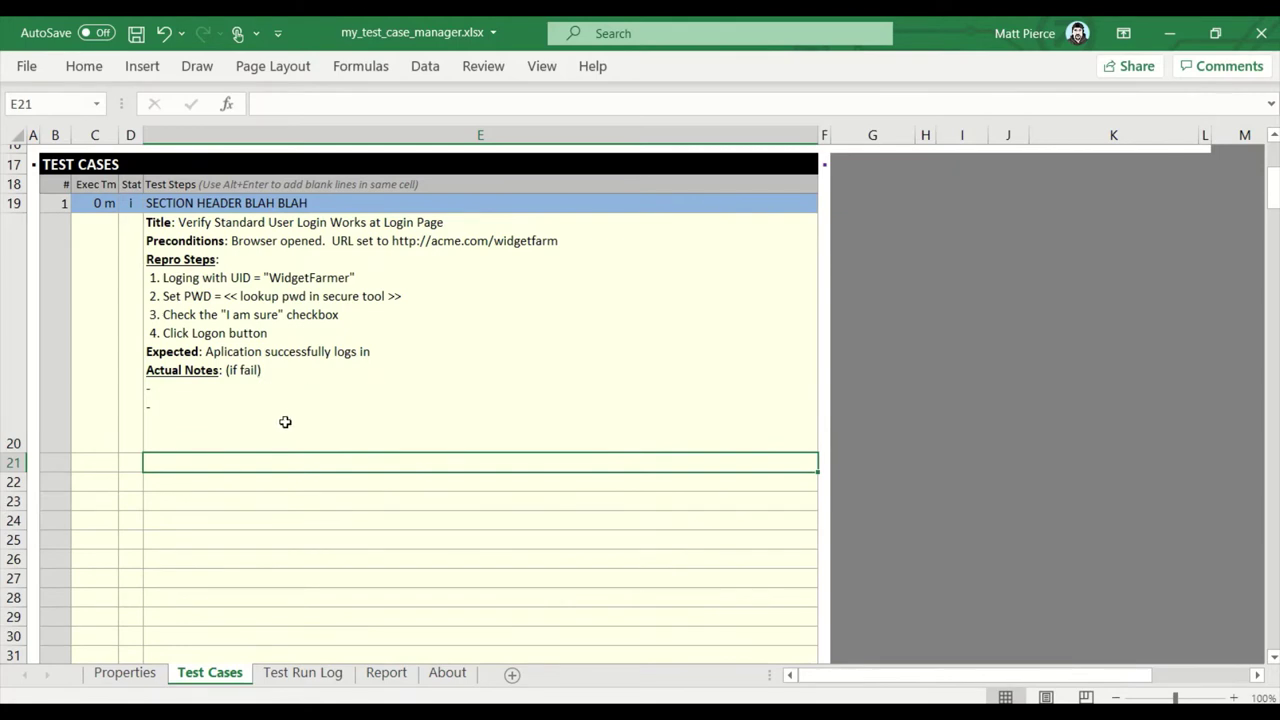
# Step: After checking D20's status codes, delete the '-' lines under Actual Notes in E20
pyautogui.click(214, 439)
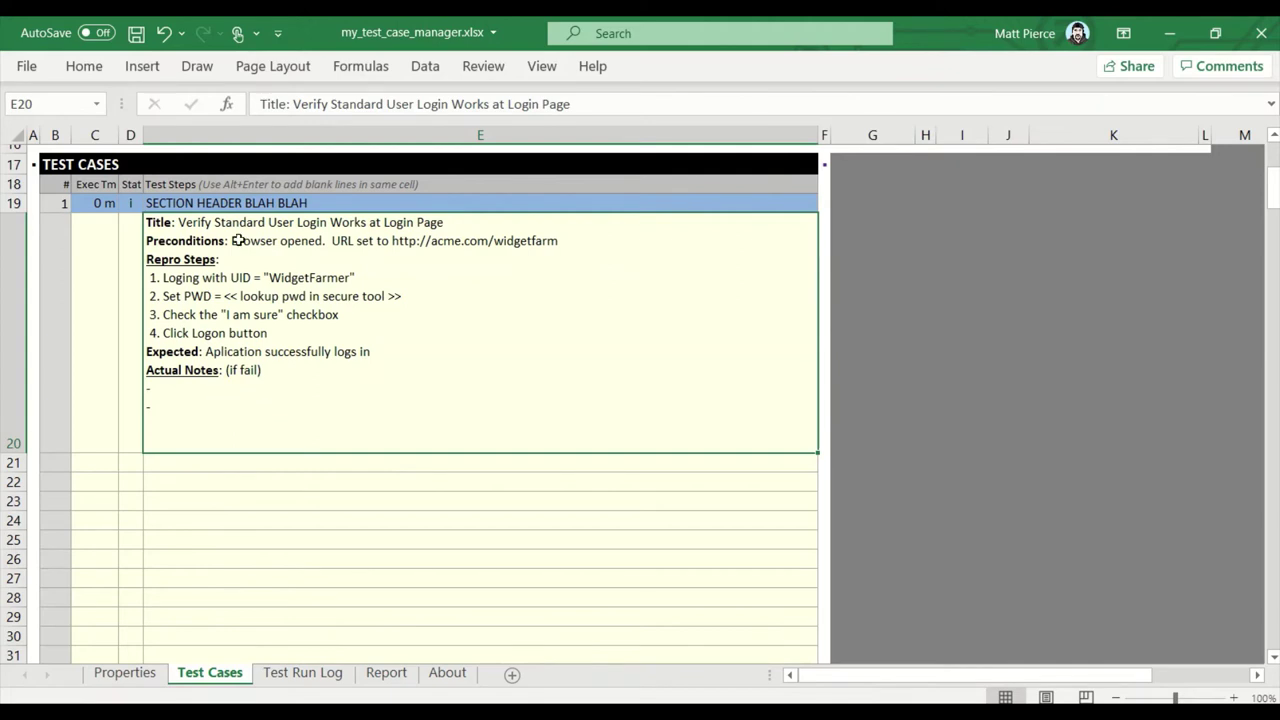
pyautogui.click(129, 407)
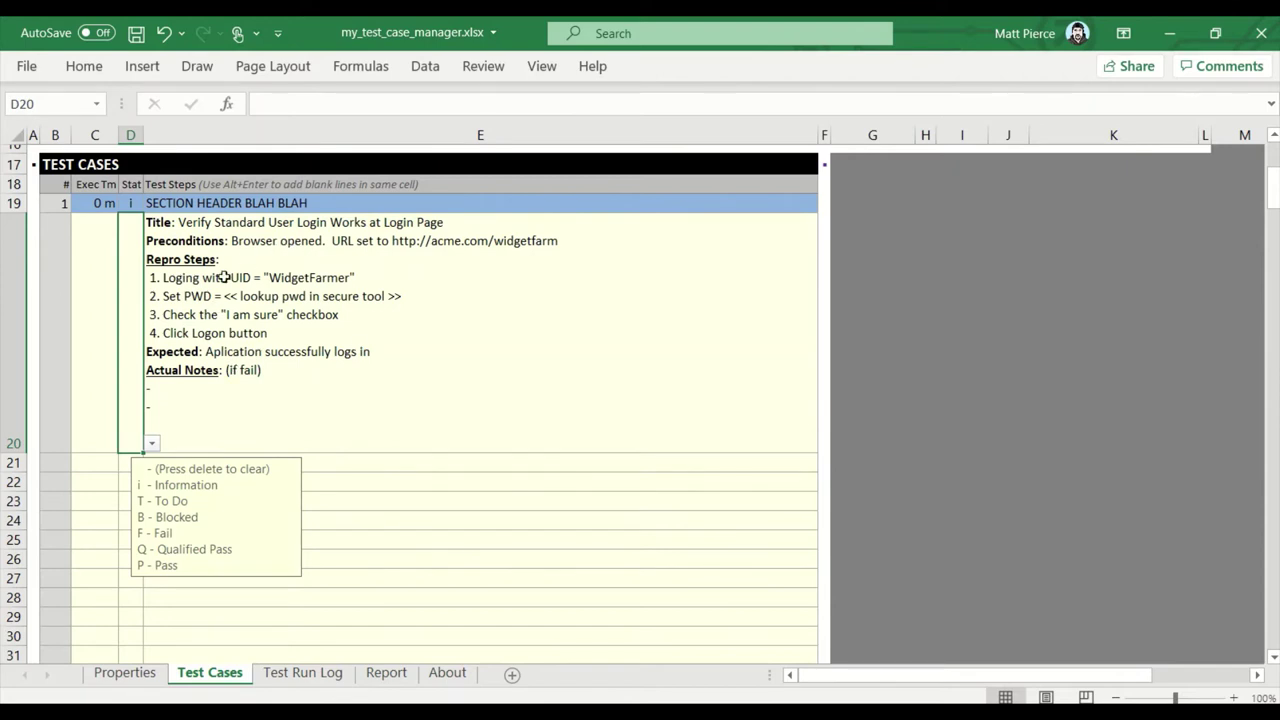
pyautogui.click(373, 381)
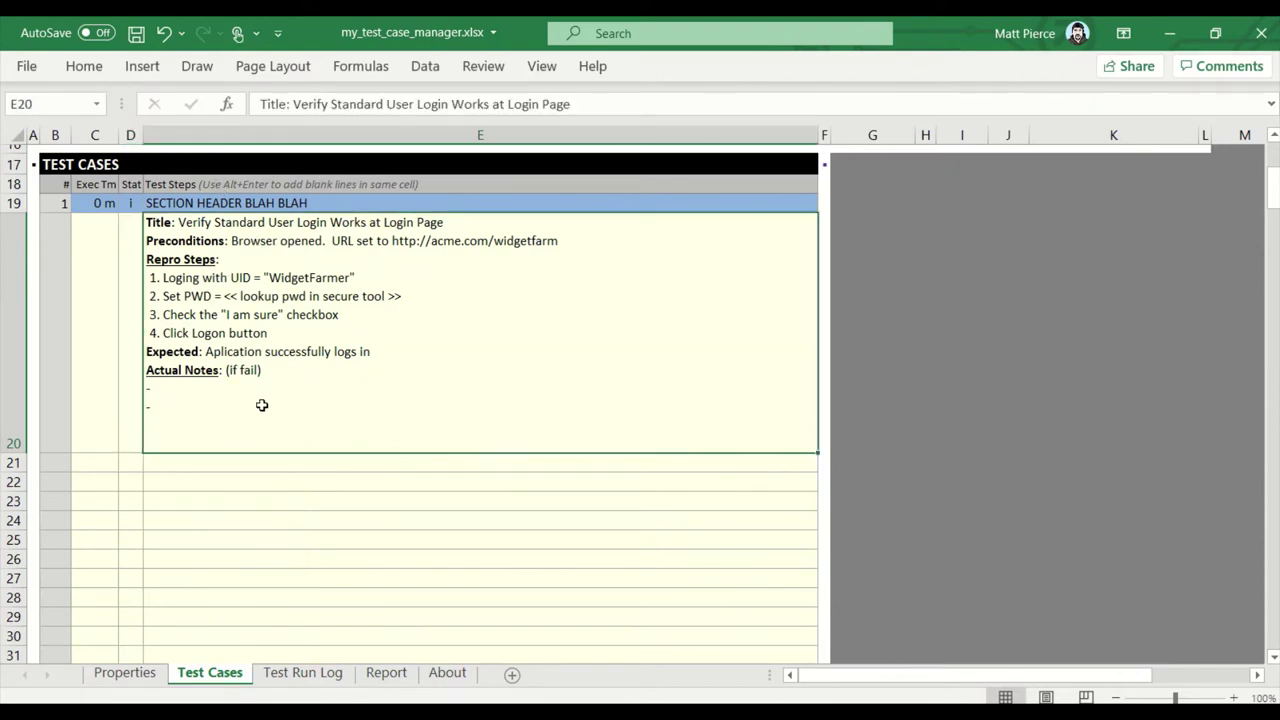
pyautogui.doubleClick(206, 404)
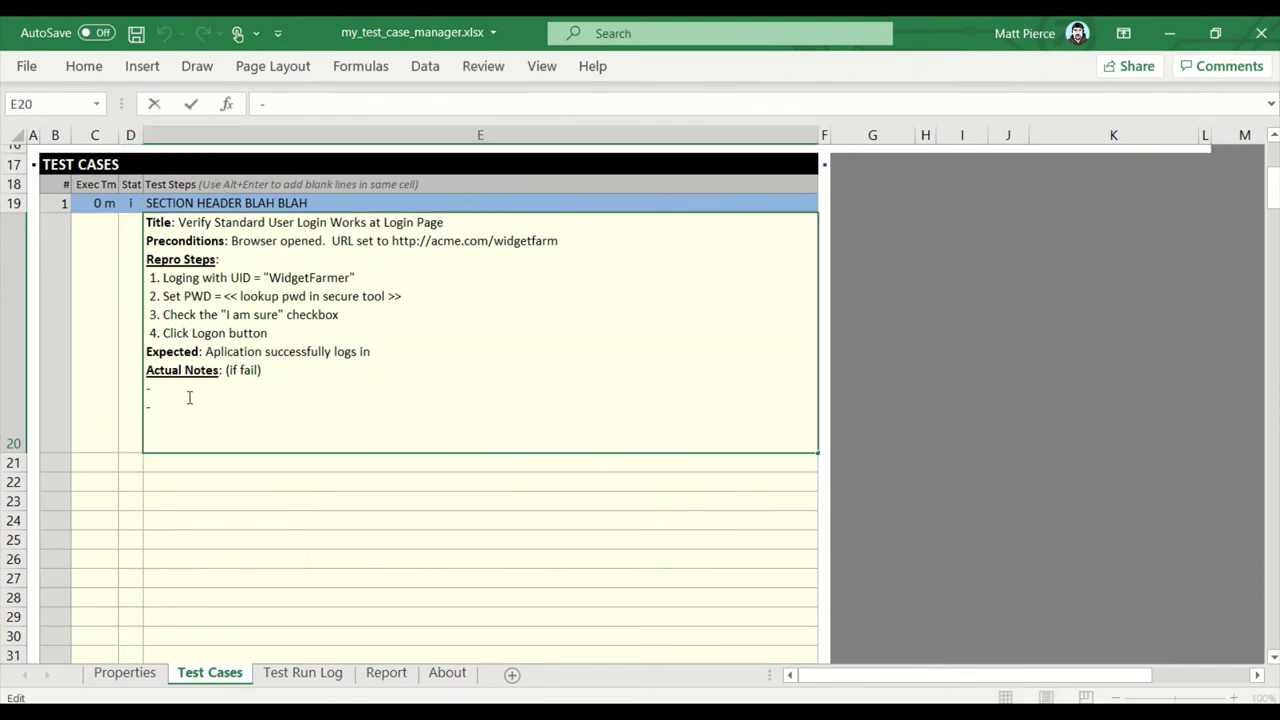
pyautogui.press('BackSpace')
pyautogui.click(147, 222)
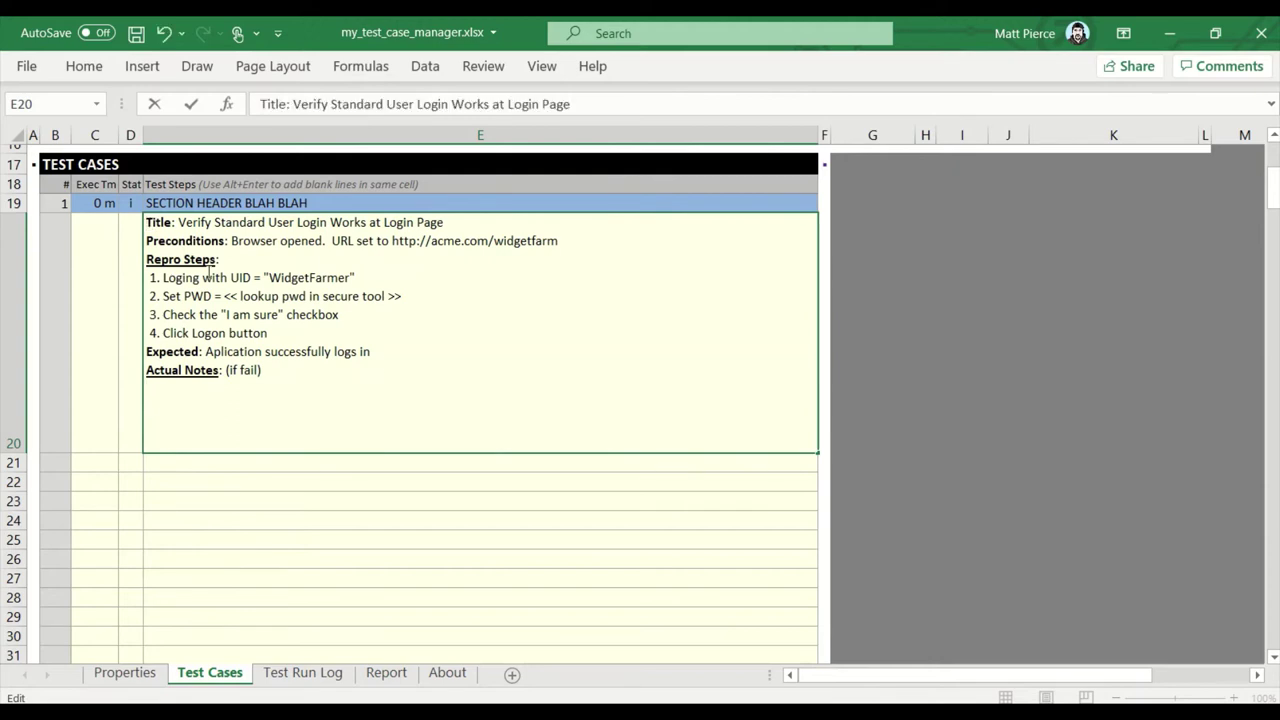
# Step: Insert a Black Small Square symbol before the Title line in E20
pyautogui.click(142, 66)
pyautogui.click(1198, 140)
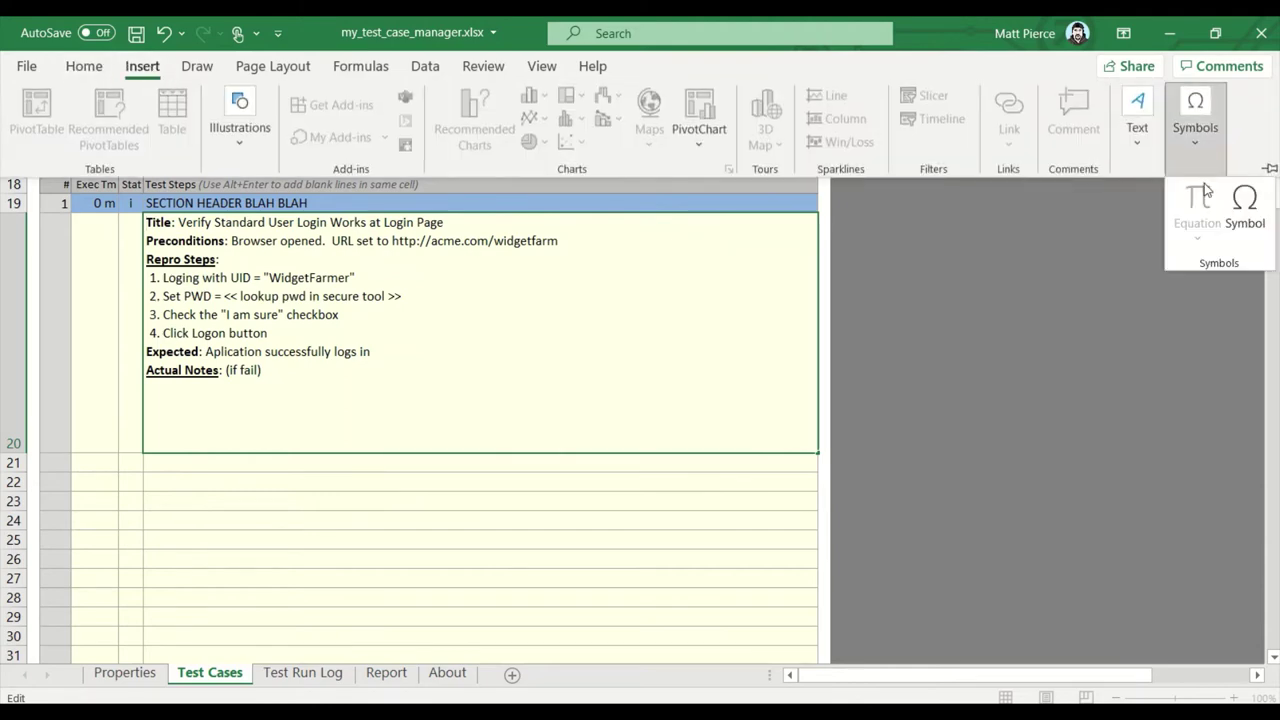
pyautogui.click(1238, 214)
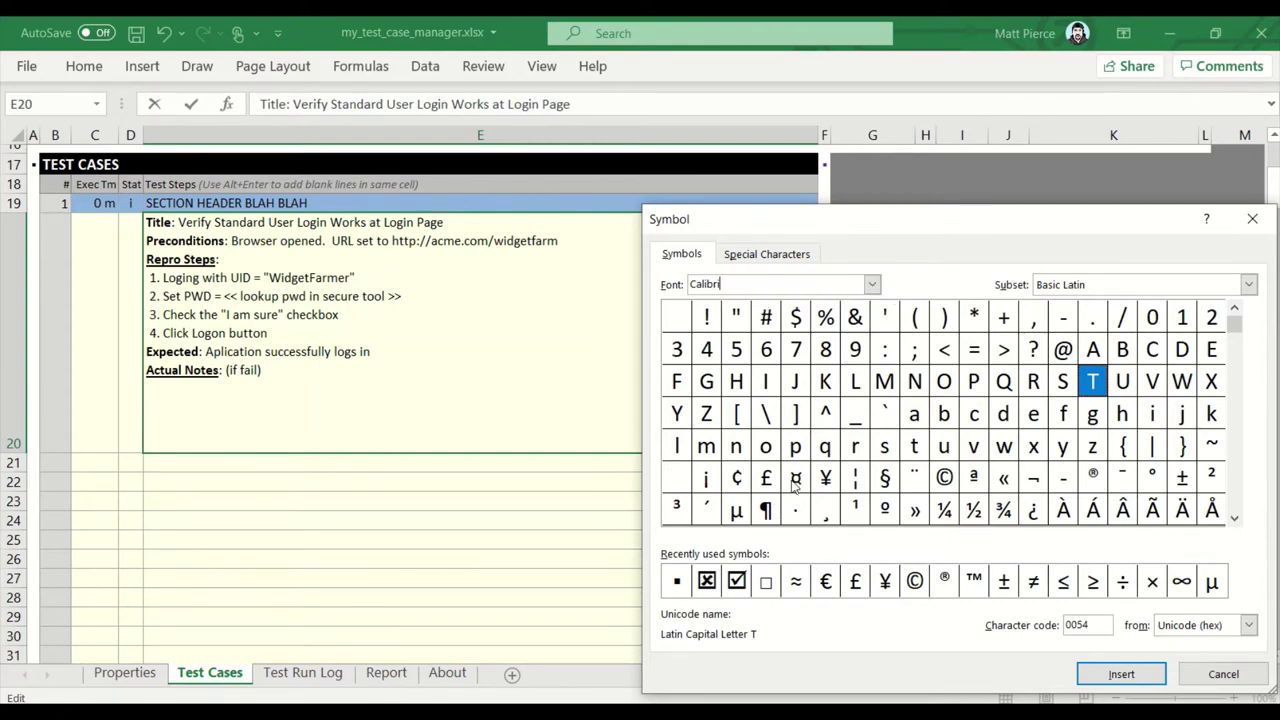
pyautogui.moveTo(1236, 326); pyautogui.dragTo(1236, 480)
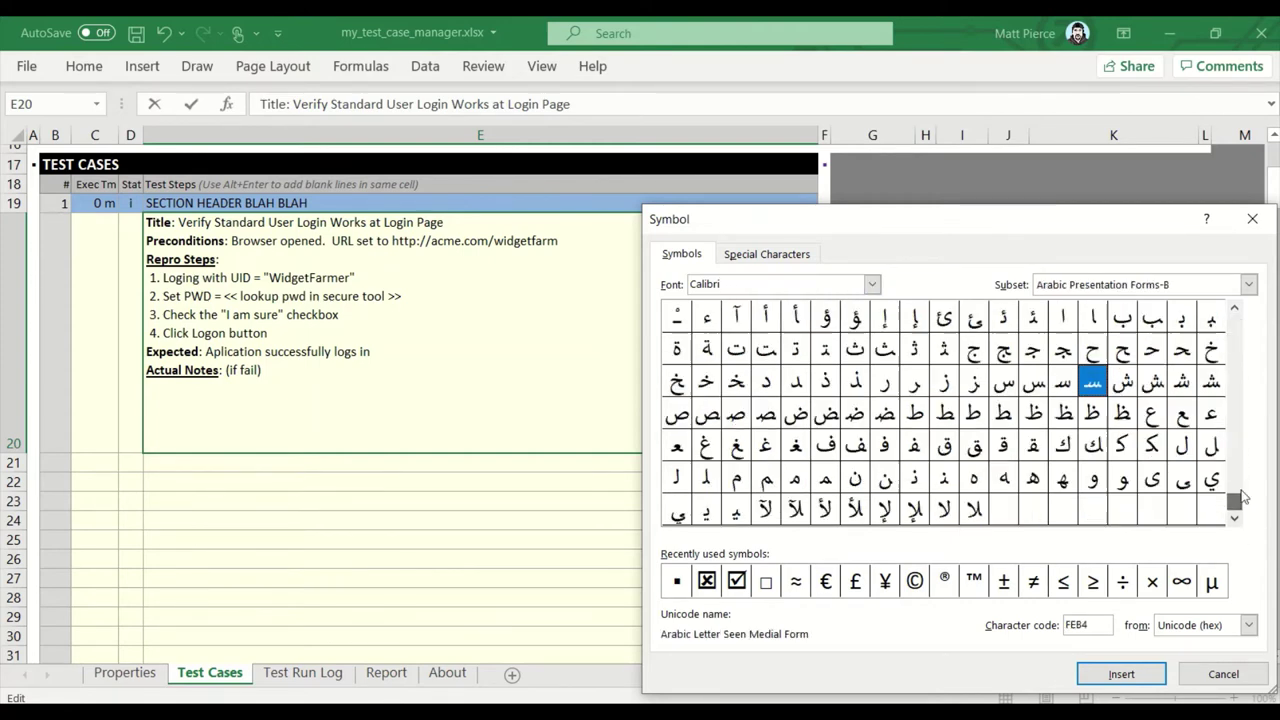
pyautogui.scroll(15, 1239, 324)
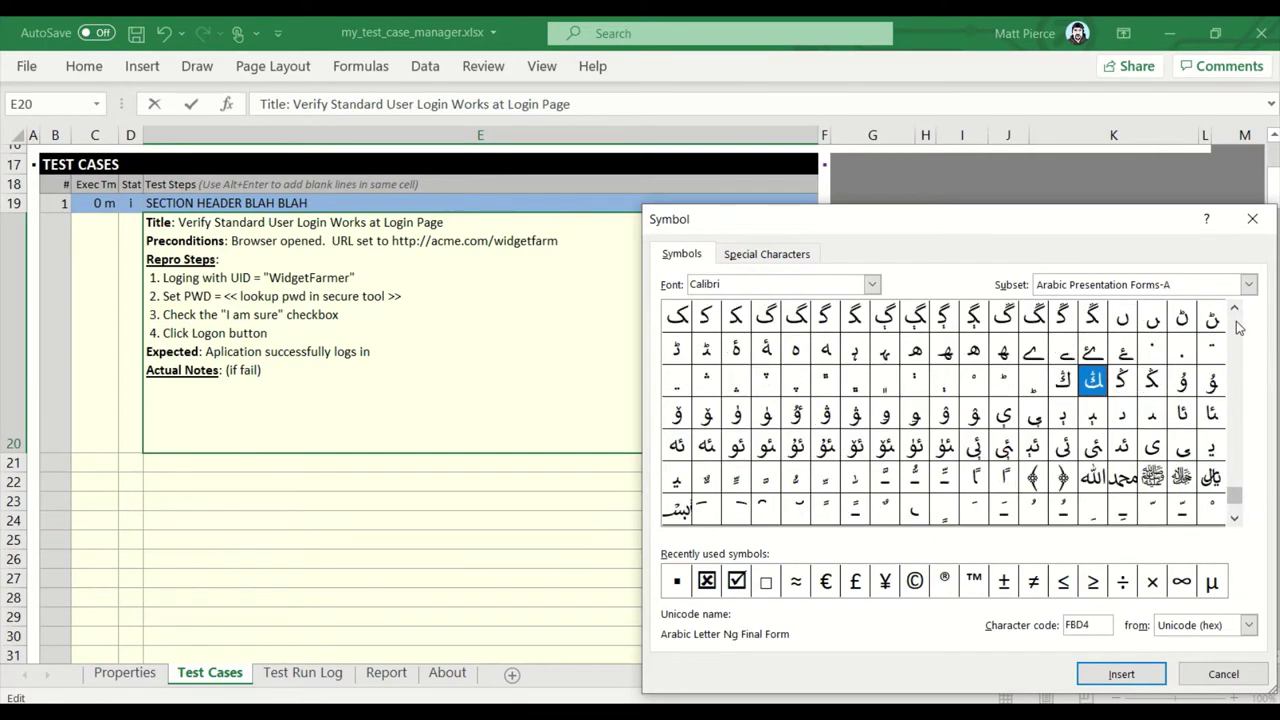
pyautogui.scroll(20, 1239, 327)
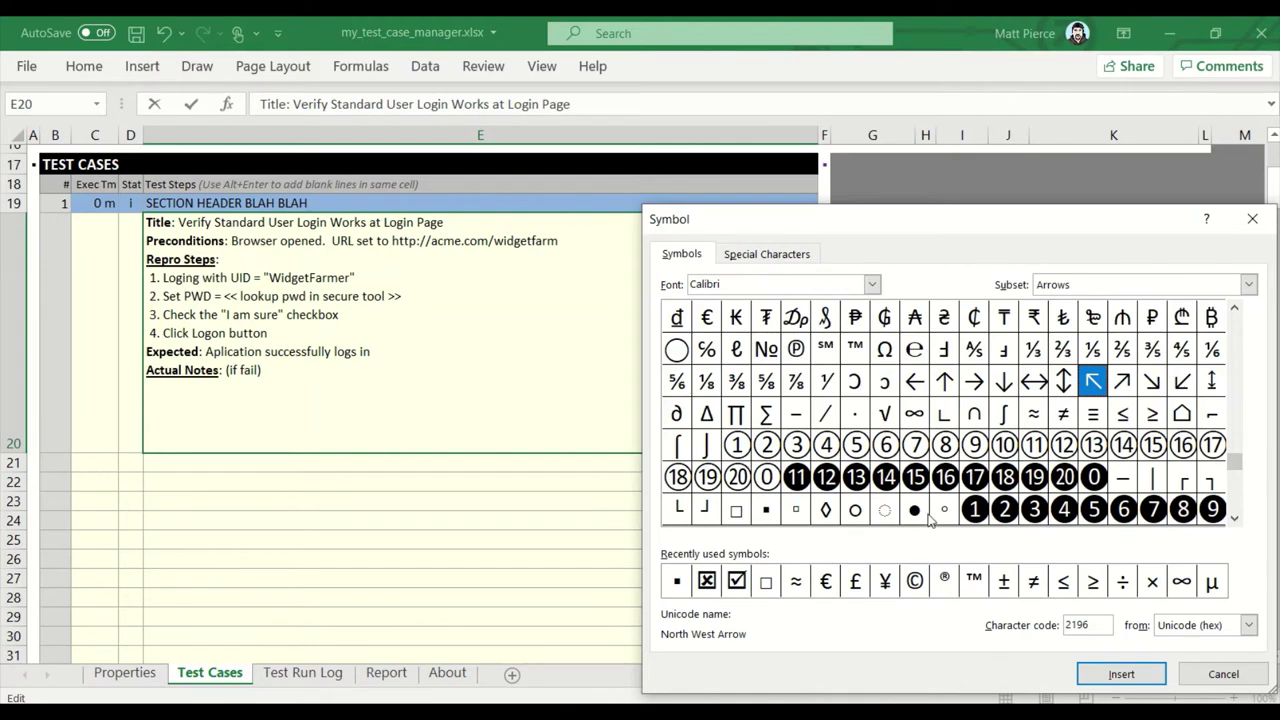
pyautogui.click(766, 511)
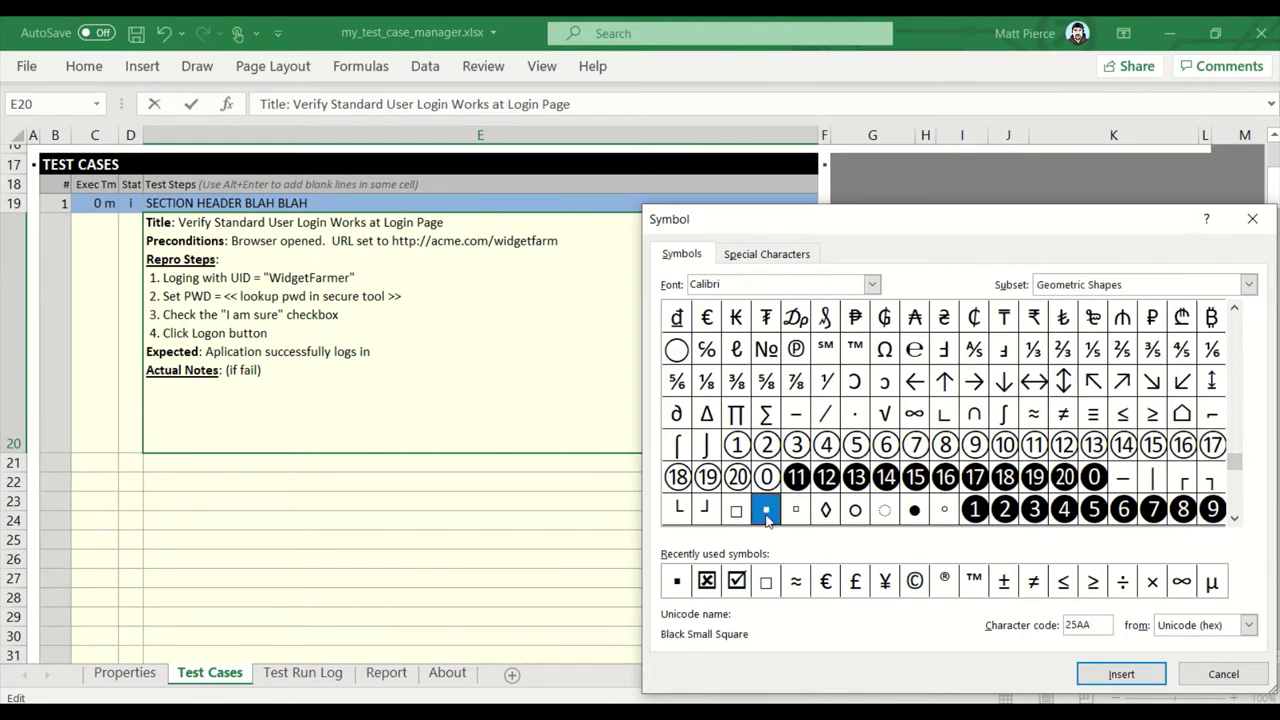
pyautogui.click(1121, 674)
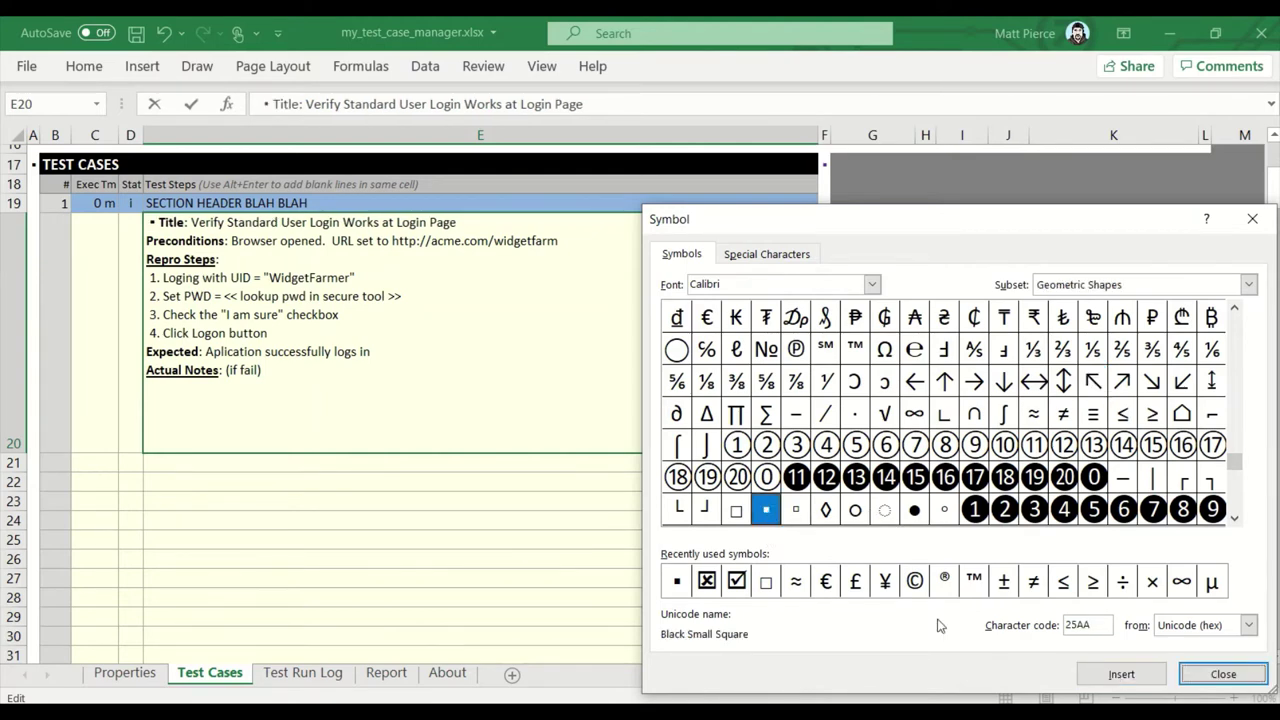
pyautogui.click(1218, 674)
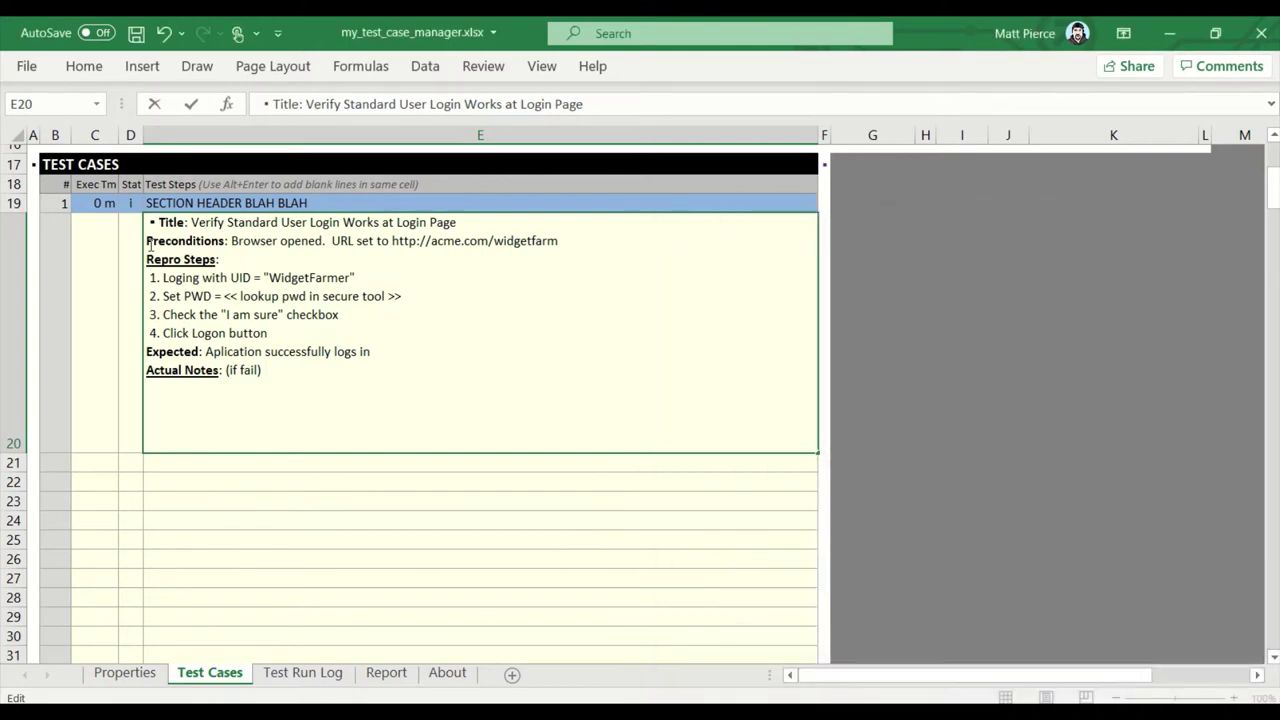
# Step: Copy the square bullet before the Preconditions, Repro Steps, Expected and Actual Notes lines
pyautogui.hotkey('shift', 'Left')
pyautogui.press('Left')
pyautogui.press('Delete')
pyautogui.hotkey('ctrl', 'z')
pyautogui.hotkey('ctrl', 'c')
pyautogui.press('Down')
pyautogui.hotkey('ctrl', 'v')
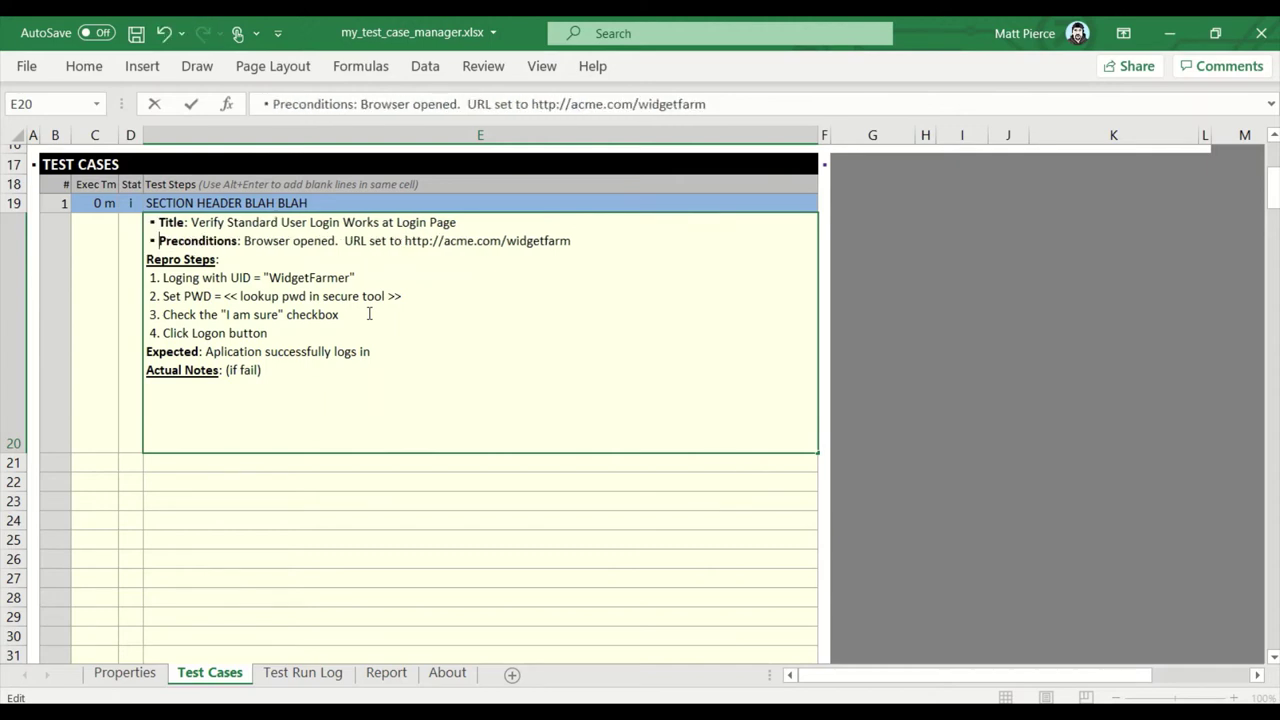
pyautogui.press('Down')
pyautogui.hotkey('ctrl', 'v')
pyautogui.press('Down')
pyautogui.press('Up')
pyautogui.hotkey('shift', 'Home')
pyautogui.hotkey('ctrl', 'c')
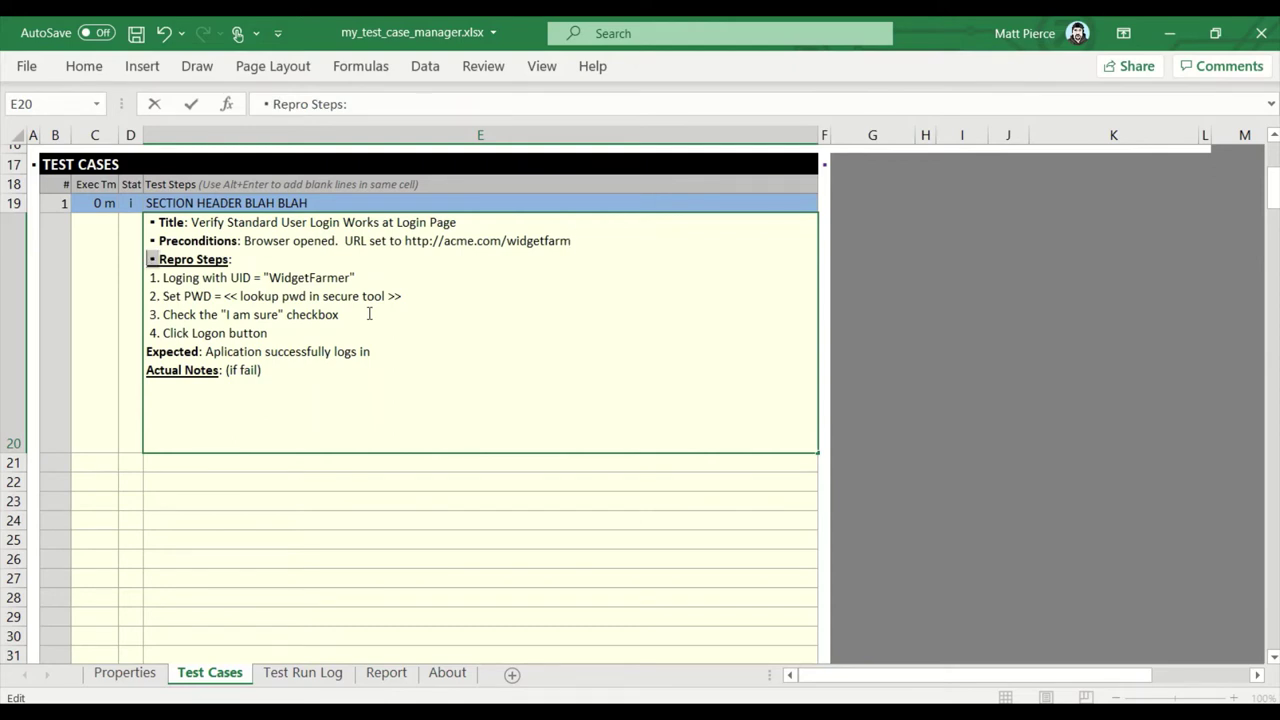
pyautogui.press('Down')
pyautogui.press('Down')
pyautogui.press('Down')
pyautogui.press('Down')
pyautogui.press('Down')
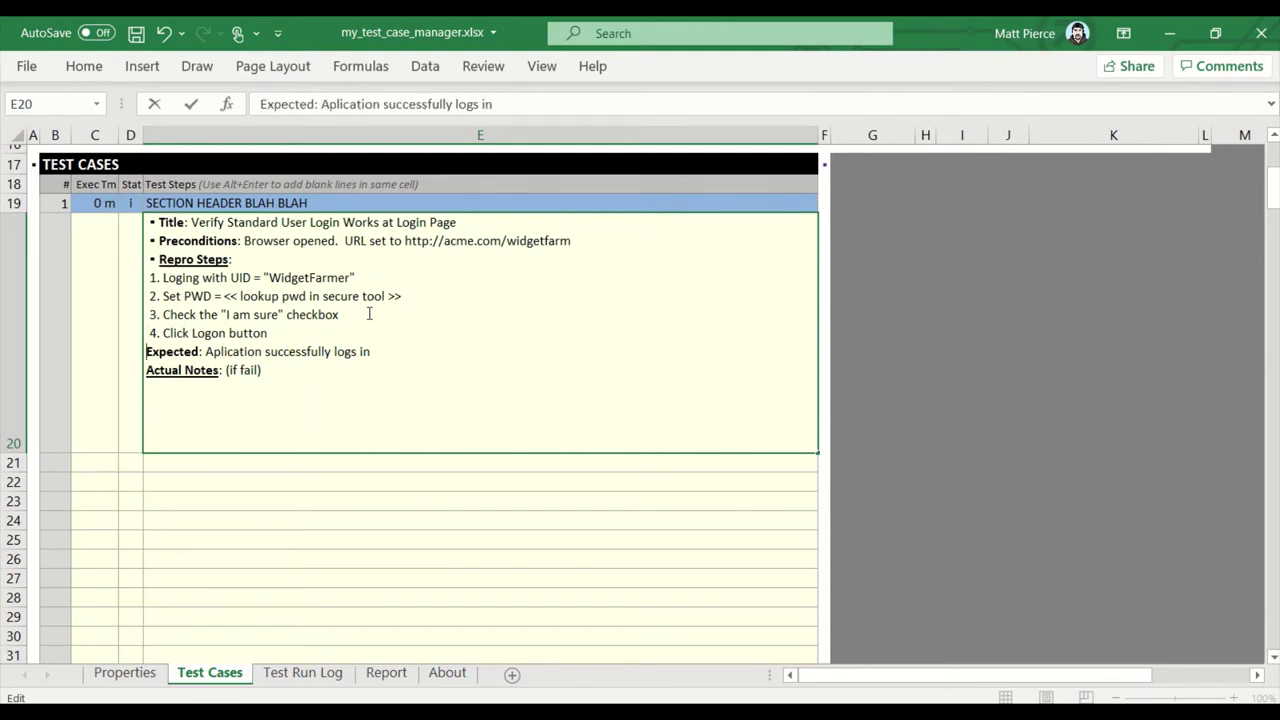
pyautogui.hotkey('ctrl', 'v')
pyautogui.press('Down')
pyautogui.write('▪')
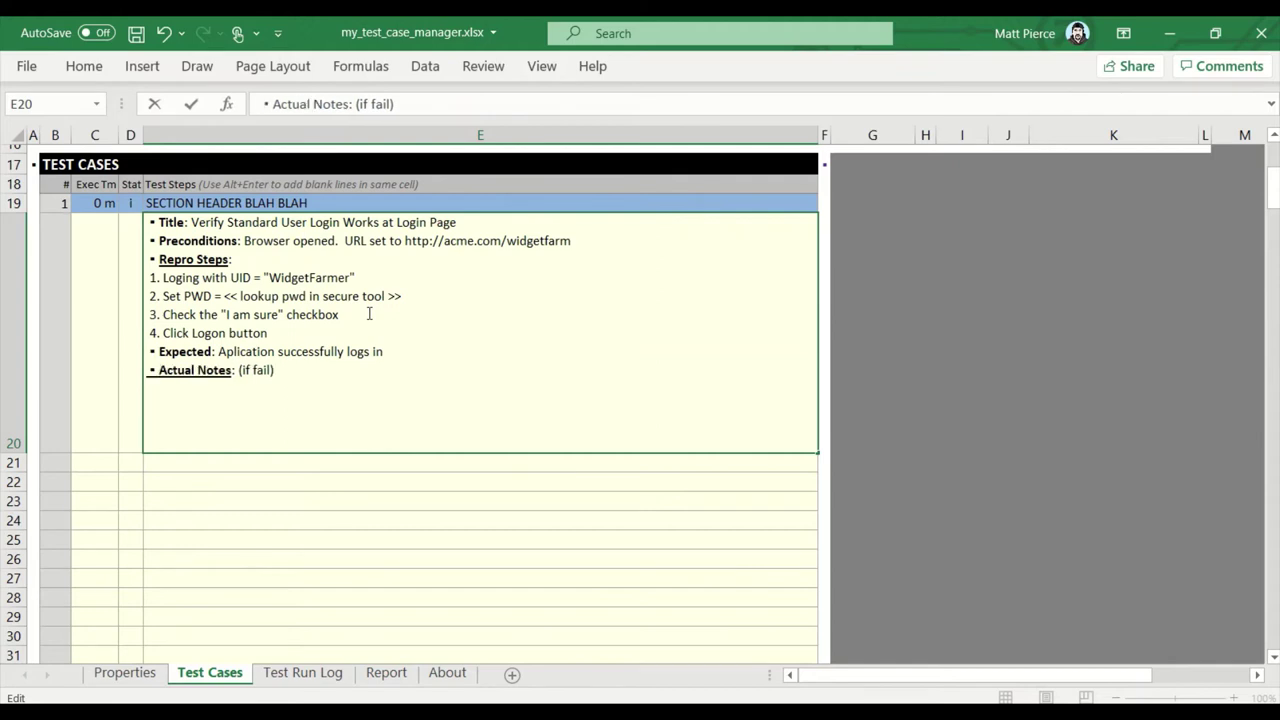
pyautogui.hotkey('shift', 'Home')
# Step: Indent the four numbered repro steps 1–4 in cell E20
pyautogui.press('Up')
pyautogui.press('Up')
pyautogui.press('Up')
pyautogui.press('Up')
pyautogui.press('Up')
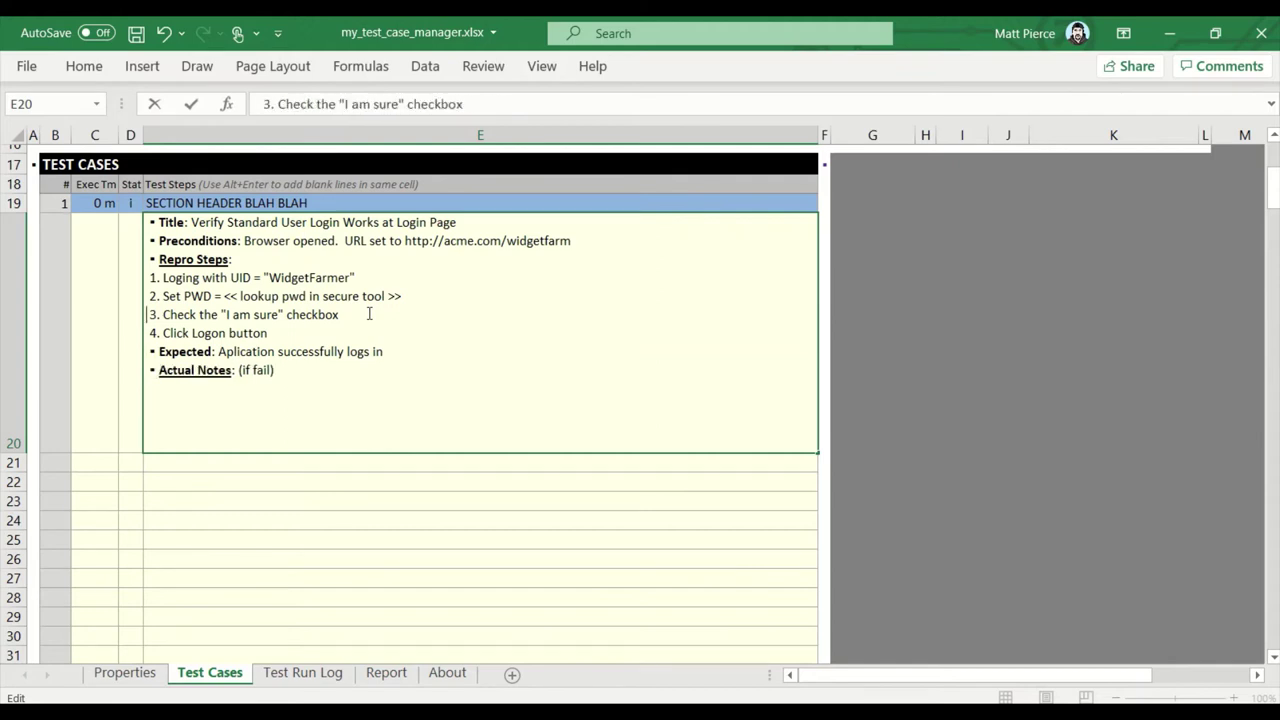
pyautogui.press('Down')
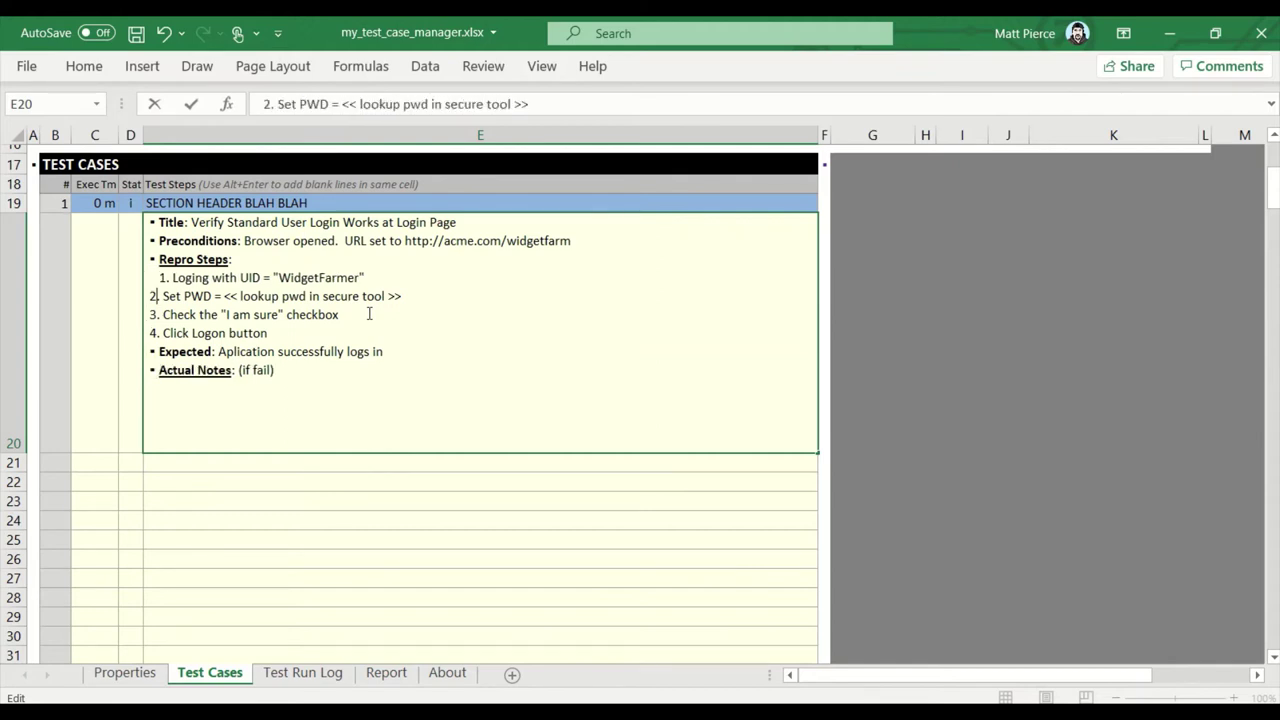
pyautogui.press('Down')
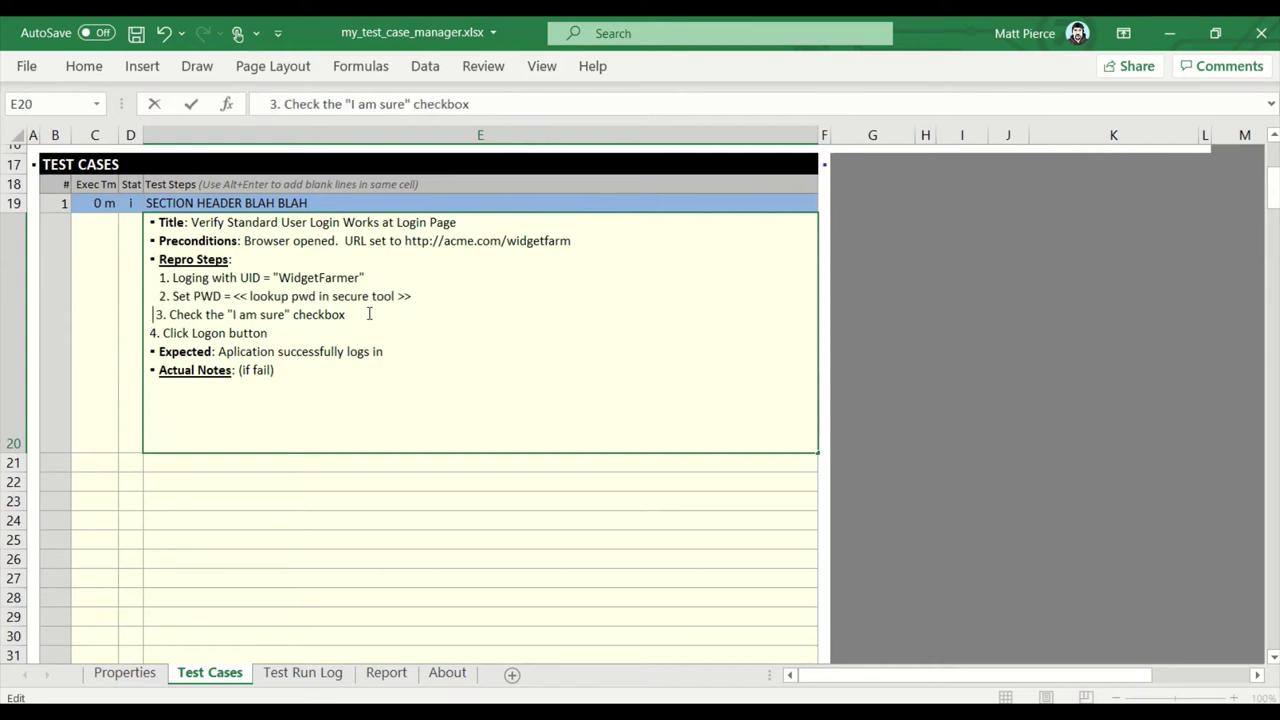
pyautogui.press('Down')
pyautogui.press('Down')
pyautogui.press('Down')
pyautogui.press('Down')
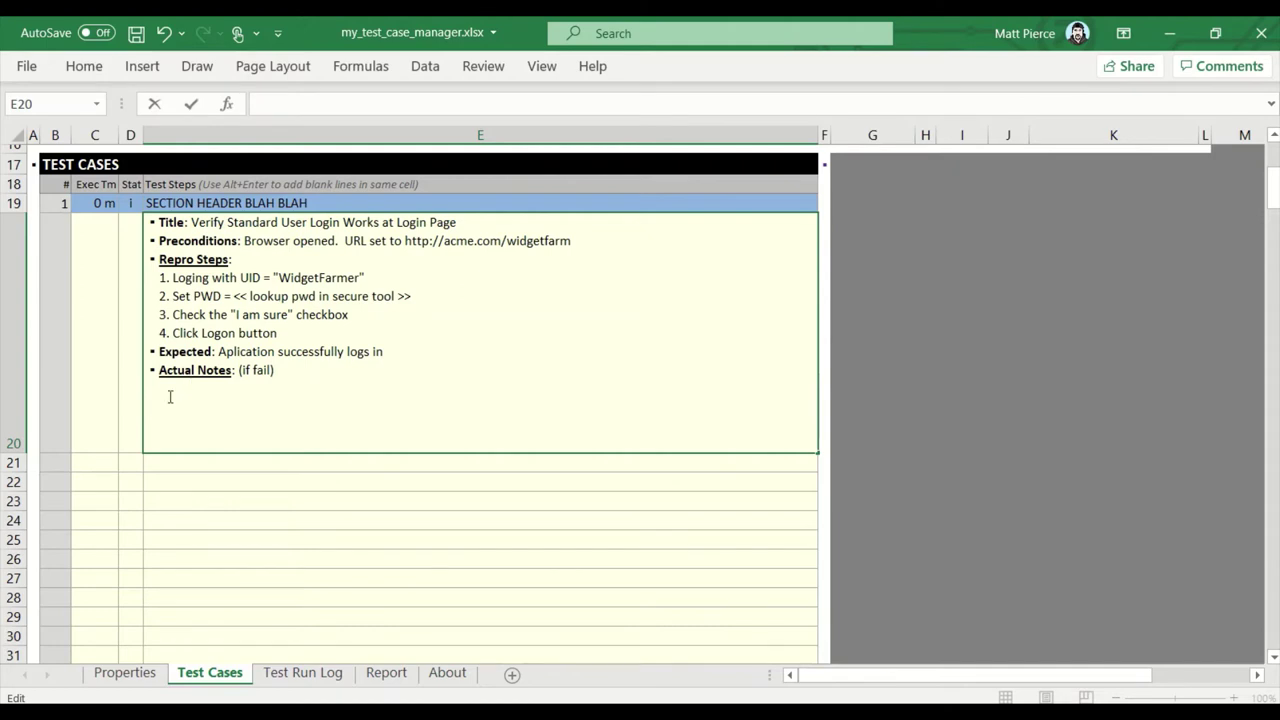
# Step: Add a space before each bulleted heading in E20, through Actual Notes, and commit the cell
pyautogui.click(128, 400)
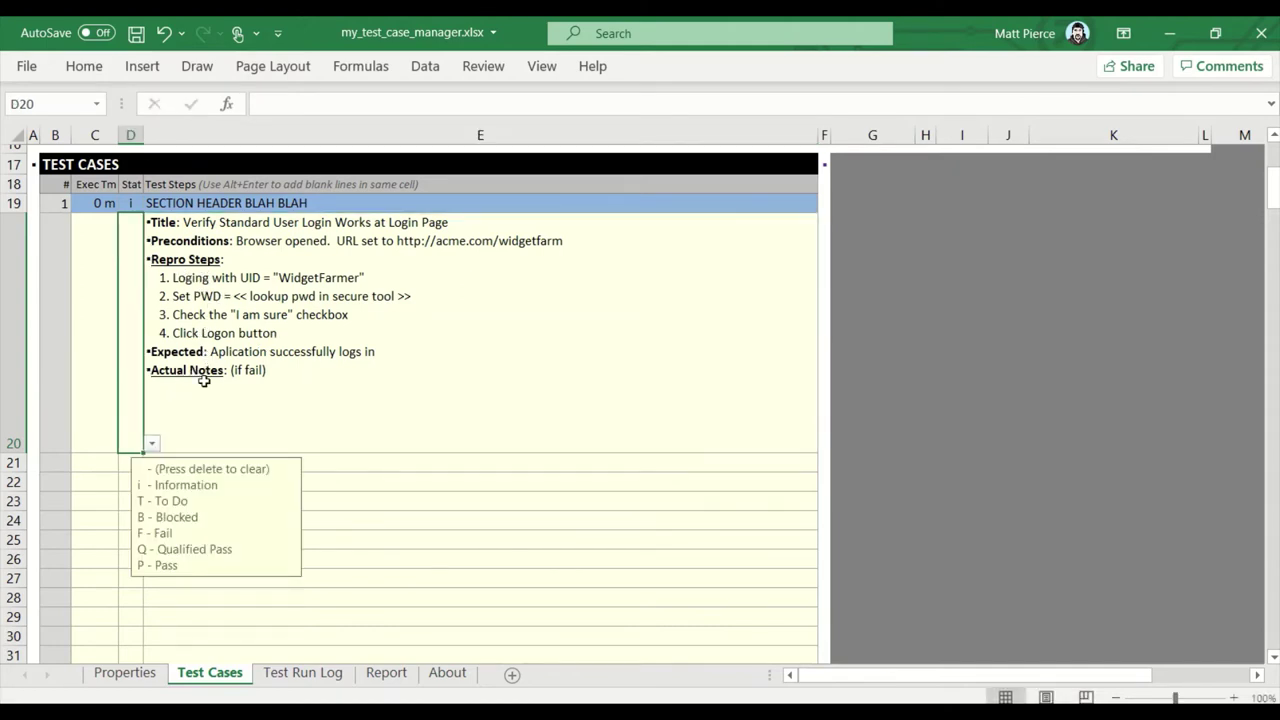
pyautogui.click(245, 393)
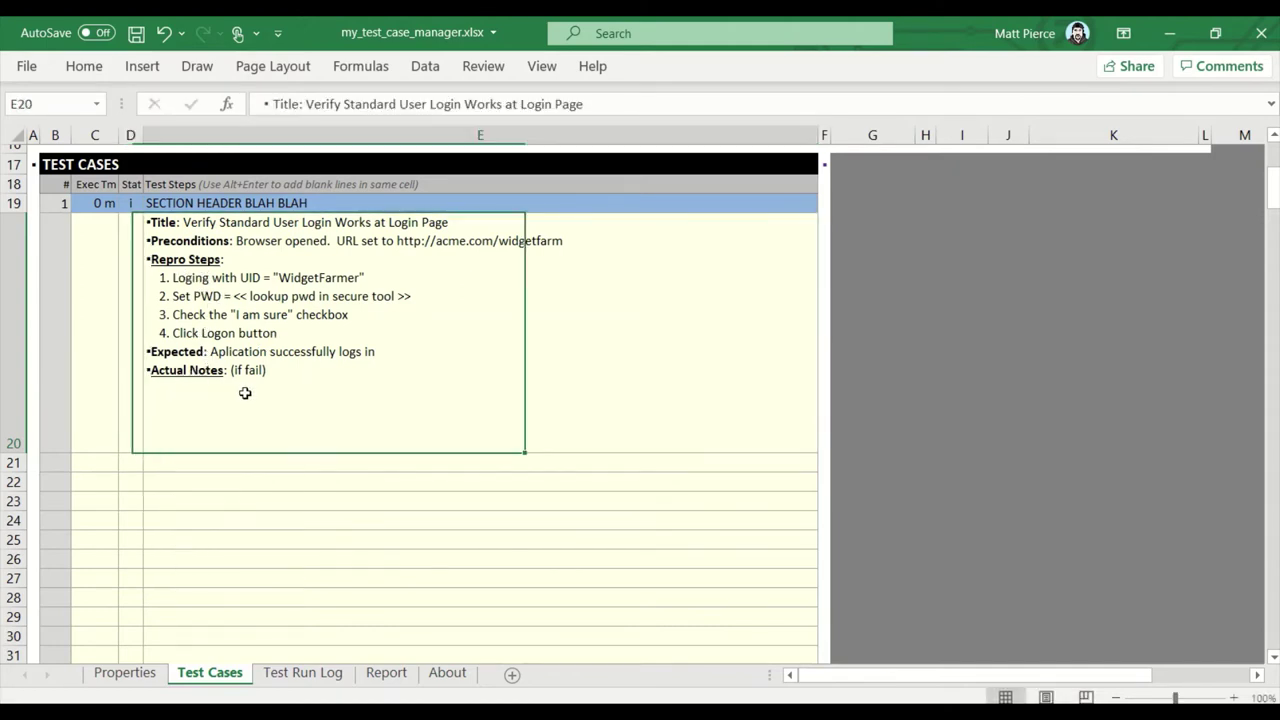
pyautogui.doubleClick(153, 224)
pyautogui.press('Down')
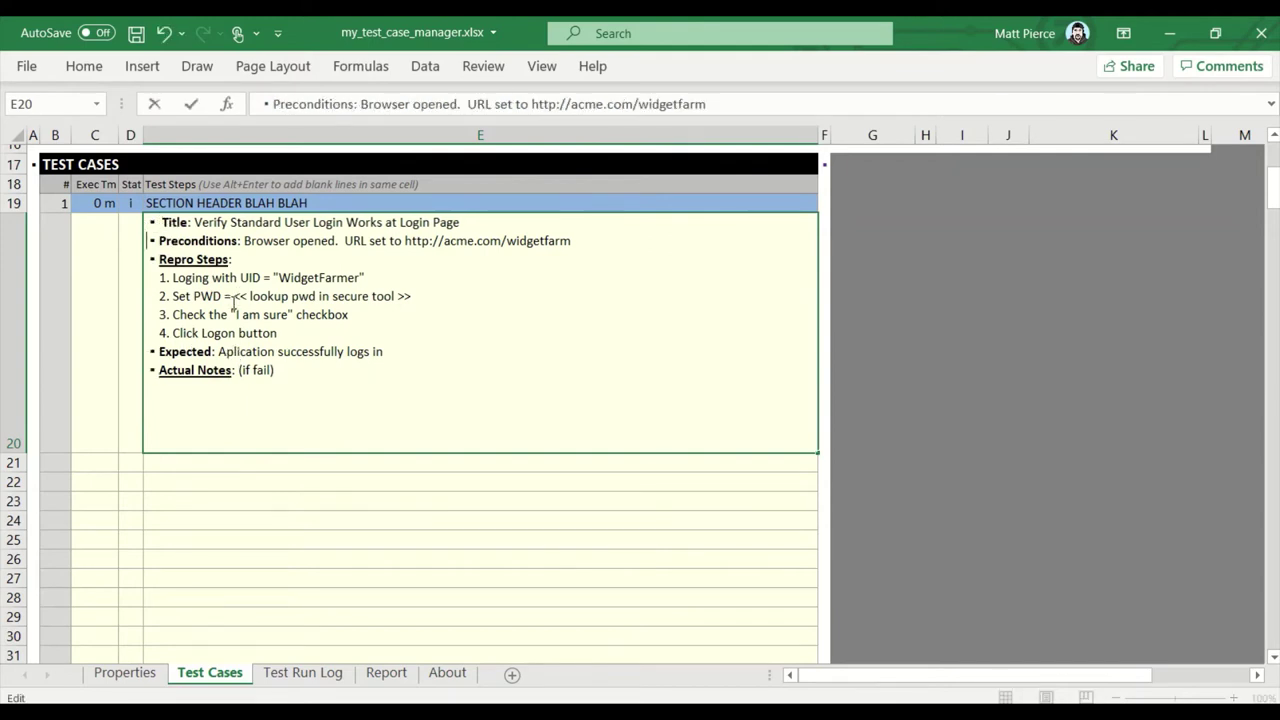
pyautogui.press('Down')
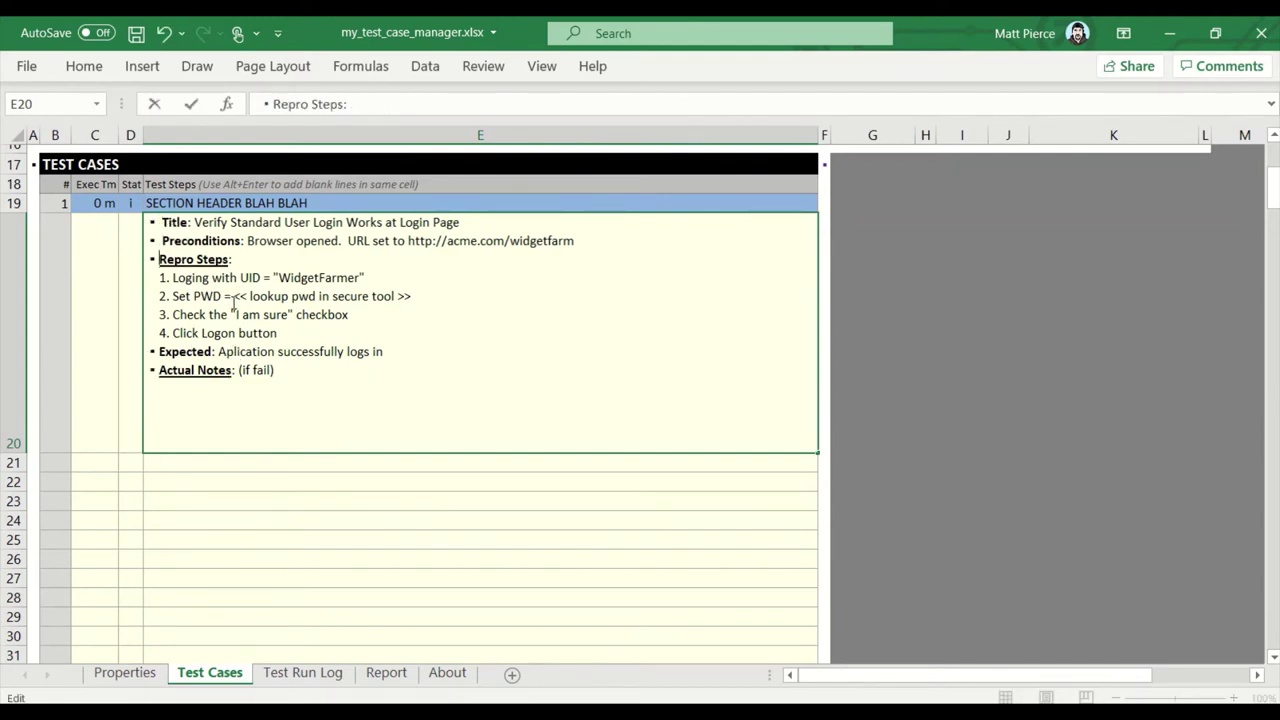
pyautogui.press('Down')
pyautogui.press('Down')
pyautogui.press('Down')
pyautogui.press('Down')
pyautogui.press('Down')
pyautogui.press('Down')
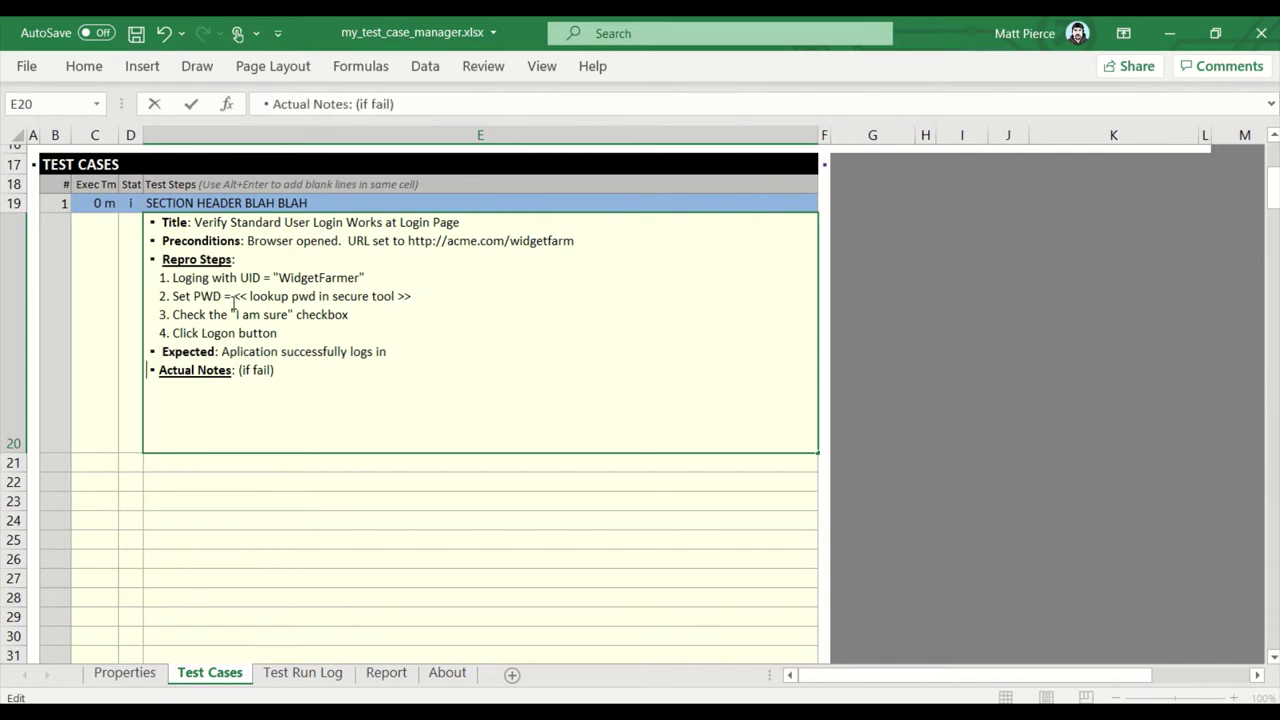
pyautogui.press('Return')
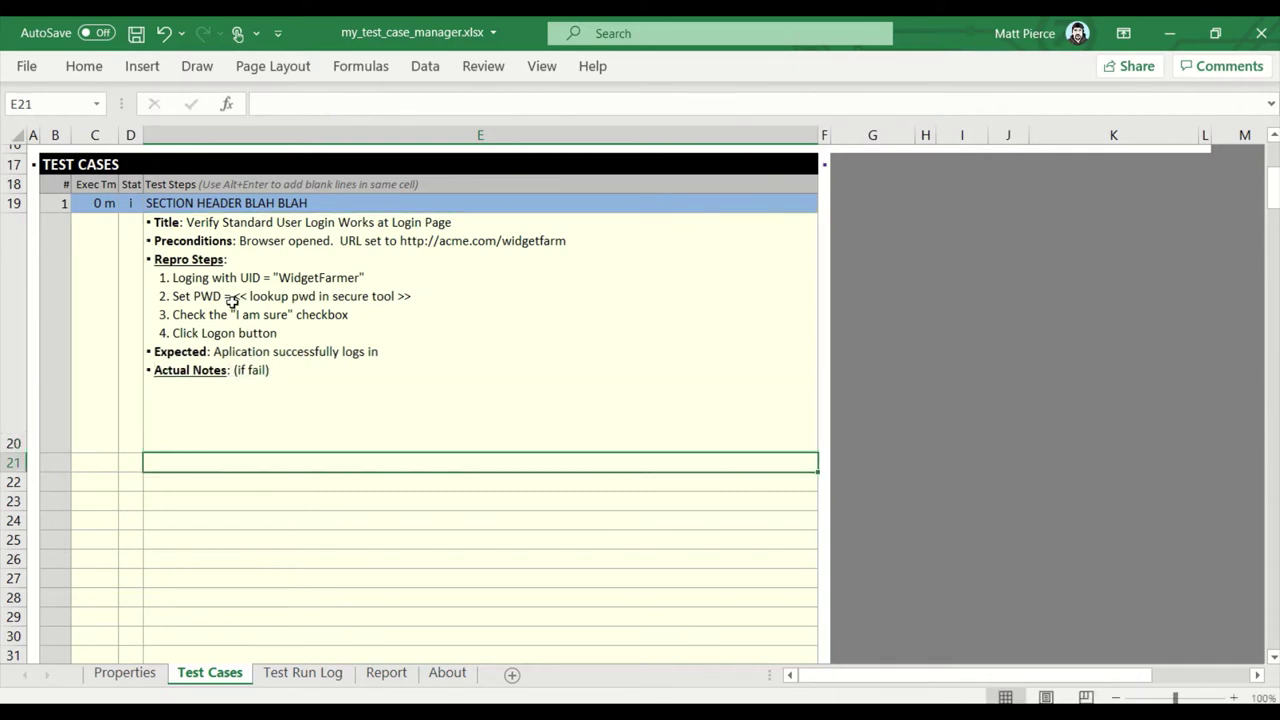
# Step: Copy the row-20 test steps from E20 and paste them into E21
pyautogui.click(400, 392)
pyautogui.hotkey('ctrl', 'c')
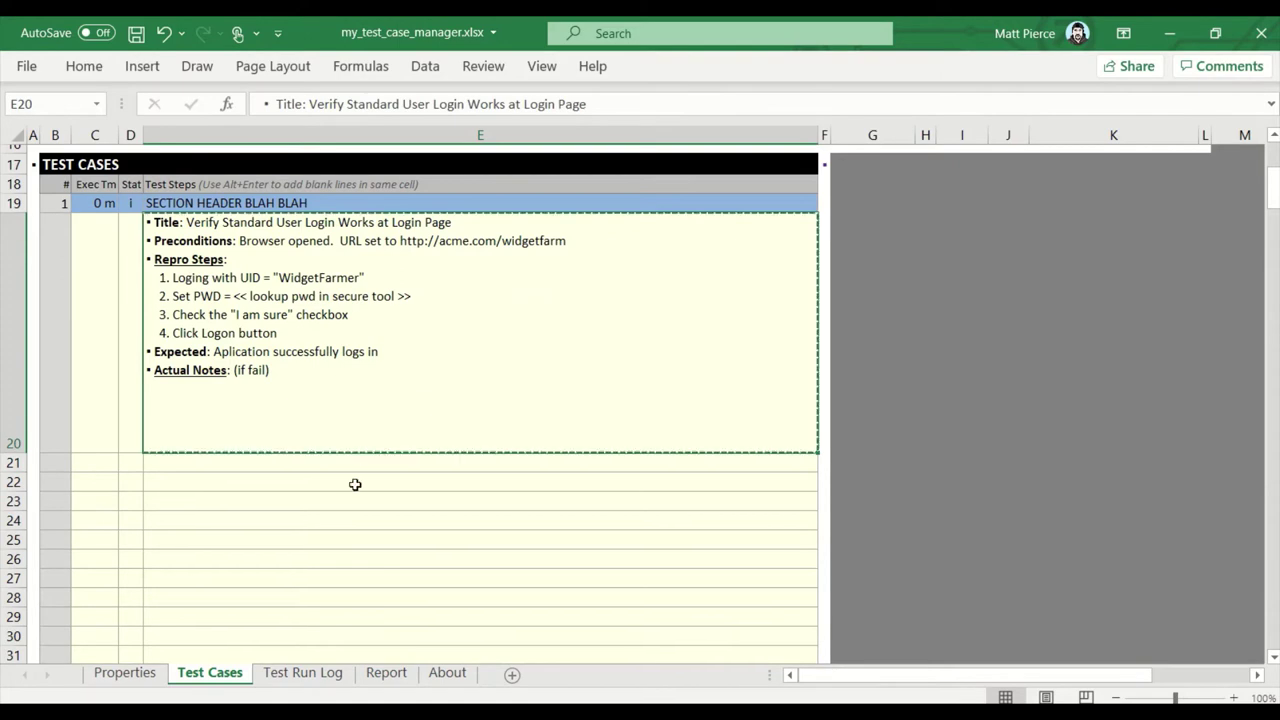
pyautogui.click(328, 464)
pyautogui.hotkey('ctrl', 'v')
pyautogui.scroll(-2, 326, 540)
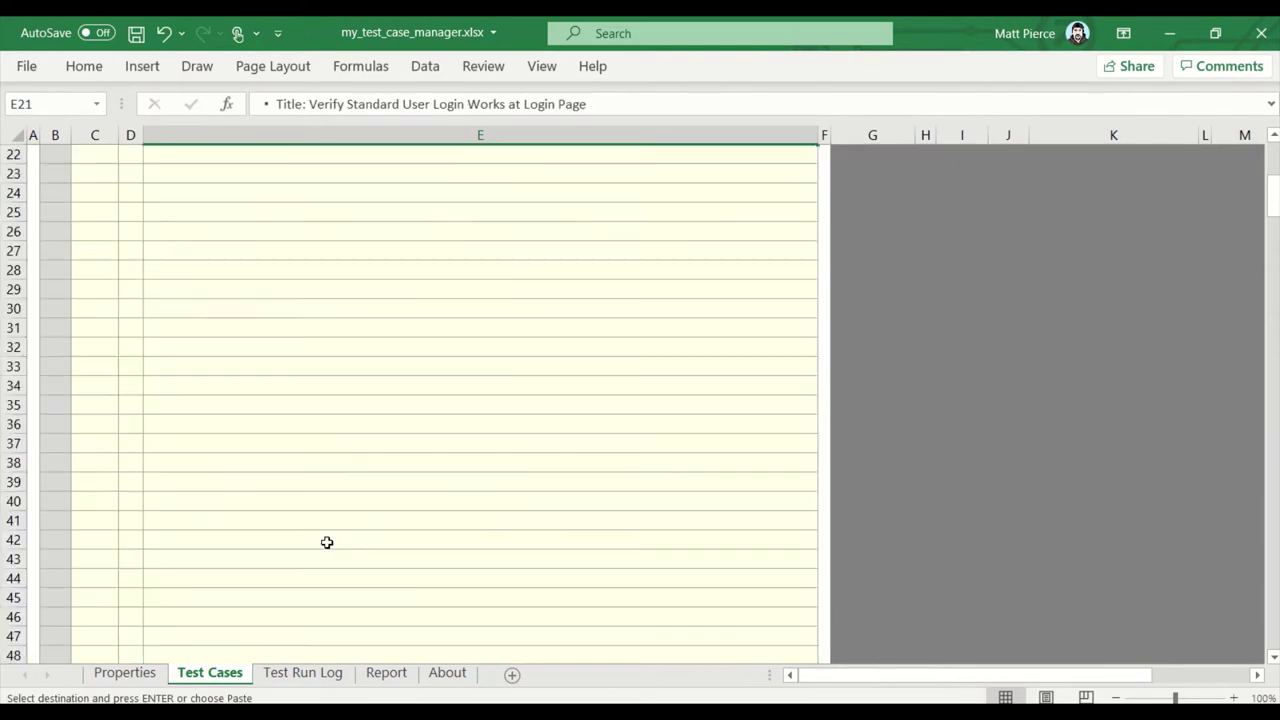
pyautogui.click(303, 390)
pyautogui.scroll(3, 309, 434)
# Step: Delete the pasted copy in E21, revert E20 to plain unbulleted text, and copy E20 again
pyautogui.doubleClick(312, 506)
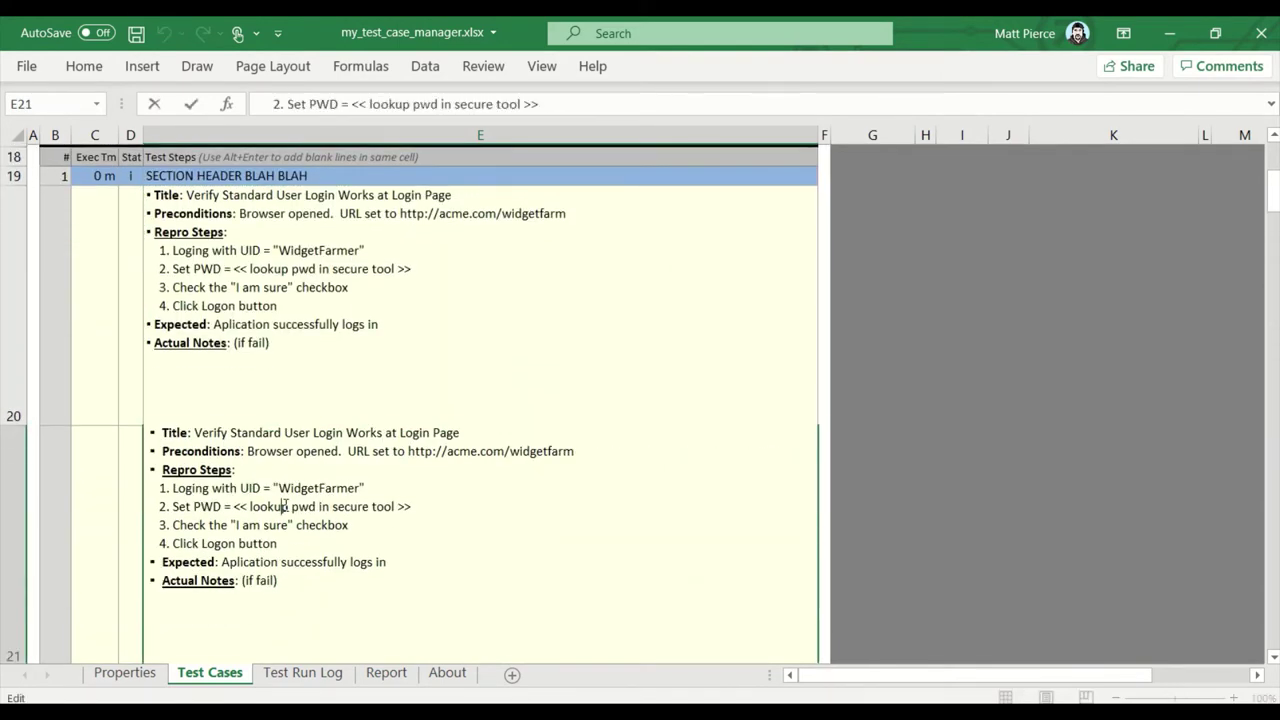
pyautogui.click(229, 433)
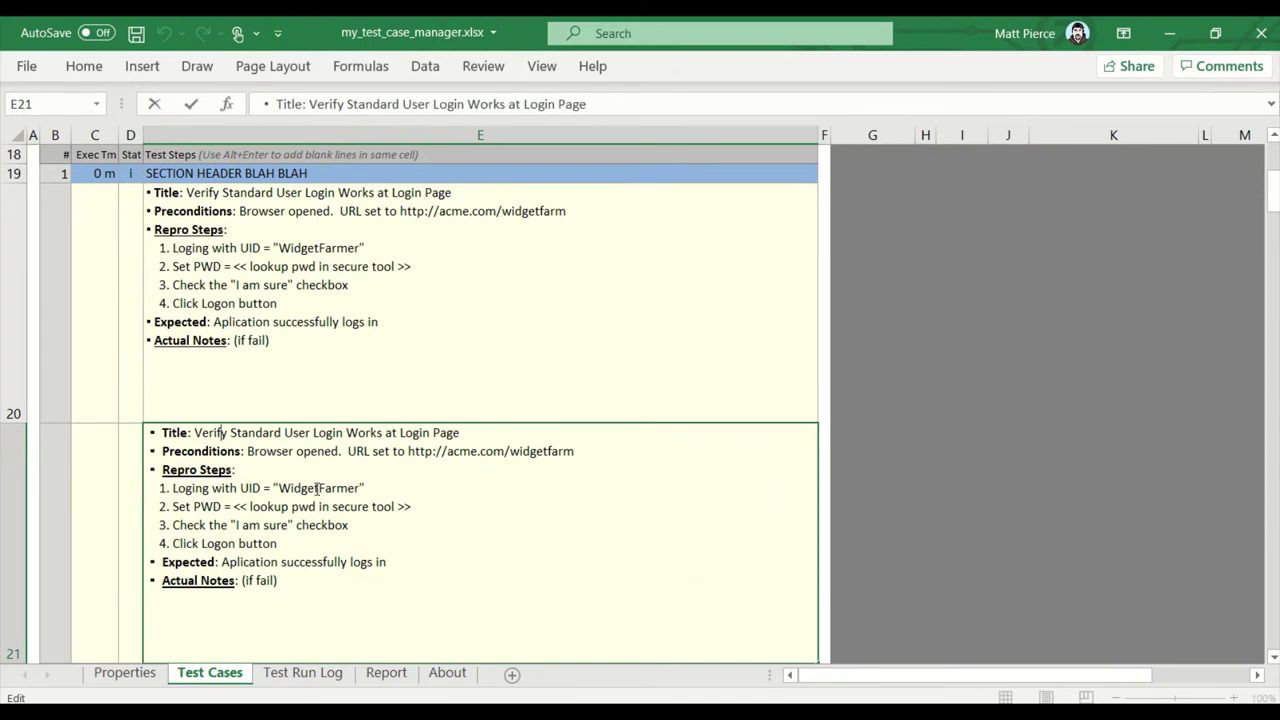
pyautogui.press('Escape')
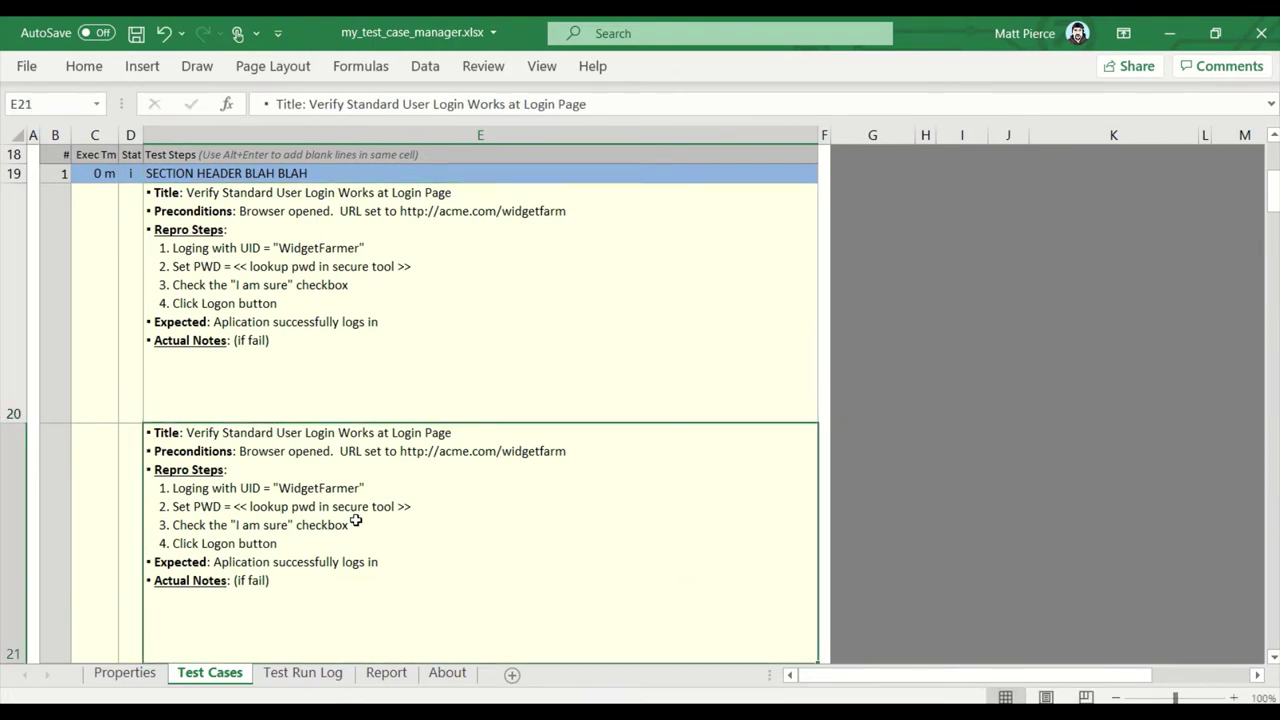
pyautogui.press('Delete')
pyautogui.press('Up')
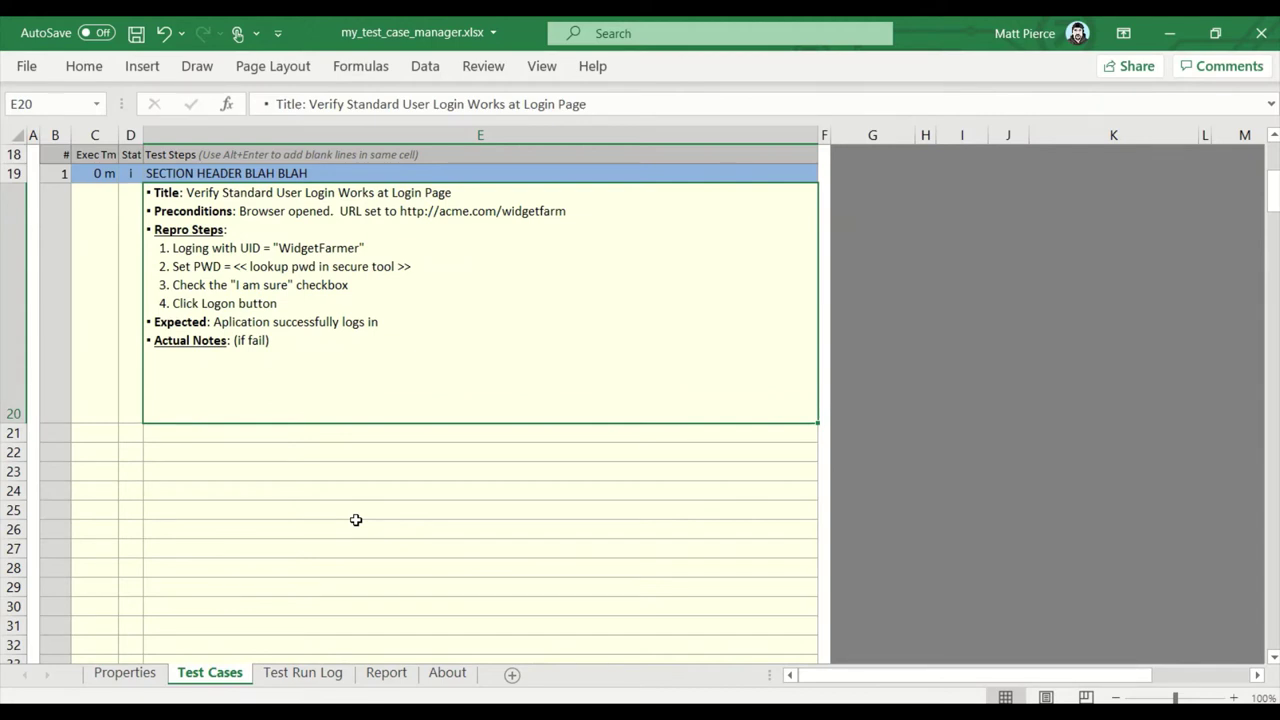
pyautogui.hotkey('ctrl', 'z')
pyautogui.hotkey('ctrl', 'c')
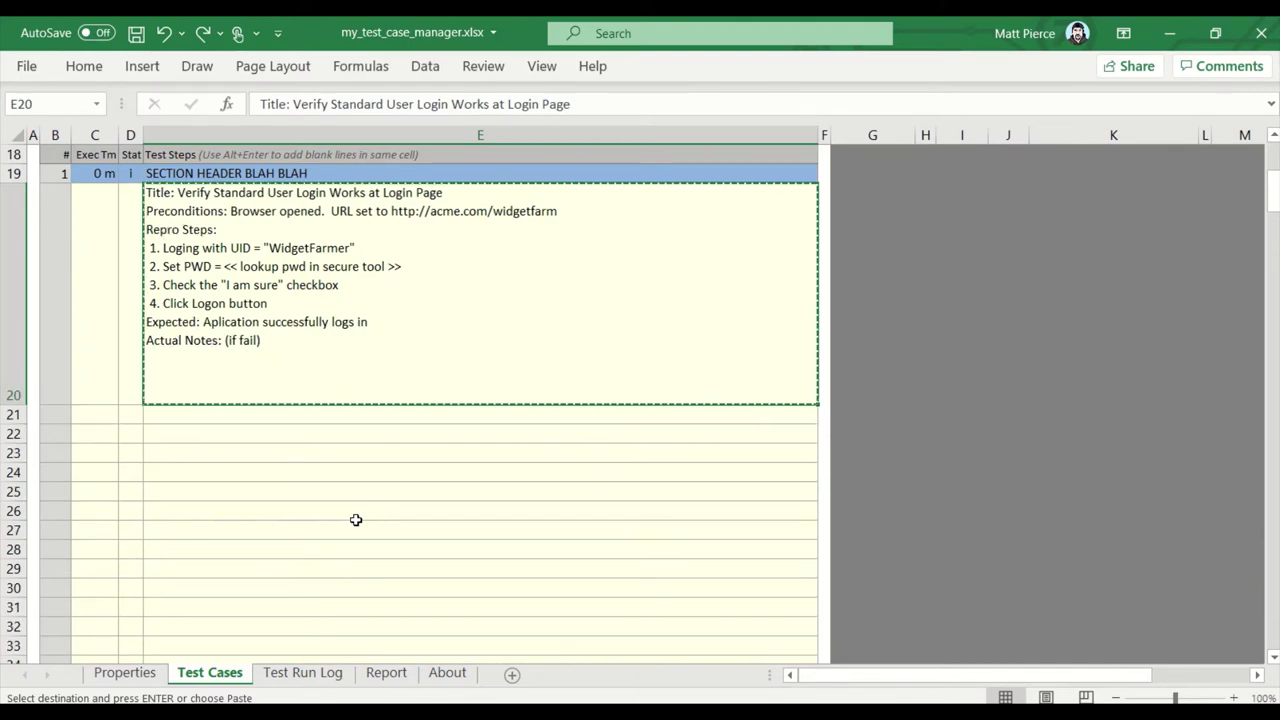
pyautogui.press('Down')
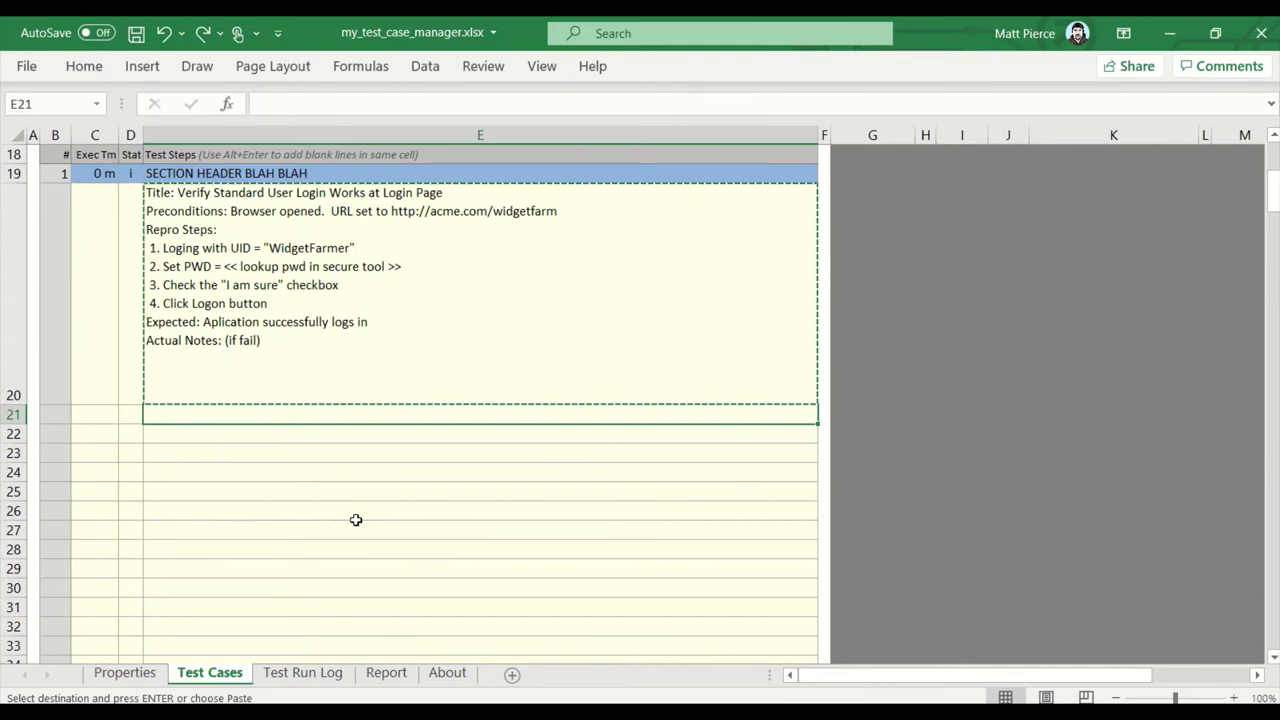
pyautogui.write('Verify adfasdfasd dasf asd')
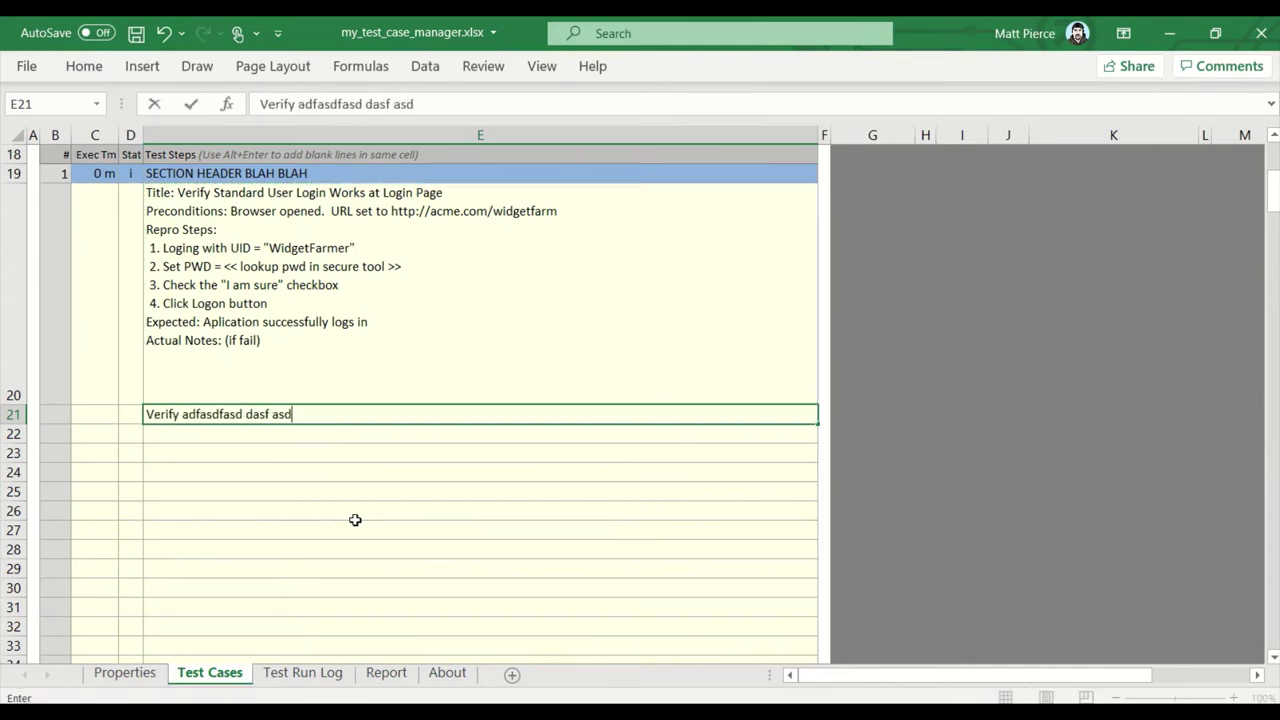
pyautogui.write('fds  fdssdf asdf  fasd')
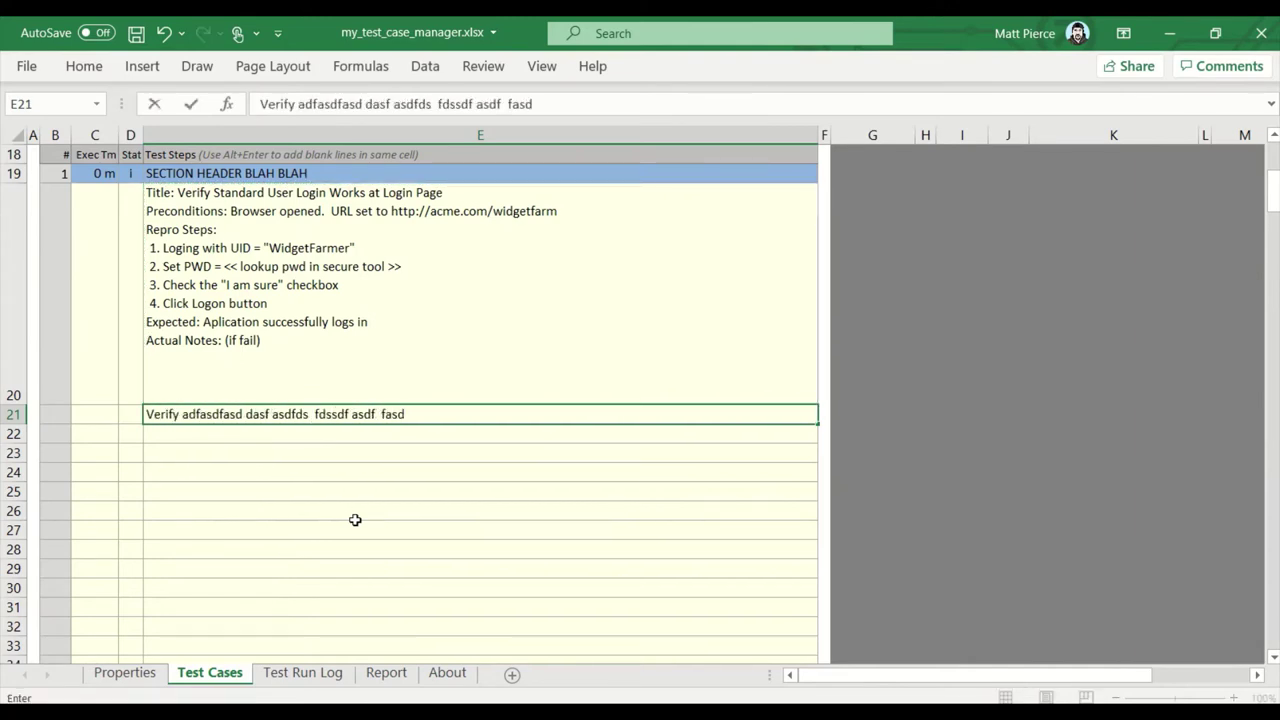
pyautogui.press('Return')
pyautogui.write('Verify ')
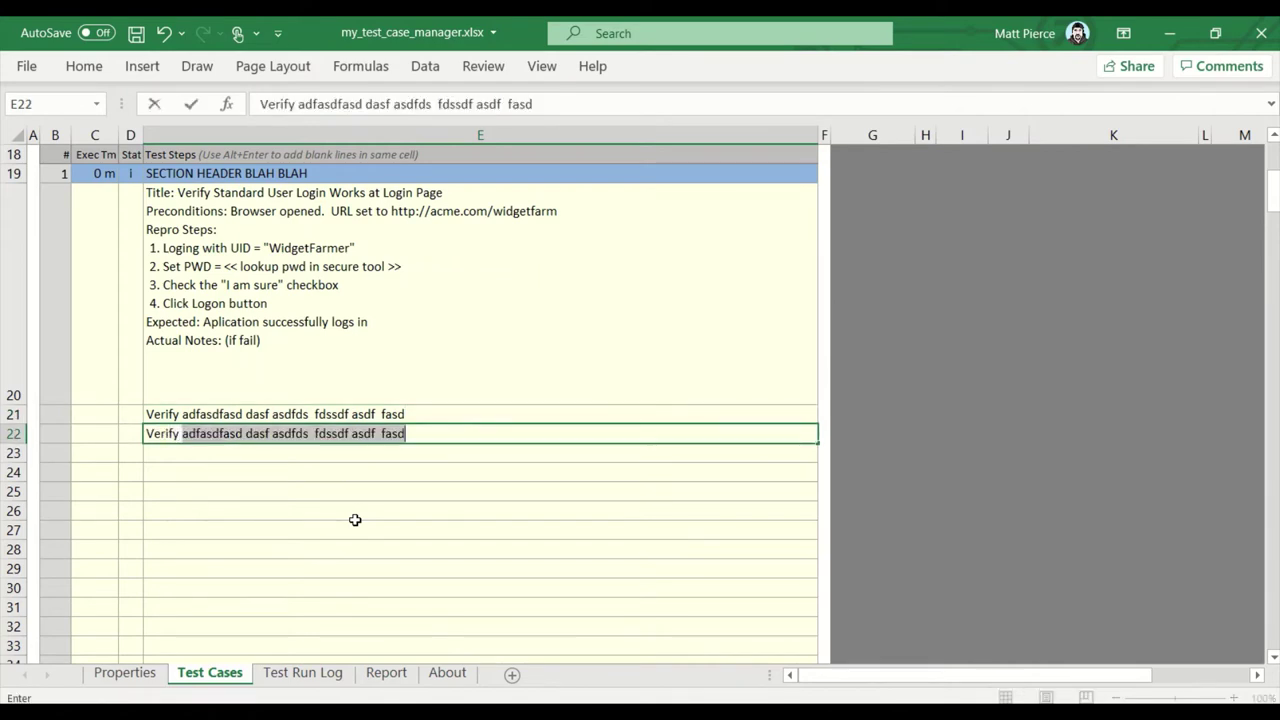
pyautogui.write('adsfafasd fasd asddf')
pyautogui.press('Return')
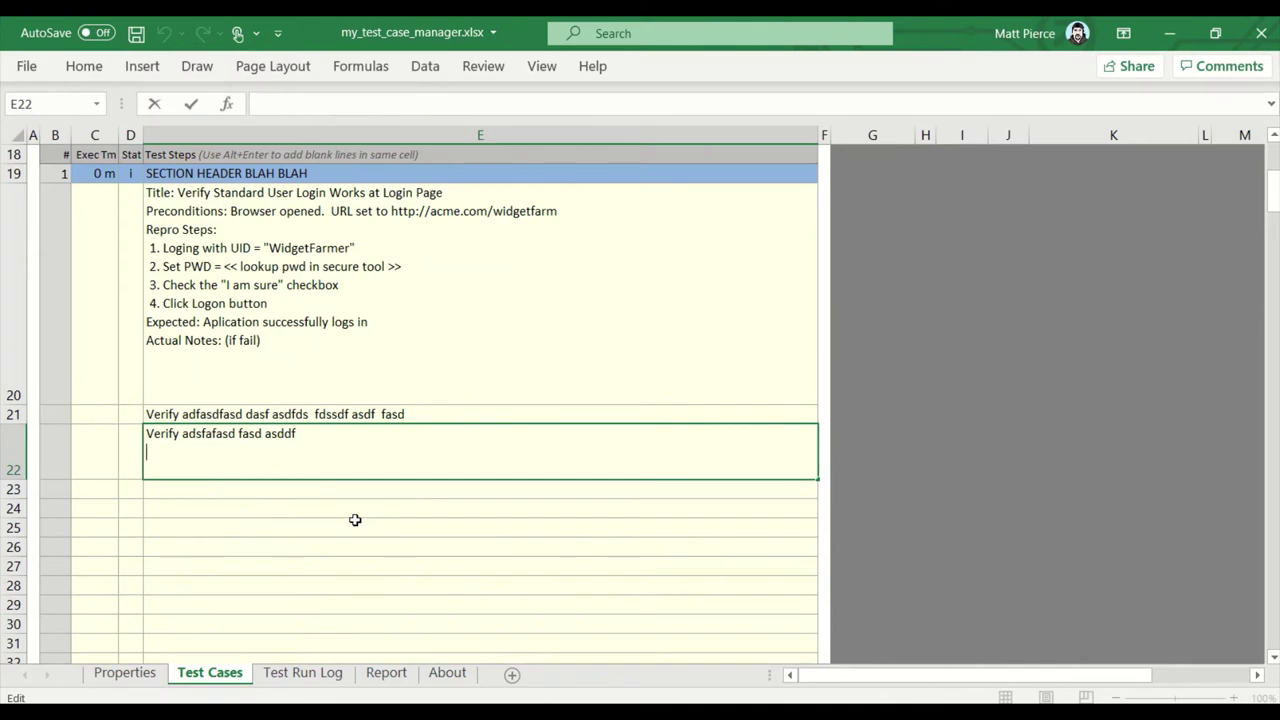
pyautogui.write('a.')
pyautogui.hotkey('alt', 'Return')
pyautogui.write('b.')
pyautogui.press('Return')
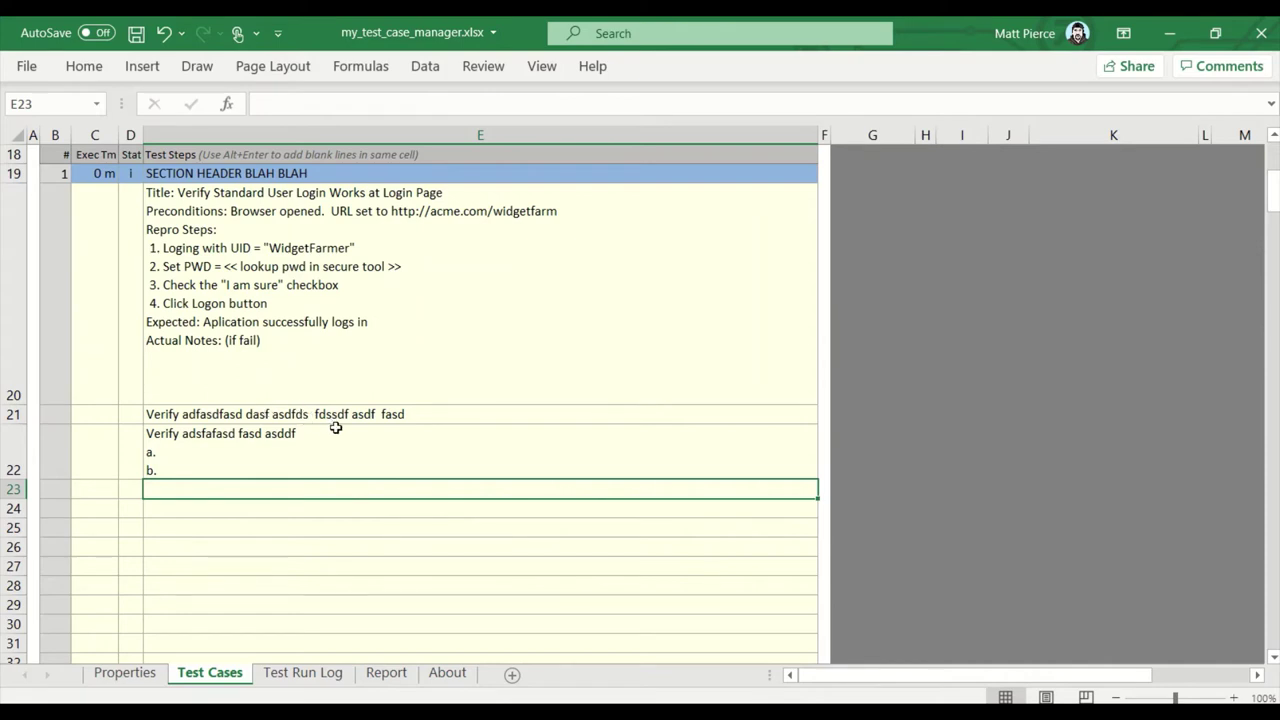
pyautogui.click(255, 461)
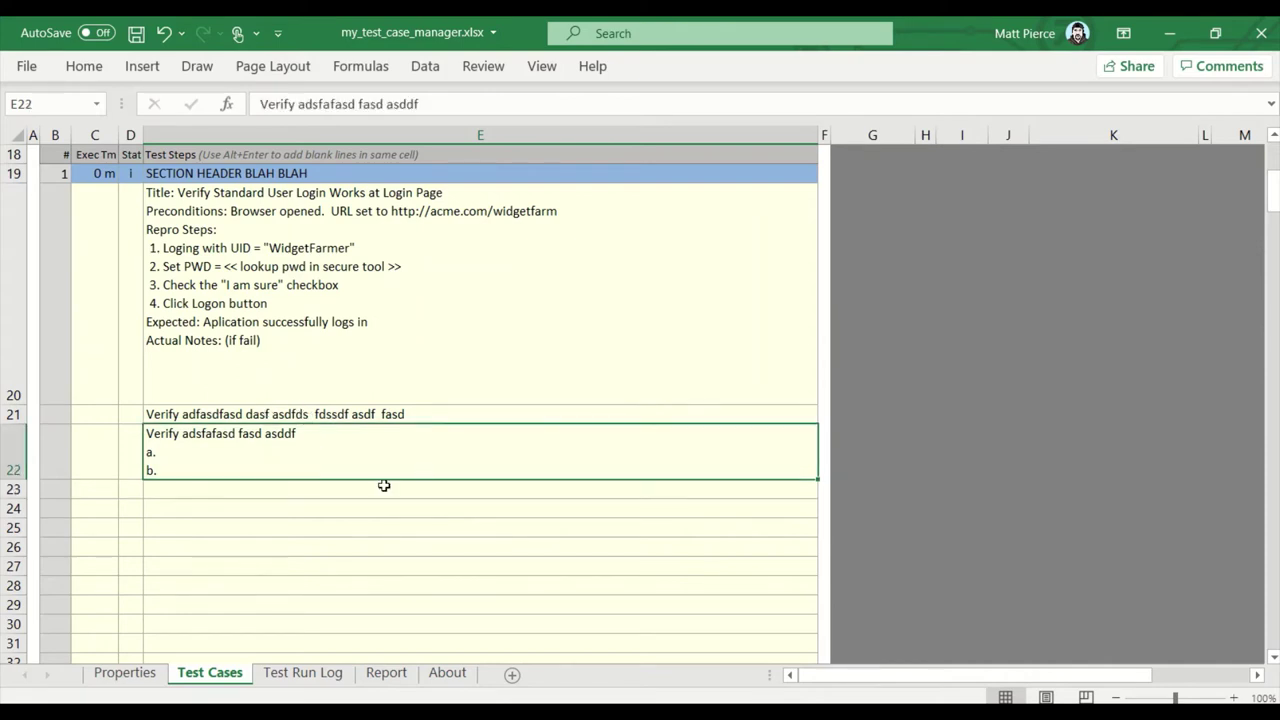
pyautogui.click(255, 488)
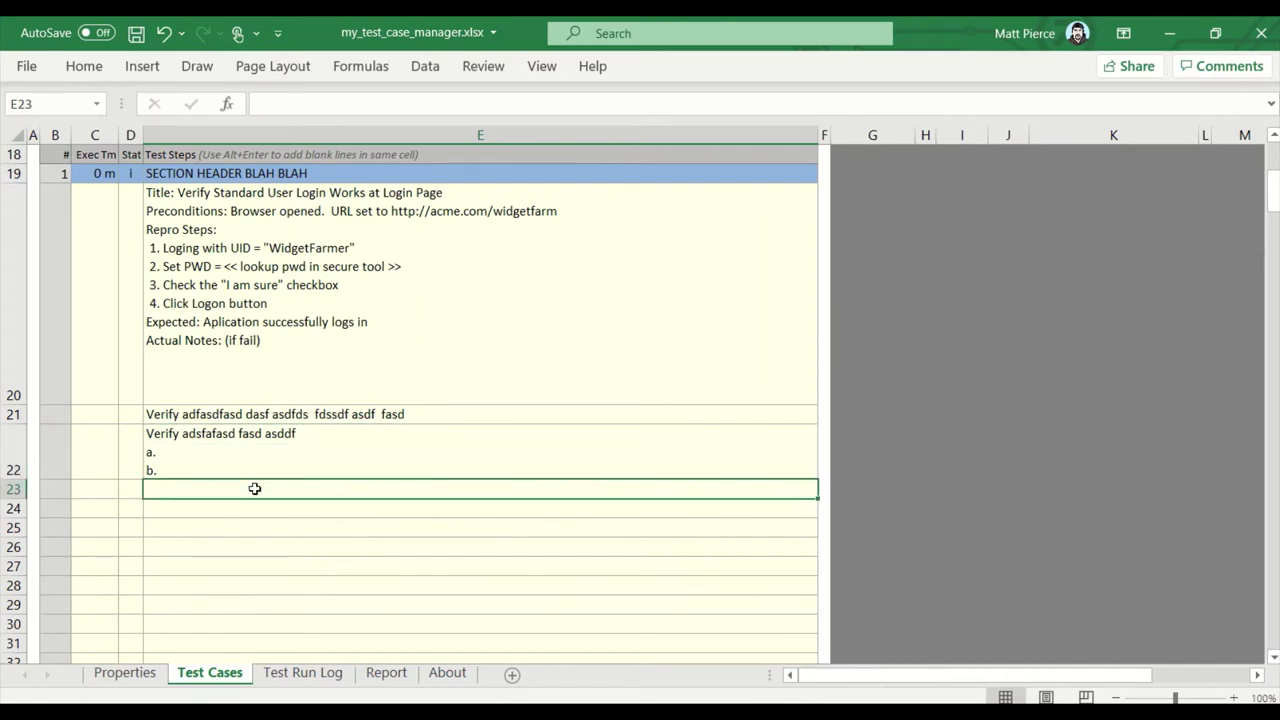
pyautogui.click(244, 465)
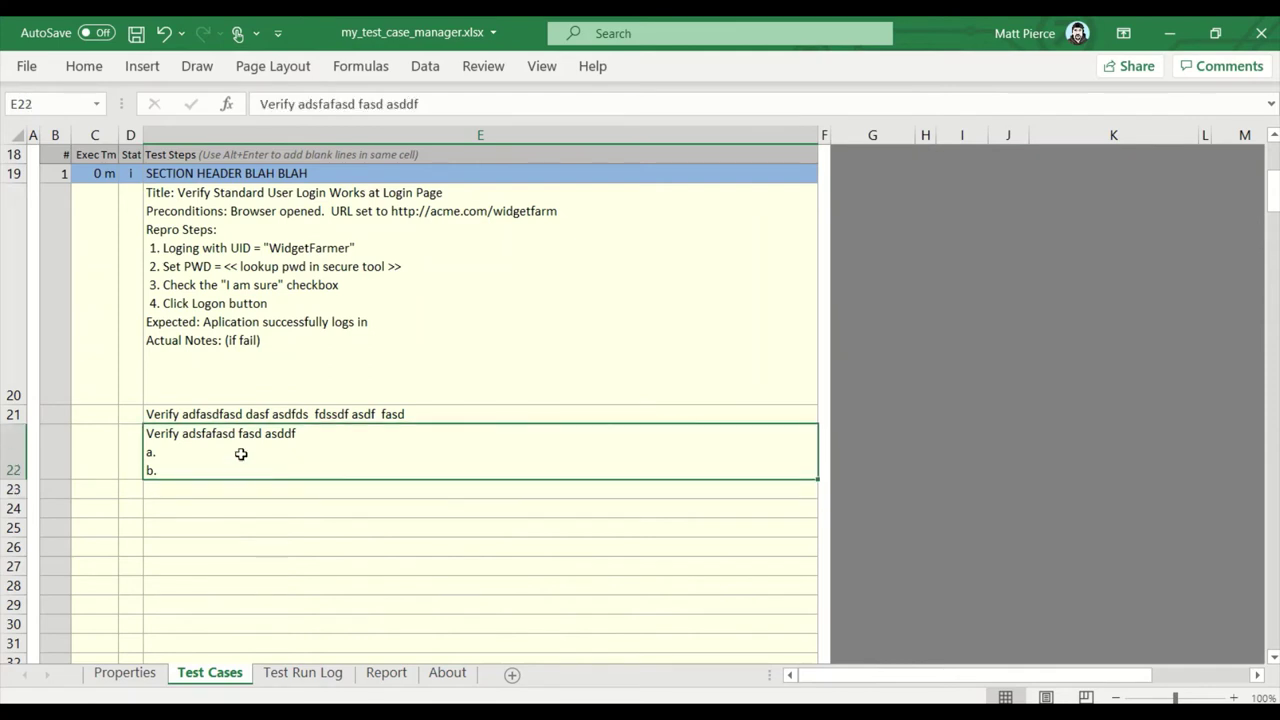
pyautogui.hotkey('ctrl', 'z')
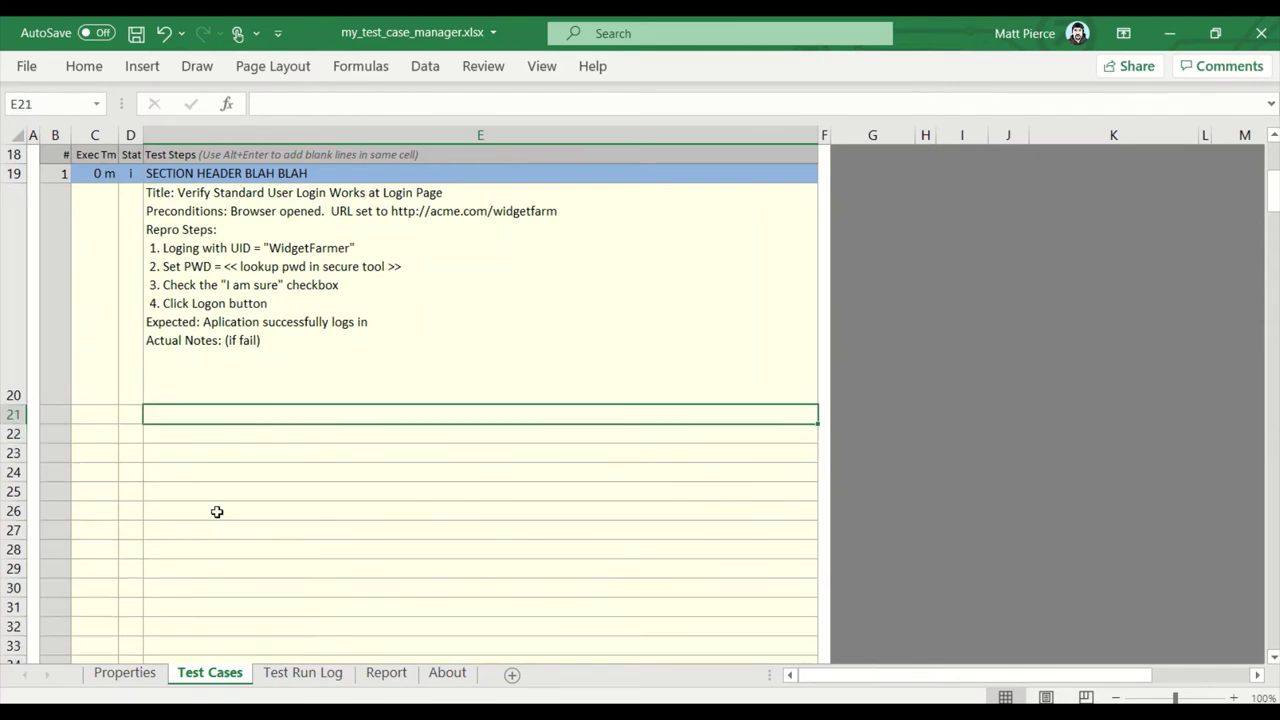
# Step: Show D20's Status input message, then open and close its validation list of status codes
pyautogui.scroll(1, 231, 363)
pyautogui.click(157, 263)
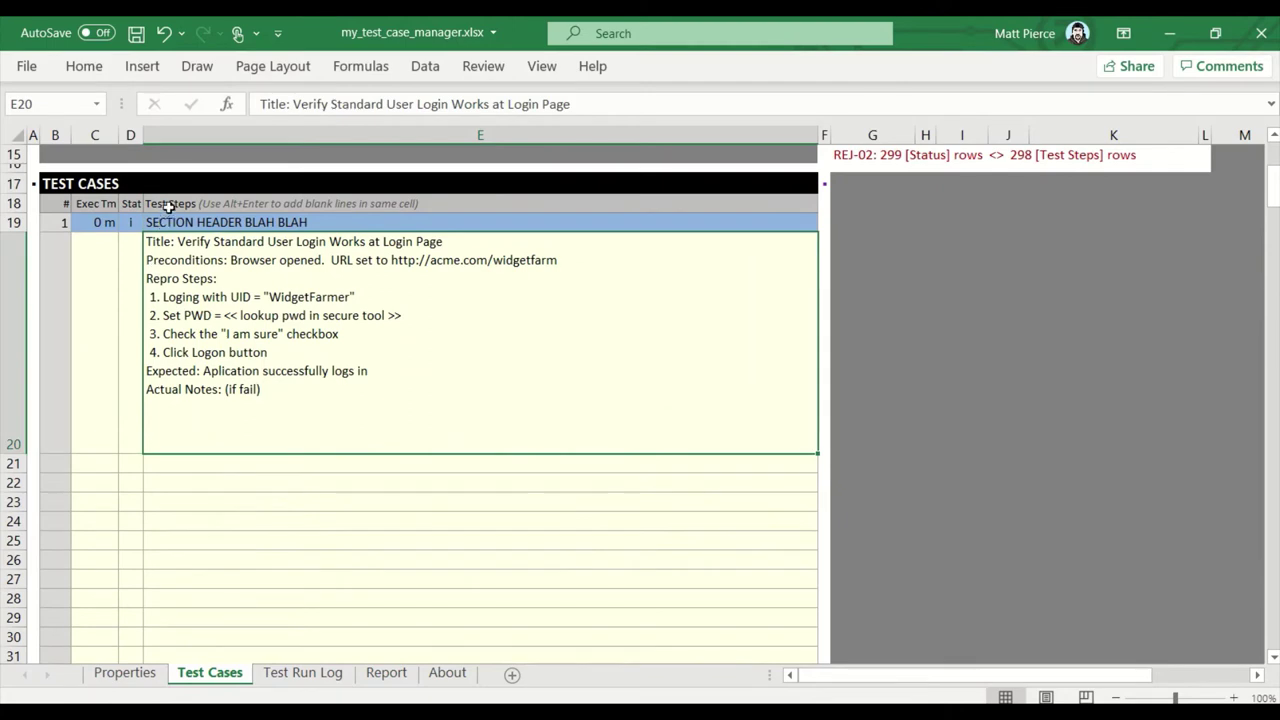
pyautogui.click(129, 366)
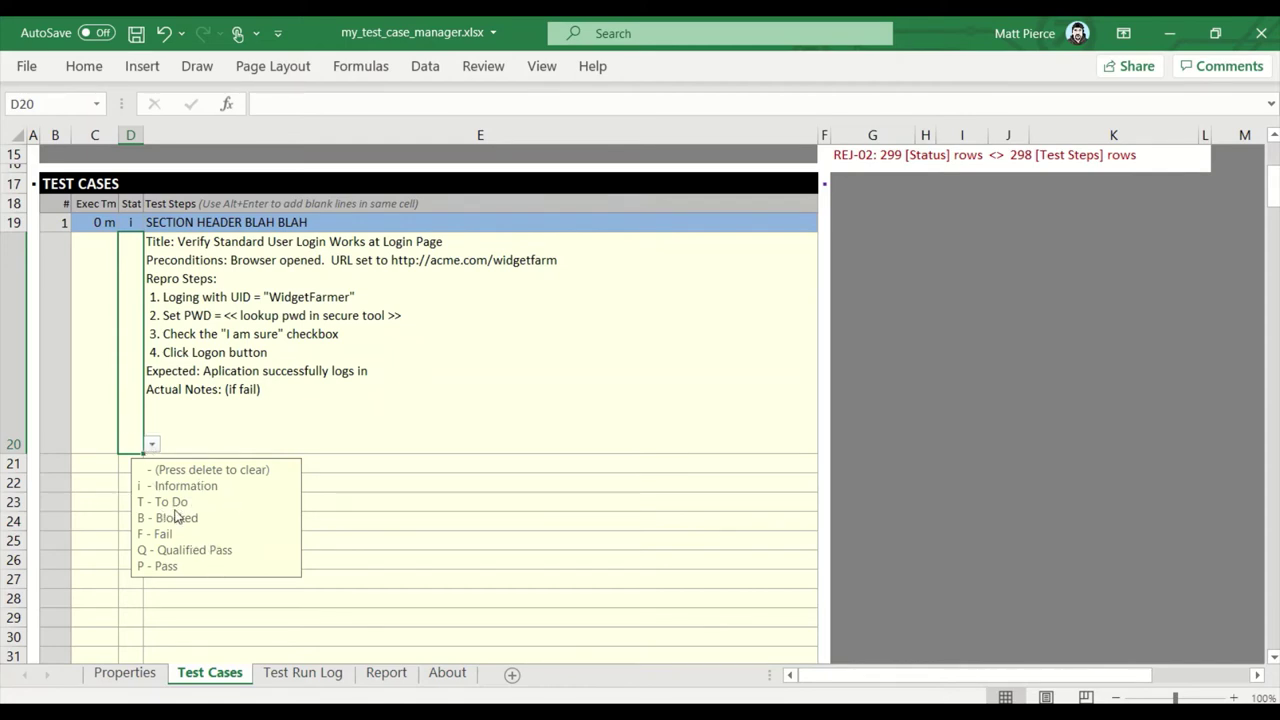
pyautogui.click(152, 447)
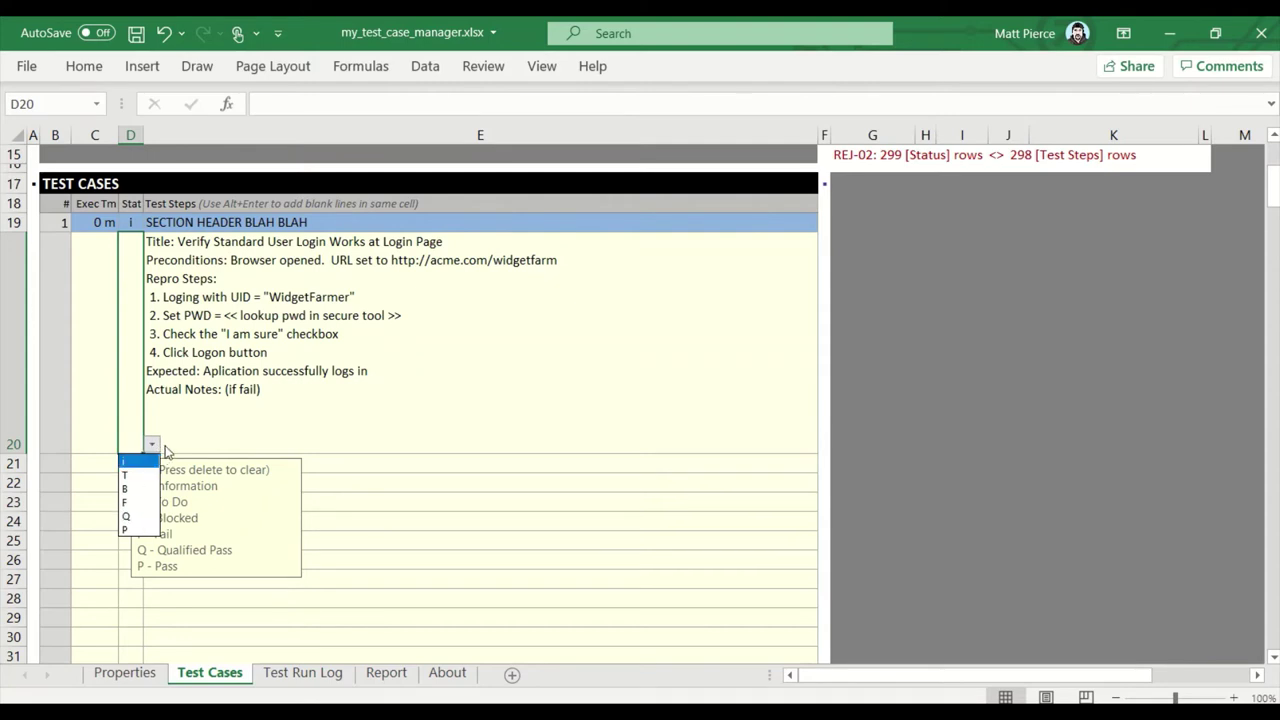
pyautogui.click(151, 445)
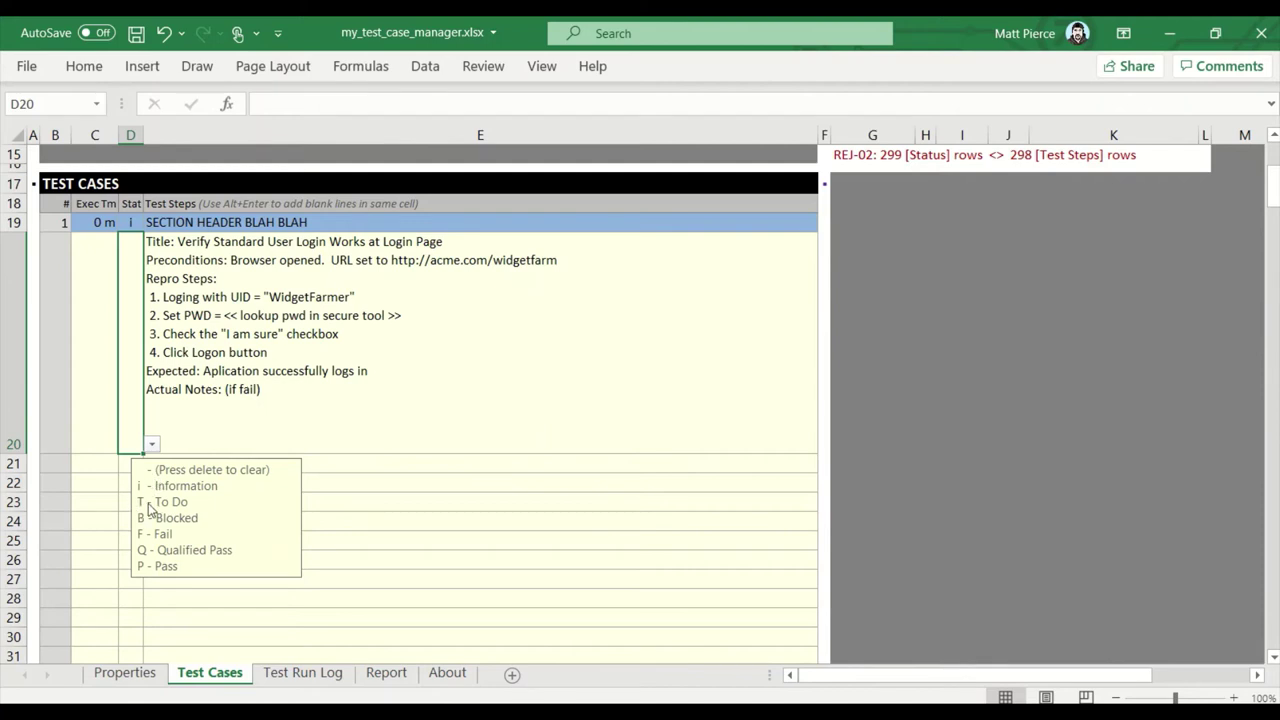
# Step: Choose T (To Do) from D20's status list, clearing the REJ-02 row-count error
pyautogui.click(152, 444)
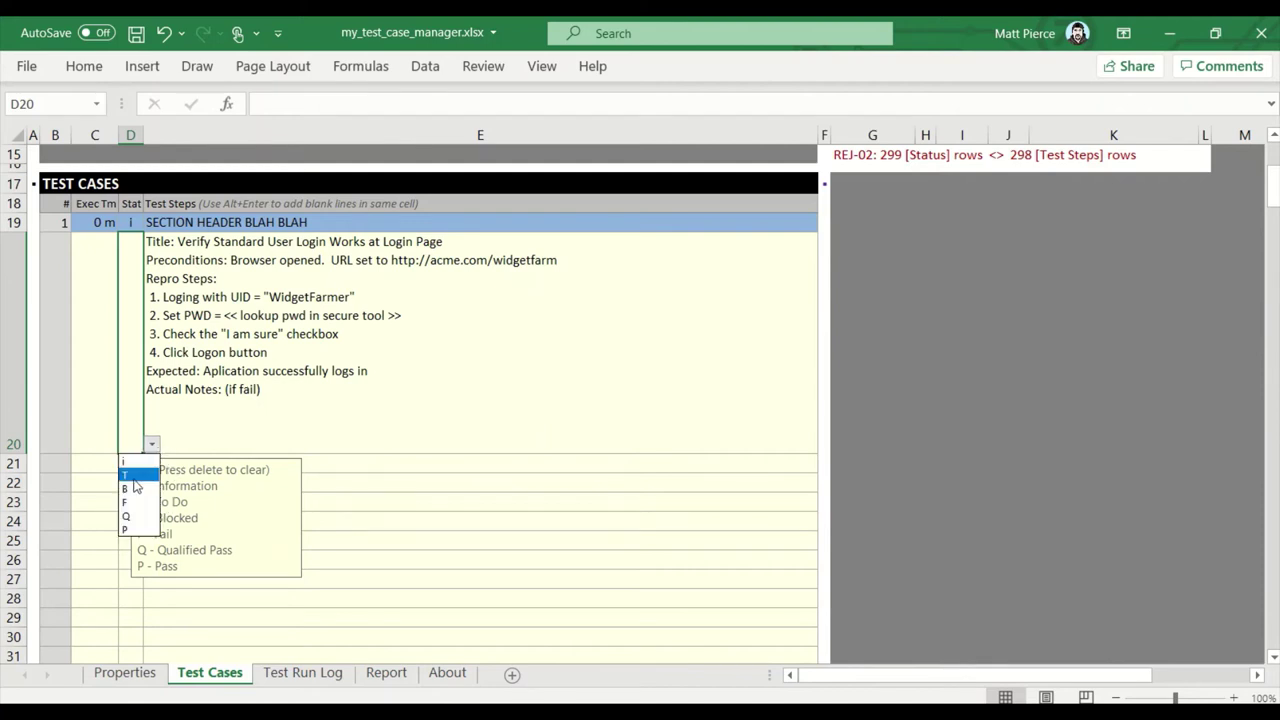
pyautogui.click(138, 488)
pyautogui.click(176, 331)
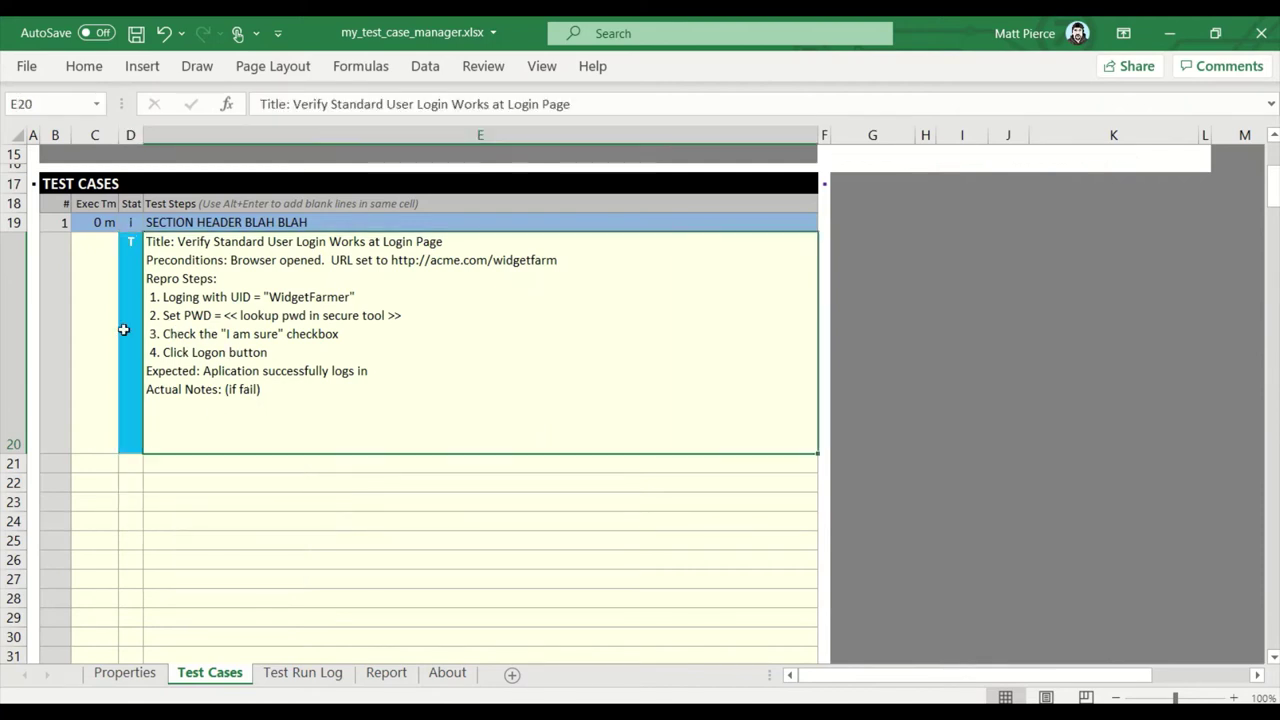
pyautogui.click(133, 328)
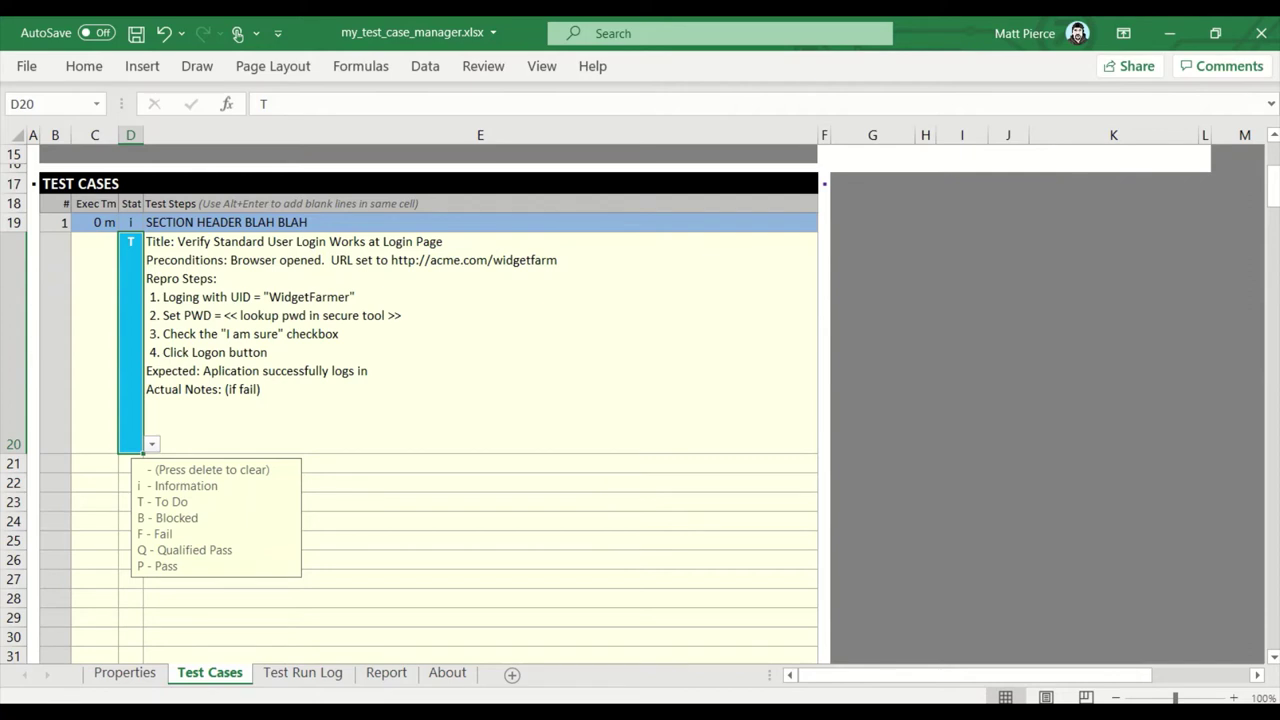
pyautogui.click(95, 290)
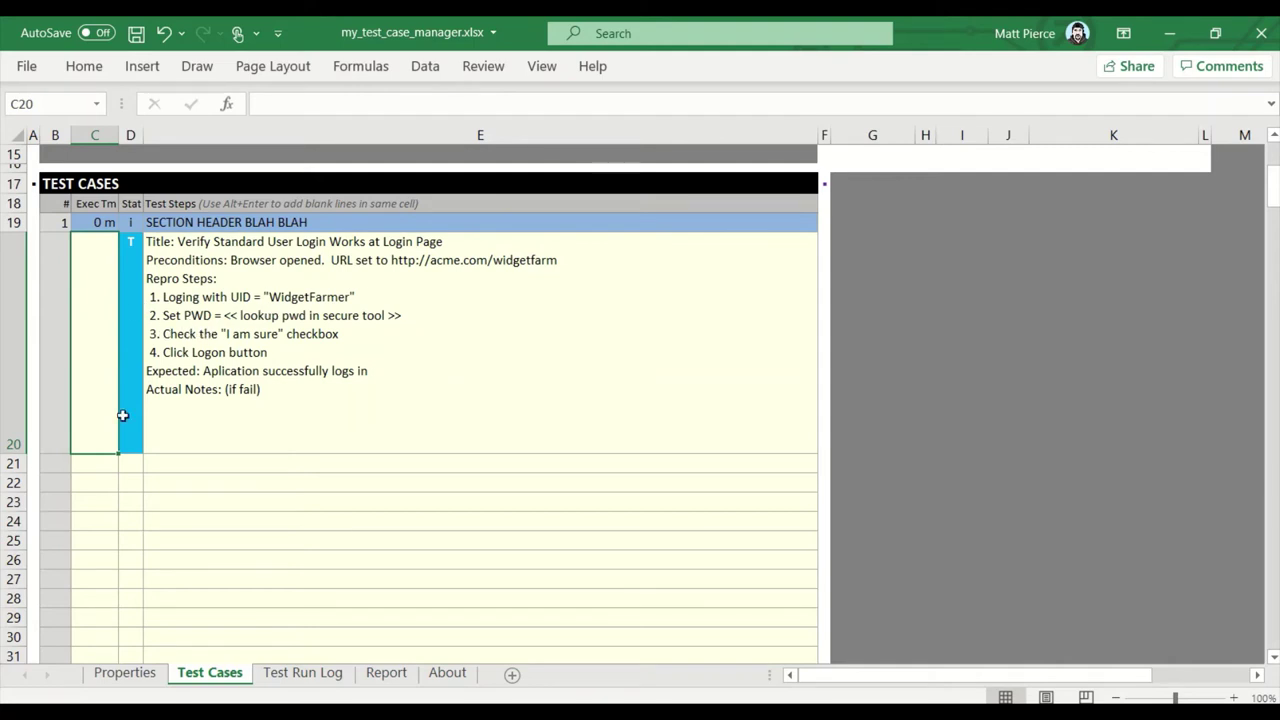
# Step: Enter an execution time of 4 in C20 for the row-20 login test
pyautogui.click(244, 320)
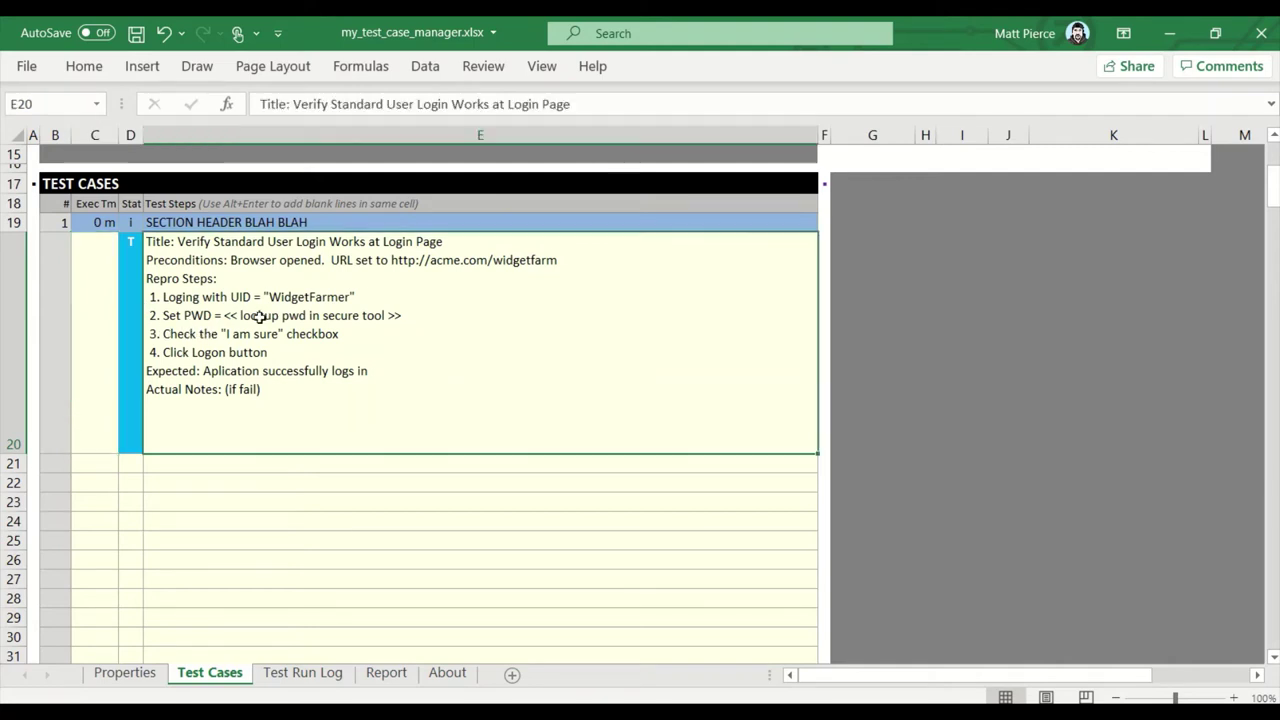
pyautogui.click(100, 316)
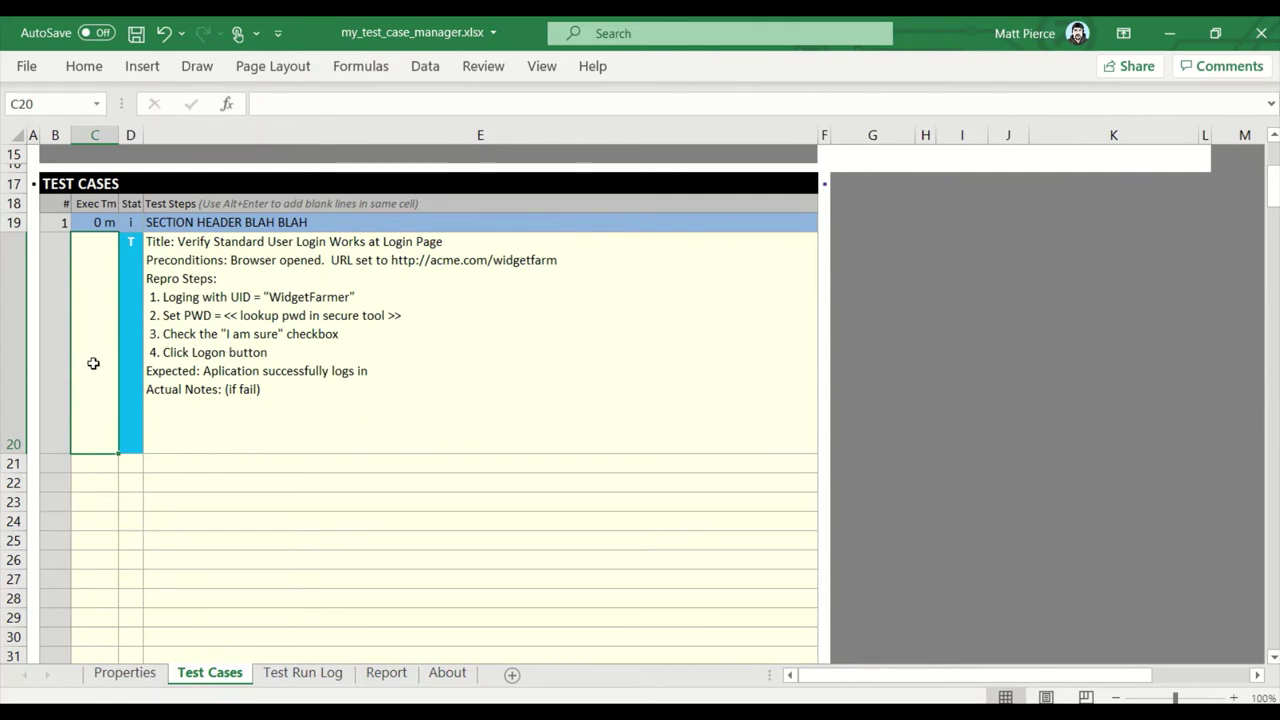
pyautogui.click(244, 327)
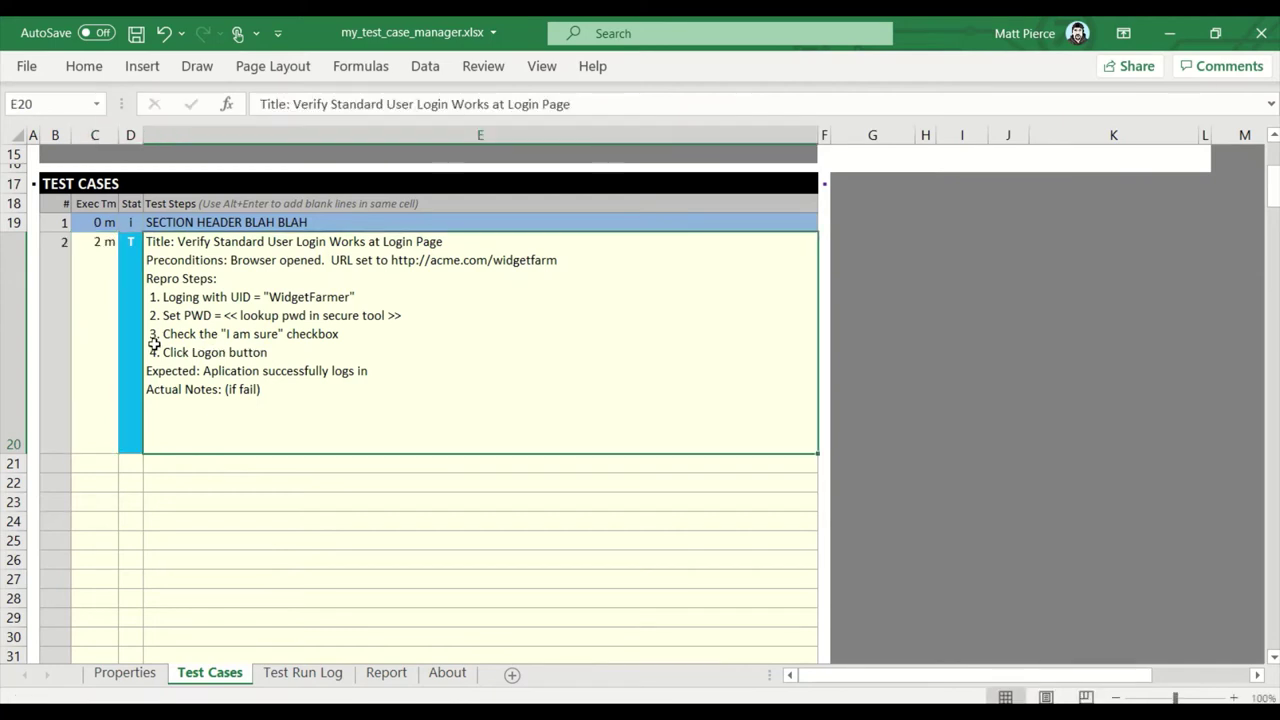
pyautogui.click(103, 339)
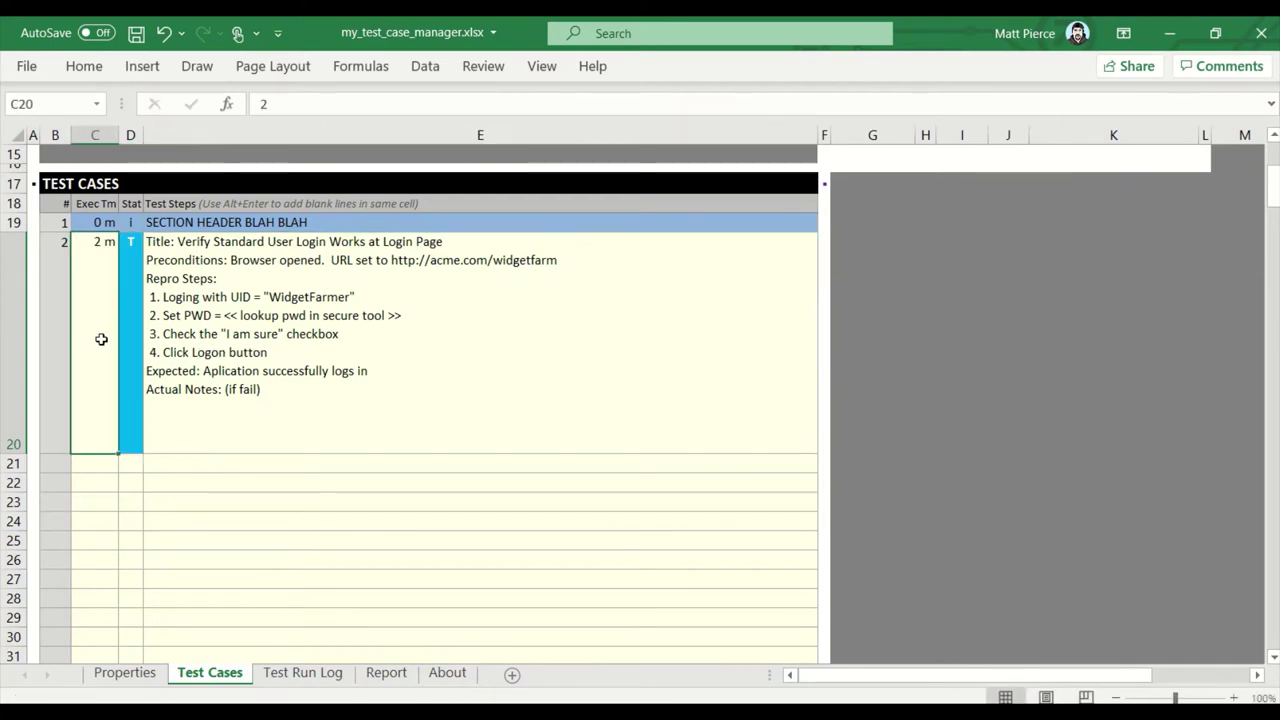
pyautogui.write('4')
pyautogui.click(244, 340)
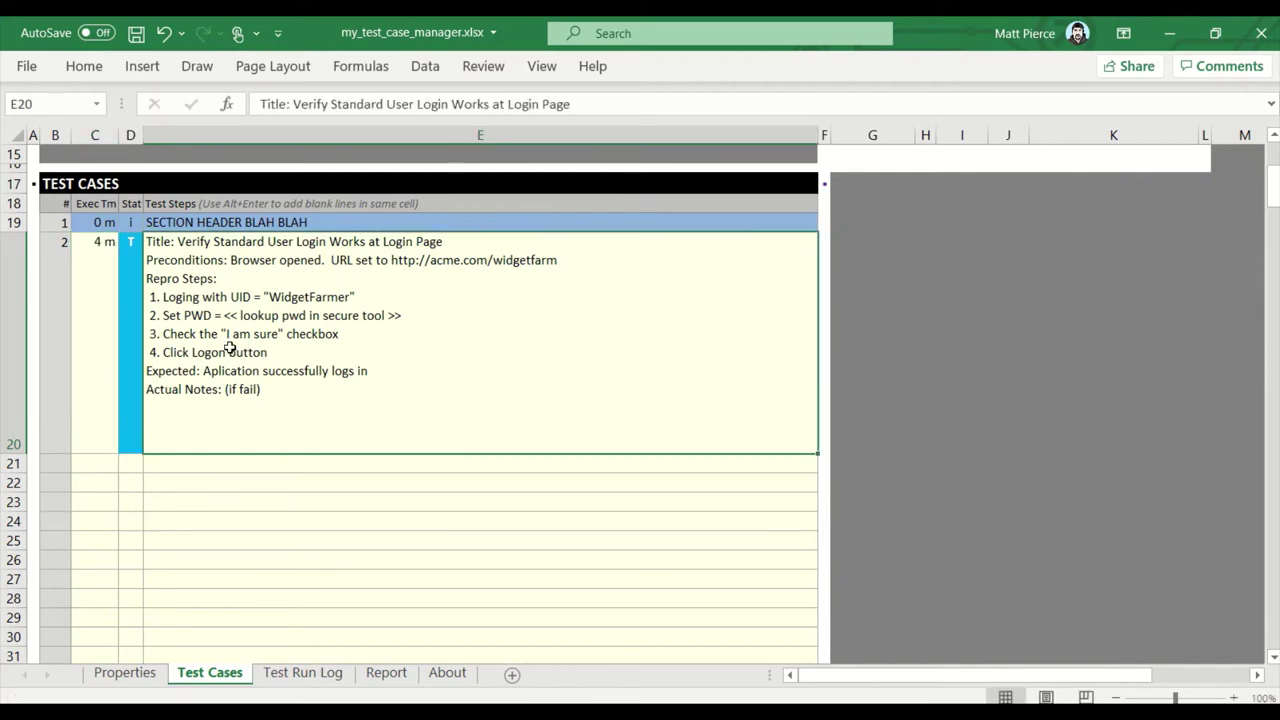
pyautogui.click(93, 328)
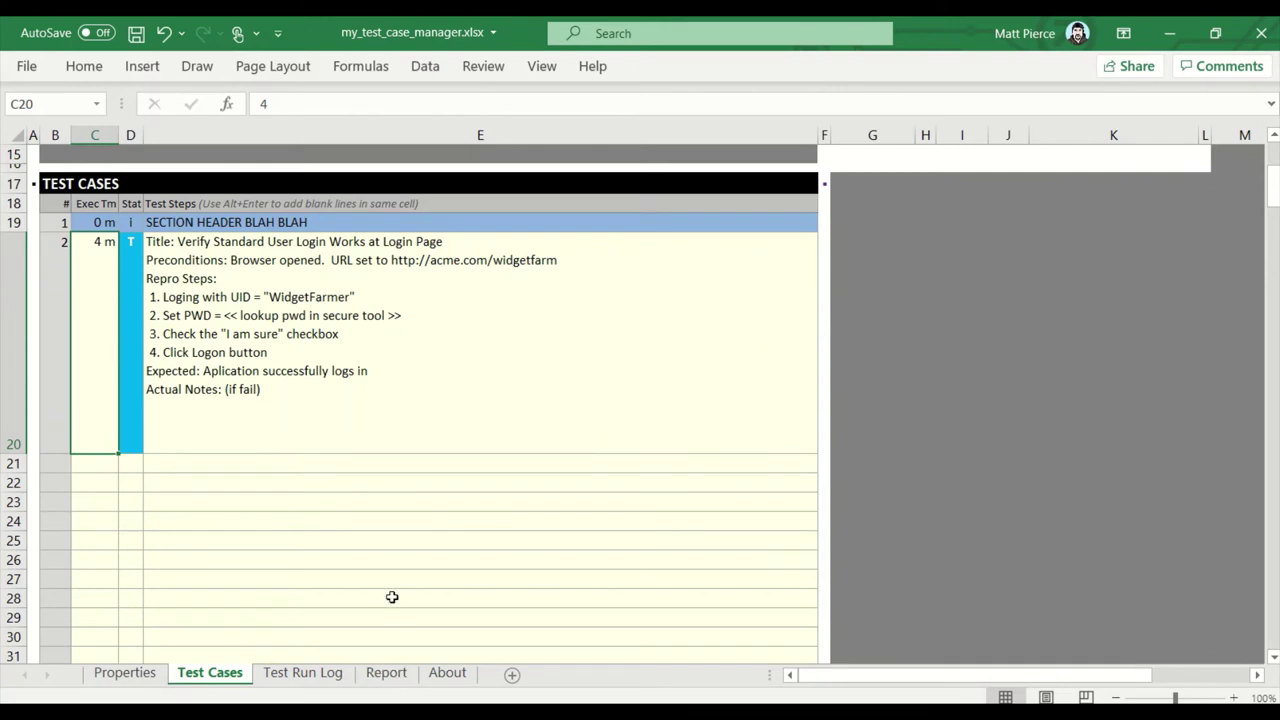
# Step: Scroll down the Test Cases sheet until the TEST CASES table rows are visible
pyautogui.scroll(4, 395, 597)
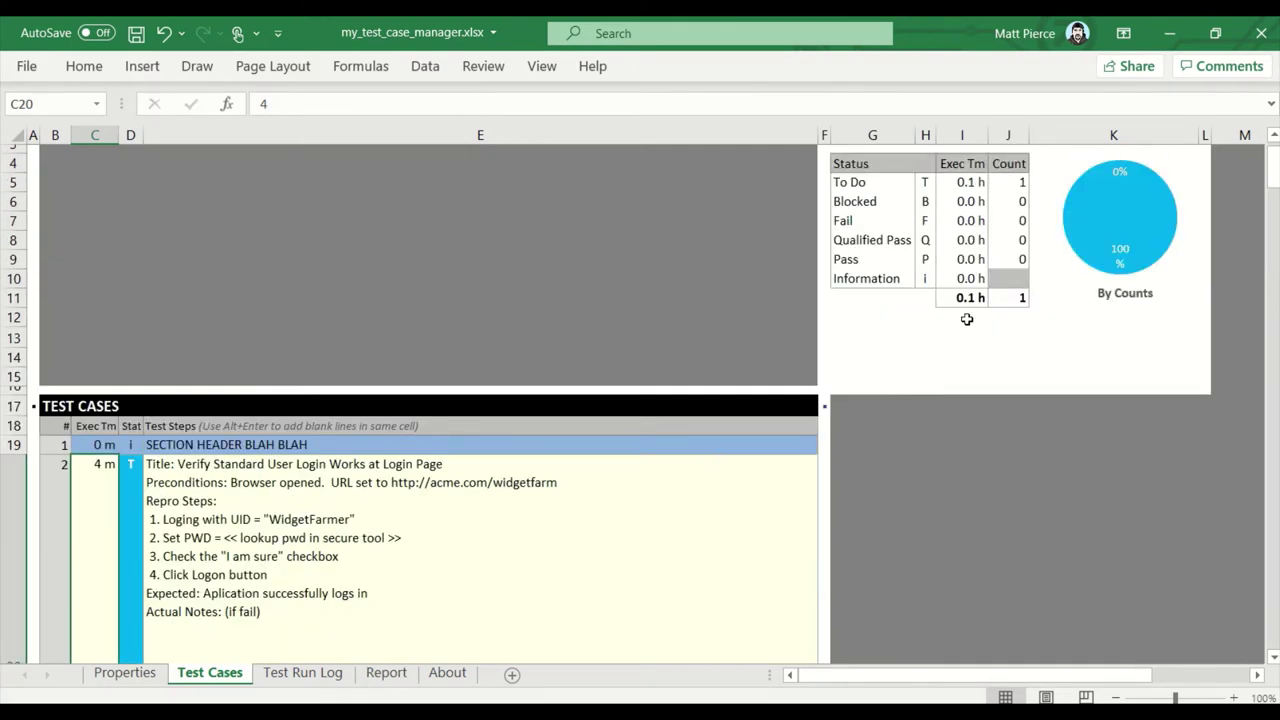
pyautogui.scroll(-1, 234, 531)
pyautogui.scroll(-2, 185, 545)
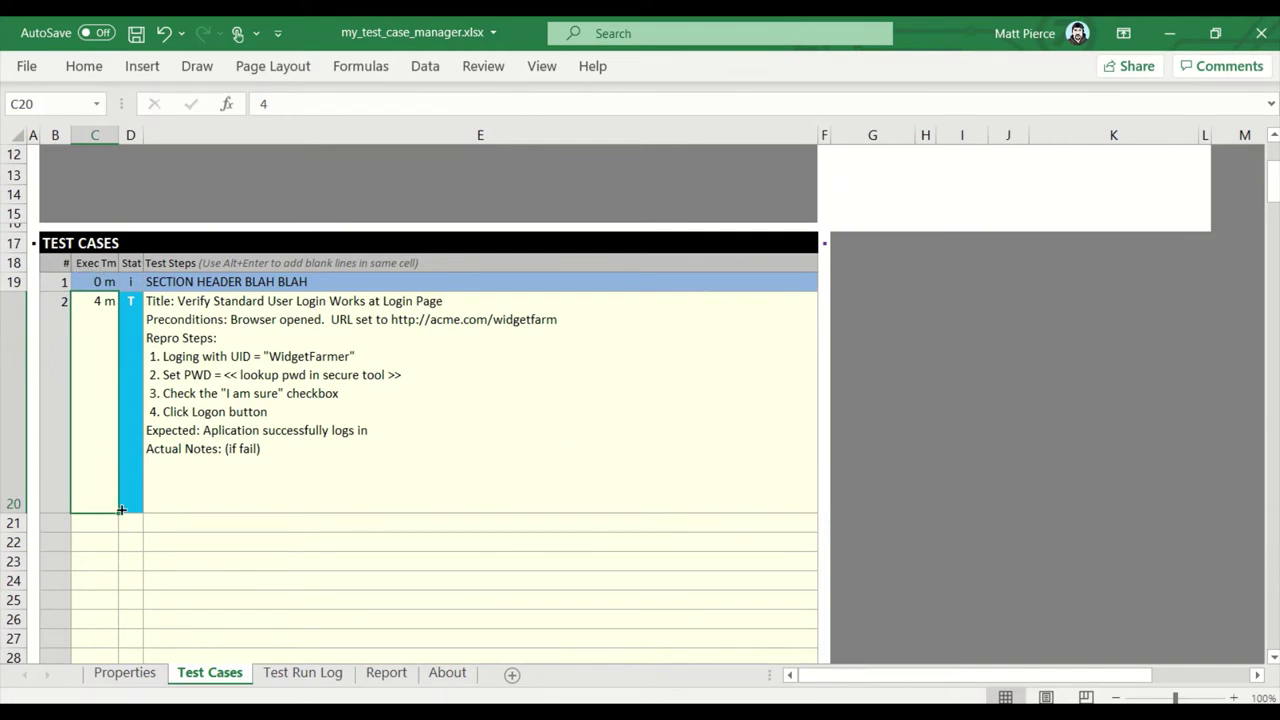
pyautogui.scroll(-1, 121, 510)
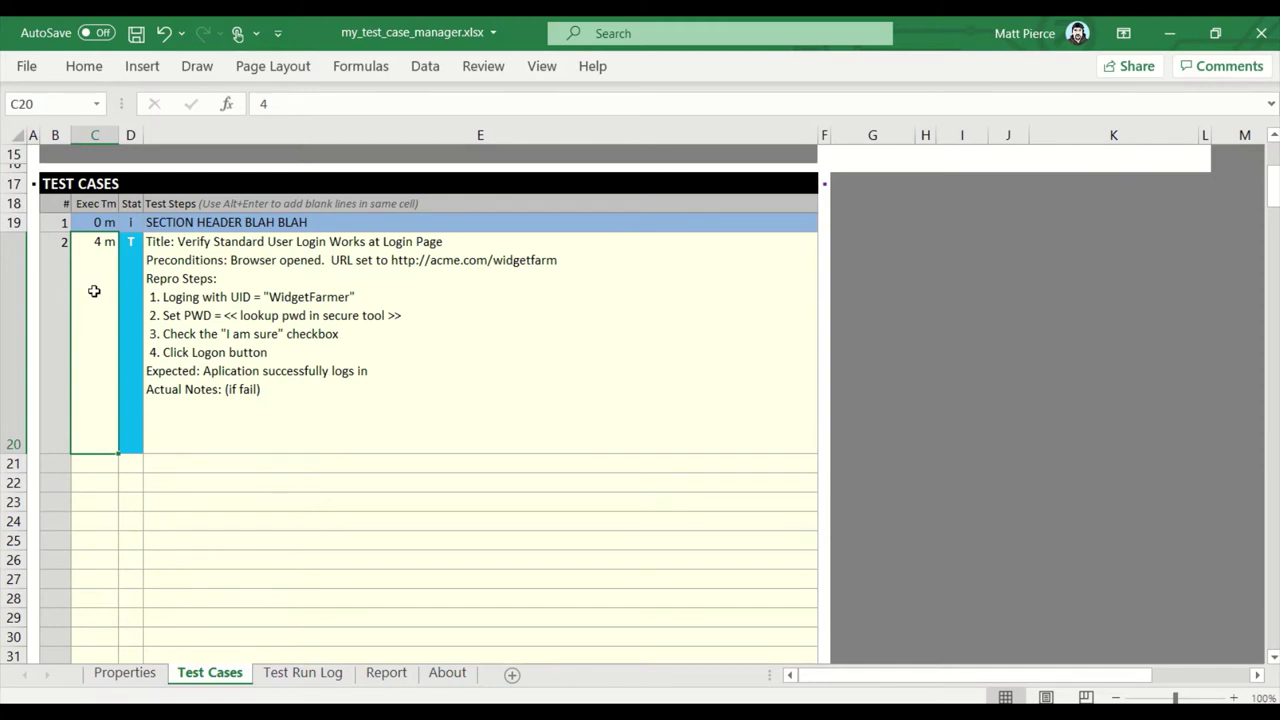
# Step: Try execution times of 2 and then 1 minute in C20
pyautogui.click(231, 312)
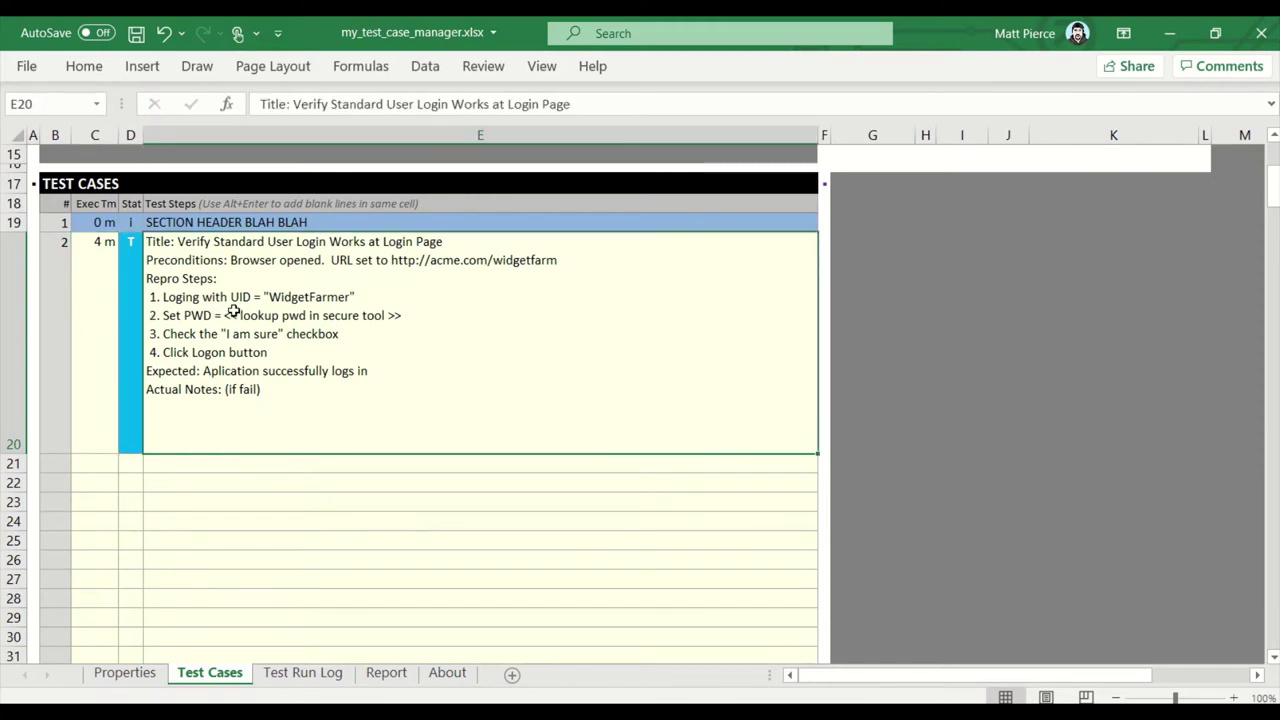
pyautogui.click(90, 330)
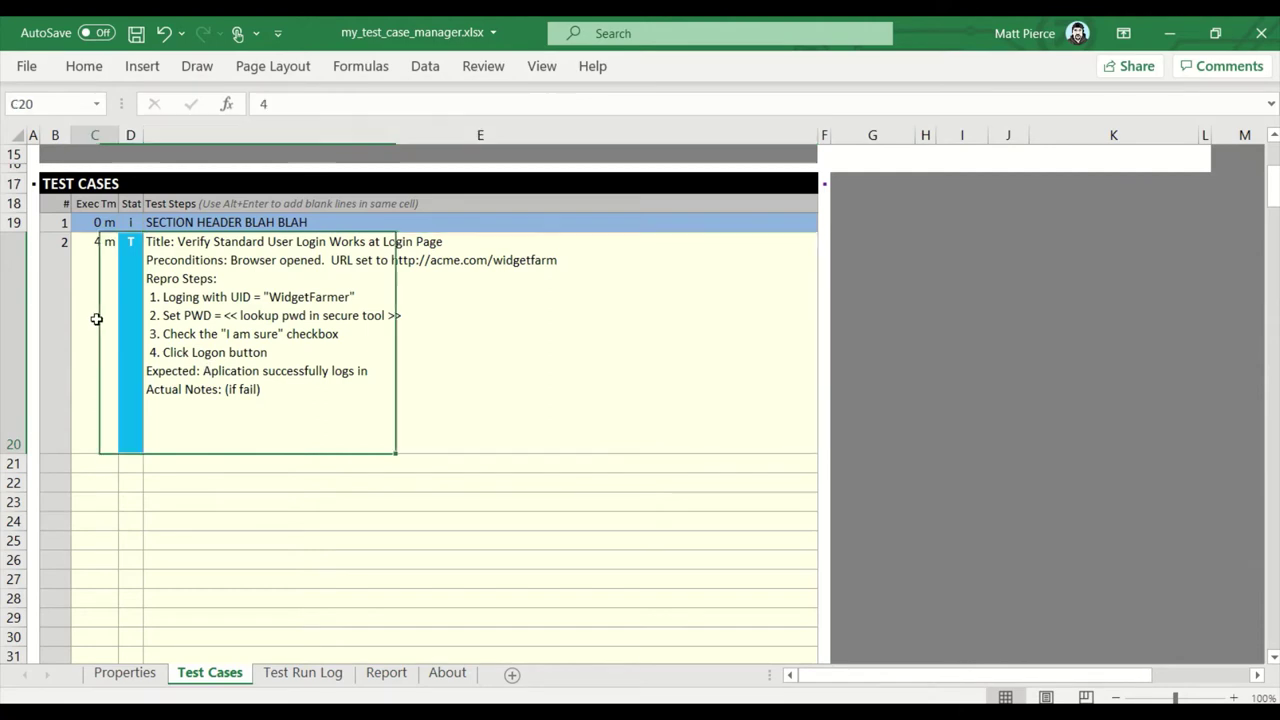
pyautogui.write('2')
pyautogui.hotkey('ctrl', 'Return')
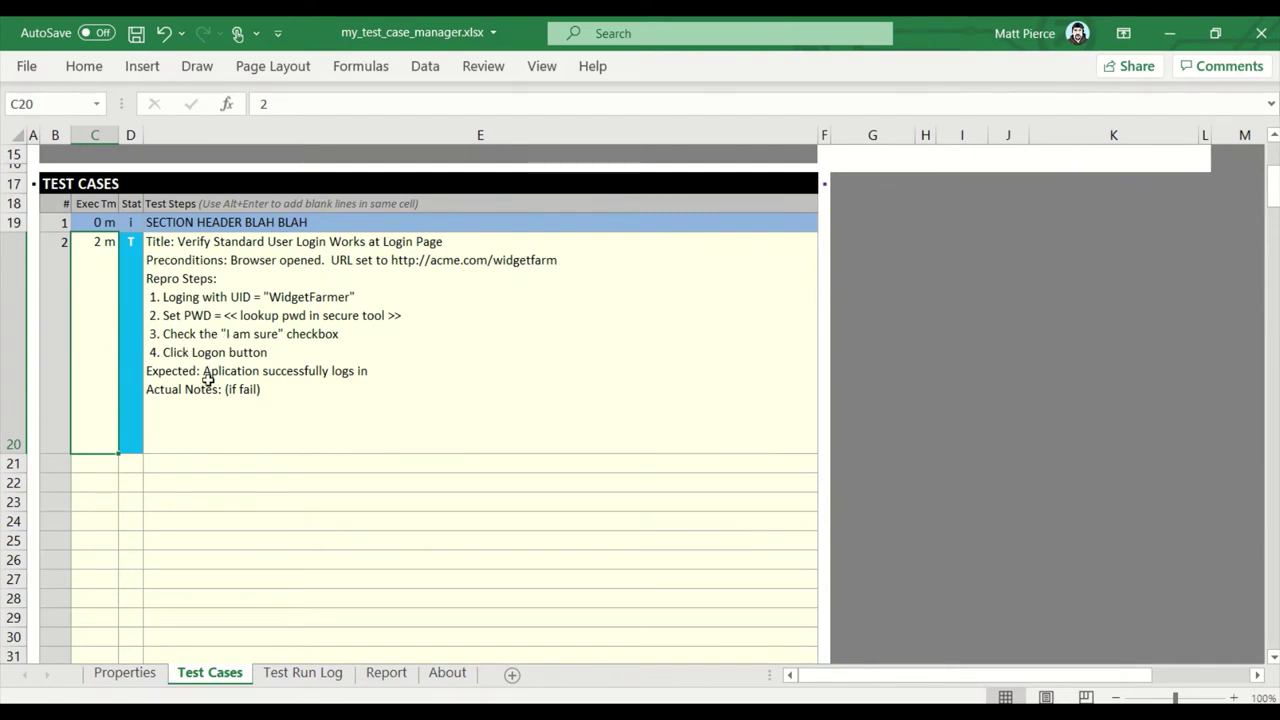
pyautogui.write('1')
pyautogui.press('Return')
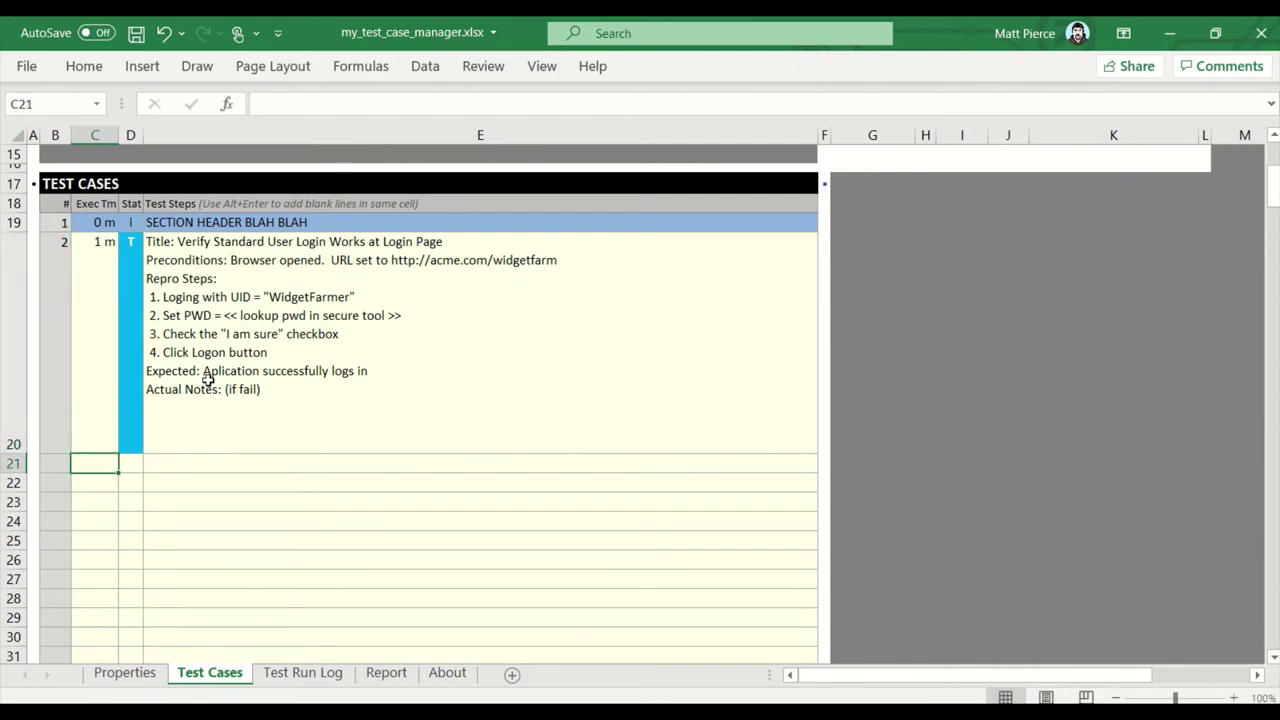
pyautogui.press('Up')
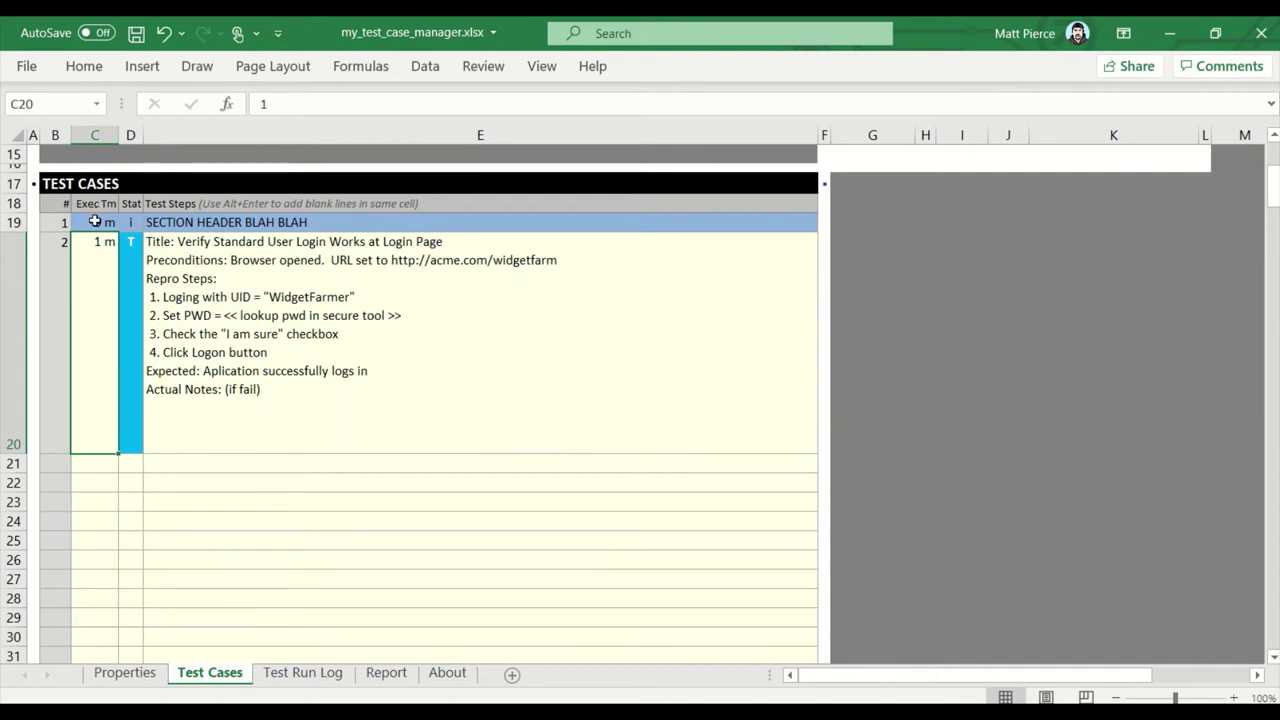
# Step: Re-enter 2 minutes as test case 2's execution time in C20
pyautogui.click(197, 293)
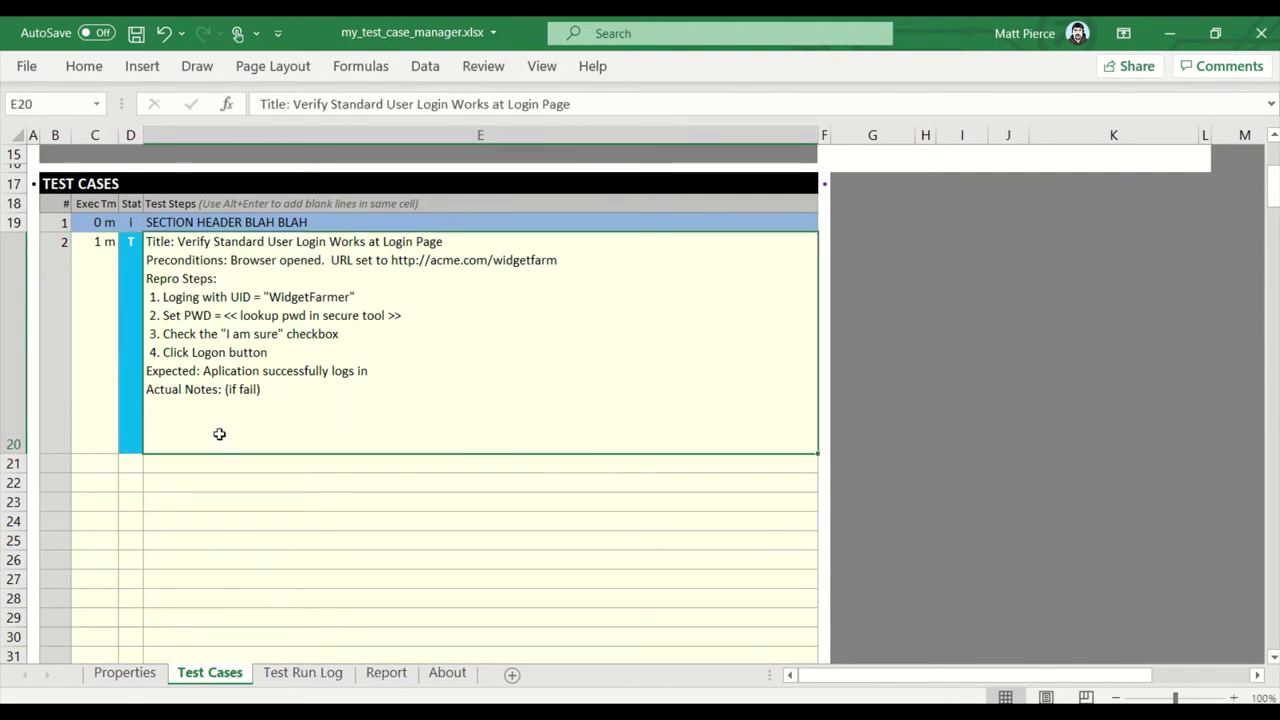
pyautogui.click(91, 416)
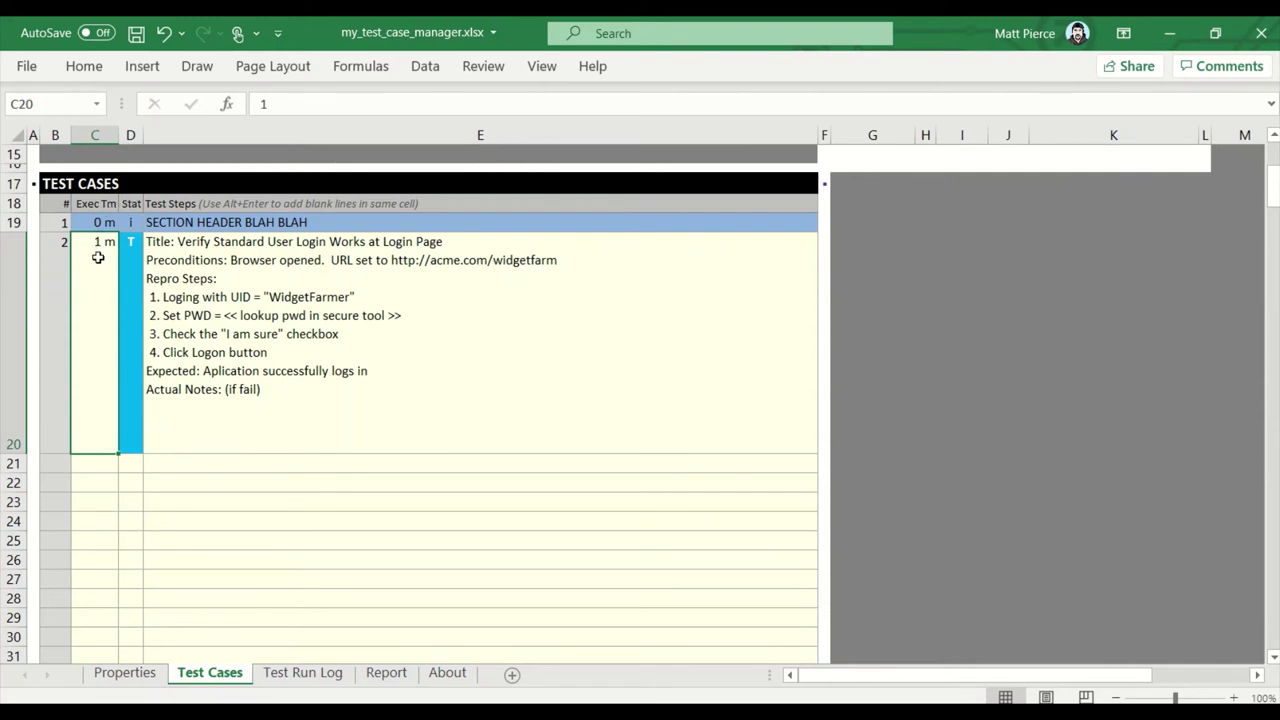
pyautogui.click(306, 376)
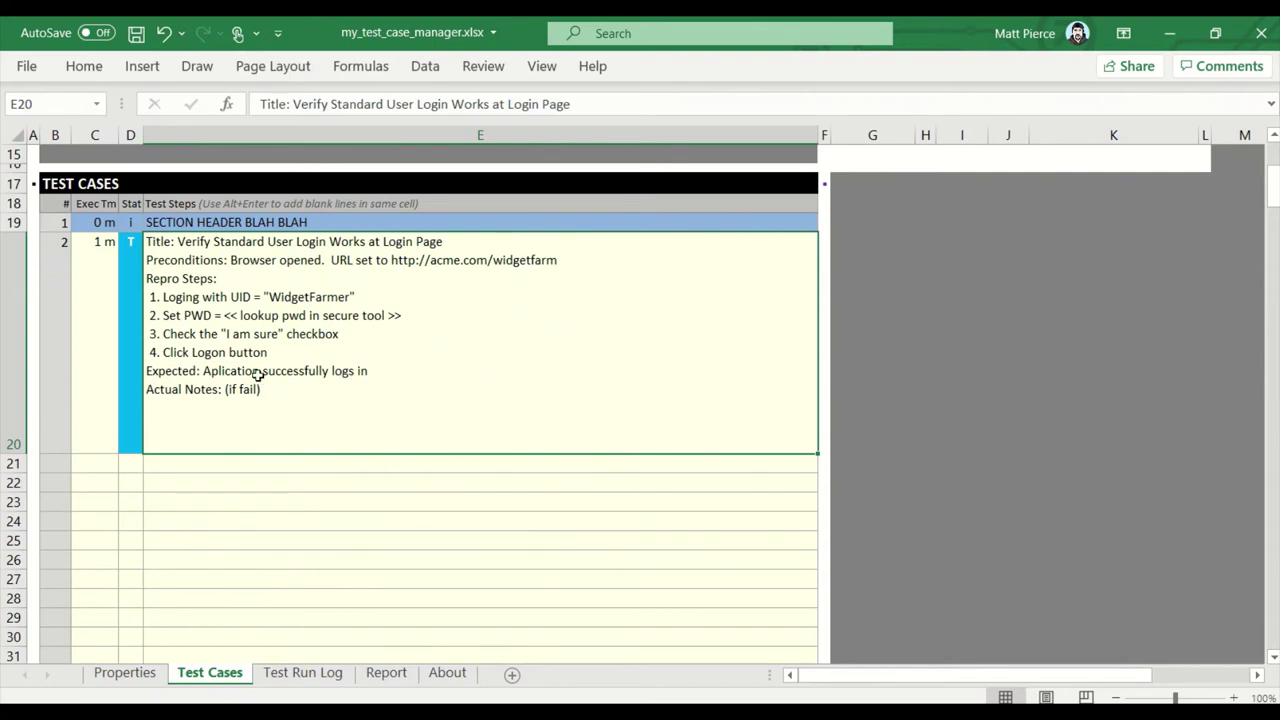
pyautogui.moveTo(97, 340); pyautogui.dragTo(165, 345)
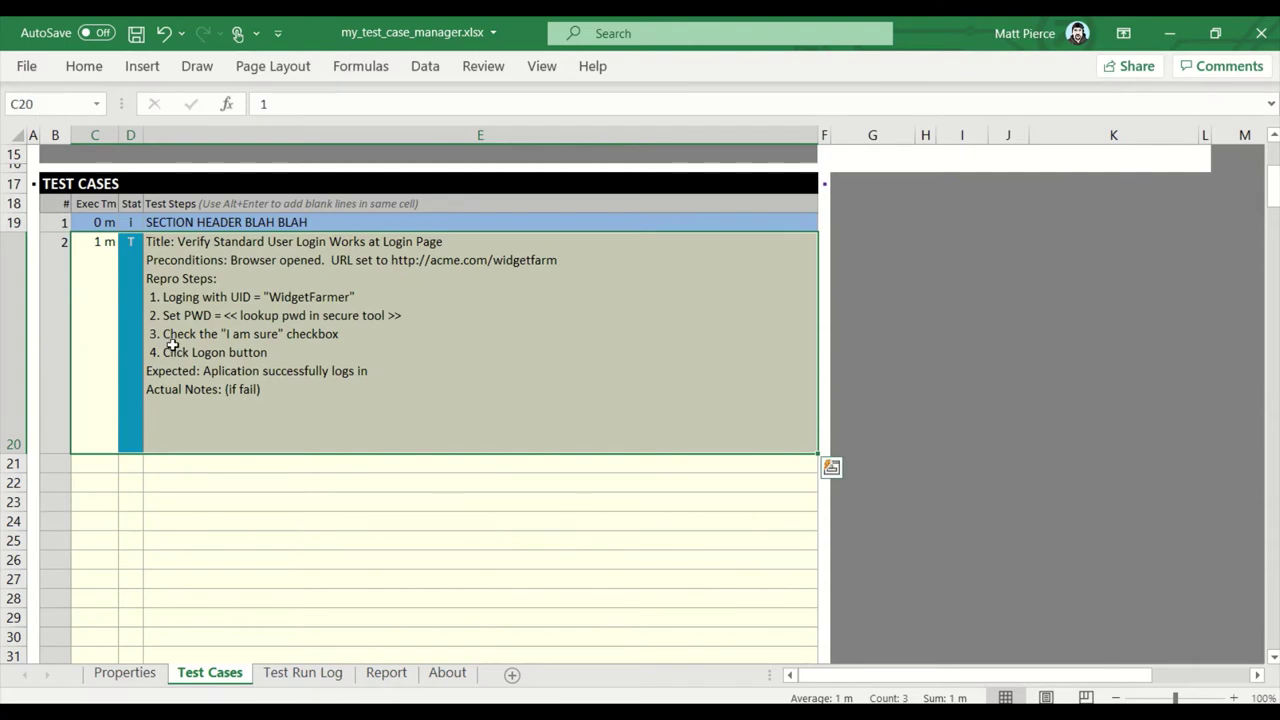
pyautogui.click(241, 395)
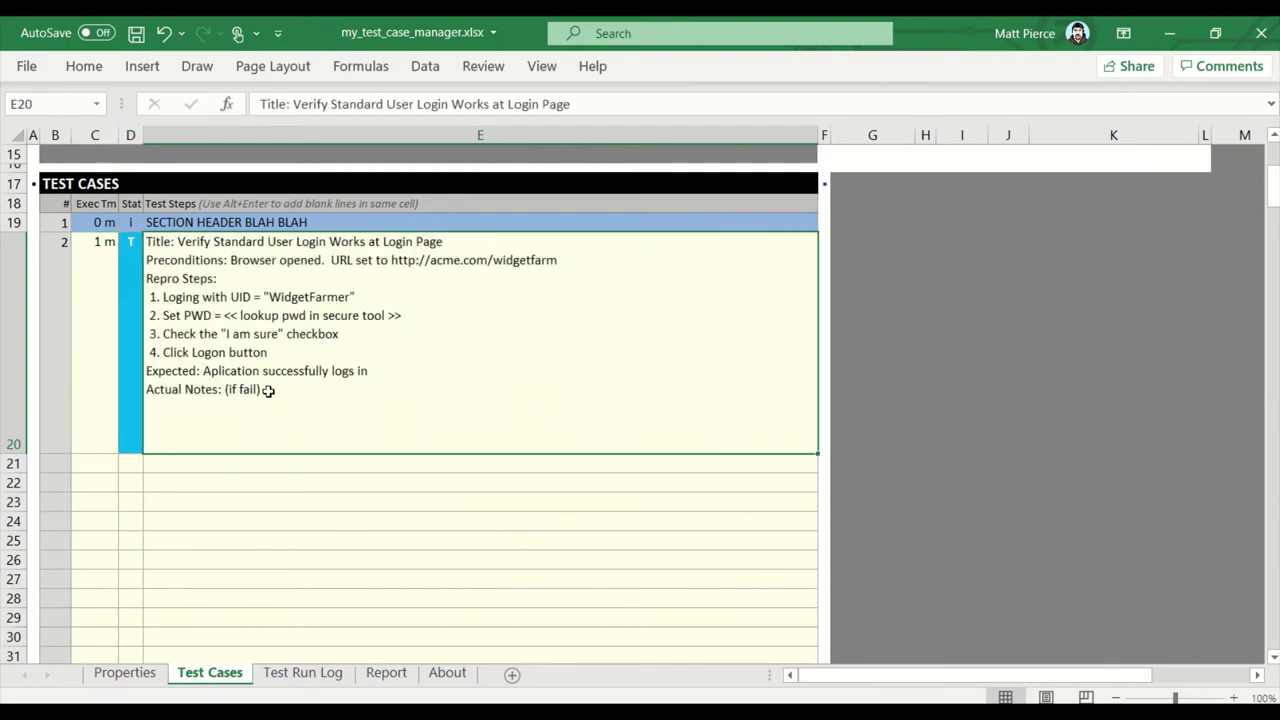
pyautogui.click(113, 345)
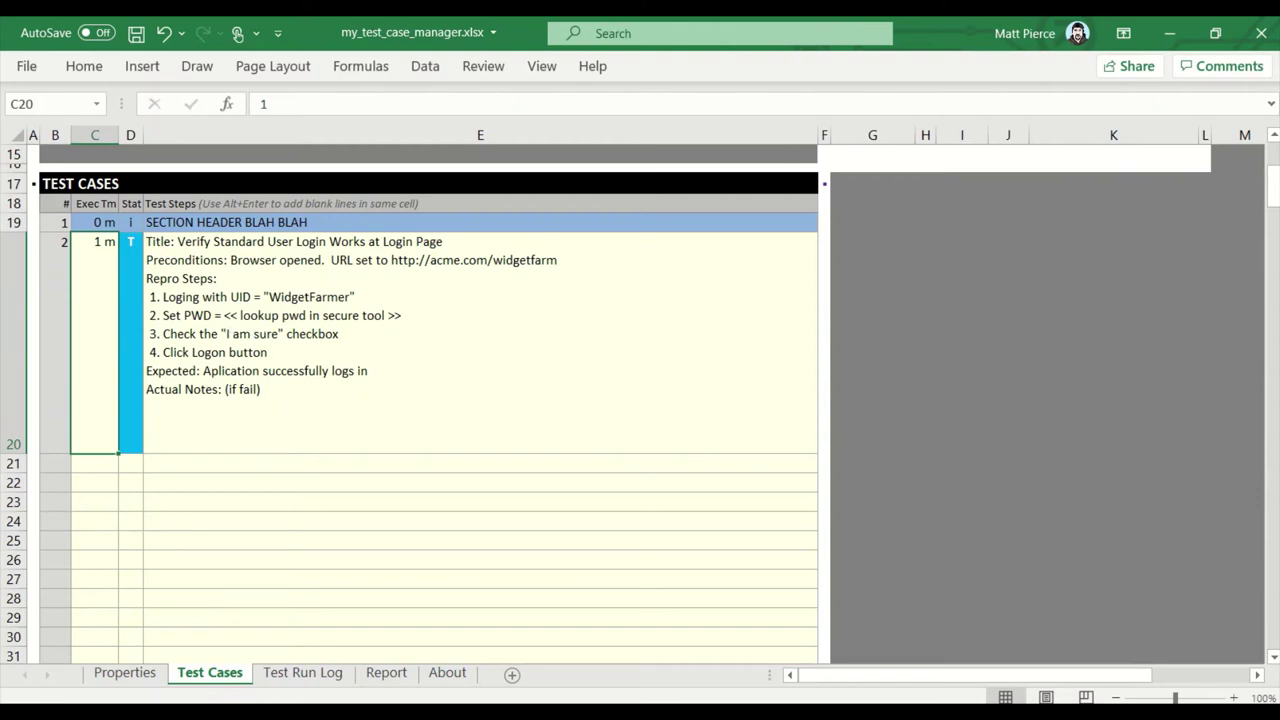
pyautogui.write('2')
pyautogui.click(300, 463)
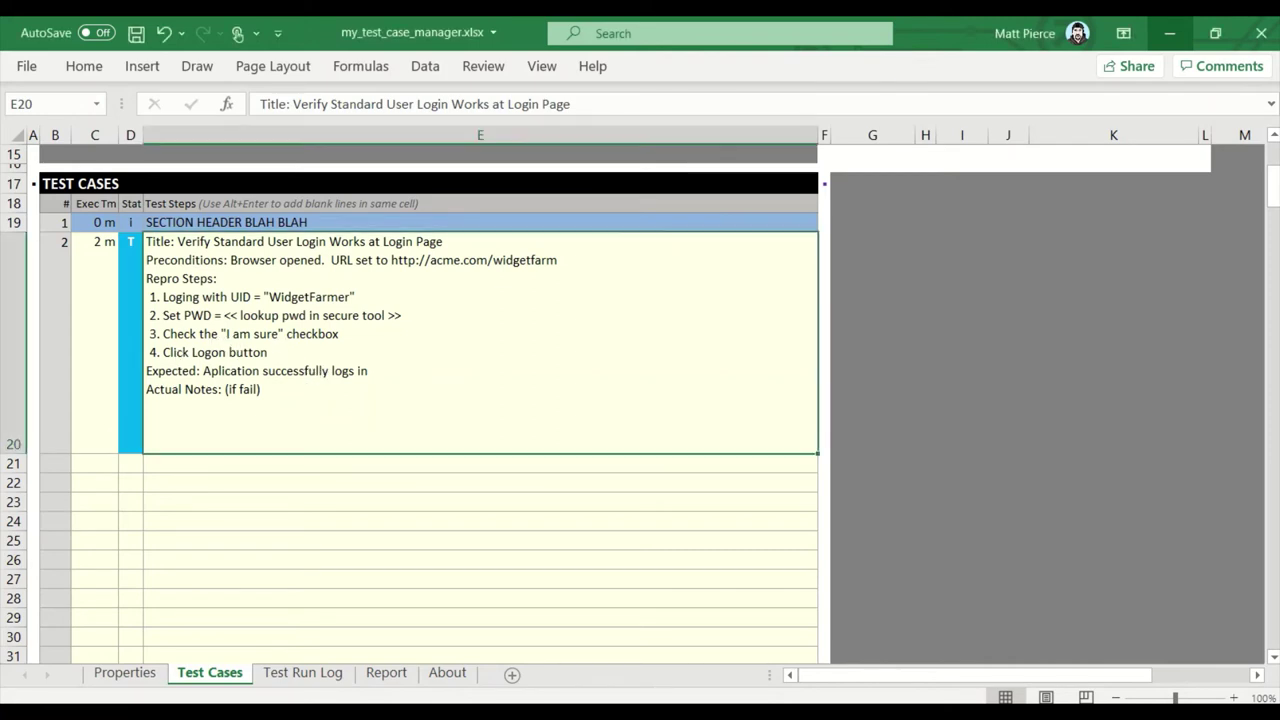
# Step: In E20, make the word 'Title' bold and 'Verify' italic
pyautogui.doubleClick(160, 242)
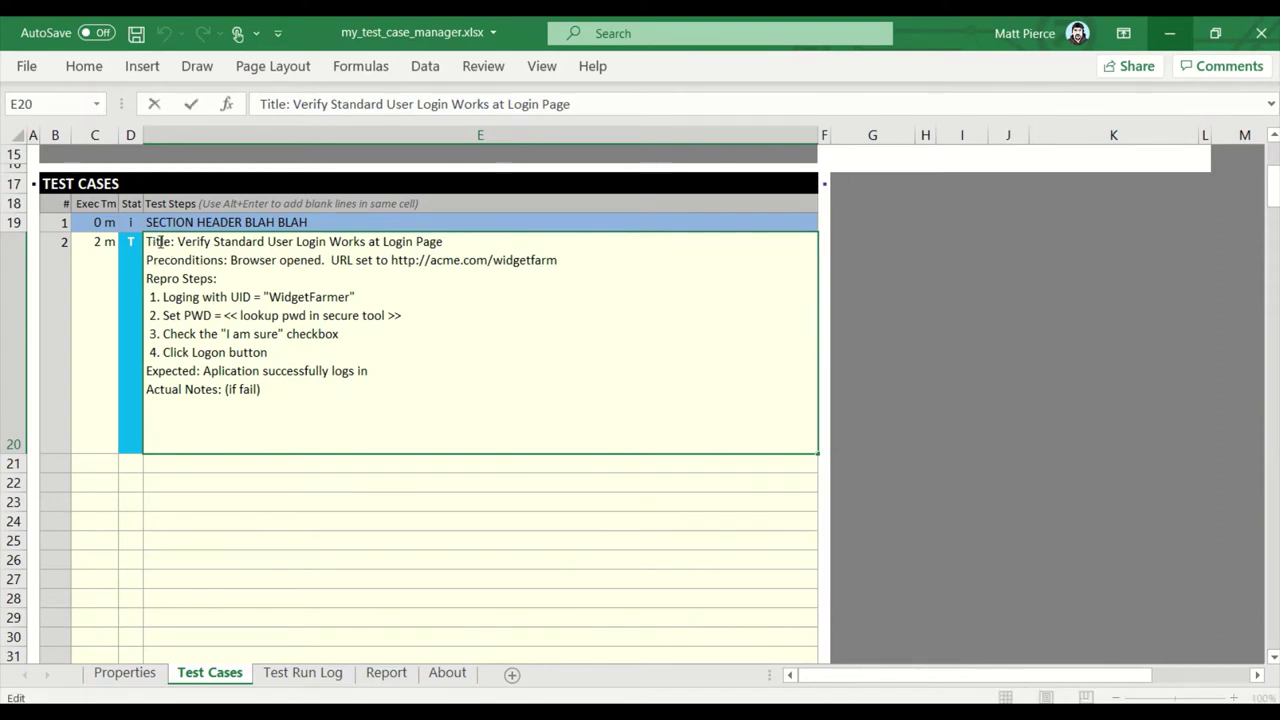
pyautogui.doubleClick(160, 242)
pyautogui.hotkey('ctrl', 'b')
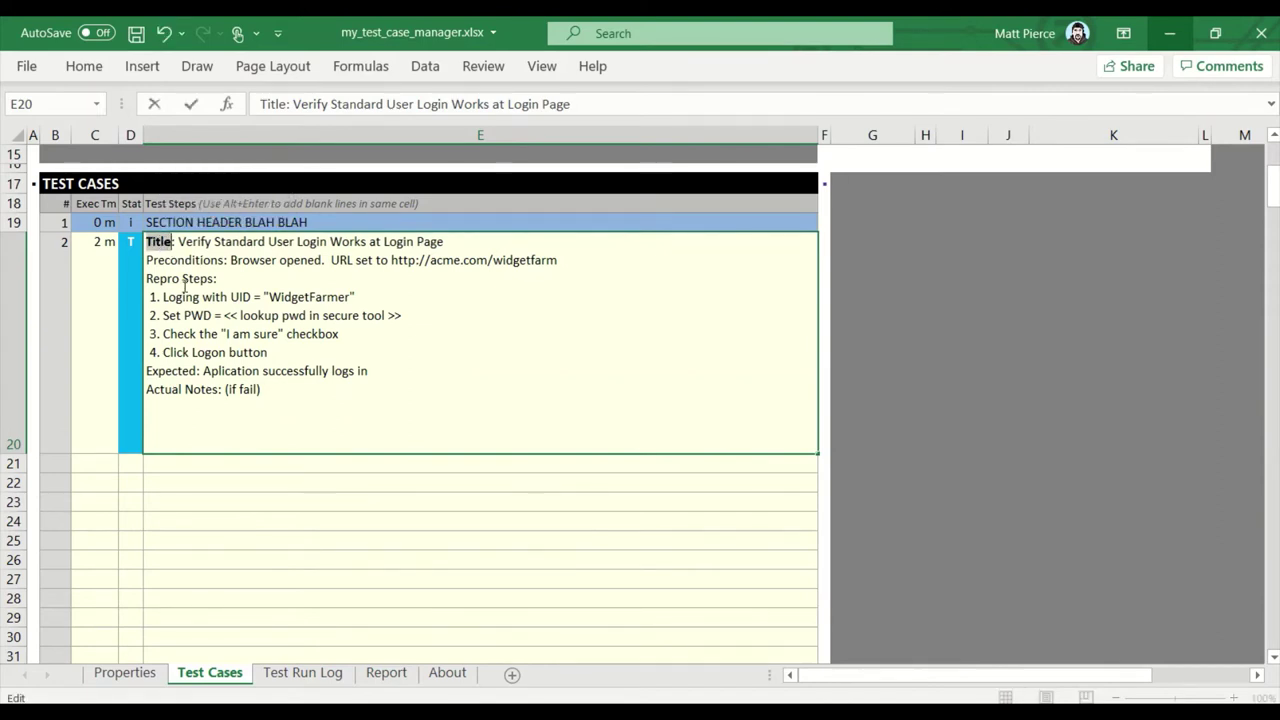
pyautogui.doubleClick(196, 242)
pyautogui.hotkey('ctrl', 'i')
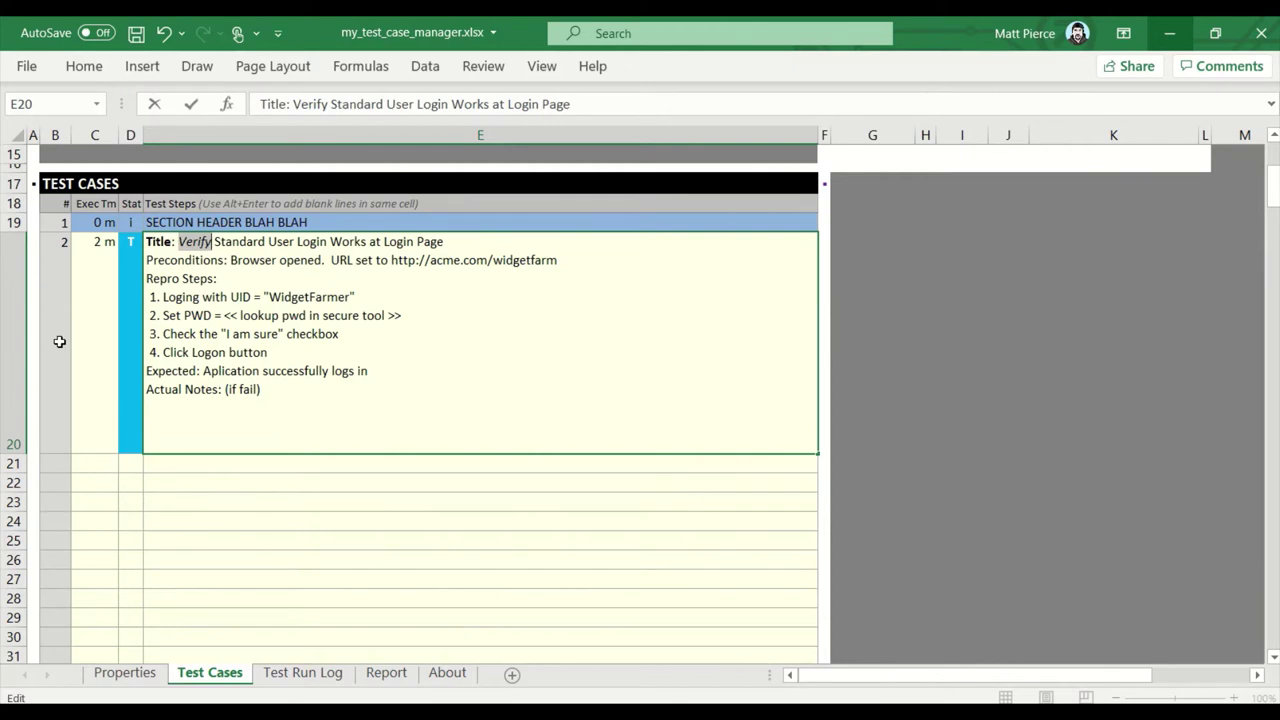
# Step: Pin the Home ribbon permanently open and colour the word 'Standard' red
pyautogui.doubleClick(240, 242)
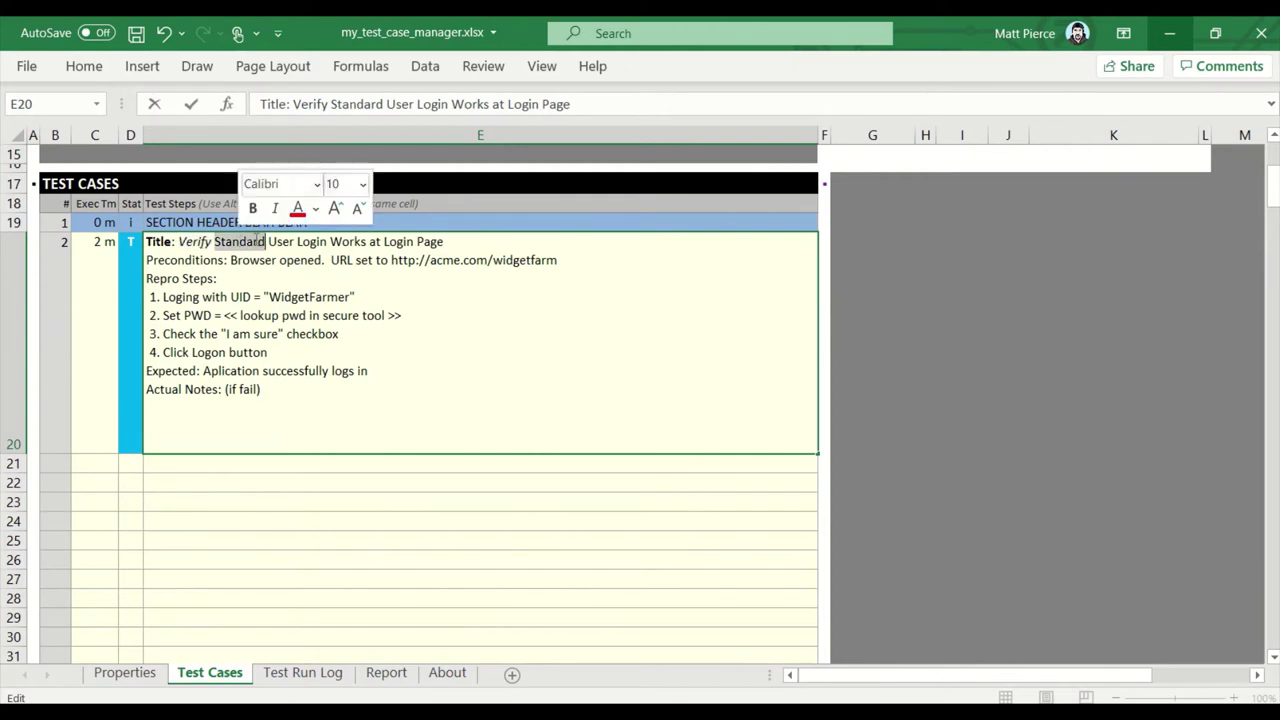
pyautogui.click(86, 67)
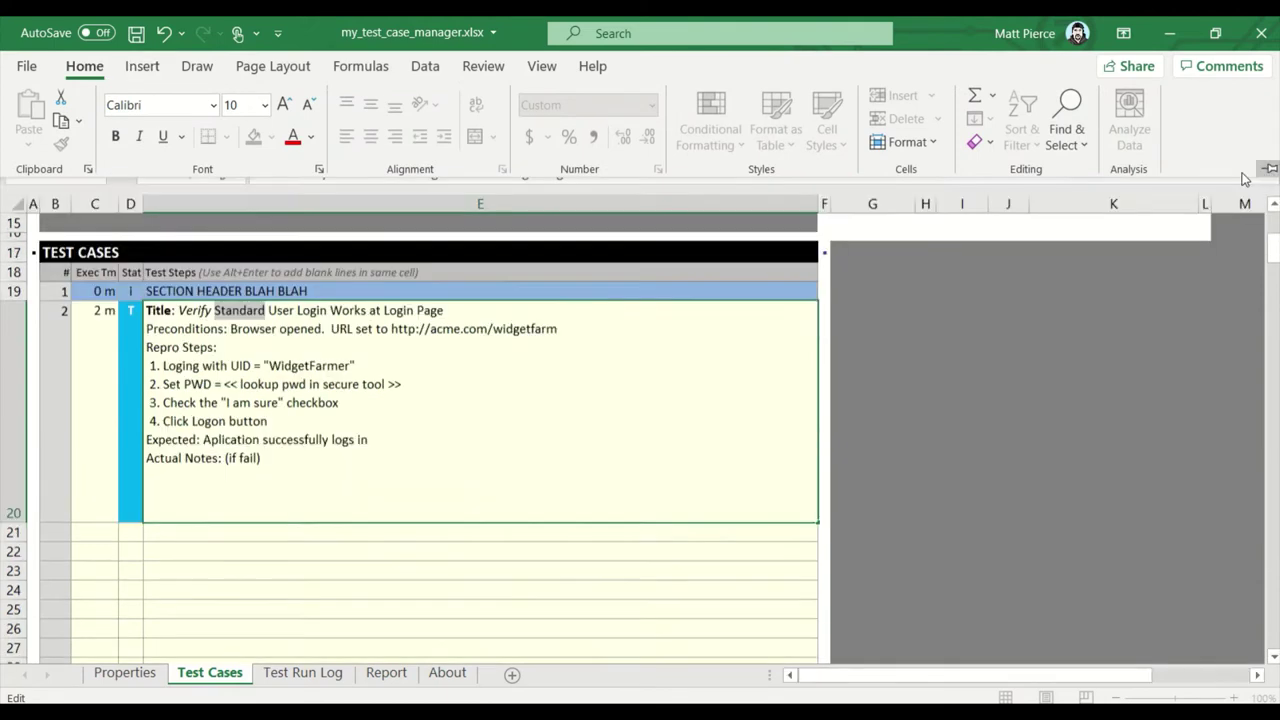
pyautogui.click(1268, 168)
pyautogui.click(289, 137)
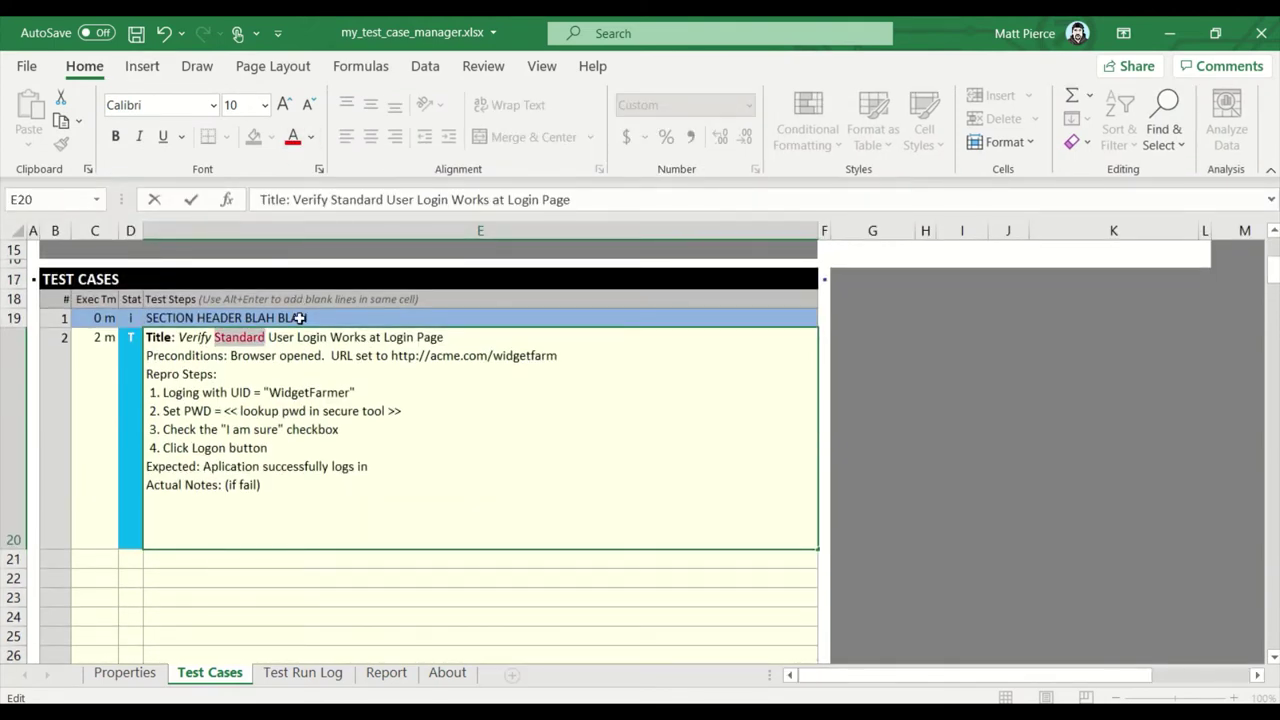
# Step: Select 'Steps:' on the Repro Steps line and view the Font settings without changing anything
pyautogui.doubleClick(284, 340)
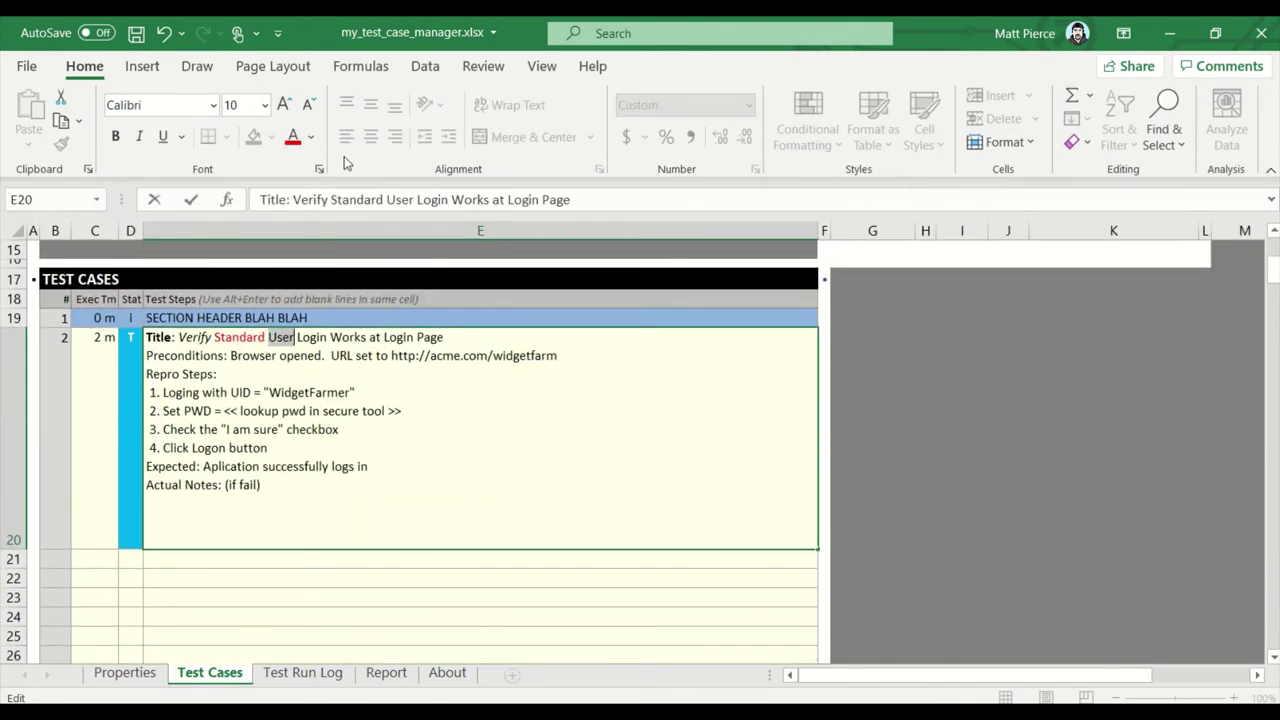
pyautogui.click(234, 379)
pyautogui.doubleClick(218, 375)
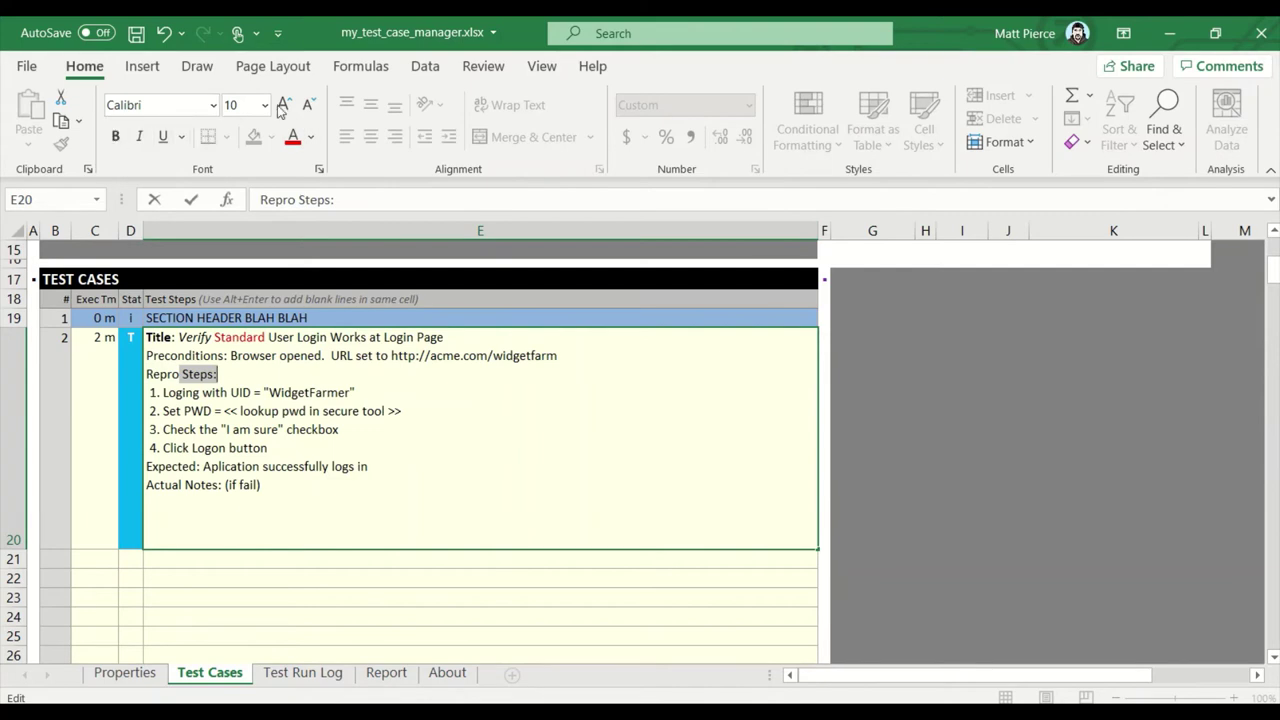
pyautogui.click(320, 171)
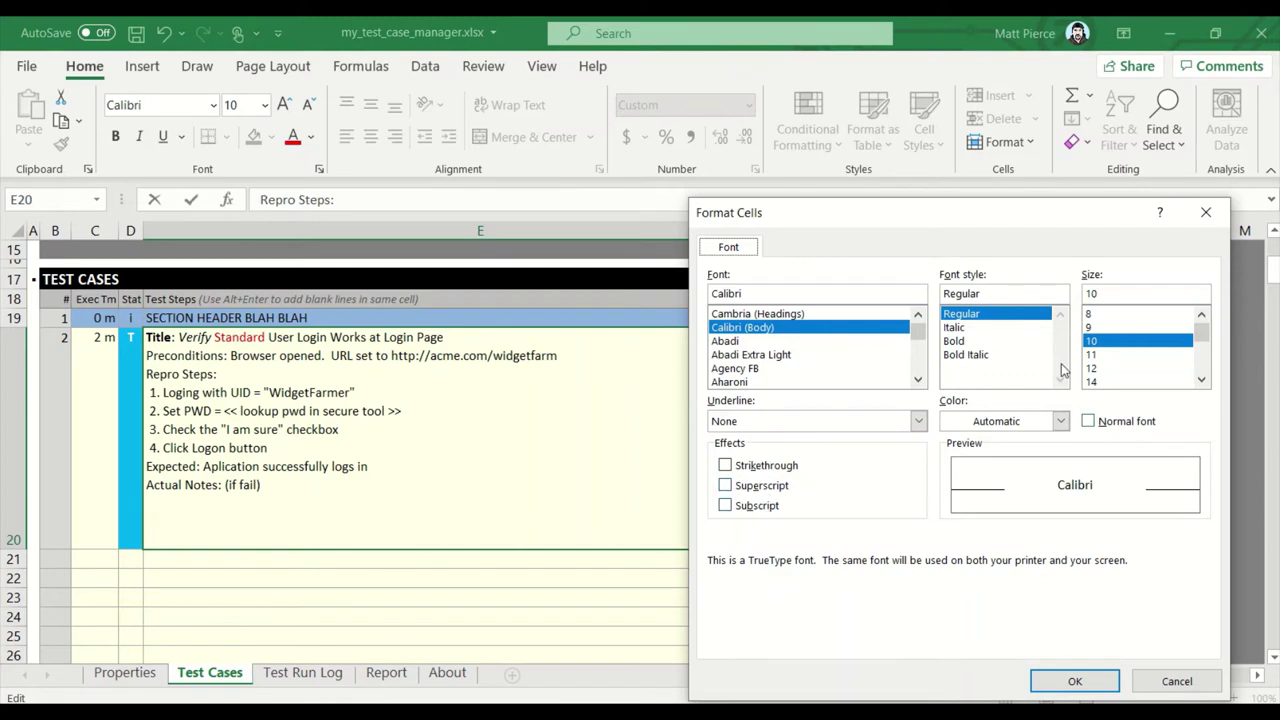
pyautogui.click(1204, 212)
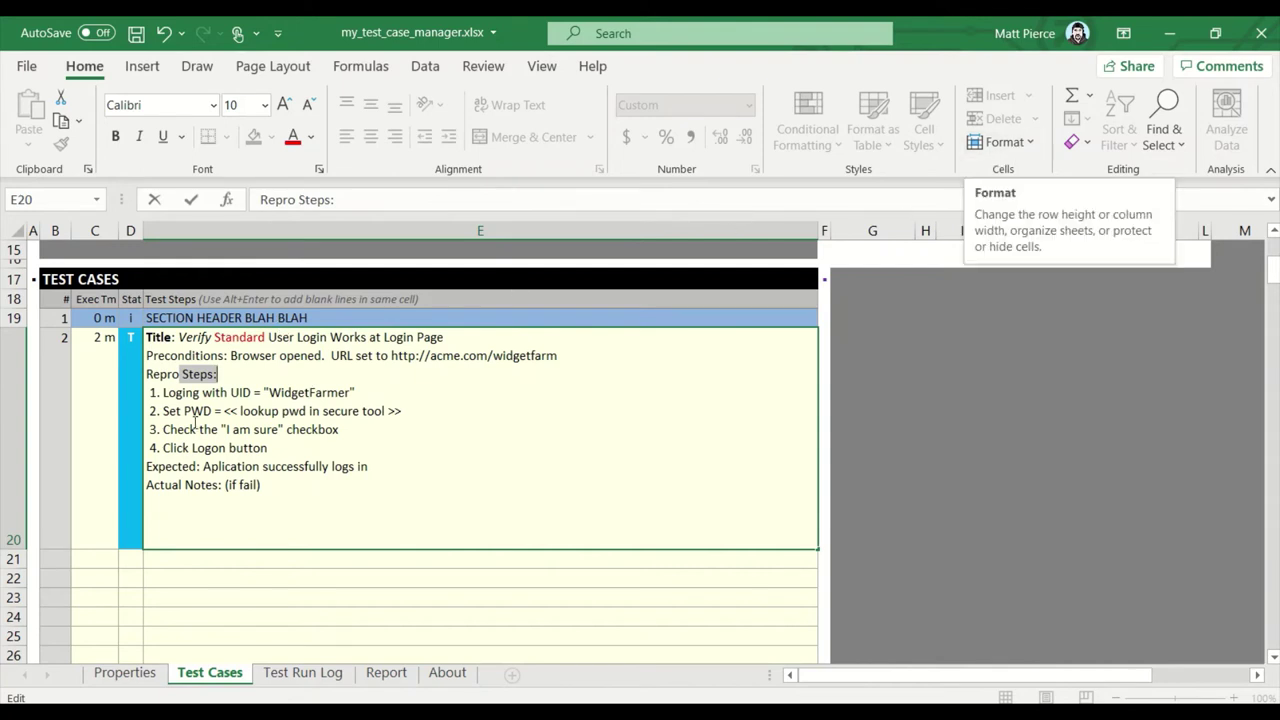
# Step: Set the words 'Repro Steps' to font size 16
pyautogui.click(215, 394)
pyautogui.moveTo(147, 374); pyautogui.dragTo(210, 375)
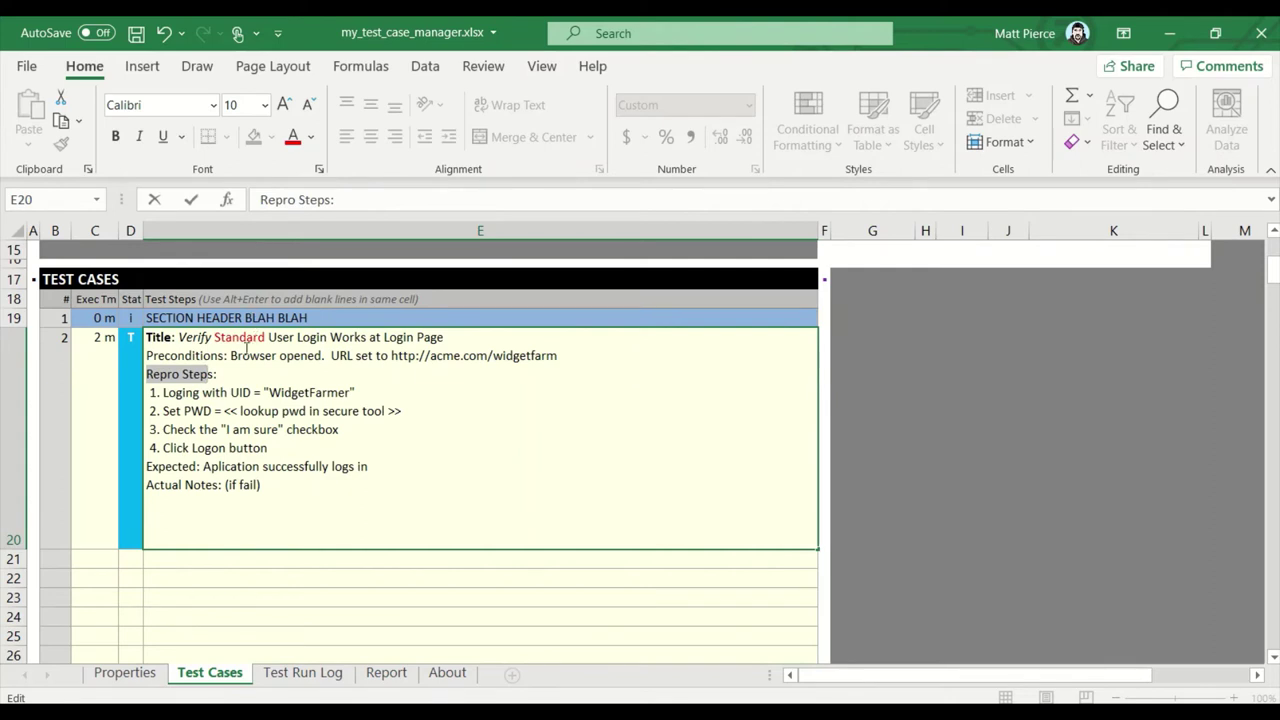
pyautogui.moveTo(216, 374); pyautogui.dragTo(215, 373)
pyautogui.rightClick(197, 376)
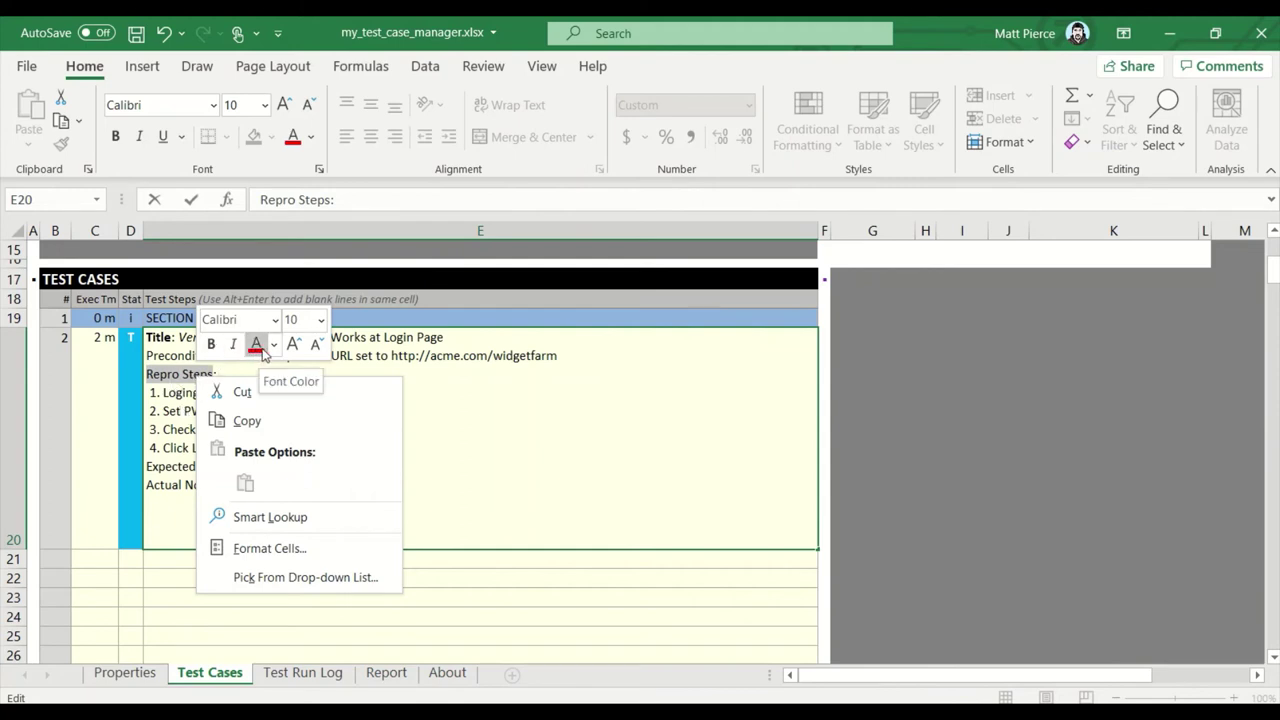
pyautogui.click(320, 319)
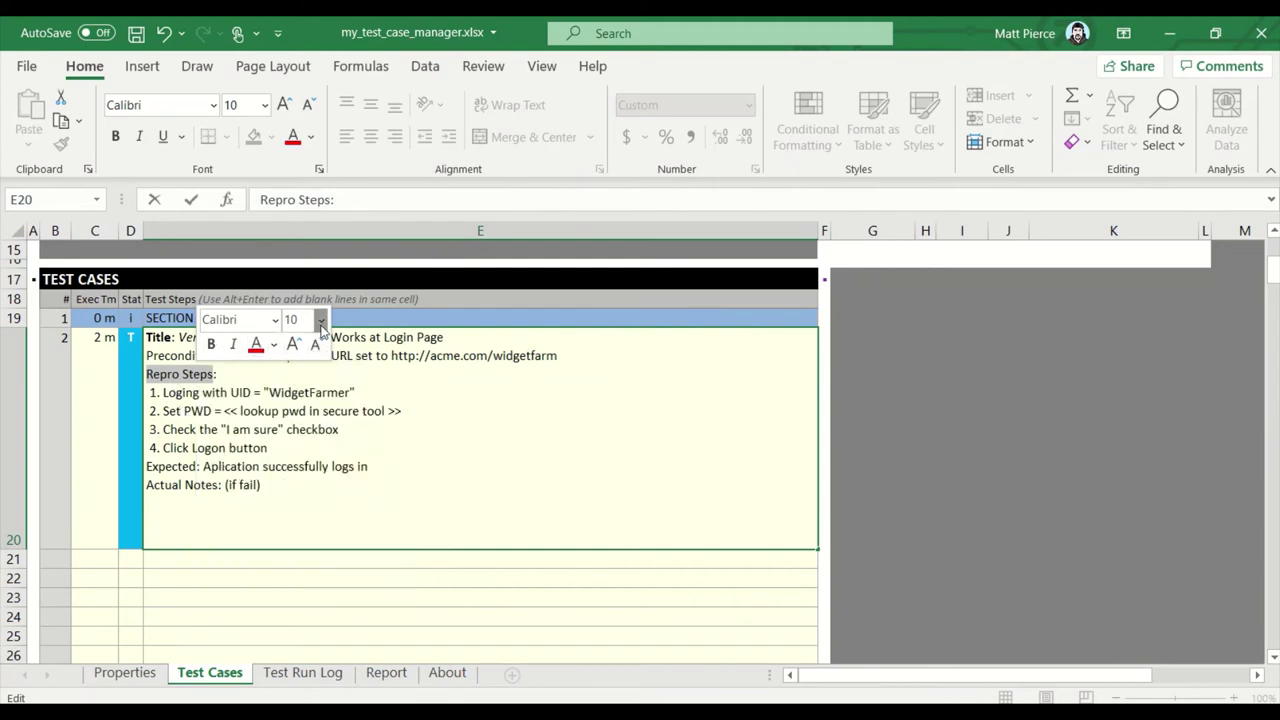
pyautogui.click(301, 492)
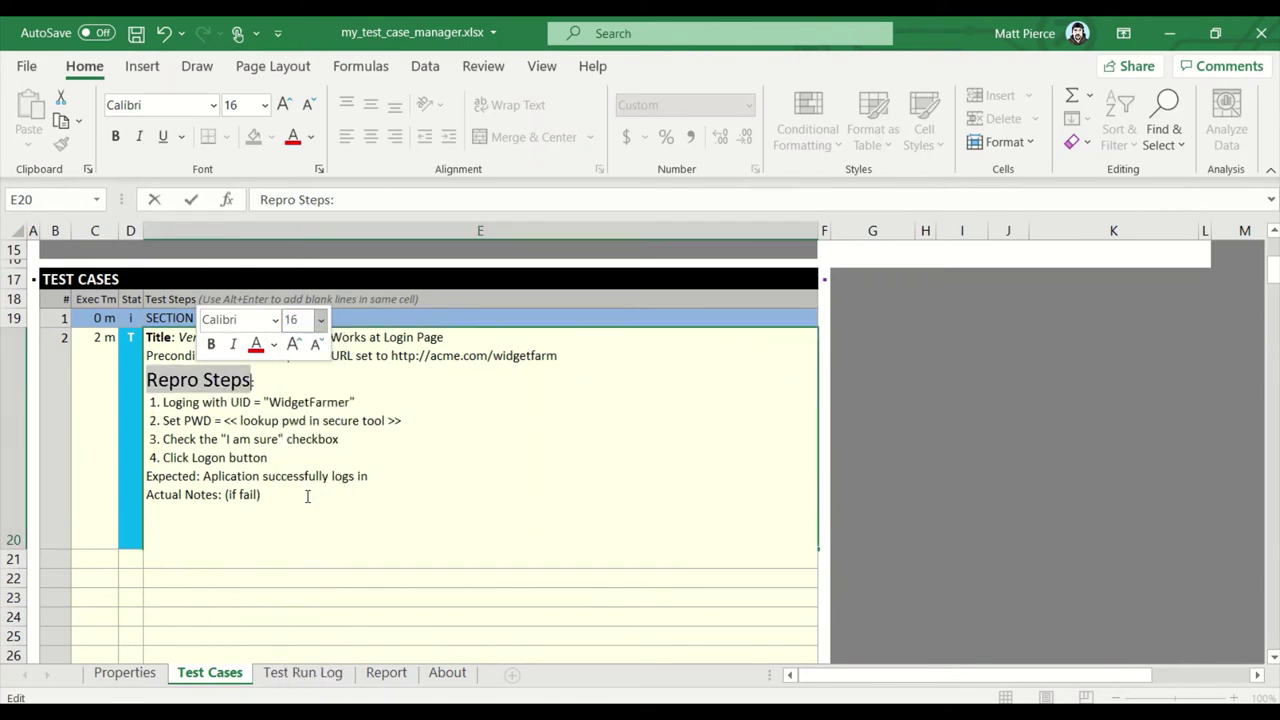
# Step: Undo the size 16 change and other in-cell formatting, leaving E20 as plain text
pyautogui.click(276, 495)
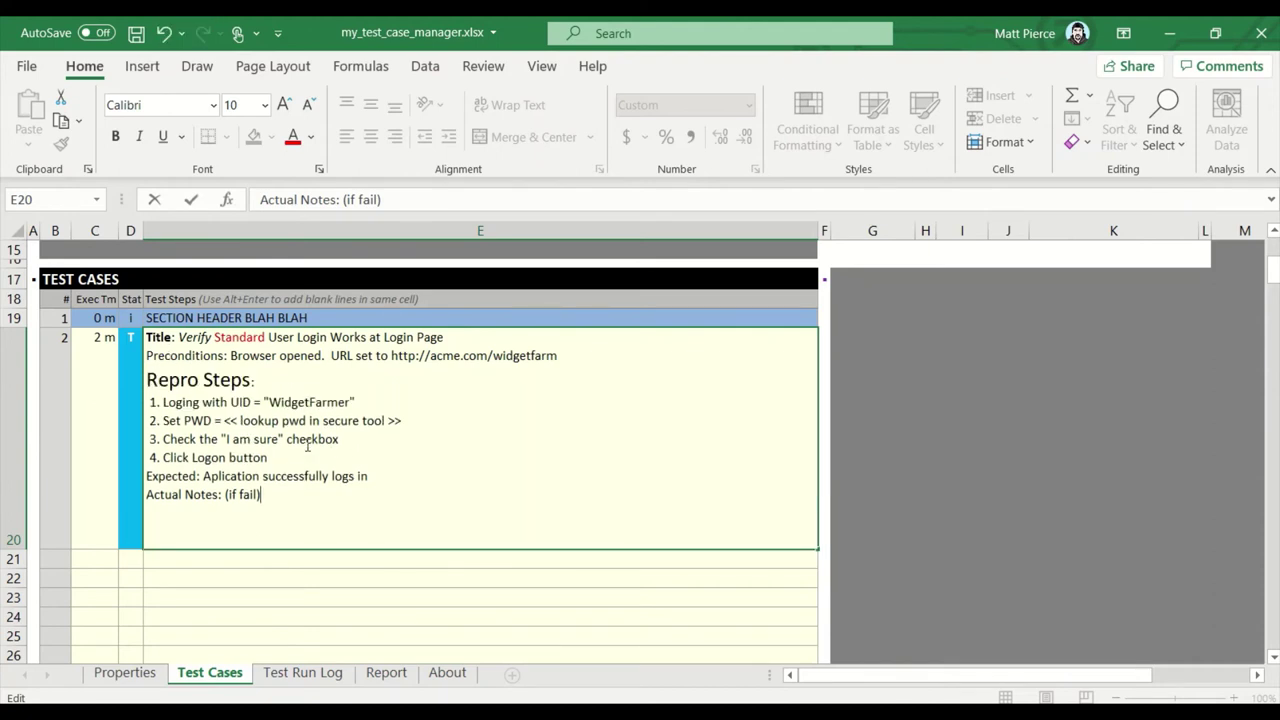
pyautogui.hotkey('ctrl', 'z')
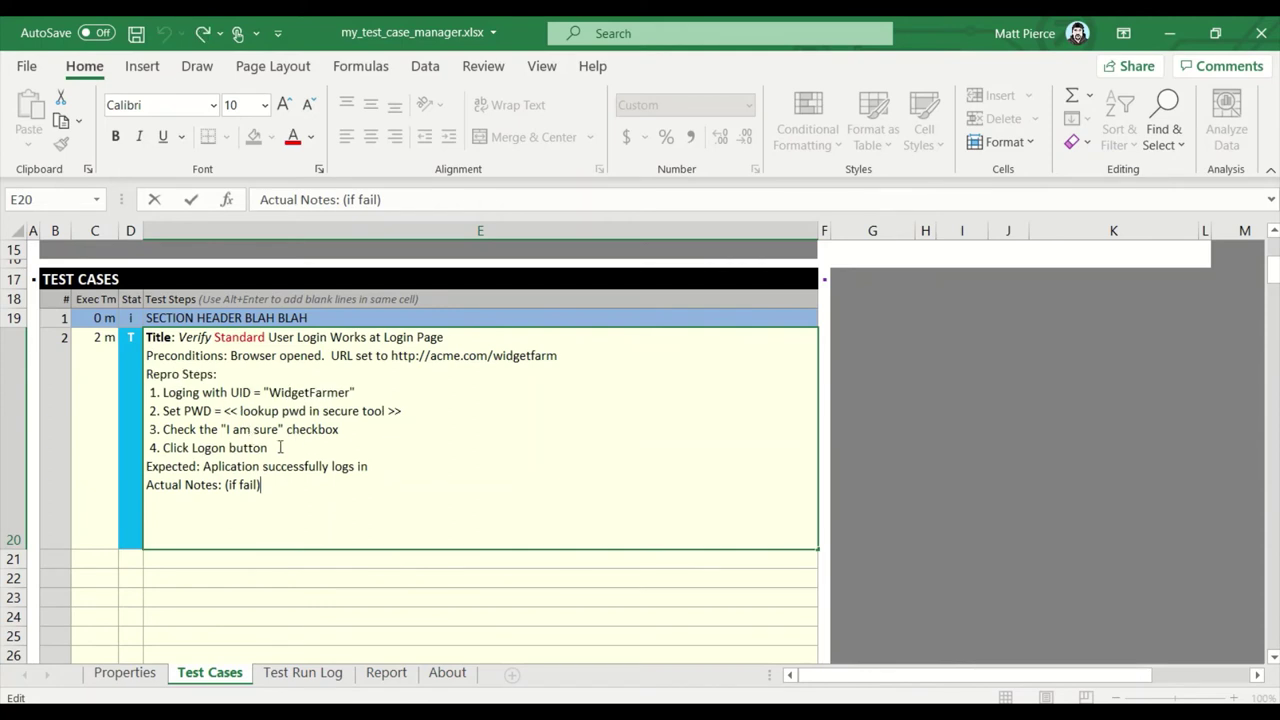
pyautogui.click(226, 584)
pyautogui.hotkey('ctrl', 'z')
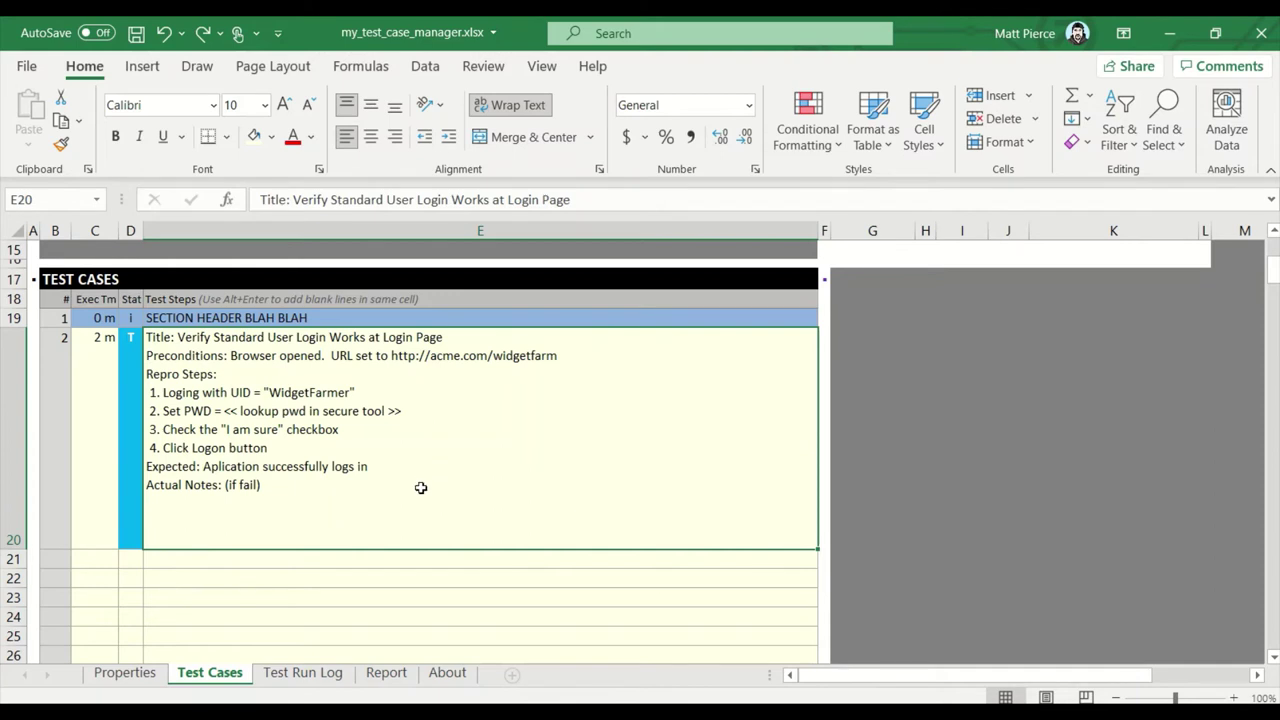
# Step: Screenshot the Styles ribbon group and paste the picture beside the login test steps
pyautogui.press('Print')
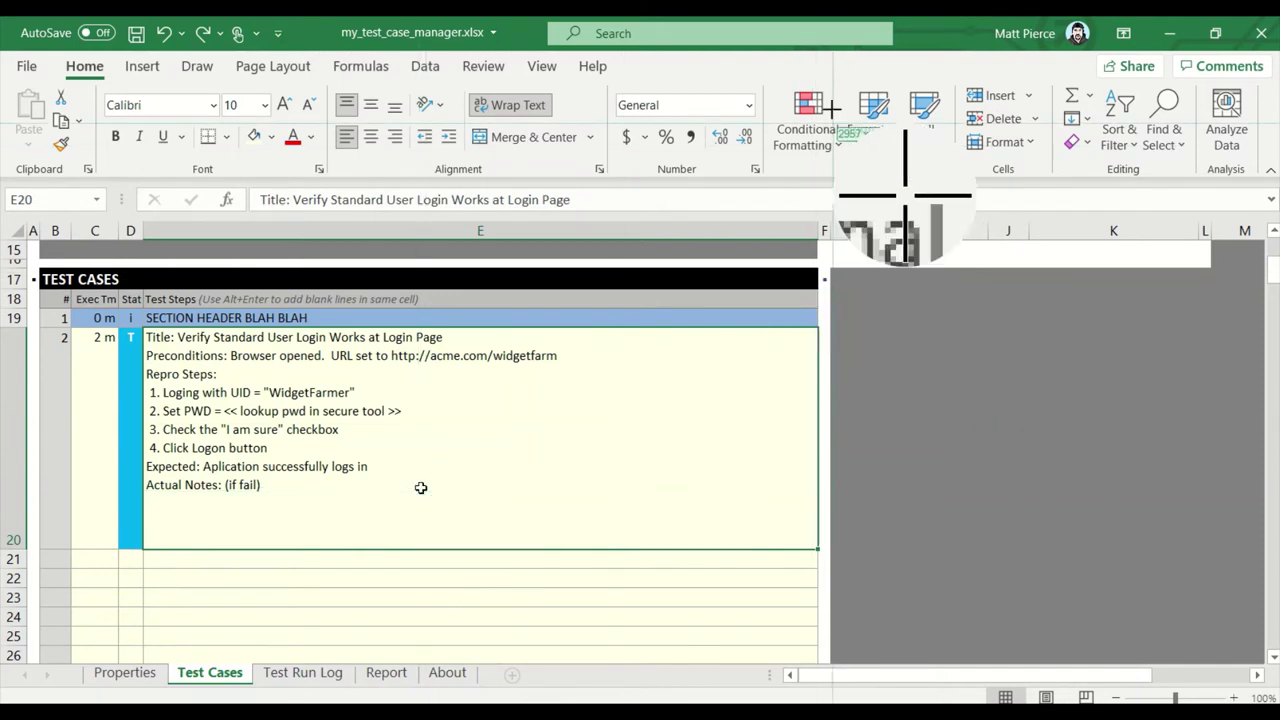
pyautogui.moveTo(768, 77); pyautogui.dragTo(963, 171)
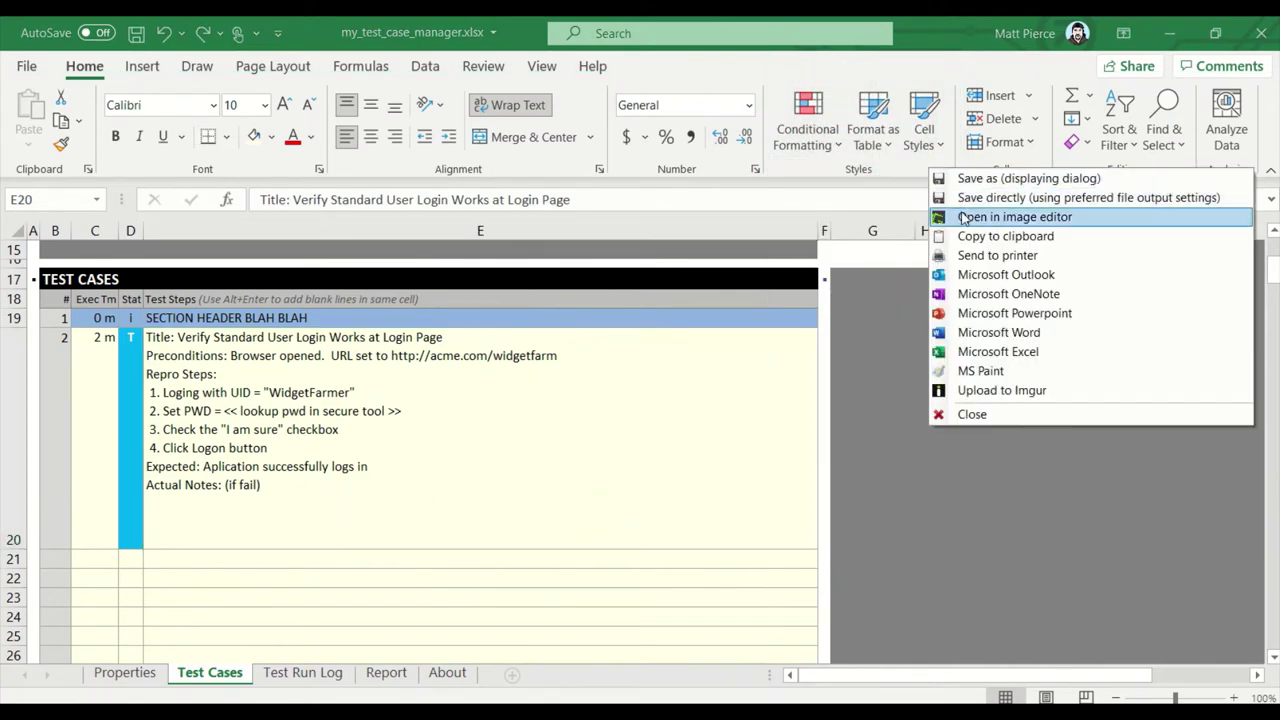
pyautogui.click(990, 236)
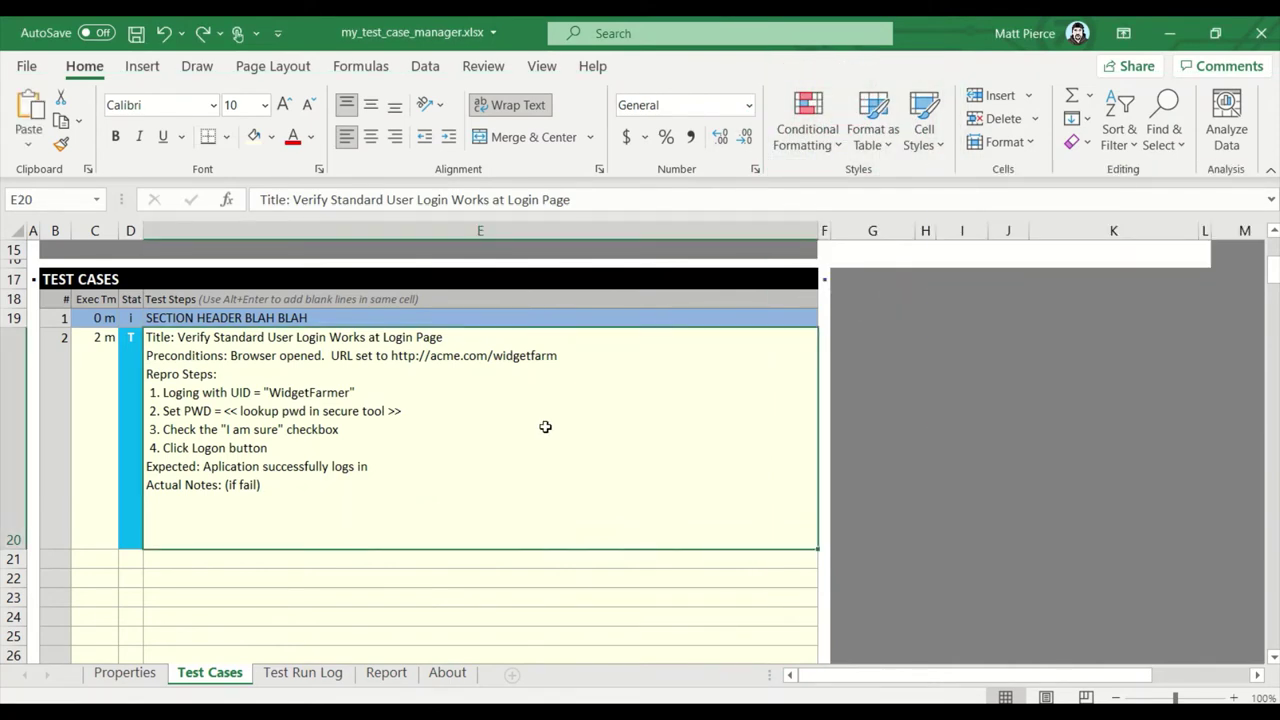
pyautogui.hotkey('ctrl', 'v')
pyautogui.moveTo(260, 378); pyautogui.dragTo(649, 424)
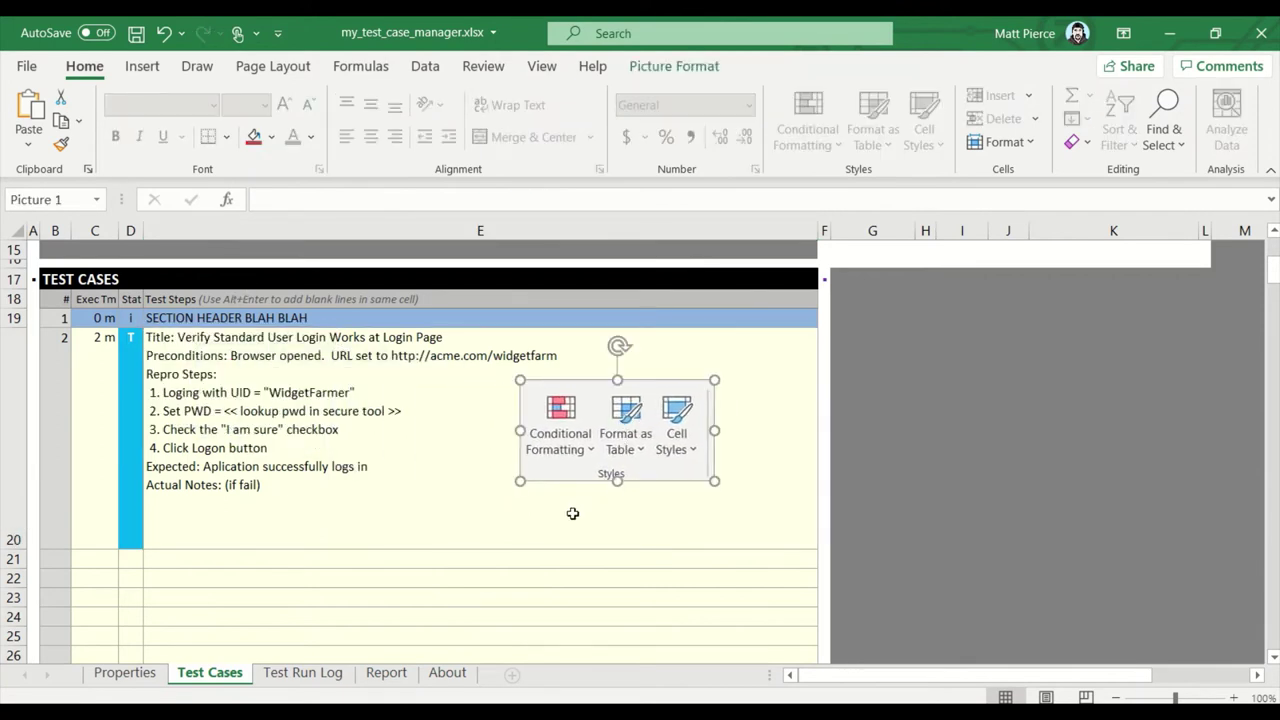
pyautogui.click(392, 558)
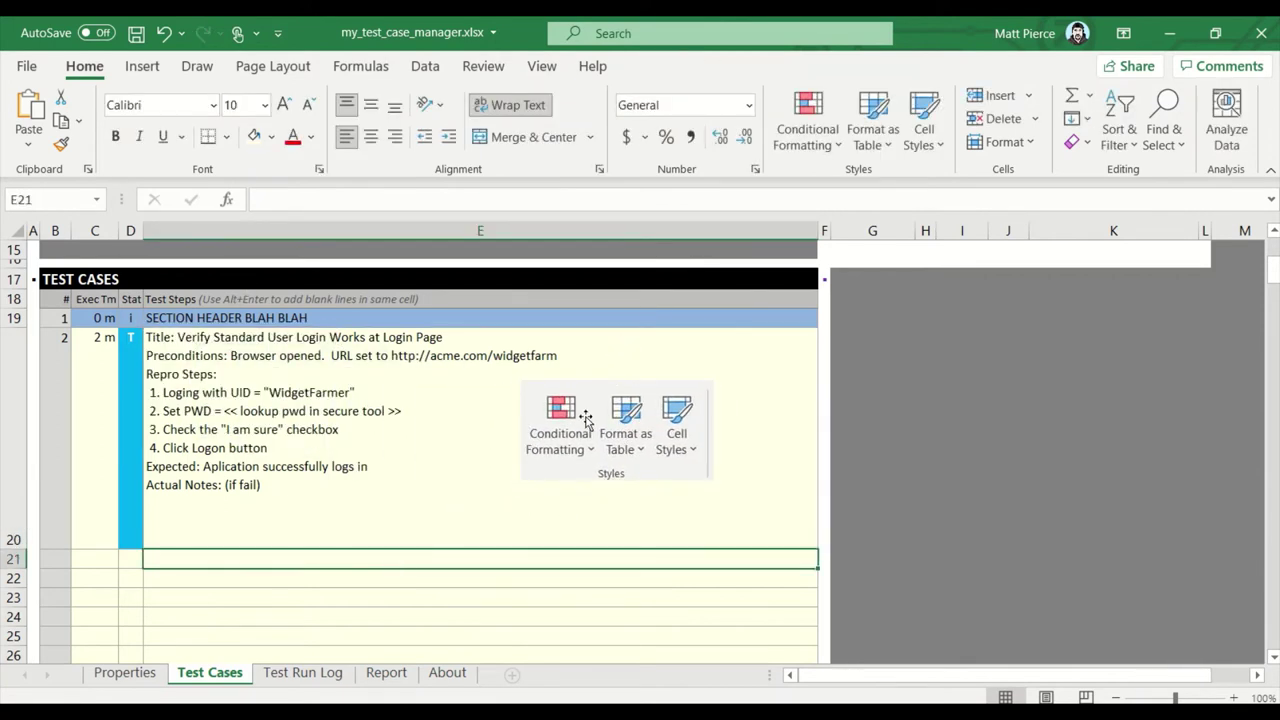
# Step: Add blank lines in E22 with Alt+Enter to make row 22 taller
pyautogui.scroll(-1, 430, 467)
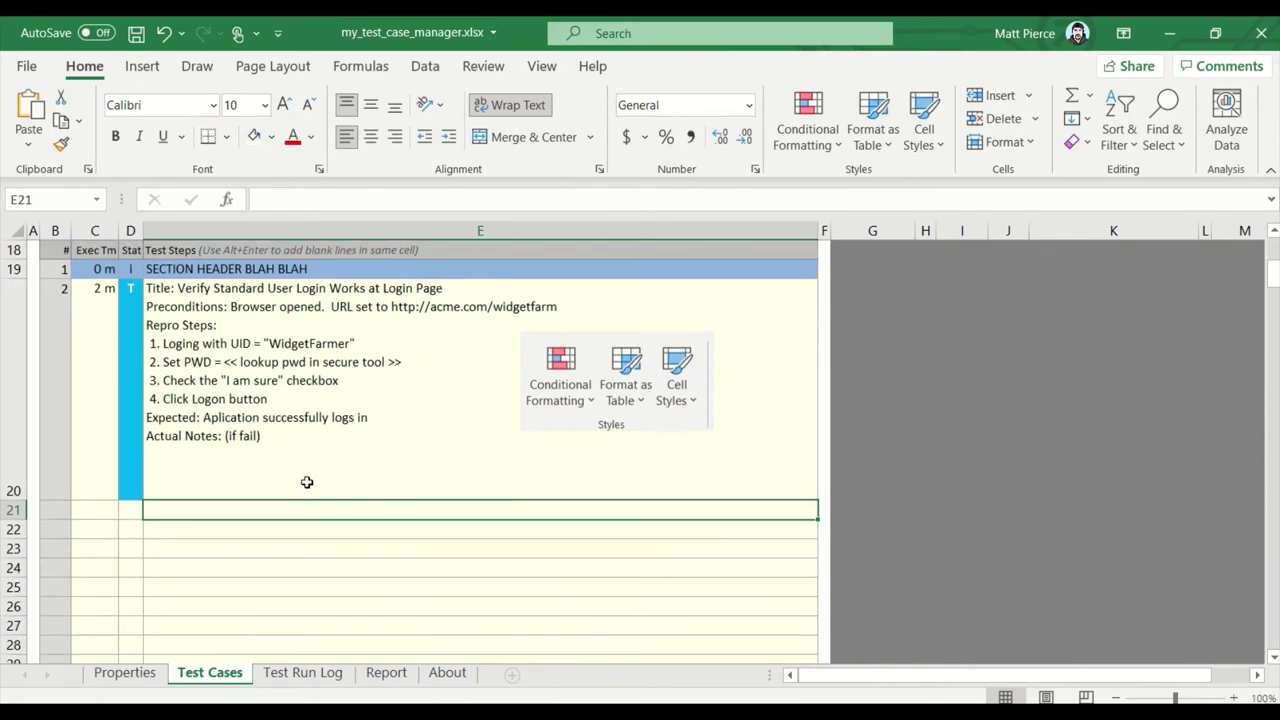
pyautogui.click(193, 527)
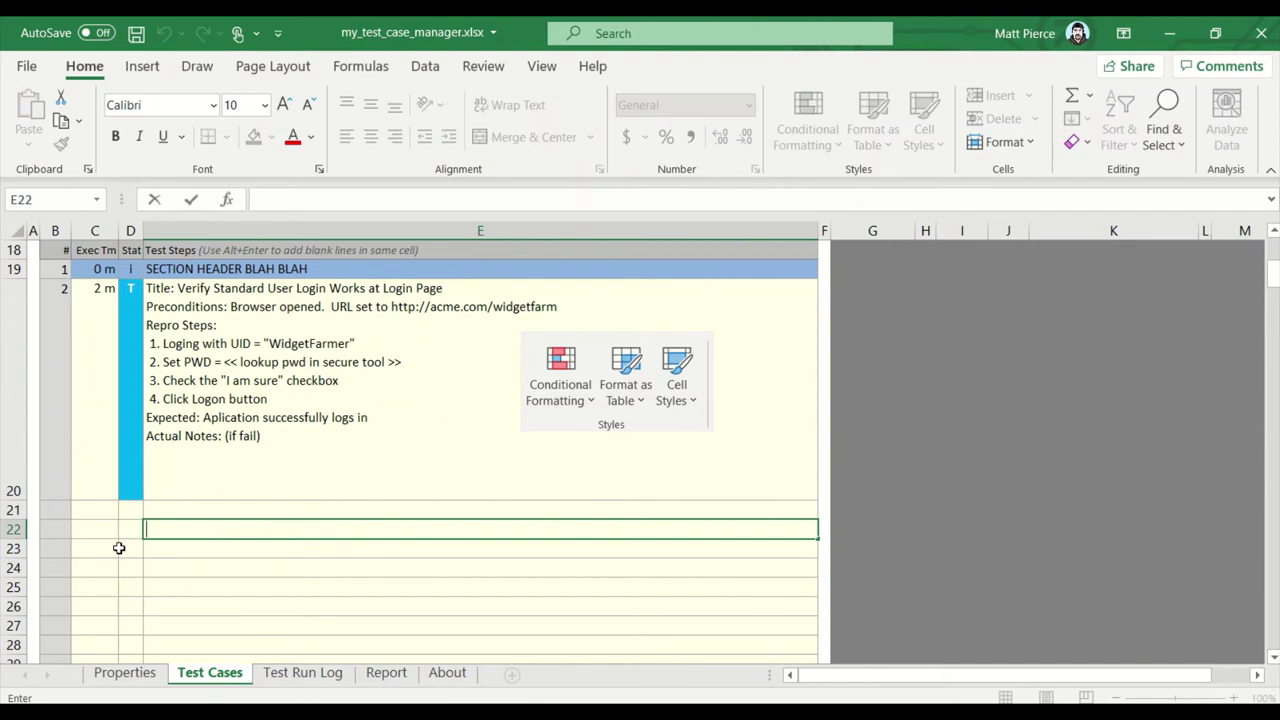
pyautogui.hotkey('alt', 'Return')
pyautogui.hotkey('alt', 'Return')
pyautogui.hotkey('alt', 'Return')
pyautogui.hotkey('alt', 'Return')
pyautogui.hotkey('alt', 'Return')
pyautogui.hotkey('alt', 'Return')
pyautogui.hotkey('ctrl', 'Return')
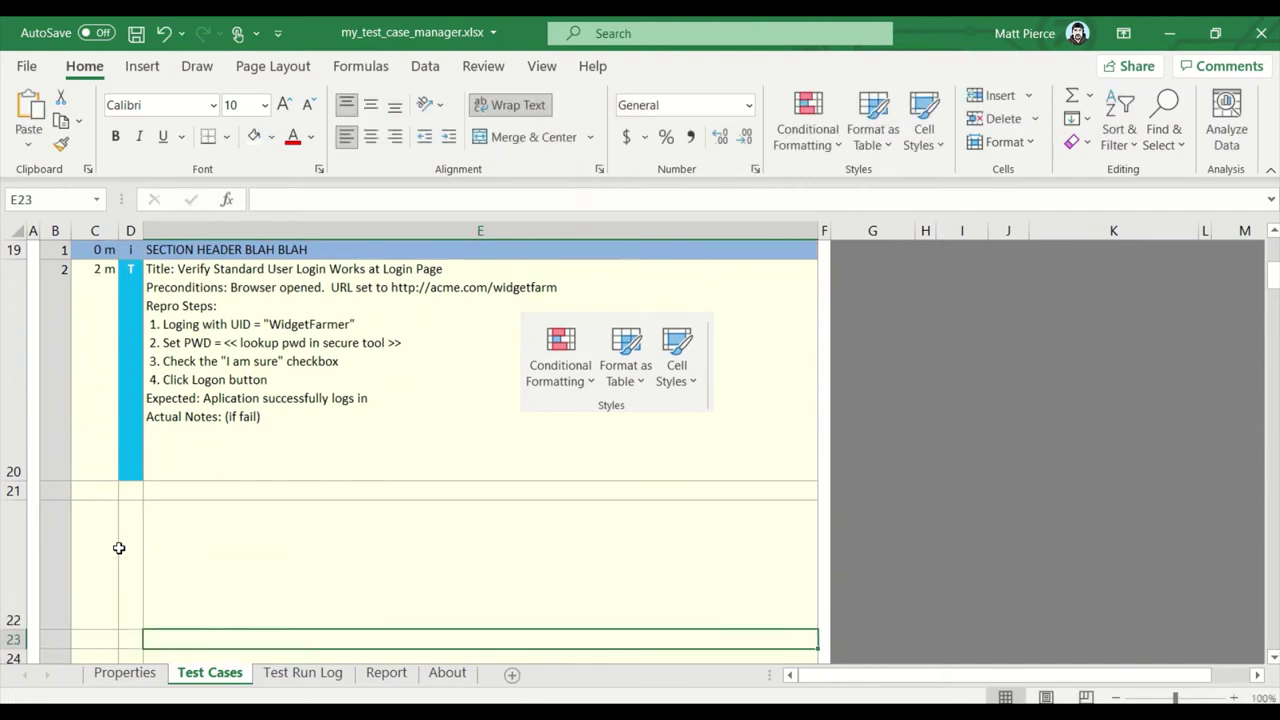
# Step: Make E22 read 'Expected Result:' with blank lines beneath it
pyautogui.write('Expcted')
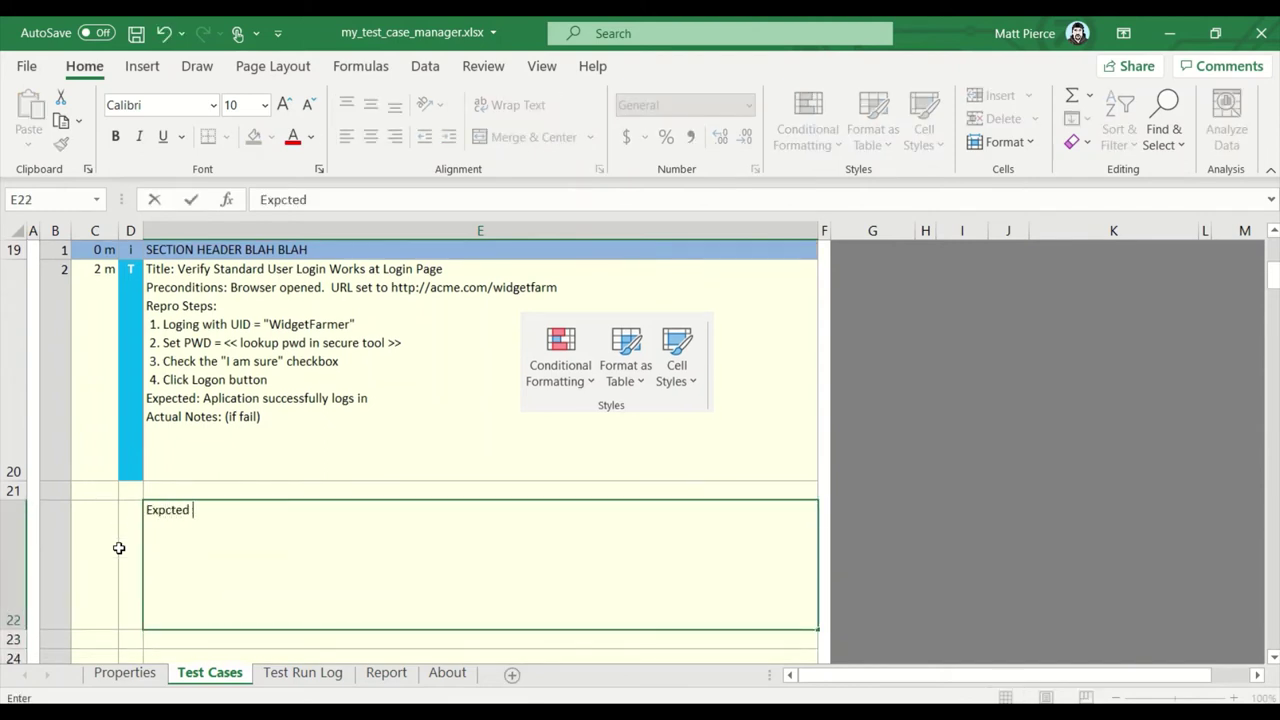
pyautogui.press('BackSpace')
pyautogui.press('BackSpace')
pyautogui.press('BackSpace')
pyautogui.press('BackSpace')
pyautogui.write('e')
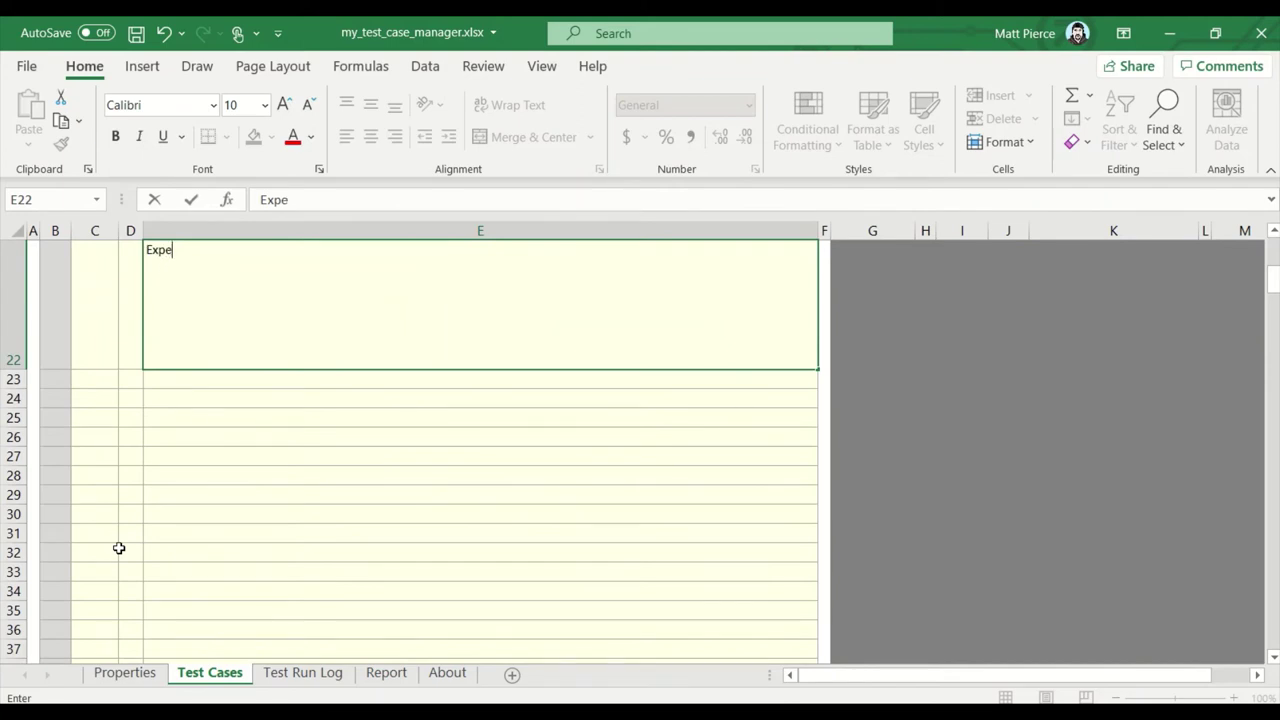
pyautogui.write('ctedResul')
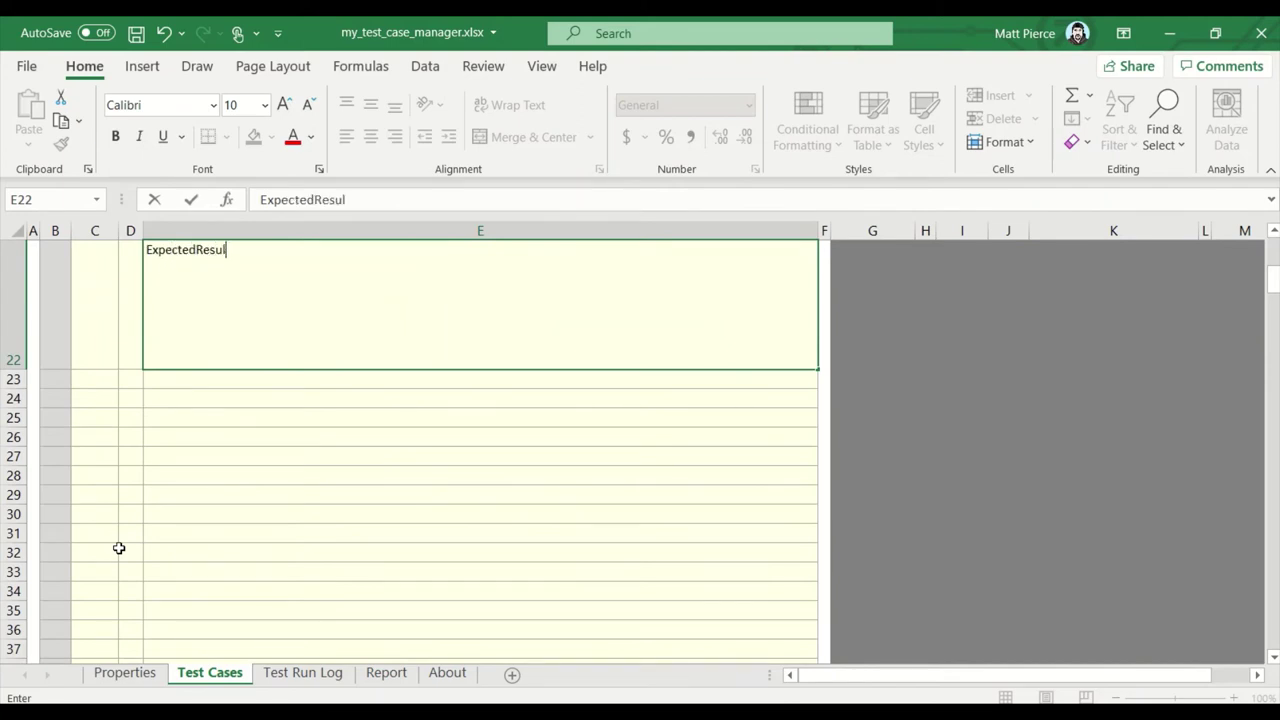
pyautogui.press('Left')
pyautogui.press('Left')
pyautogui.press('Right')
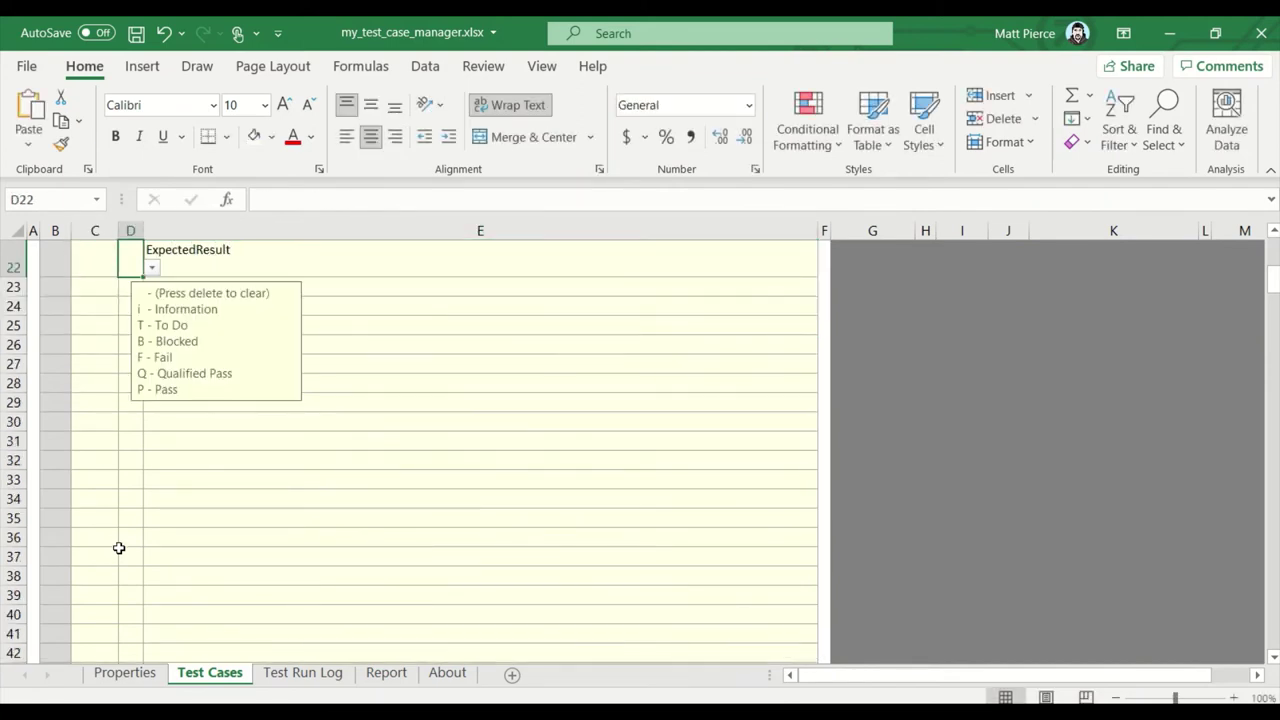
pyautogui.press('Right')
pyautogui.press('F2')
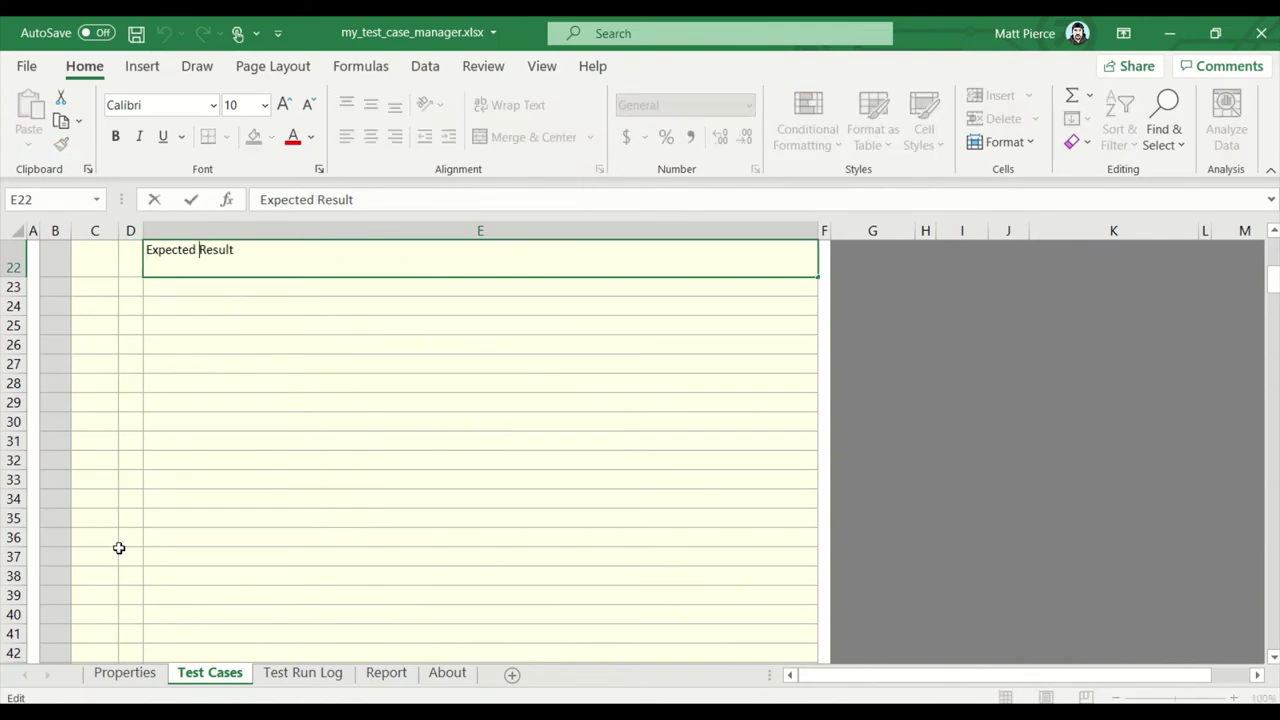
pyautogui.press('End')
pyautogui.hotkey('alt', 'Return')
pyautogui.hotkey('alt', 'Return')
pyautogui.hotkey('alt', 'Return')
pyautogui.hotkey('alt', 'Return')
pyautogui.hotkey('alt', 'Return')
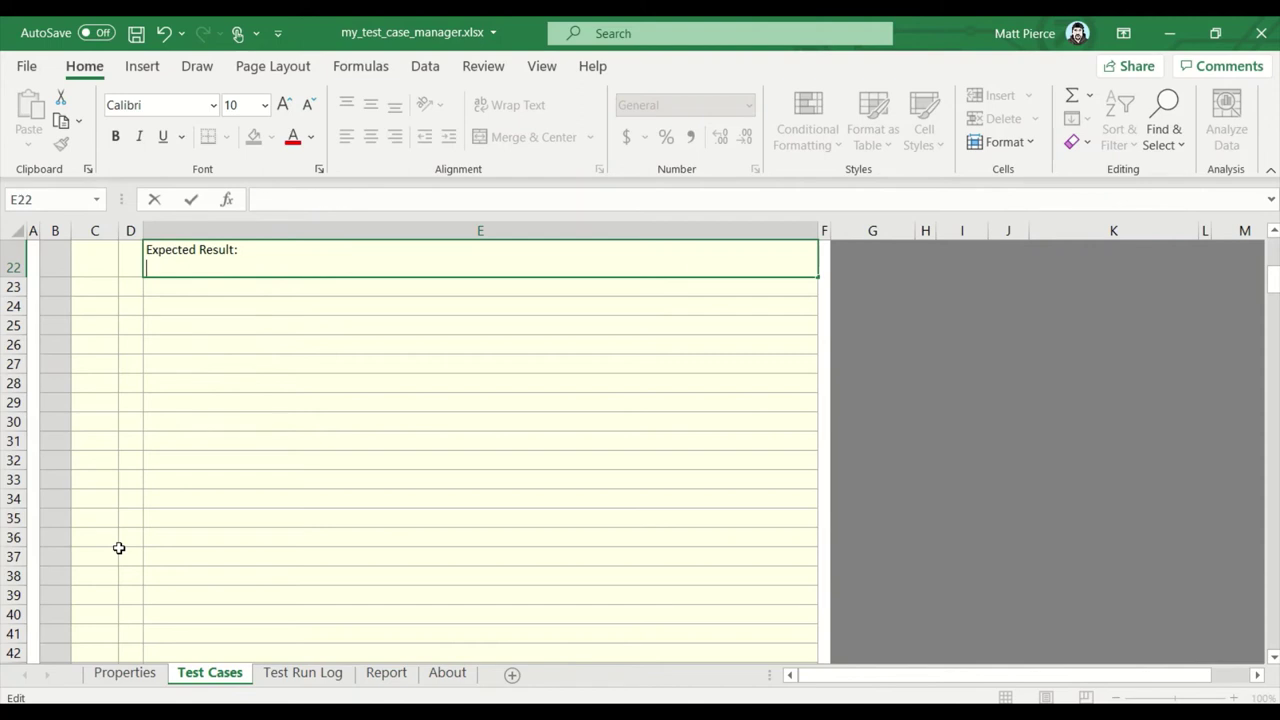
pyautogui.press('Return')
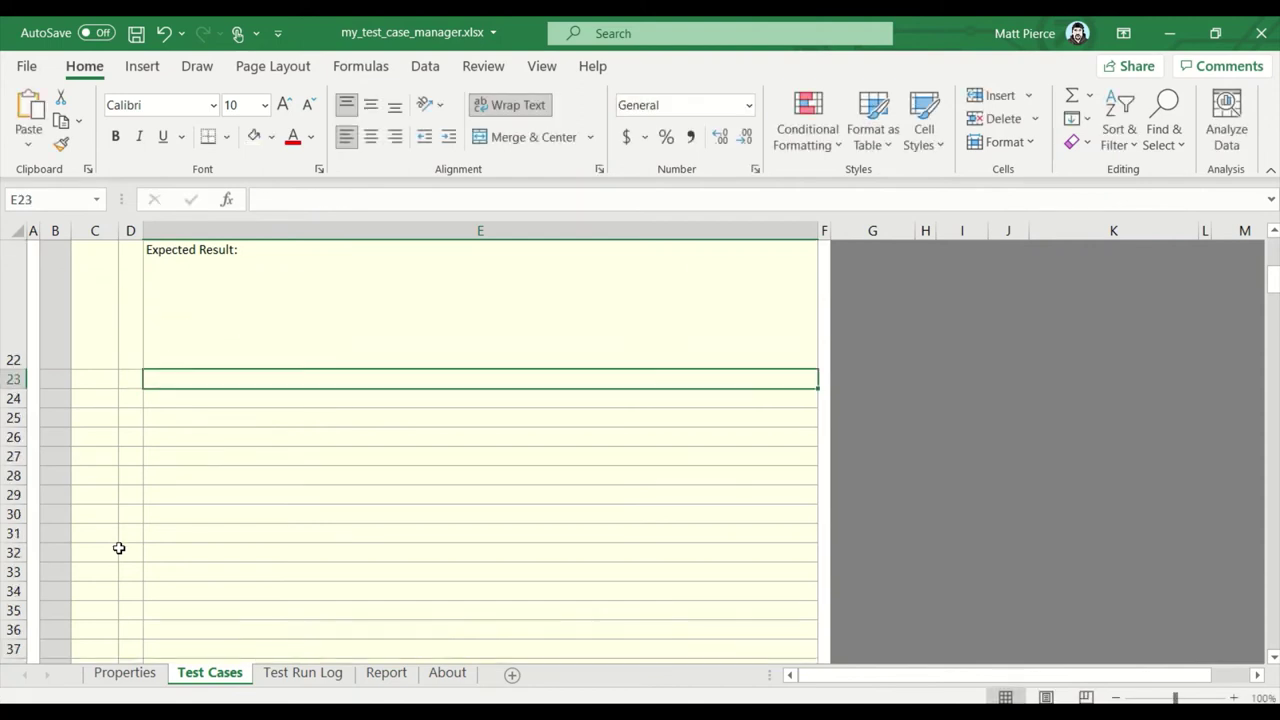
pyautogui.press('Up')
# Step: Move the Styles screenshot picture down over cell E22
pyautogui.scroll(1, 118, 548)
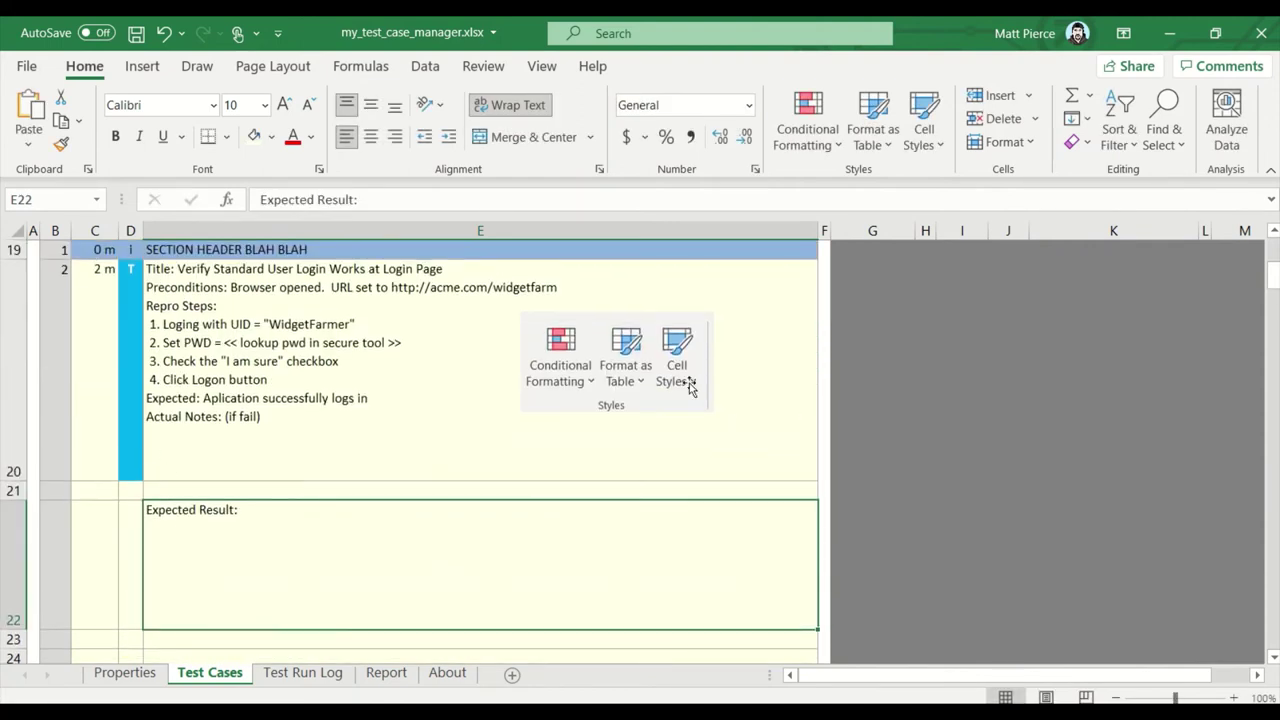
pyautogui.moveTo(641, 372); pyautogui.dragTo(421, 572)
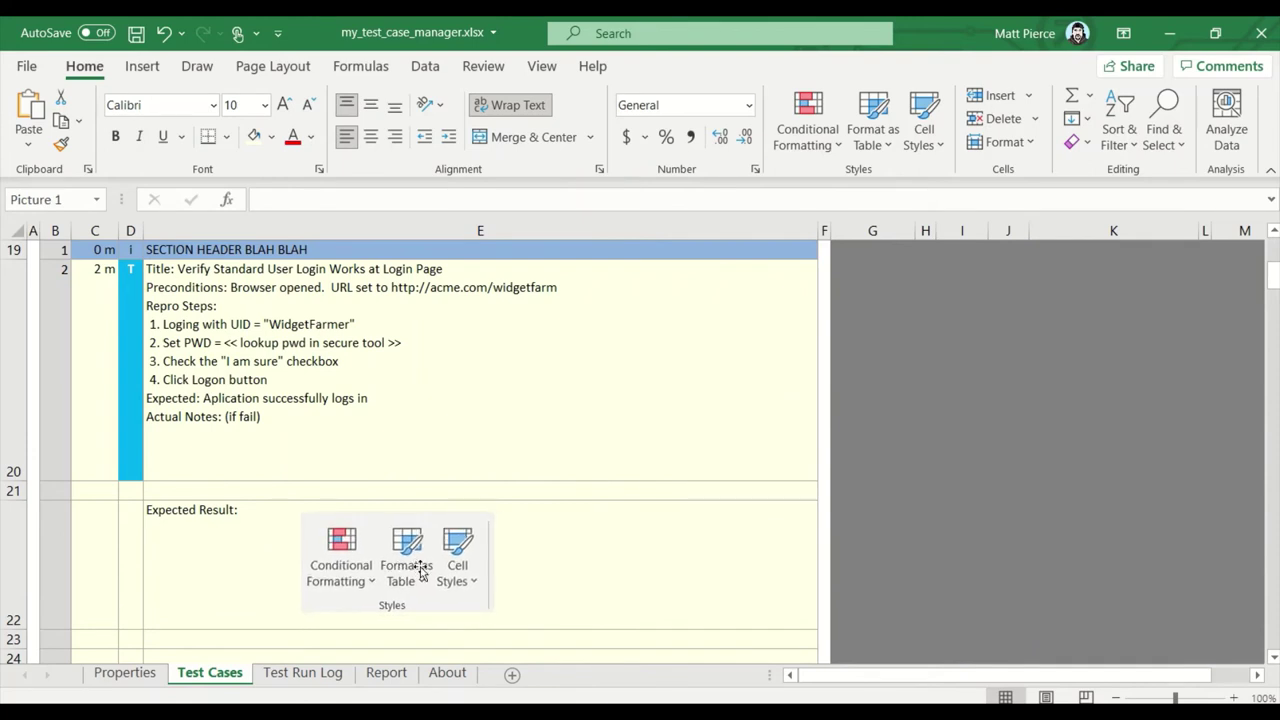
pyautogui.click(182, 494)
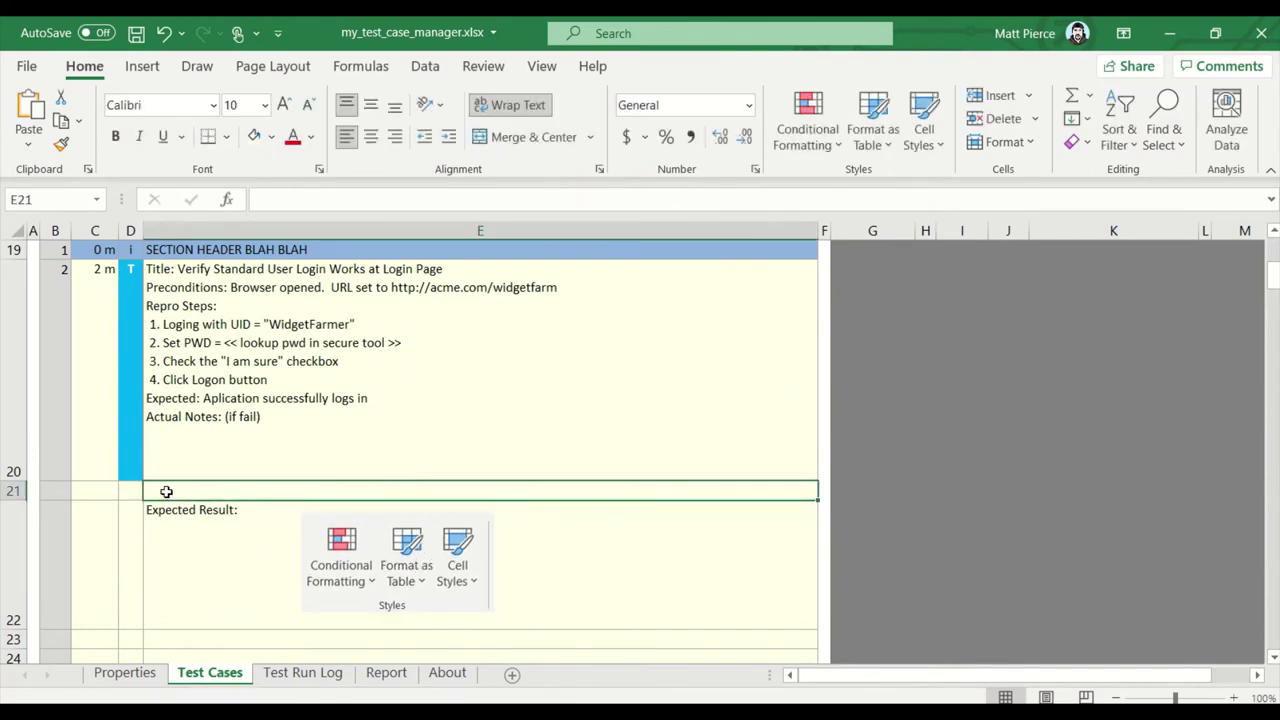
pyautogui.doubleClick(166, 491)
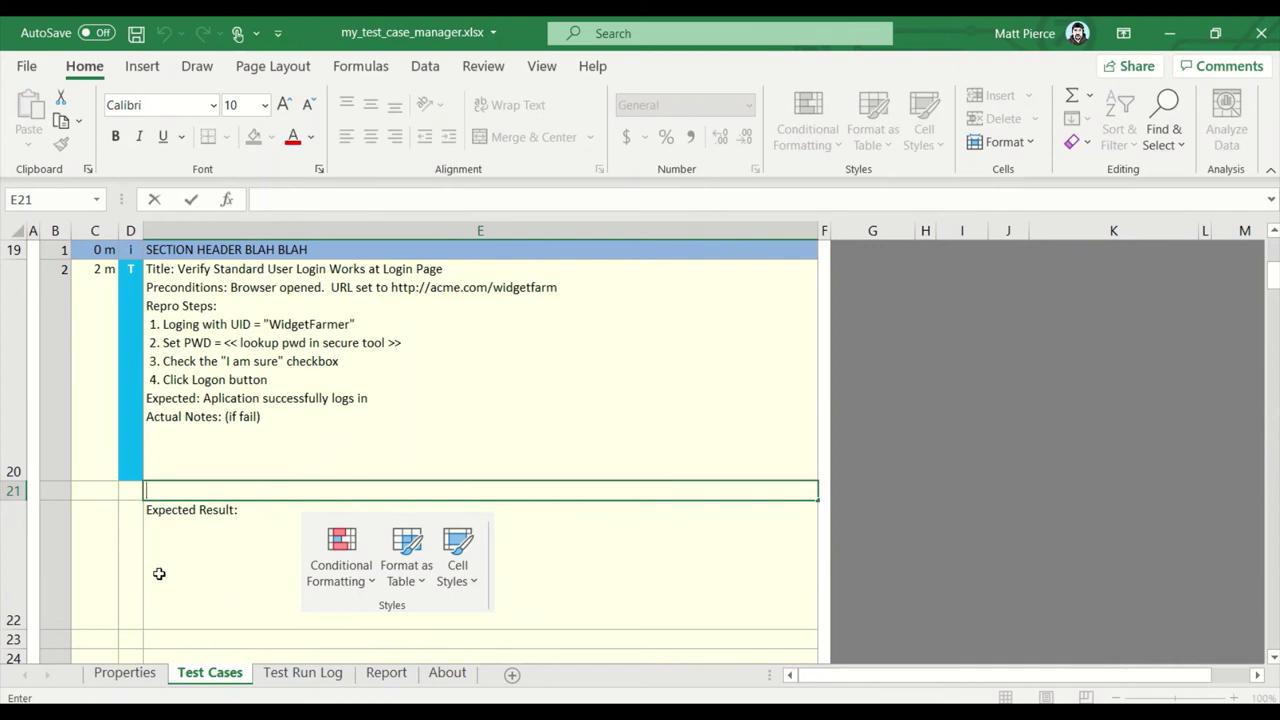
# Step: Enter 'Title: adfdsf daf fds' in E21 followed by a blank line
pyautogui.write('Title: adfdsf daf fds')
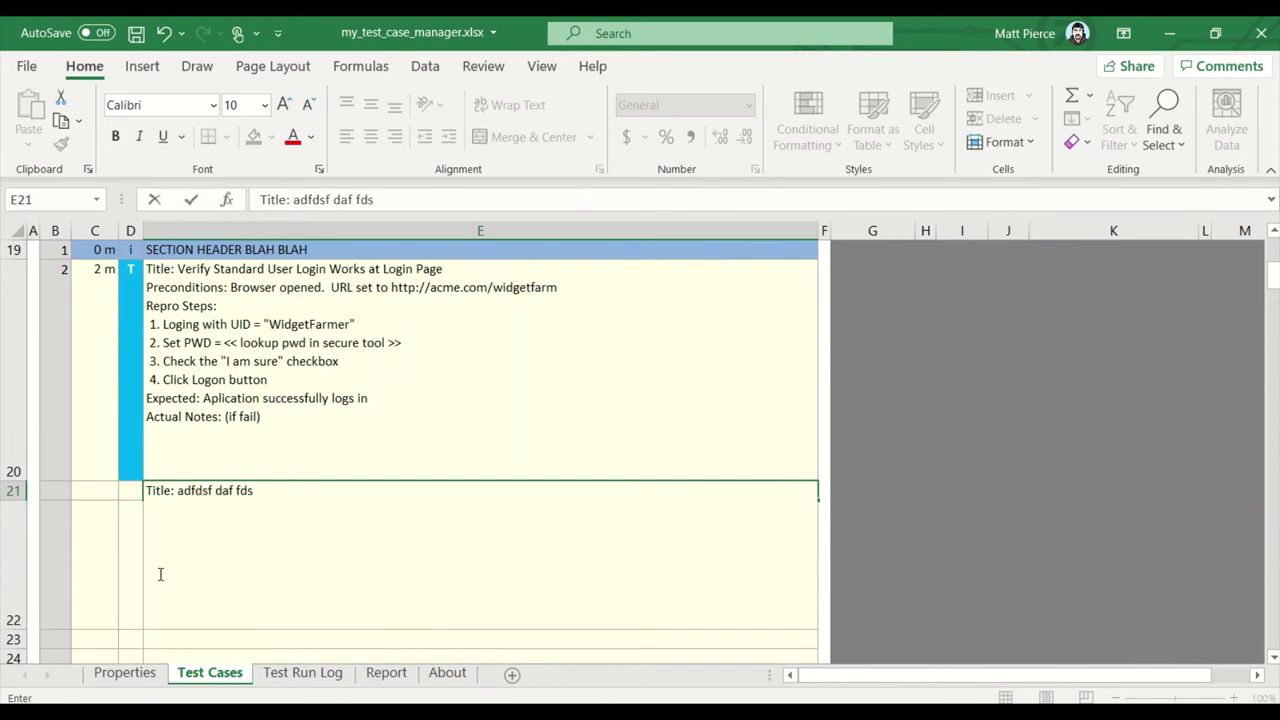
pyautogui.hotkey('alt', 'Return')
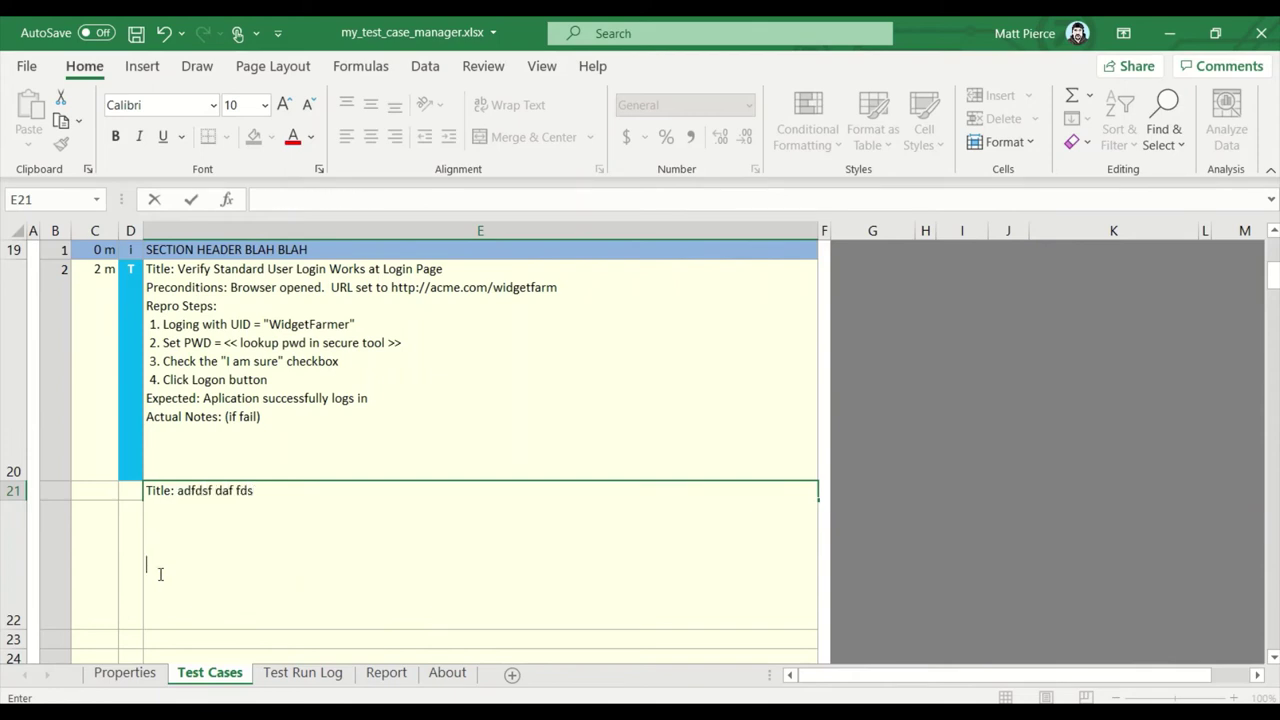
pyautogui.press('Return')
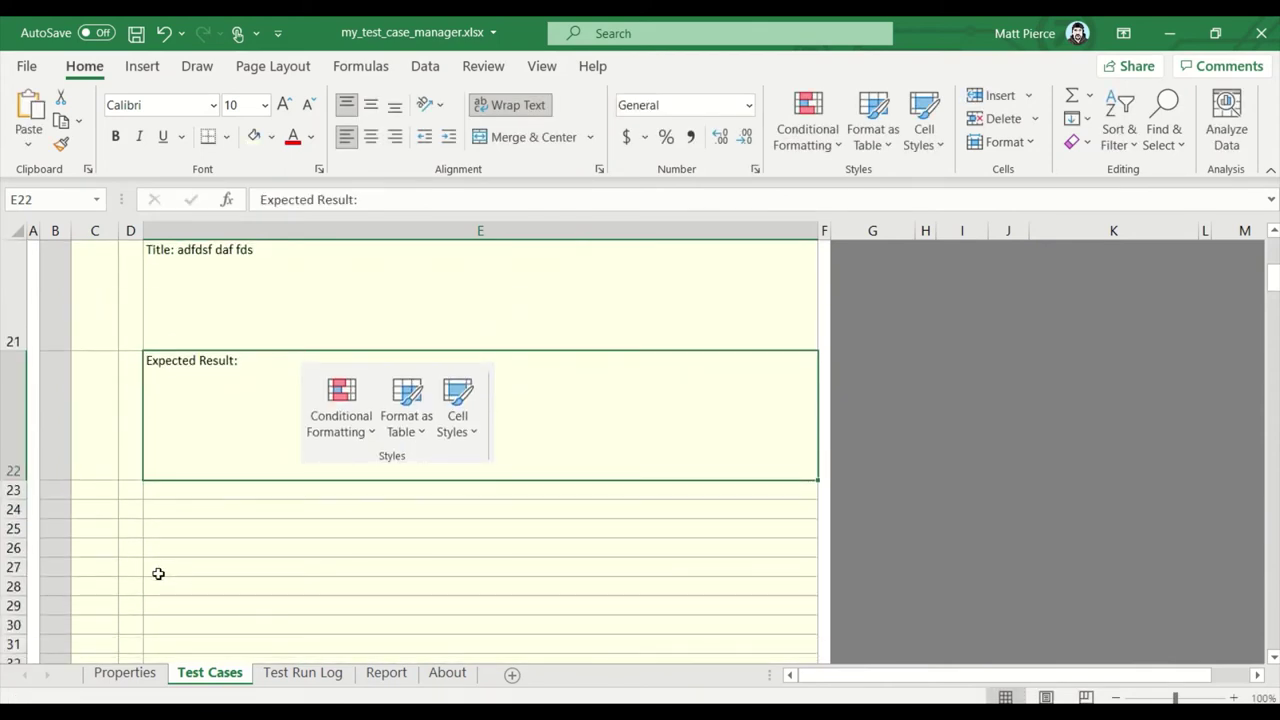
pyautogui.scroll(2, 234, 491)
pyautogui.scroll(-2, 300, 500)
pyautogui.click(12, 418)
# Step: Select the Styles picture, then deselect it and reselect the title cell E21
pyautogui.scroll(1, 280, 491)
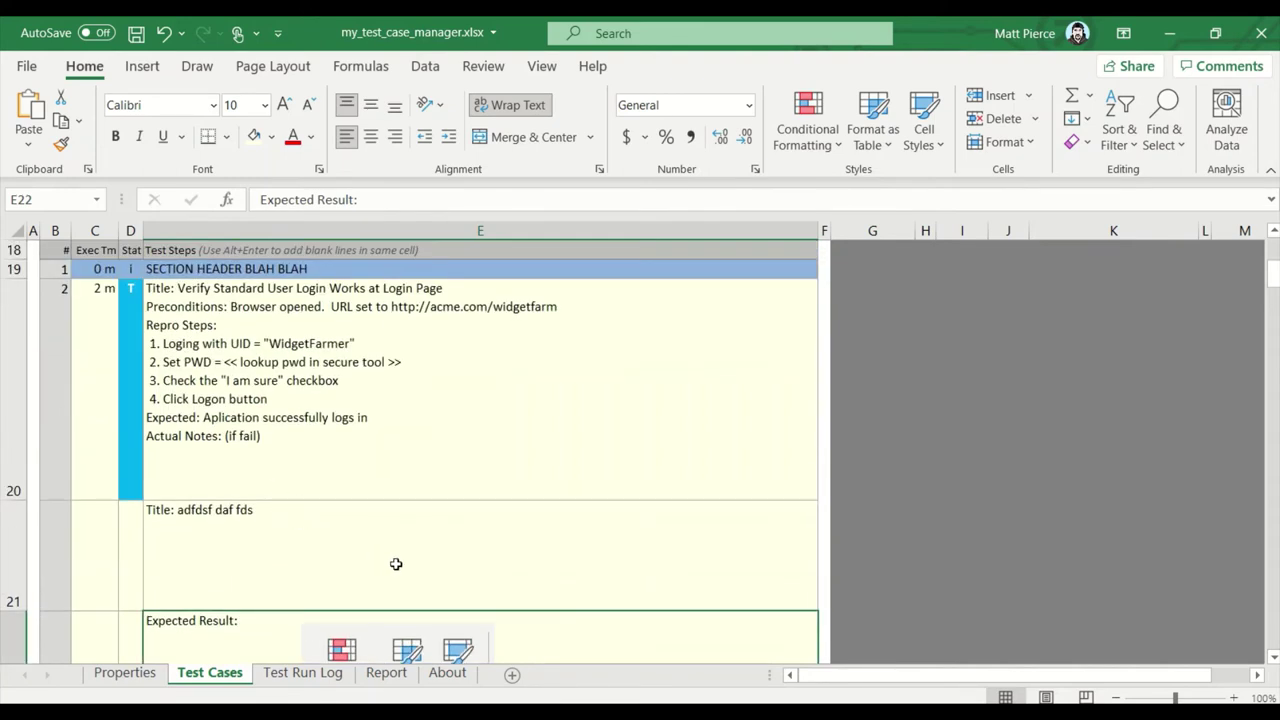
pyautogui.scroll(-1, 396, 564)
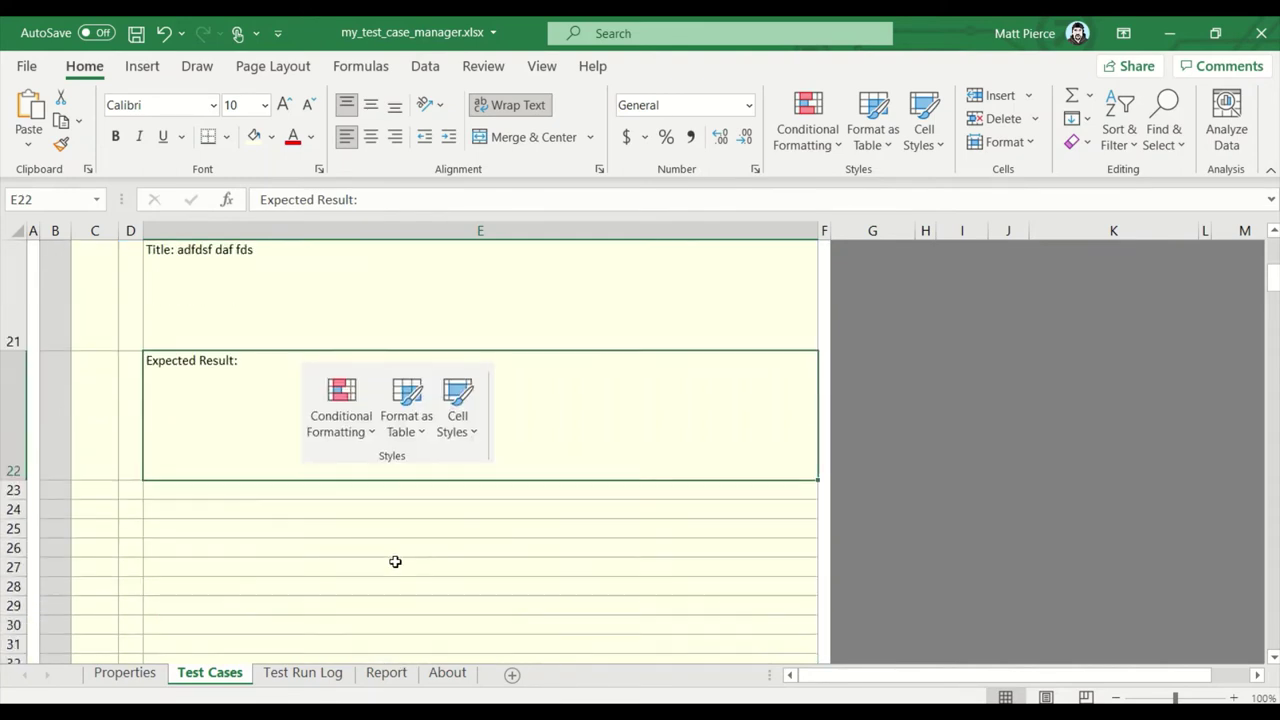
pyautogui.click(422, 414)
pyautogui.click(575, 440)
pyautogui.scroll(1, 340, 455)
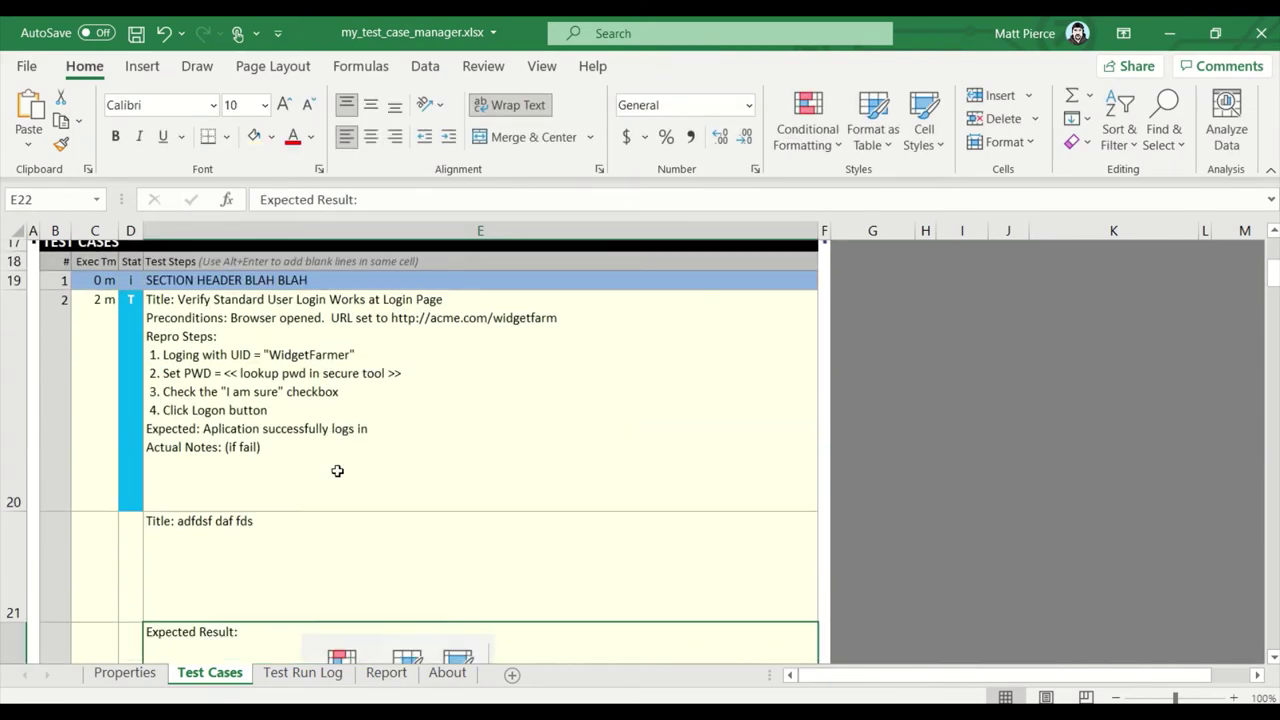
pyautogui.click(344, 572)
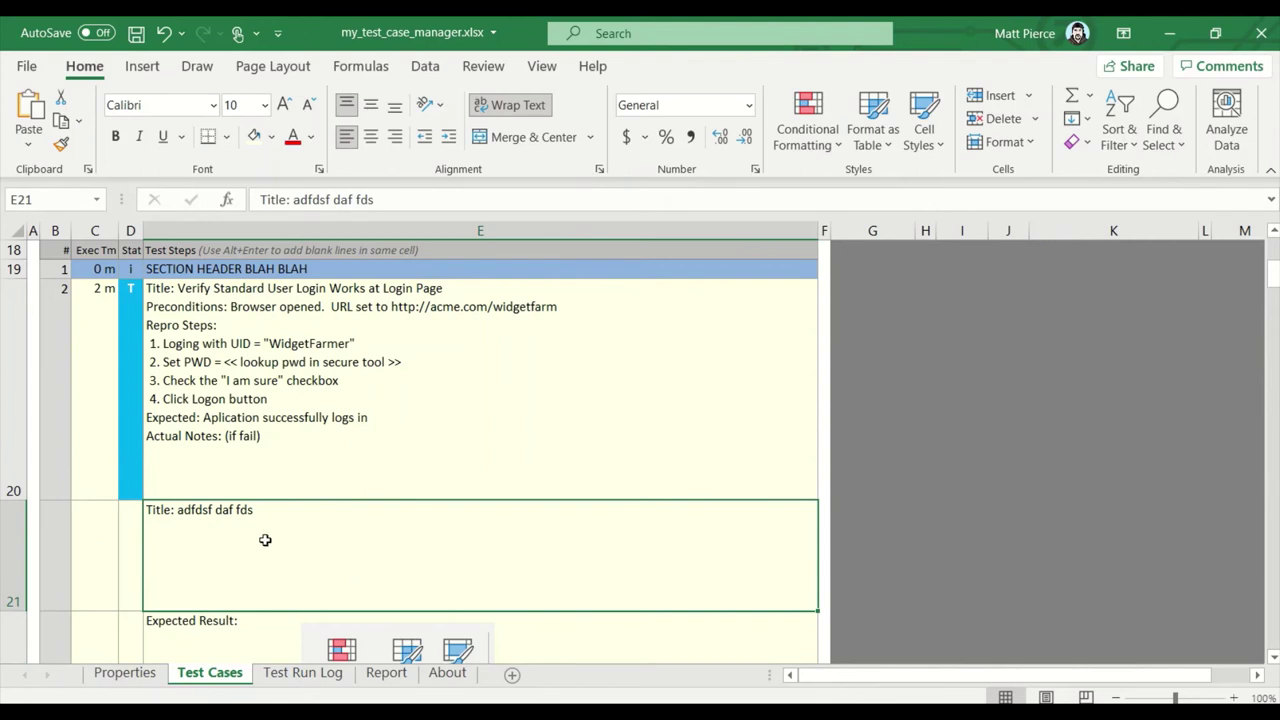
pyautogui.scroll(-1, 171, 549)
# Step: Give row 22 status i with 0 minutes, and row 21 status T with 5 minutes
pyautogui.click(129, 418)
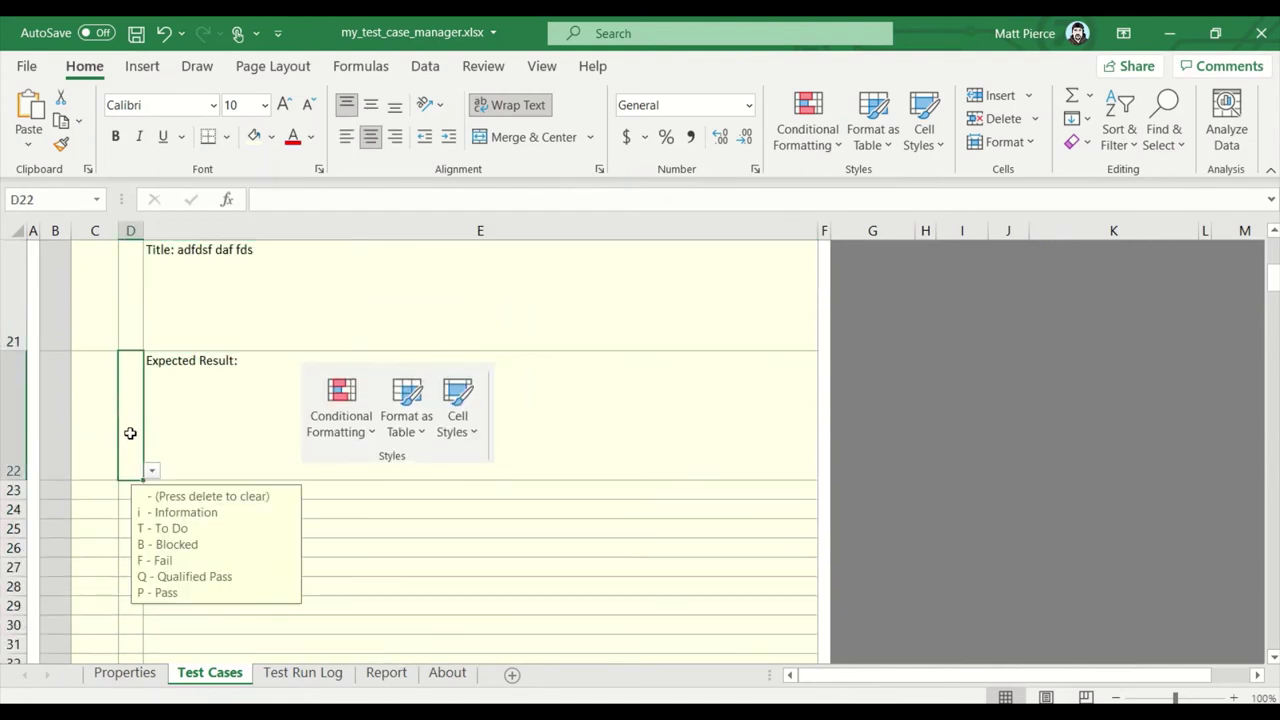
pyautogui.write('i')
pyautogui.press('Left')
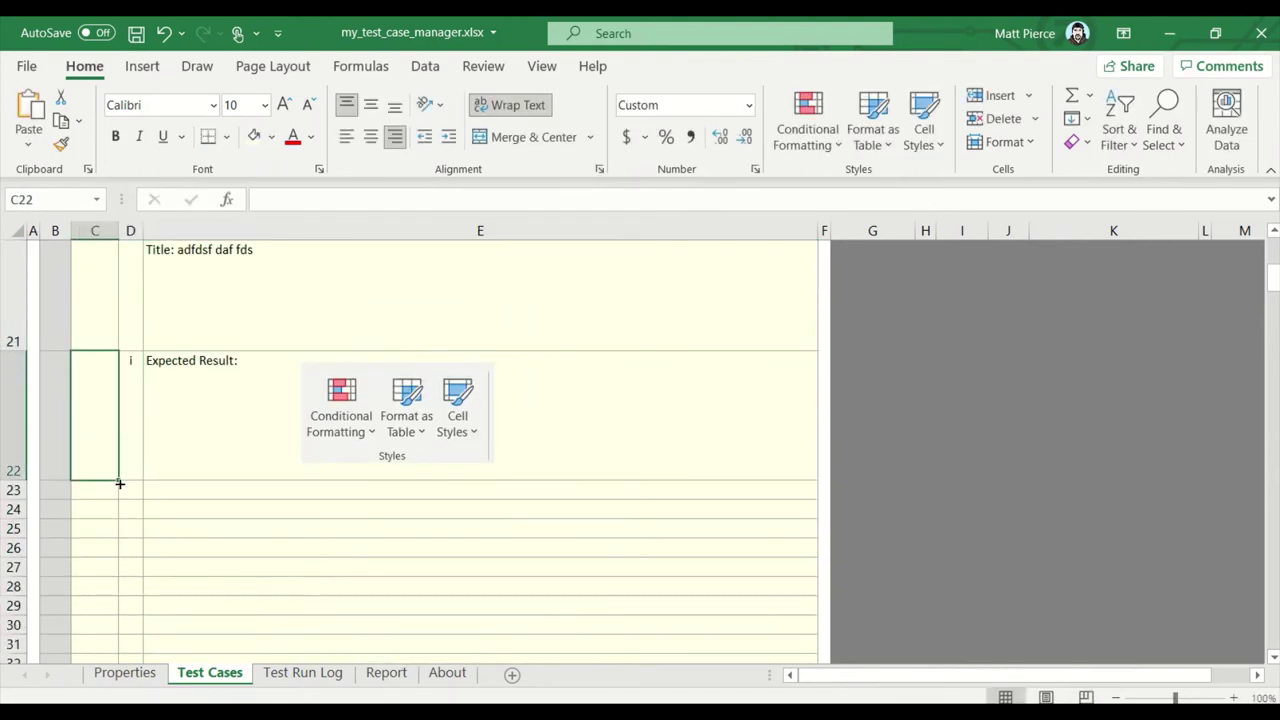
pyautogui.write('0')
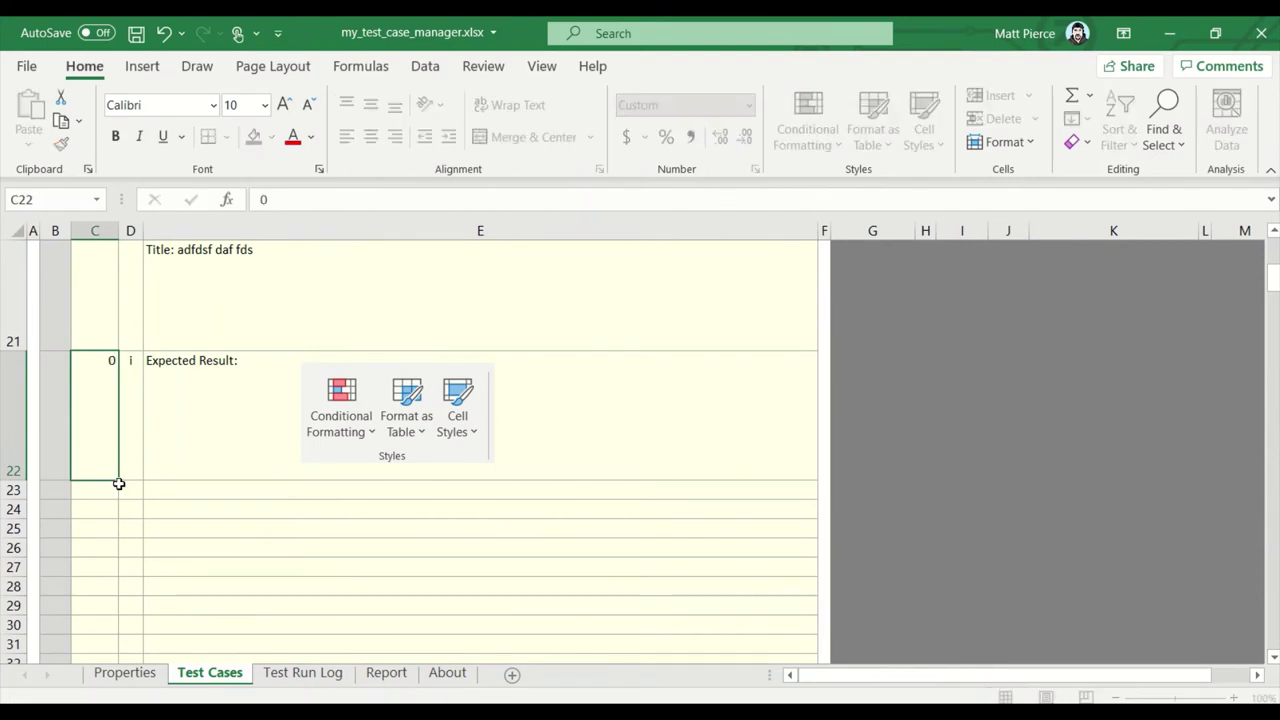
pyautogui.press('Up')
pyautogui.press('Right')
pyautogui.scroll(1, 118, 484)
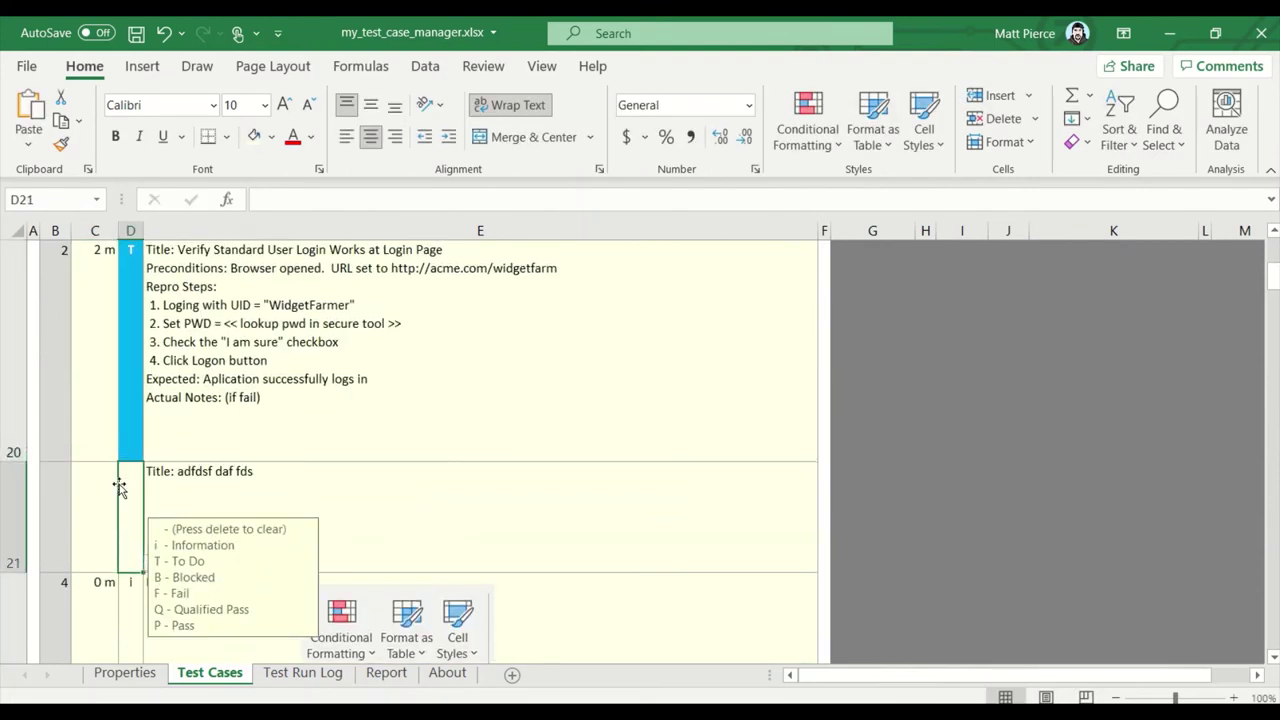
pyautogui.write('T')
pyautogui.press('Left')
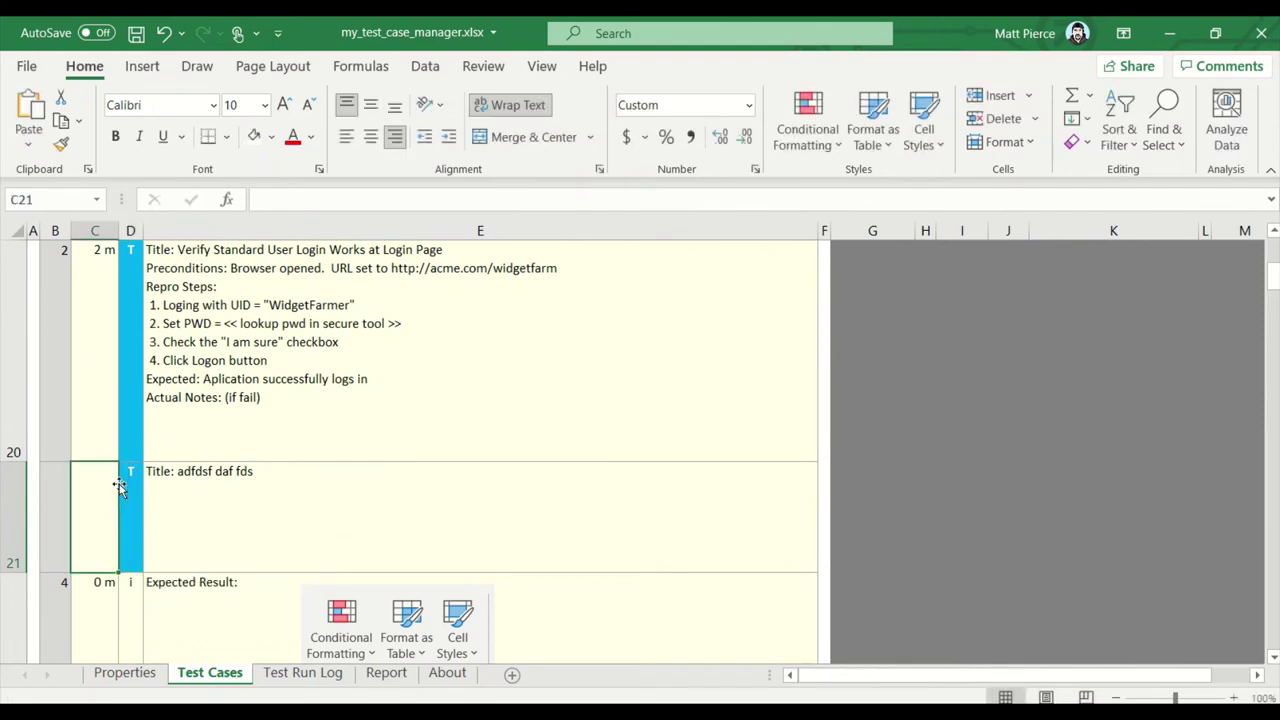
pyautogui.write('5')
pyautogui.press('Right')
pyautogui.press('Right')
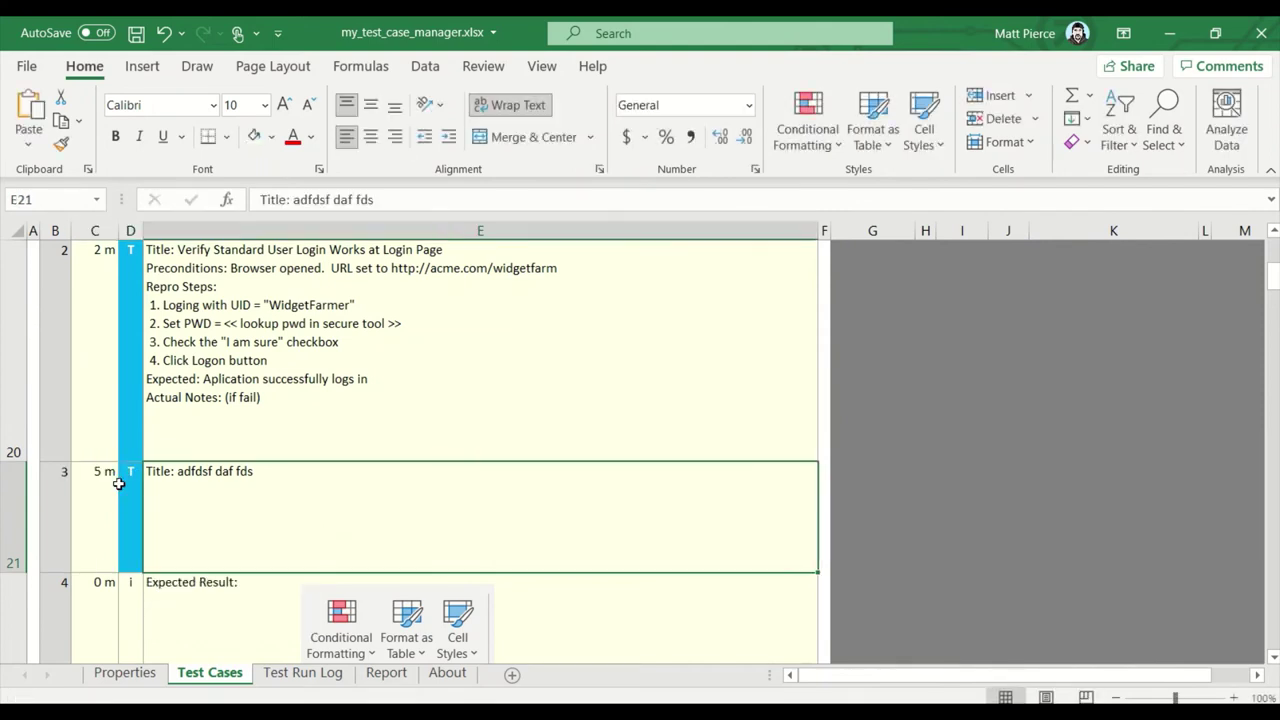
# Step: Add lines ADFAAFD, AF adfsasdf and asdfasdf under the test case 3 title in E21
pyautogui.press('F2')
pyautogui.hotkey('alt', 'Return')
pyautogui.hotkey('alt', 'Return')
pyautogui.hotkey('alt', 'Return')
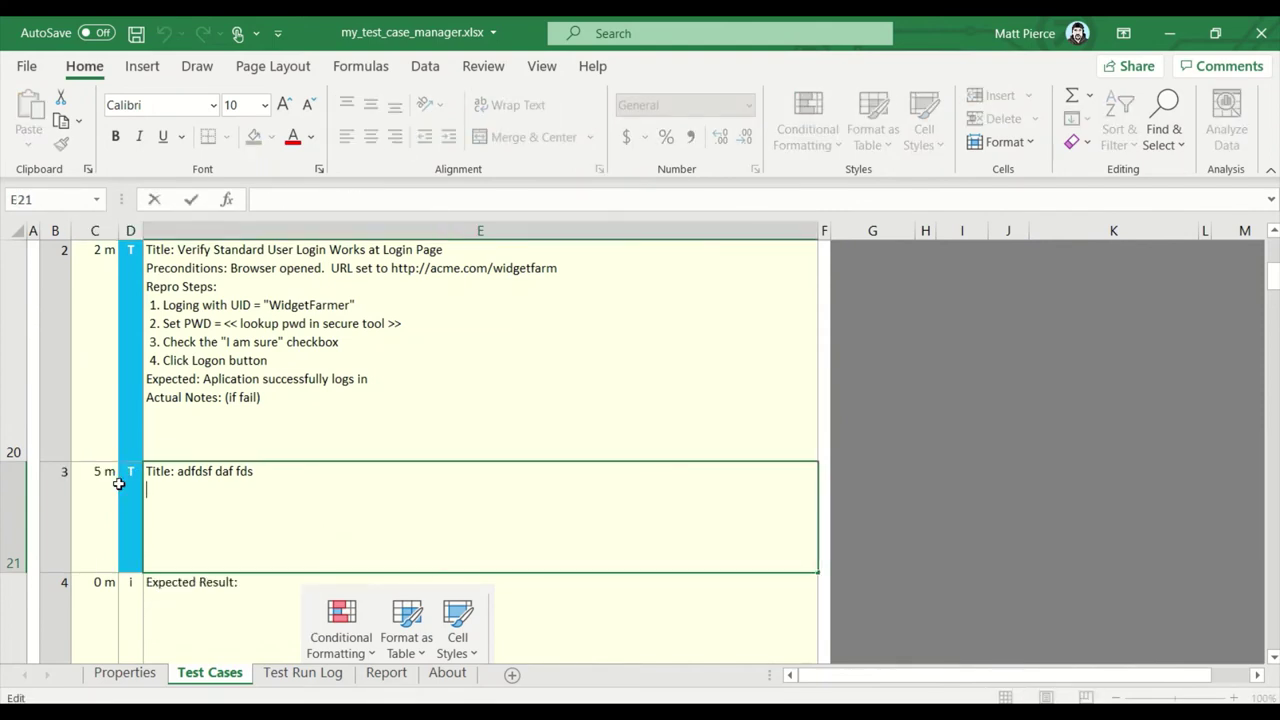
pyautogui.write('ADFAAFD')
pyautogui.hotkey('alt', 'Return')
pyautogui.write('AF ')
pyautogui.write('adfsasdf')
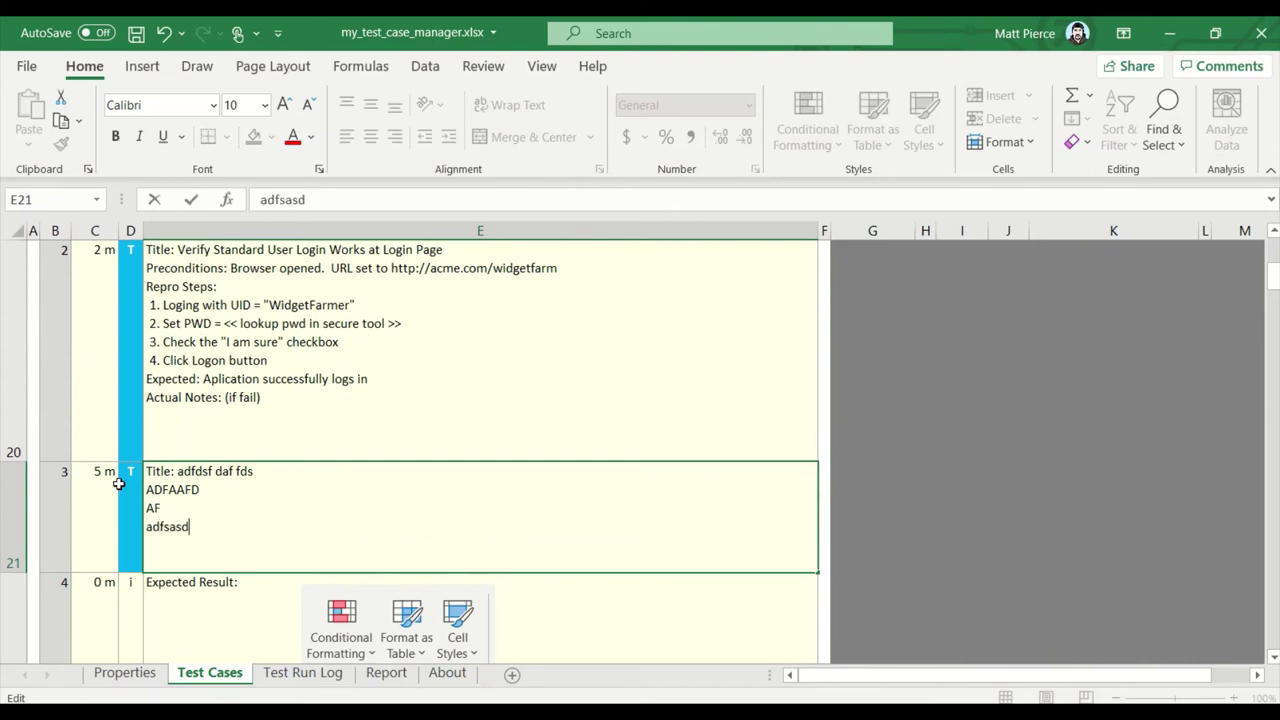
pyautogui.hotkey('alt', 'Return')
pyautogui.write('asdfasdf')
pyautogui.press('Return')
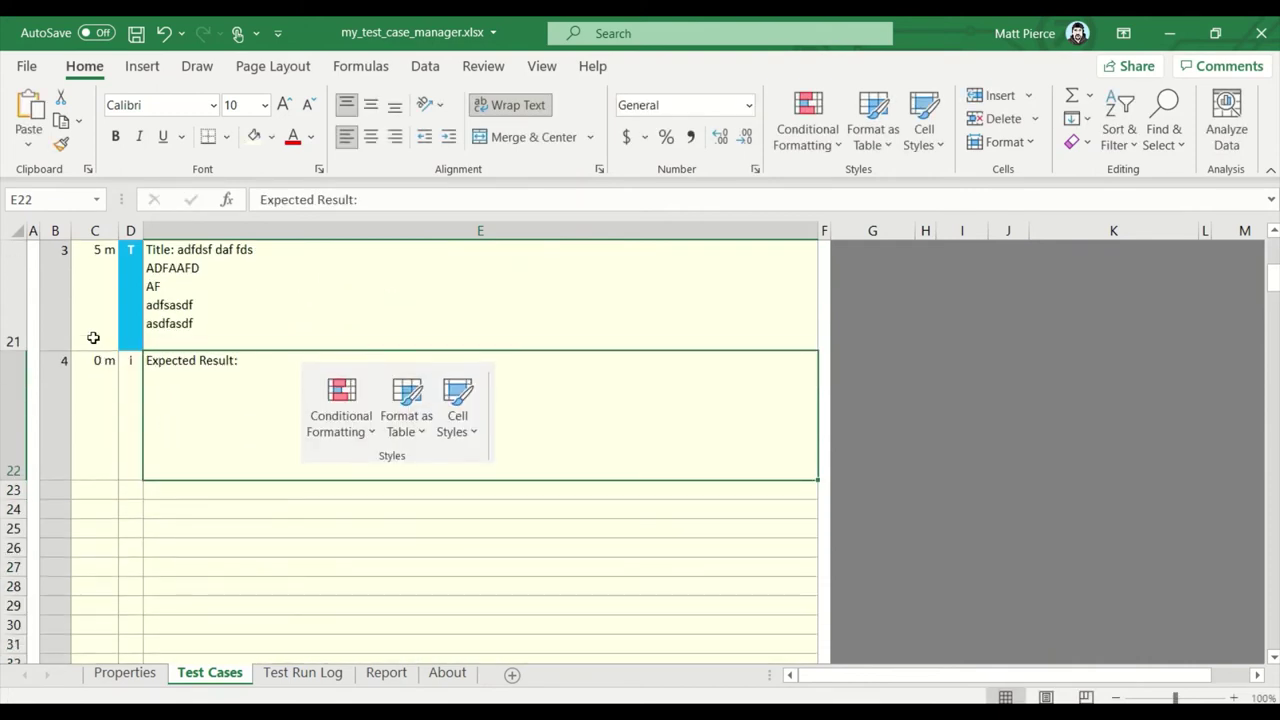
# Step: Review the test case 3 steps cell, then select the Expected Result cell E22
pyautogui.moveTo(94, 334); pyautogui.dragTo(240, 406)
pyautogui.scroll(1, 203, 456)
pyautogui.scroll(2, 203, 456)
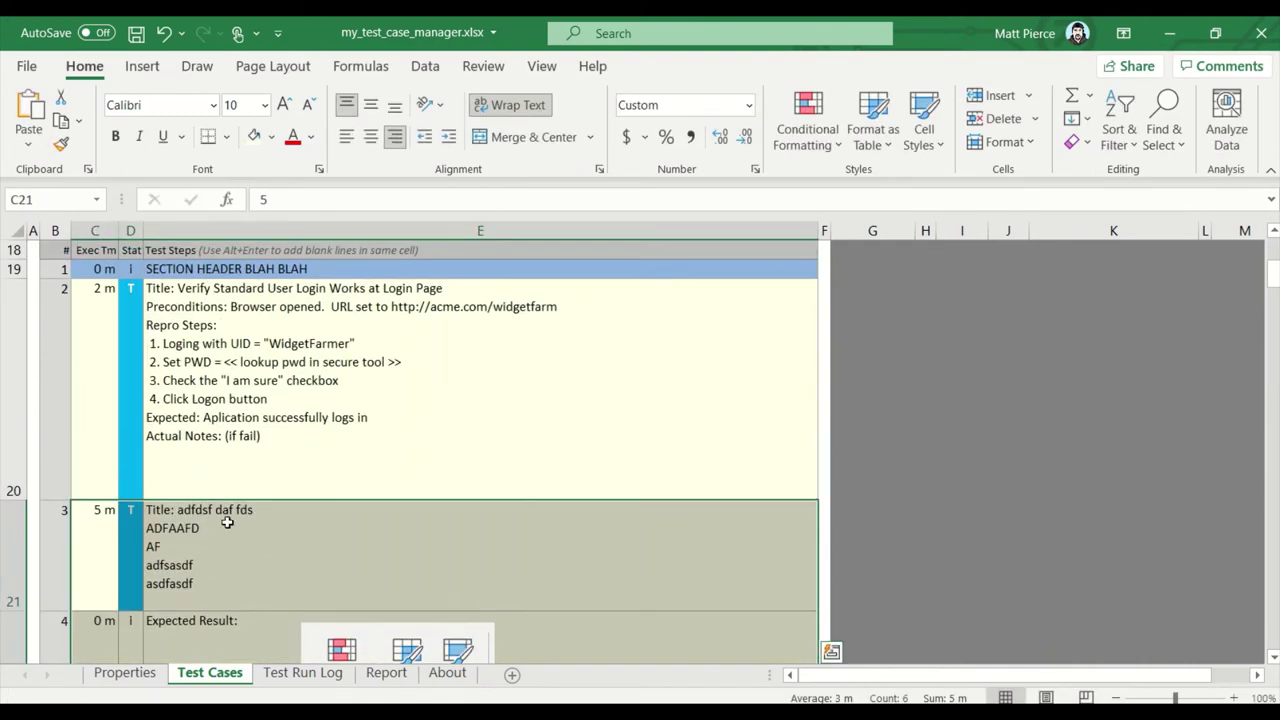
pyautogui.scroll(-3, 228, 523)
pyautogui.click(238, 301)
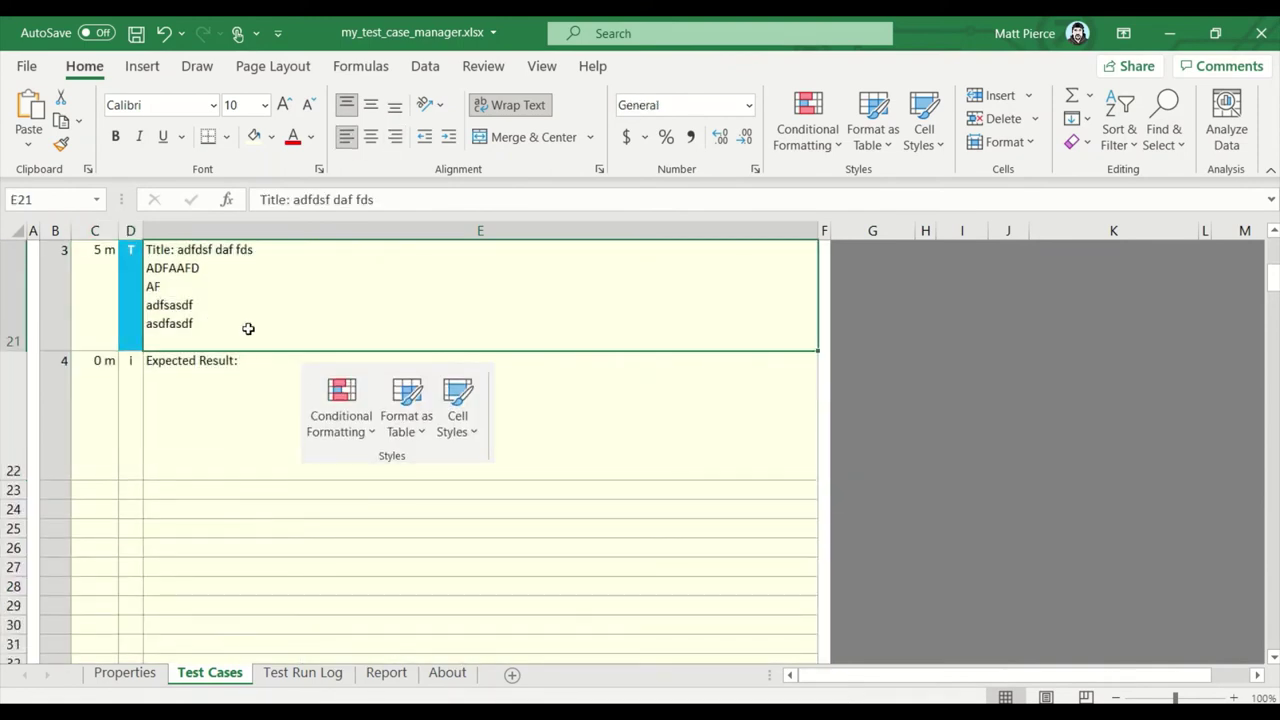
pyautogui.click(208, 388)
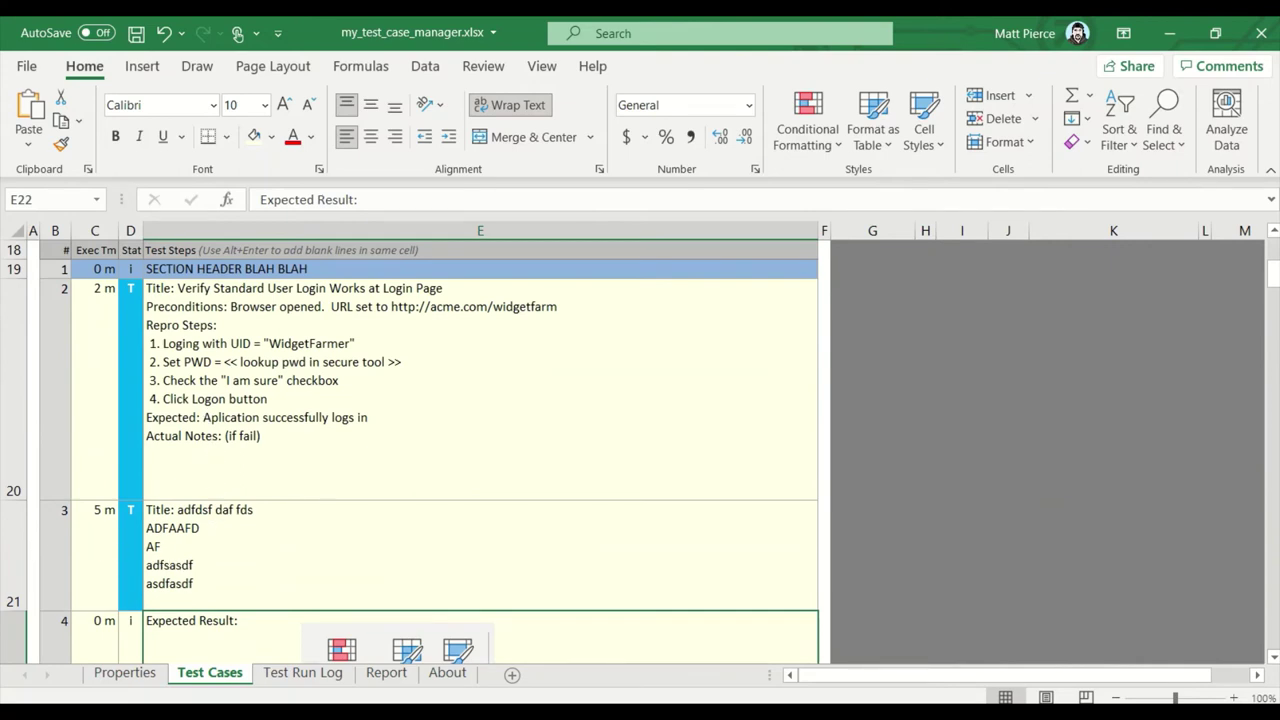
# Step: Enter 'Validate SQL asdfasdf asdfsdf sdf sd' as the step text in E23
pyautogui.scroll(-1, 297, 603)
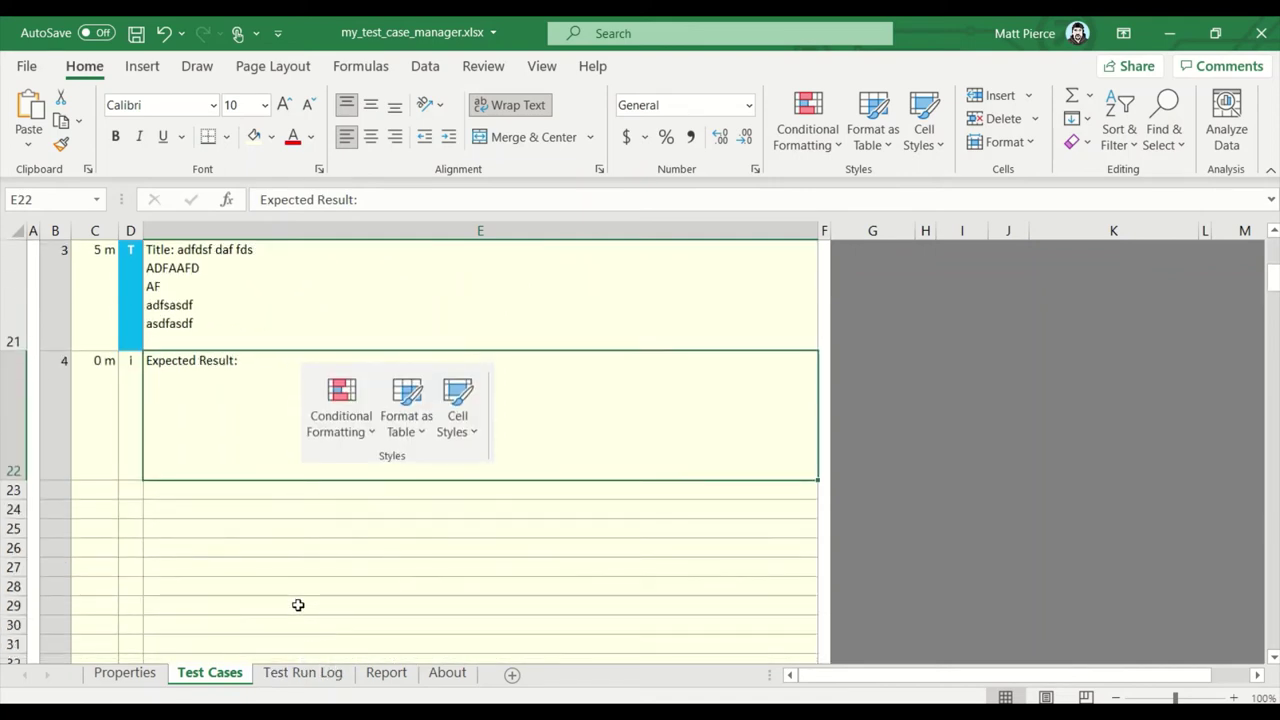
pyautogui.doubleClick(171, 494)
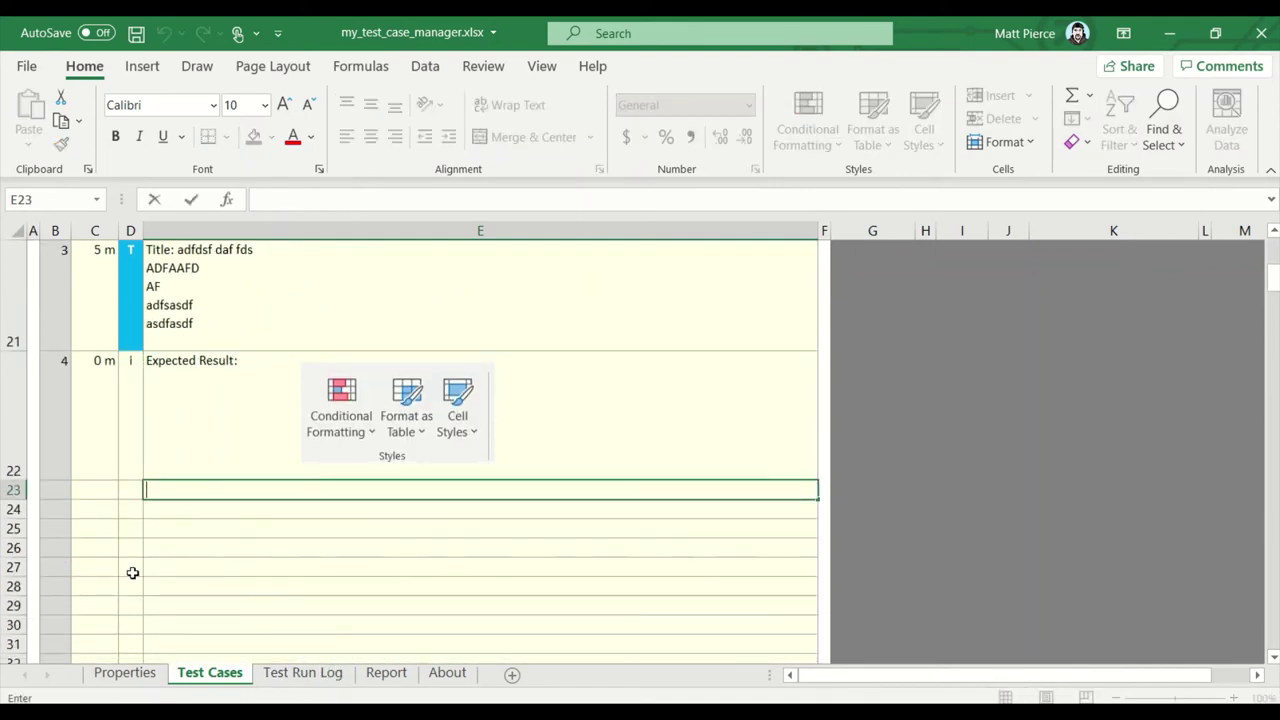
pyautogui.hotkey('alt', 'Return')
pyautogui.hotkey('alt', 'Return')
pyautogui.hotkey('alt', 'Return')
pyautogui.hotkey('alt', 'Return')
pyautogui.hotkey('alt', 'Return')
pyautogui.hotkey('ctrl', 'Return')
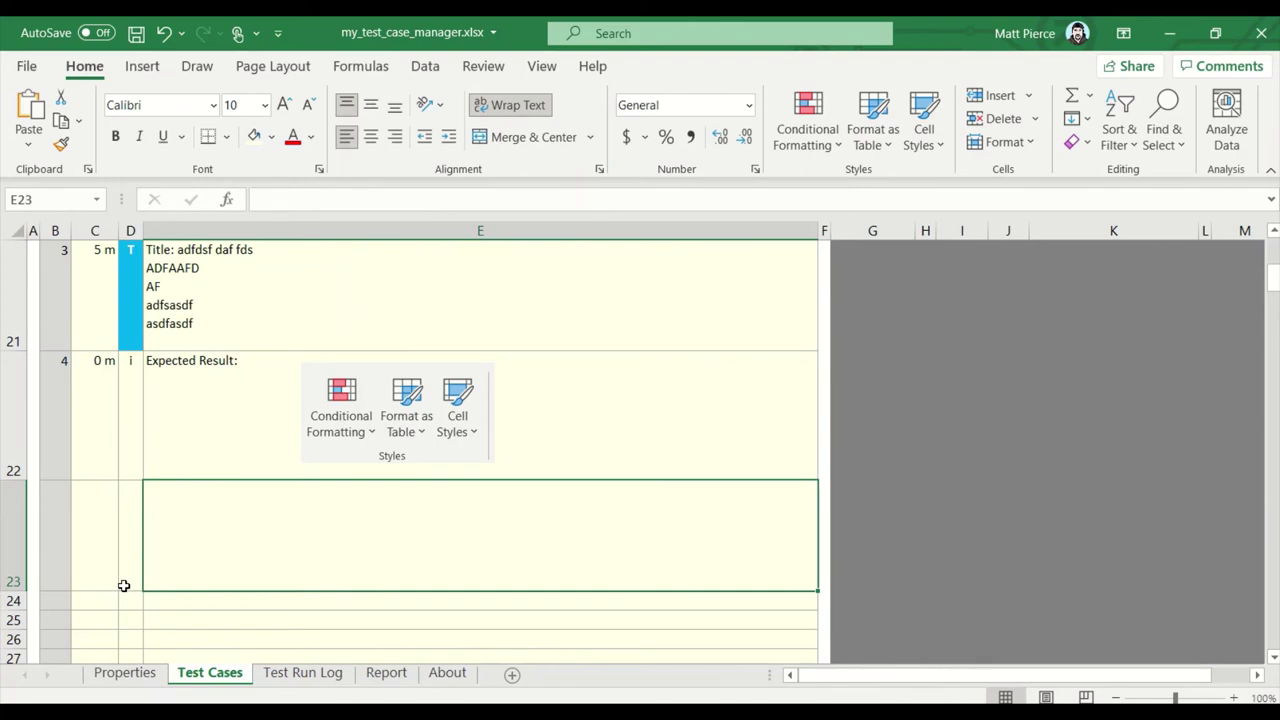
pyautogui.press('Delete')
pyautogui.press('Down')
pyautogui.press('Up')
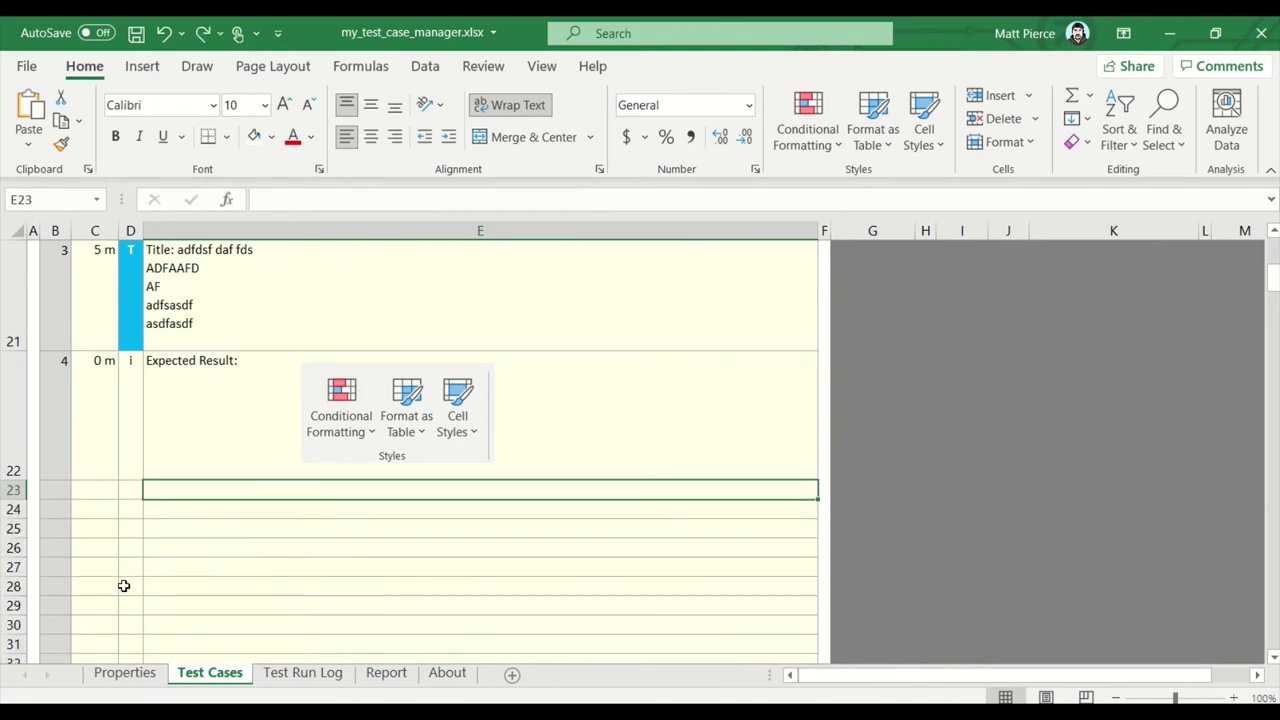
pyautogui.write('Validate SQL')
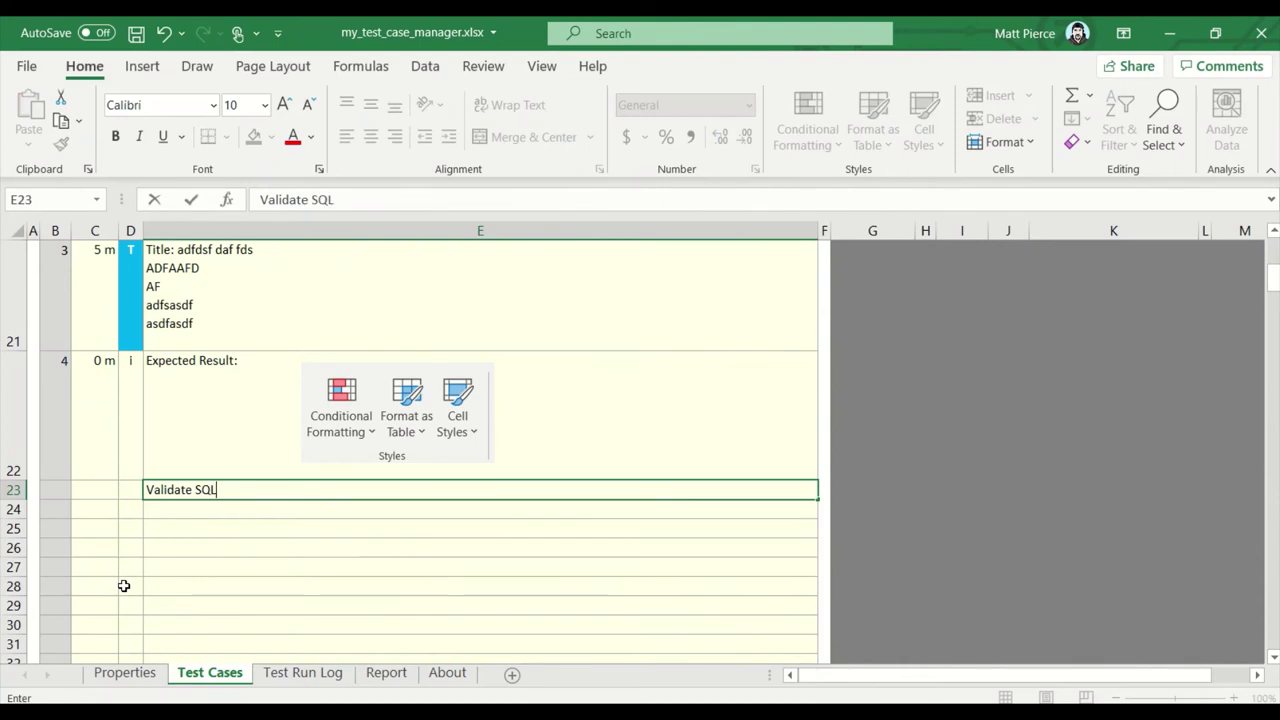
pyautogui.write(' asdfasdf asdfsdf sdf sd')
pyautogui.press('Return')
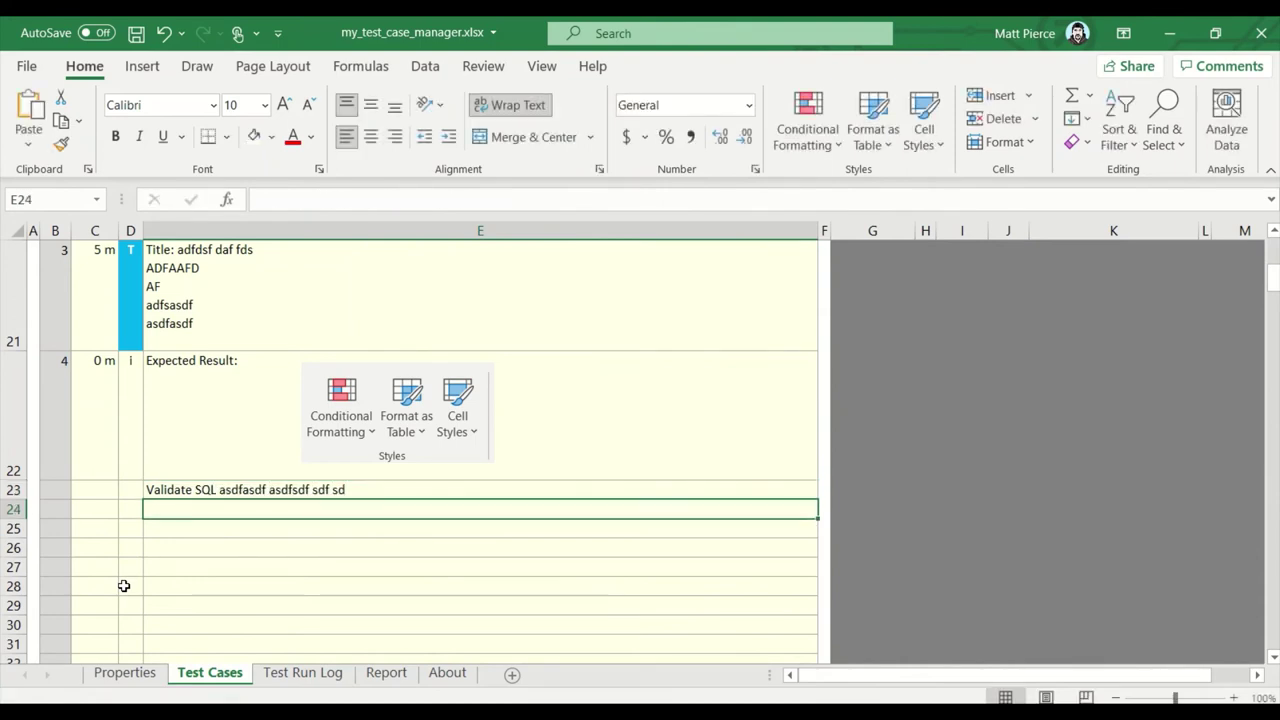
# Step: Write the three-line query SELECT * / FROM sometable / WHERE x=1 in E24
pyautogui.press('F2')
pyautogui.hotkey('alt', 'Return')
pyautogui.hotkey('alt', 'Return')
pyautogui.hotkey('alt', 'Return')
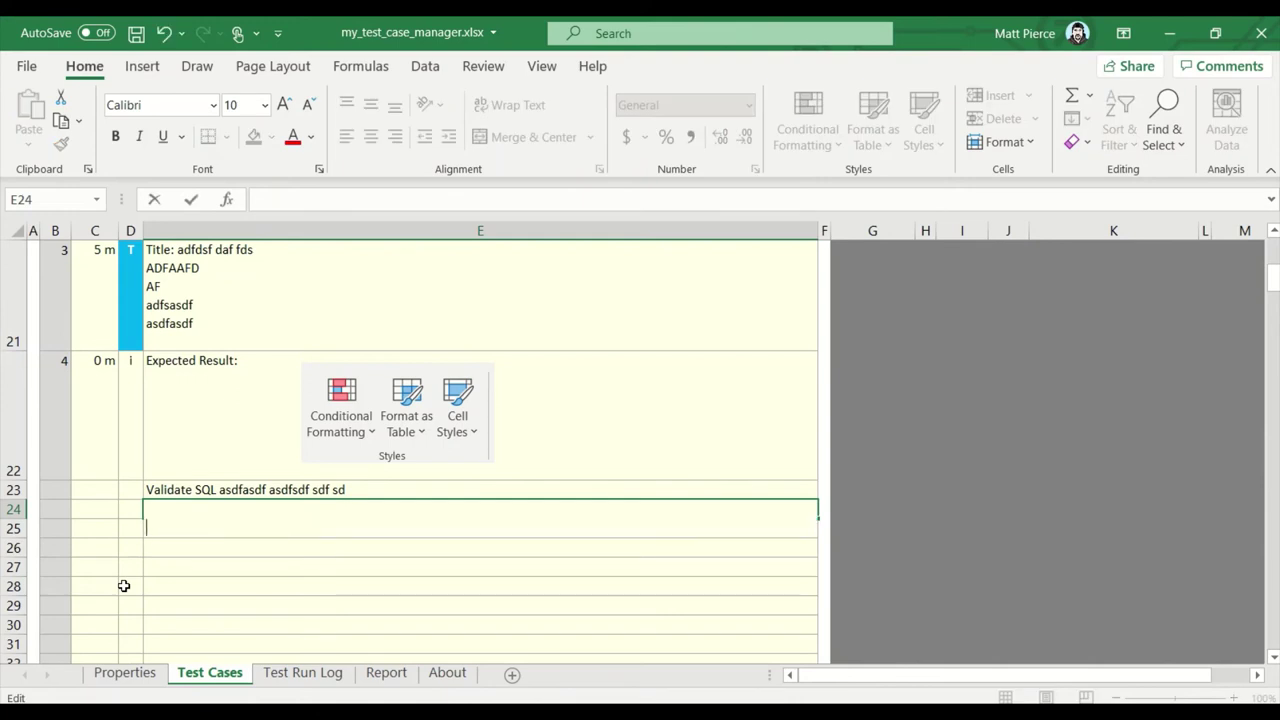
pyautogui.hotkey('ctrl', 'Return')
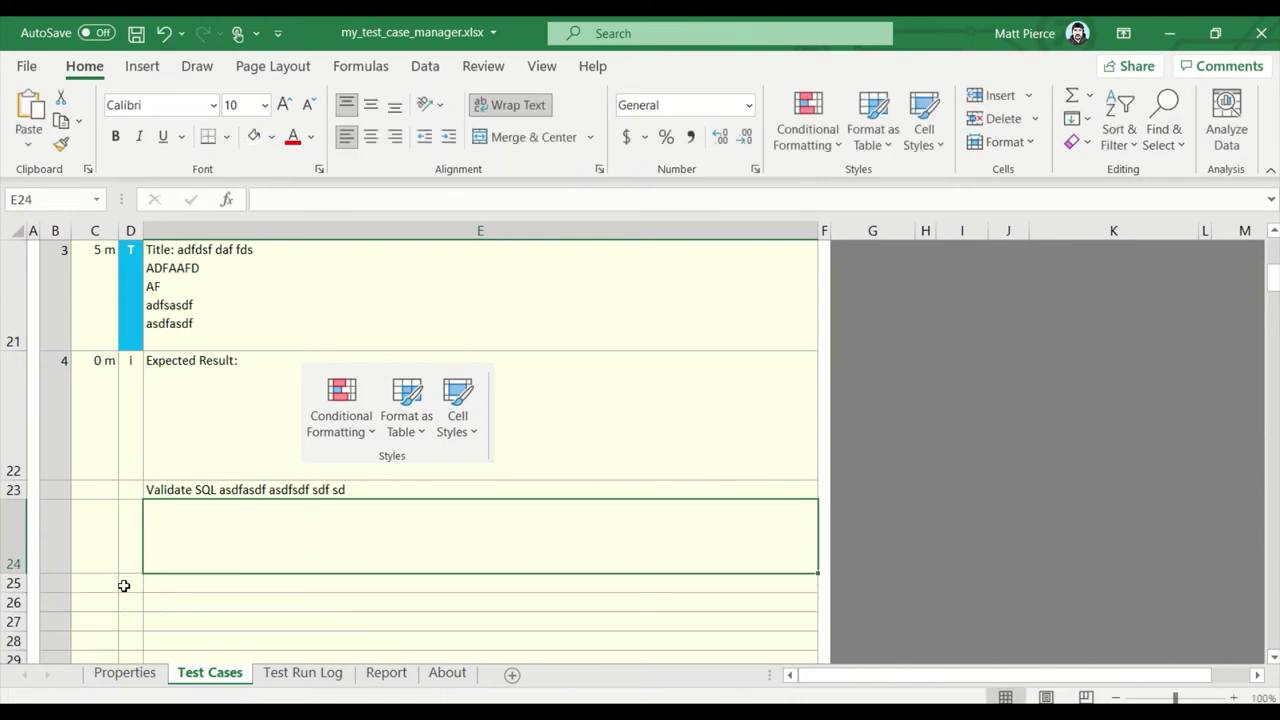
pyautogui.write('SELECT *')
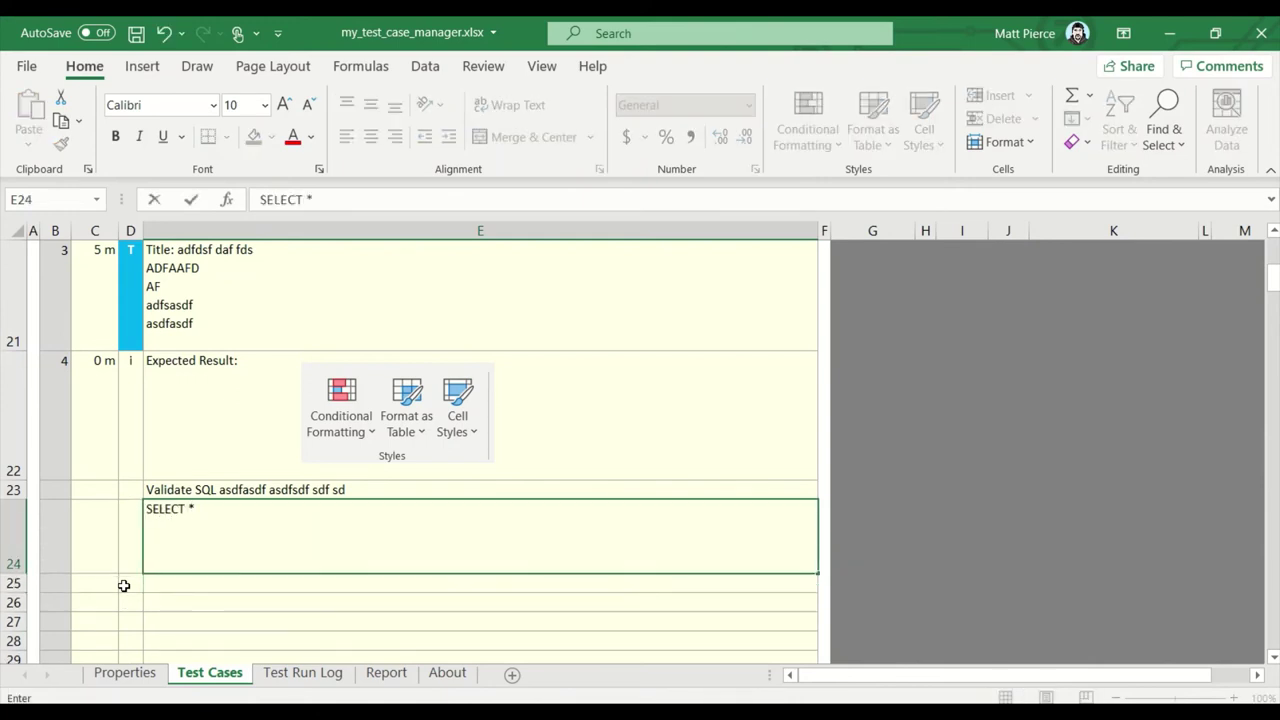
pyautogui.press('Return')
pyautogui.press('Up')
pyautogui.press('F2')
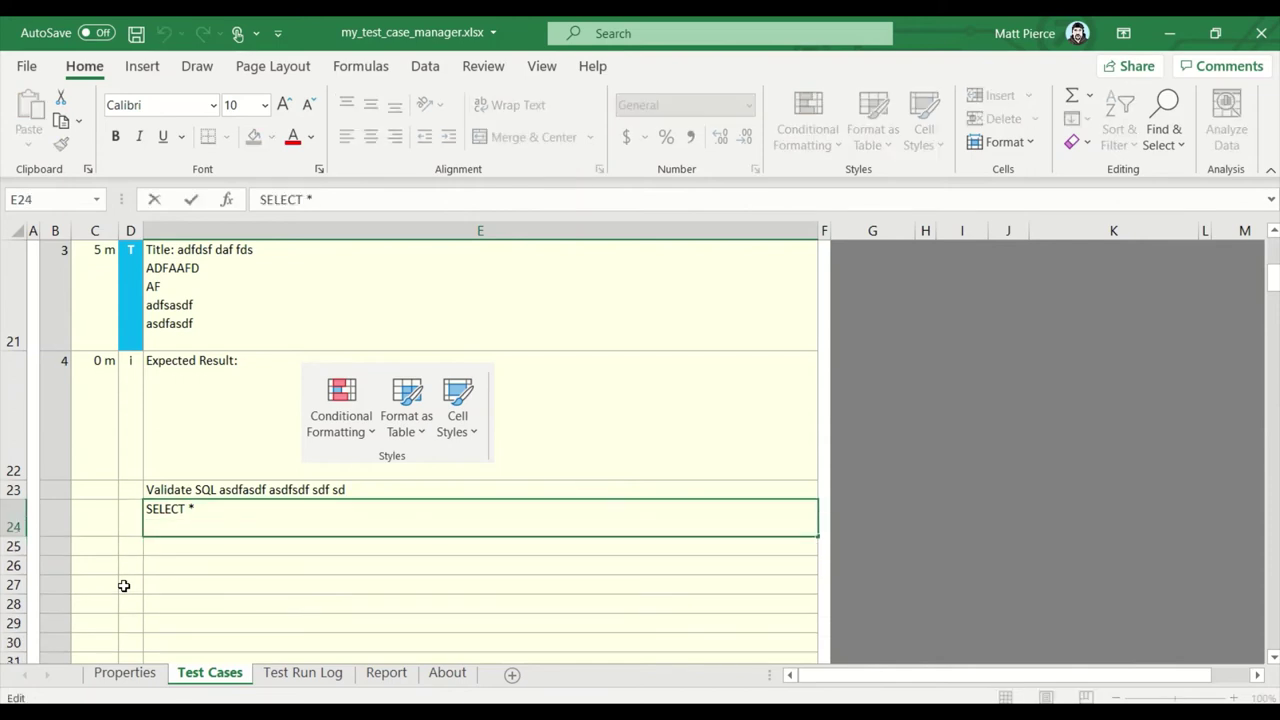
pyautogui.hotkey('alt', 'Return')
pyautogui.write('FROM so')
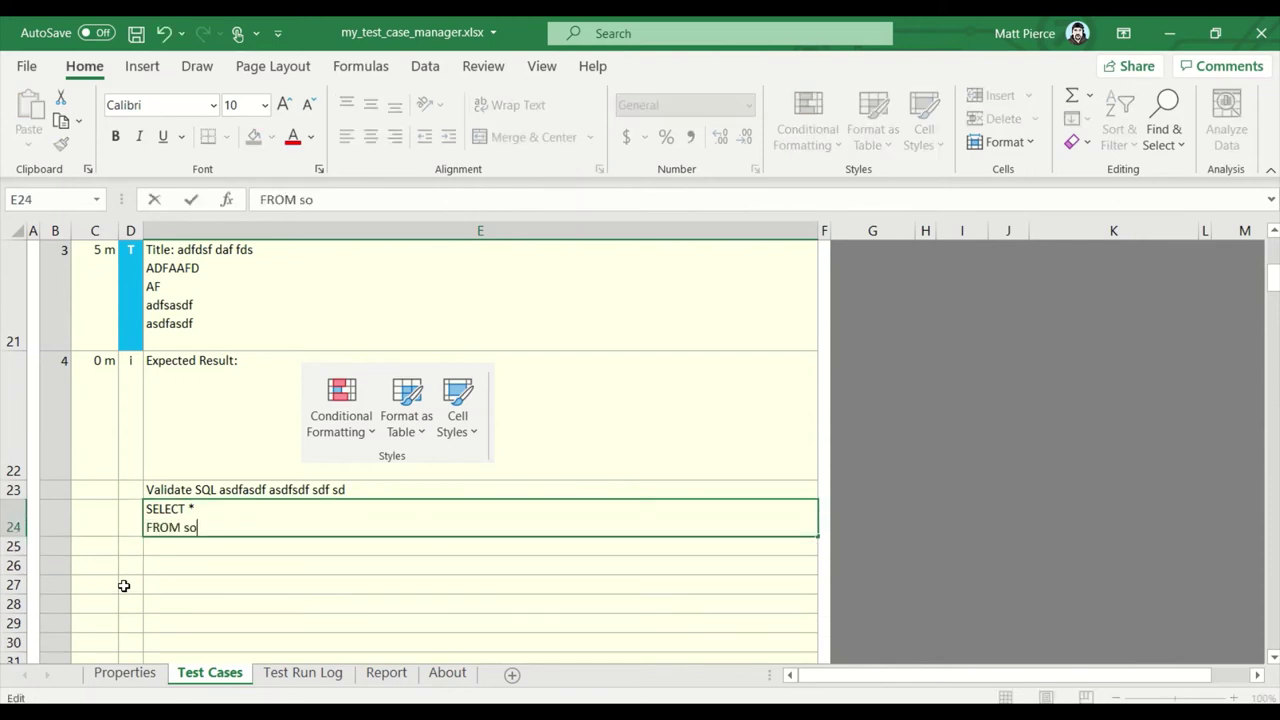
pyautogui.write('metable')
pyautogui.hotkey('alt', 'Return')
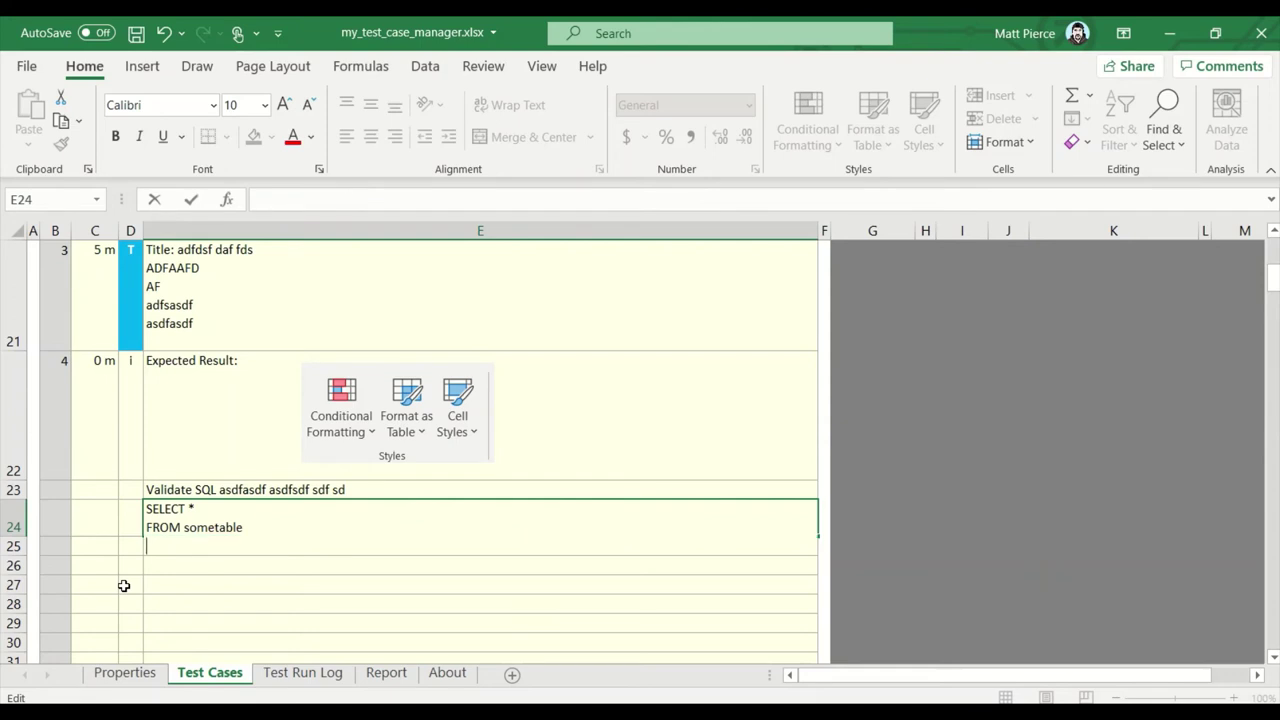
pyautogui.write('WHERE x=1')
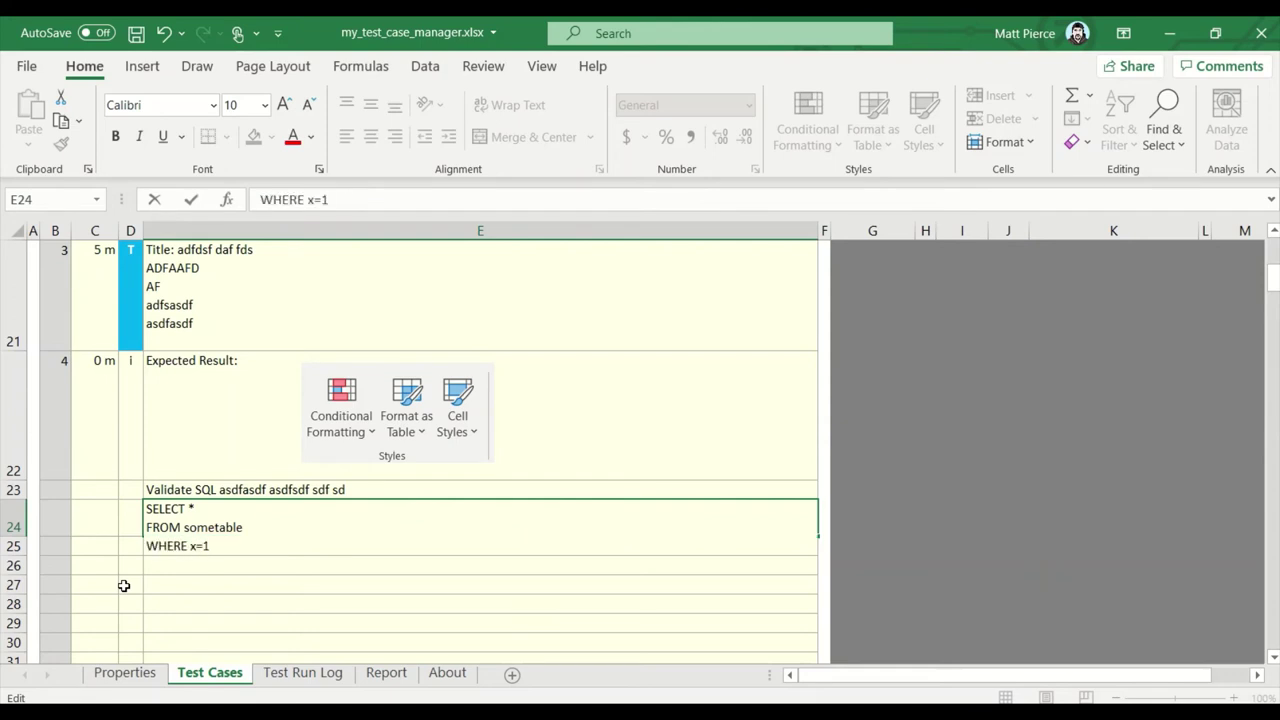
pyautogui.press('Return')
# Step: Colour the SQL query text in E24 green
pyautogui.press('Up')
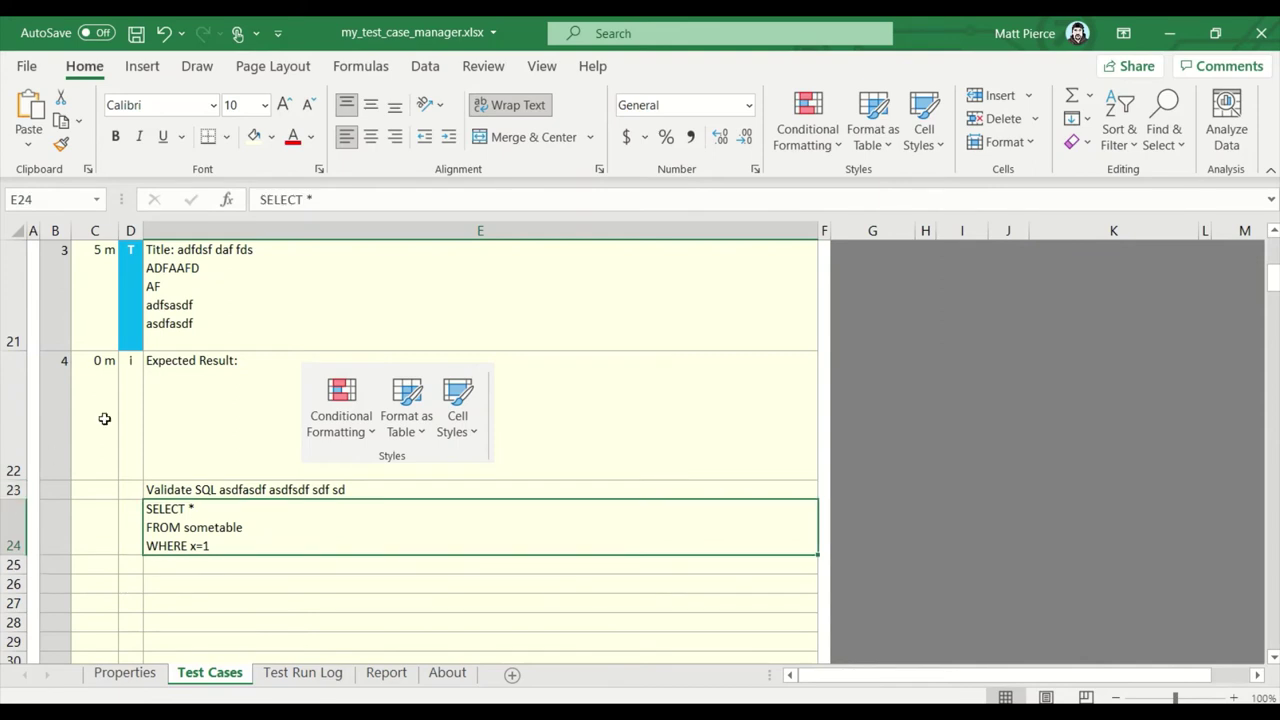
pyautogui.click(311, 137)
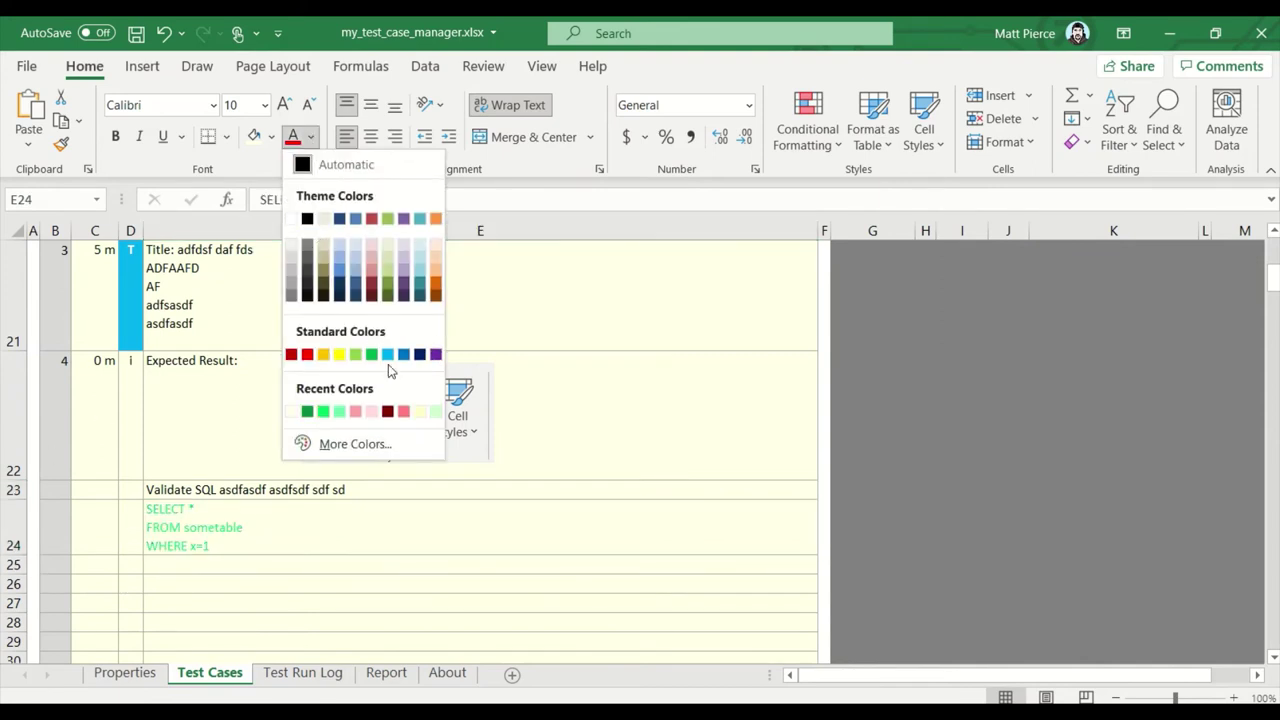
pyautogui.click(307, 411)
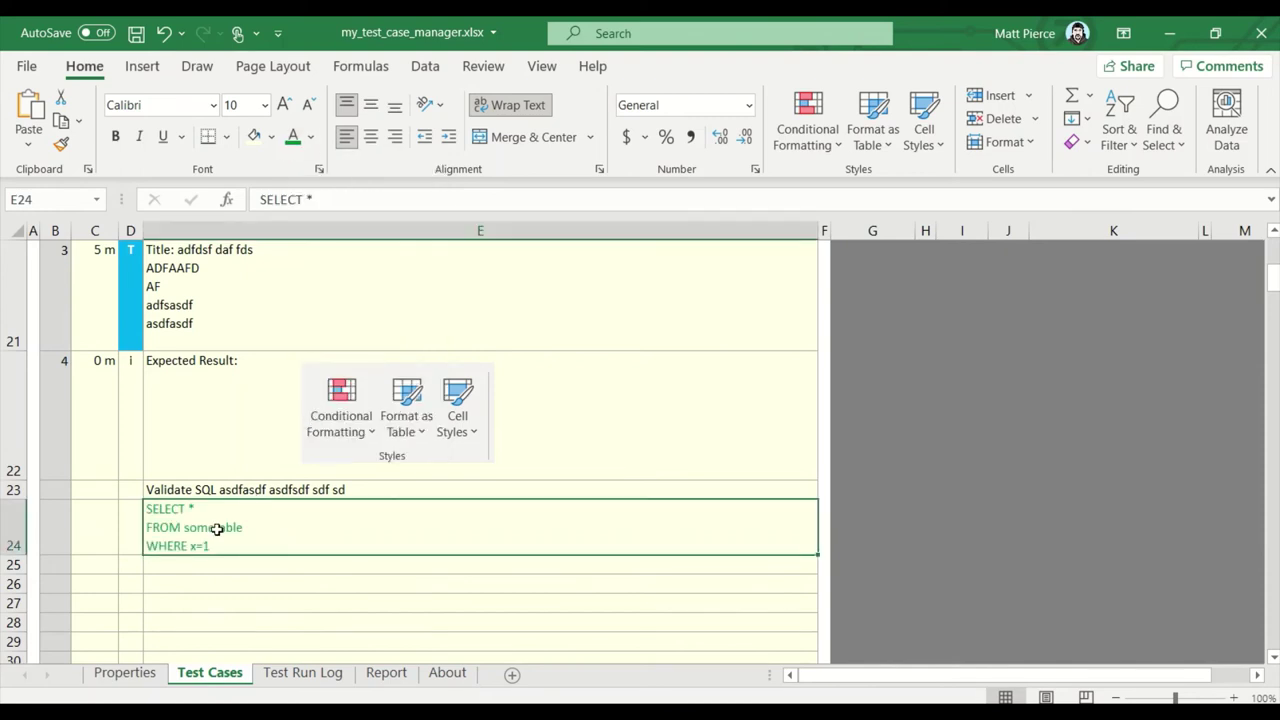
pyautogui.click(178, 491)
# Step: Give the query row 24 0 minutes, and the Validate SQL row 23 status T with 8 minutes
pyautogui.click(102, 526)
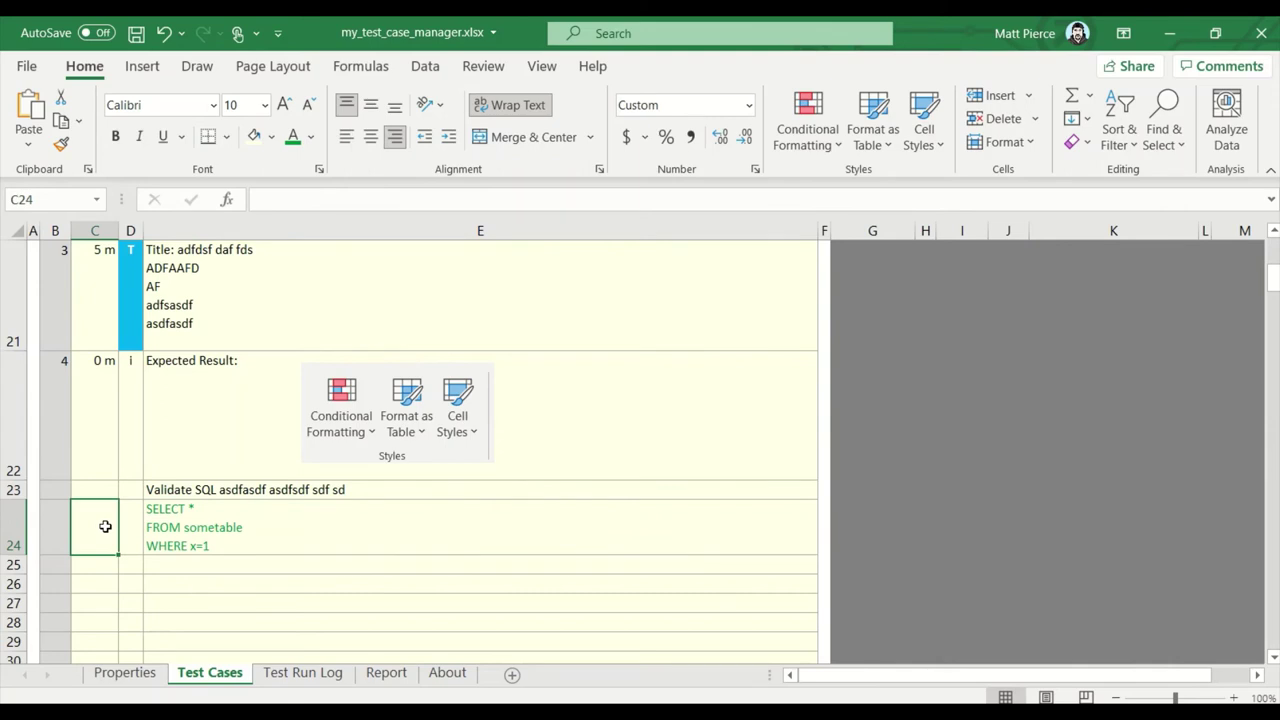
pyautogui.write('0')
pyautogui.press('Tab')
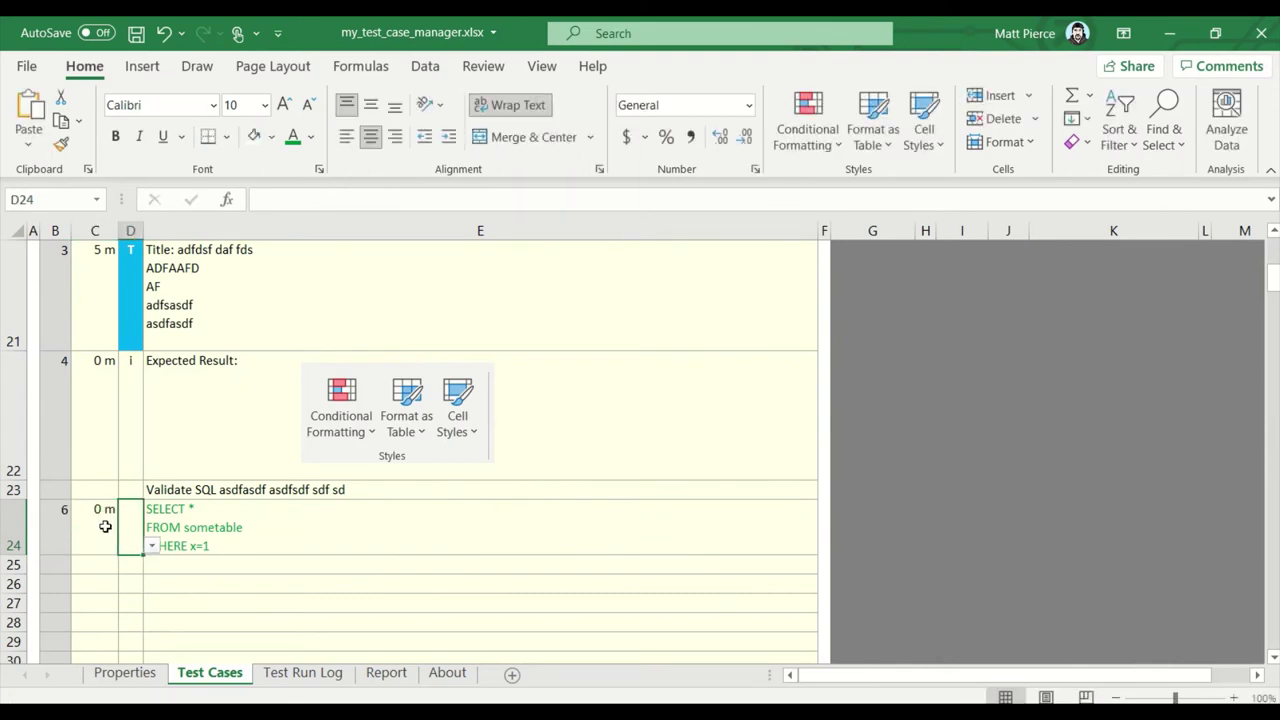
pyautogui.press('Up')
pyautogui.press('Left')
pyautogui.press('Right')
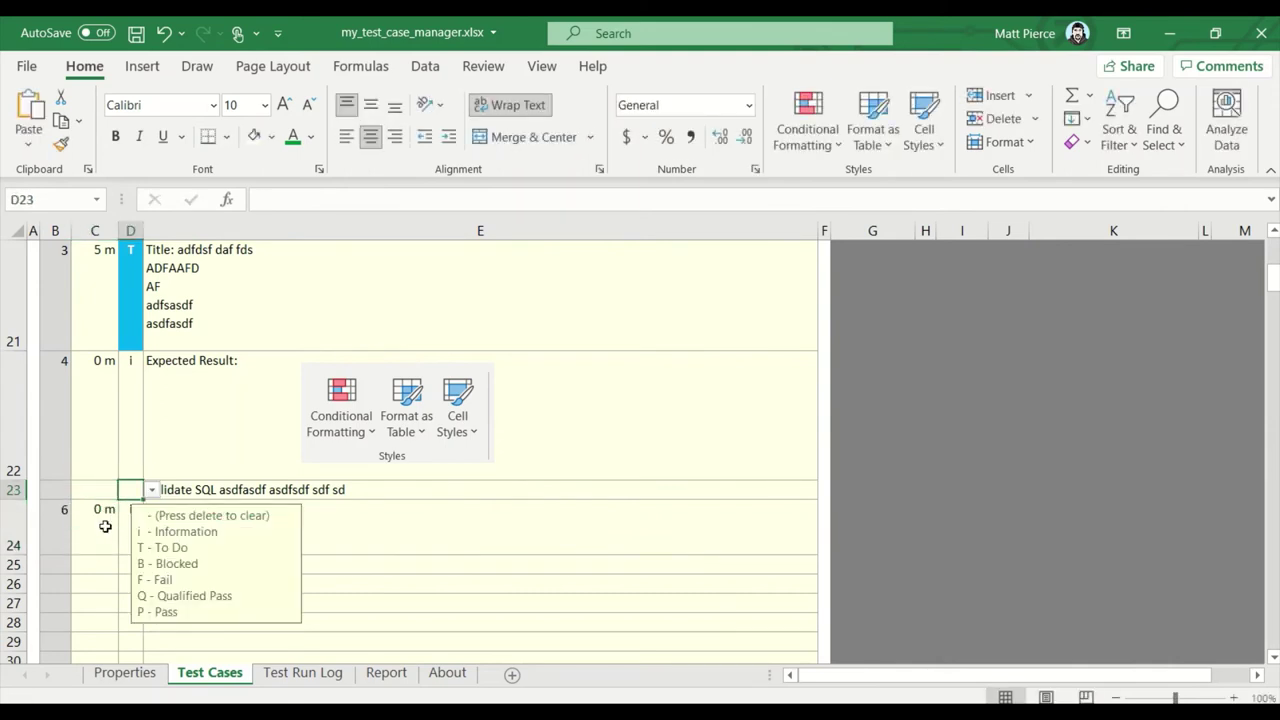
pyautogui.write('T')
pyautogui.press('Left')
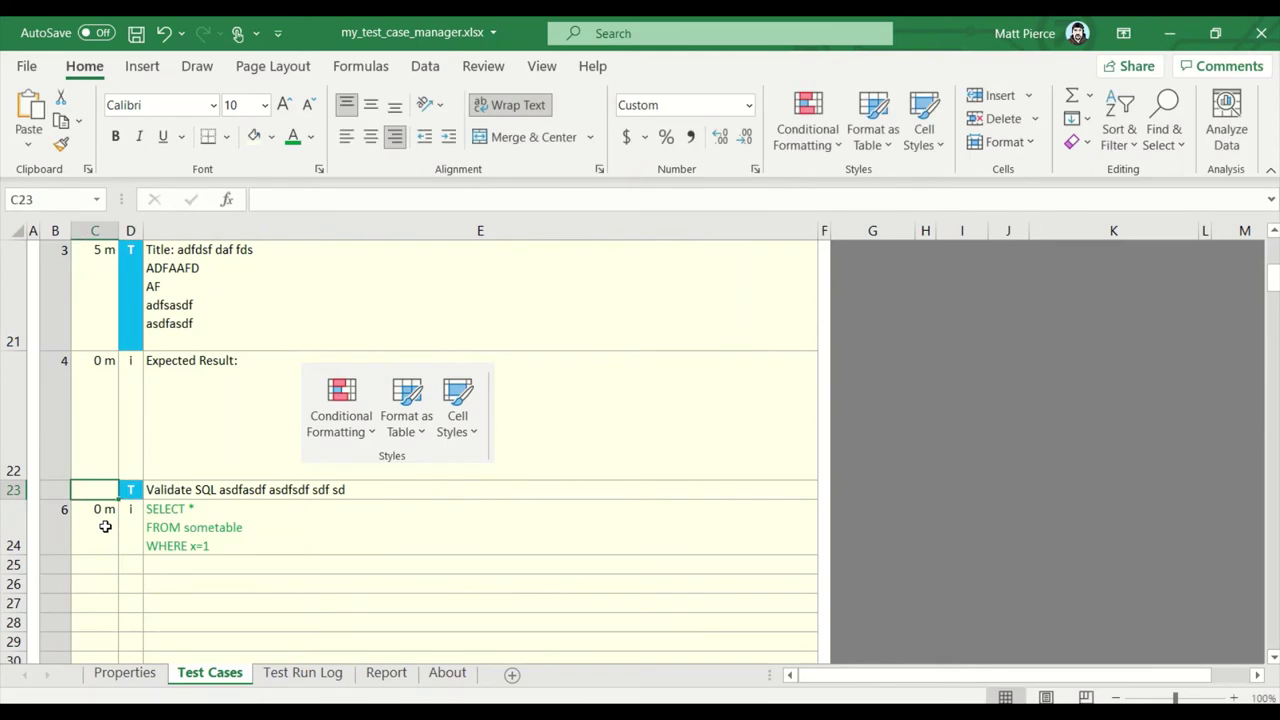
pyautogui.write('8')
pyautogui.press('Right')
pyautogui.press('Right')
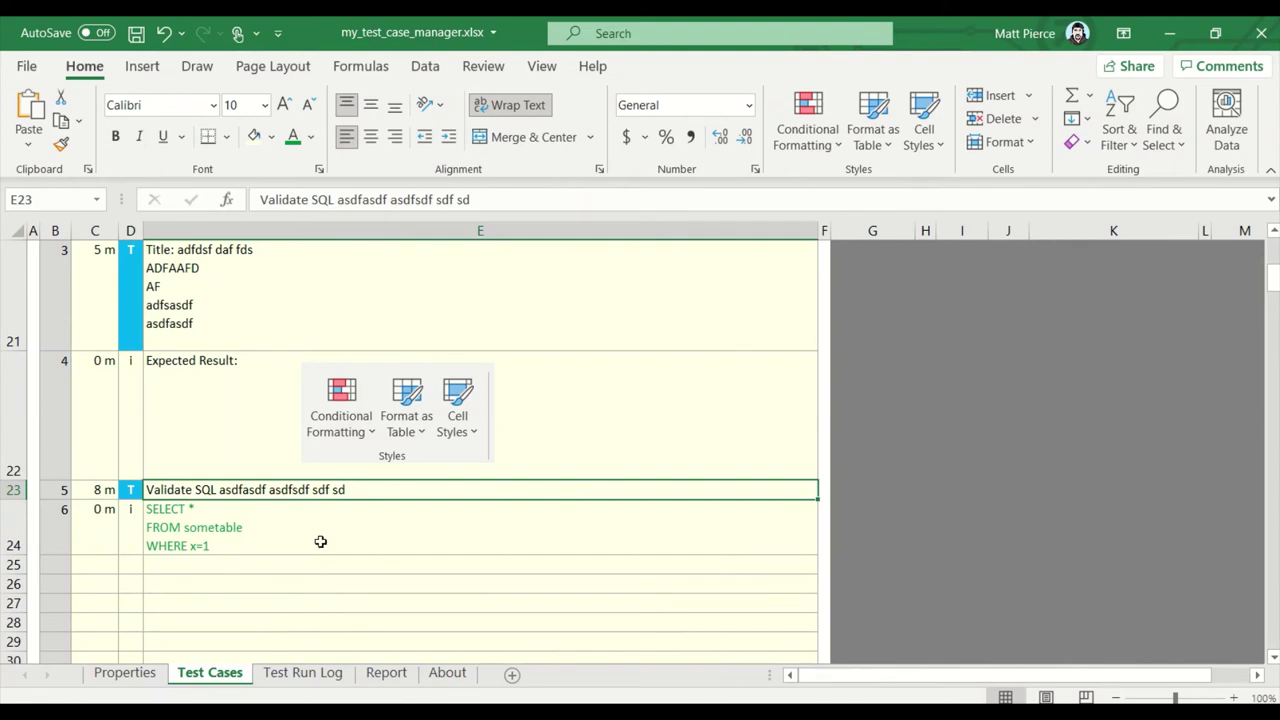
pyautogui.click(230, 515)
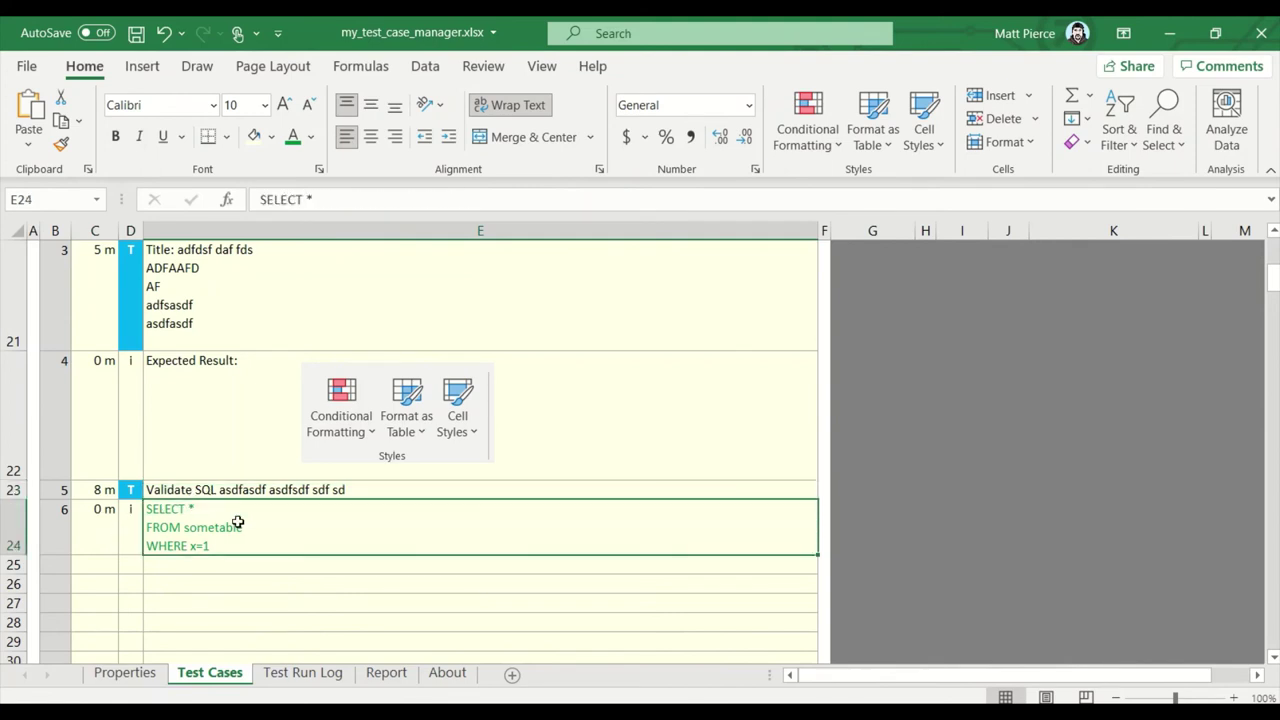
# Step: Paste E24's query into Notepad, see it wrapped in quotes, then discard the note
pyautogui.hotkey('ctrl', 'c')
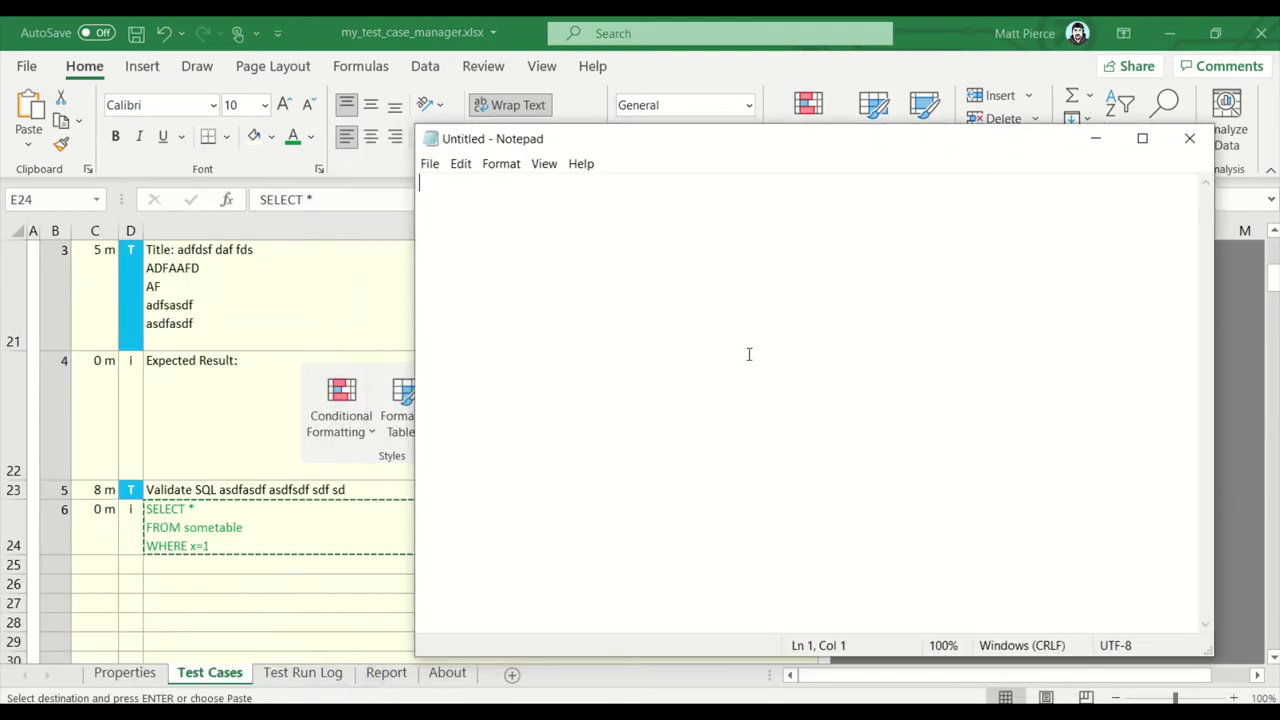
pyautogui.hotkey('ctrl', 'v')
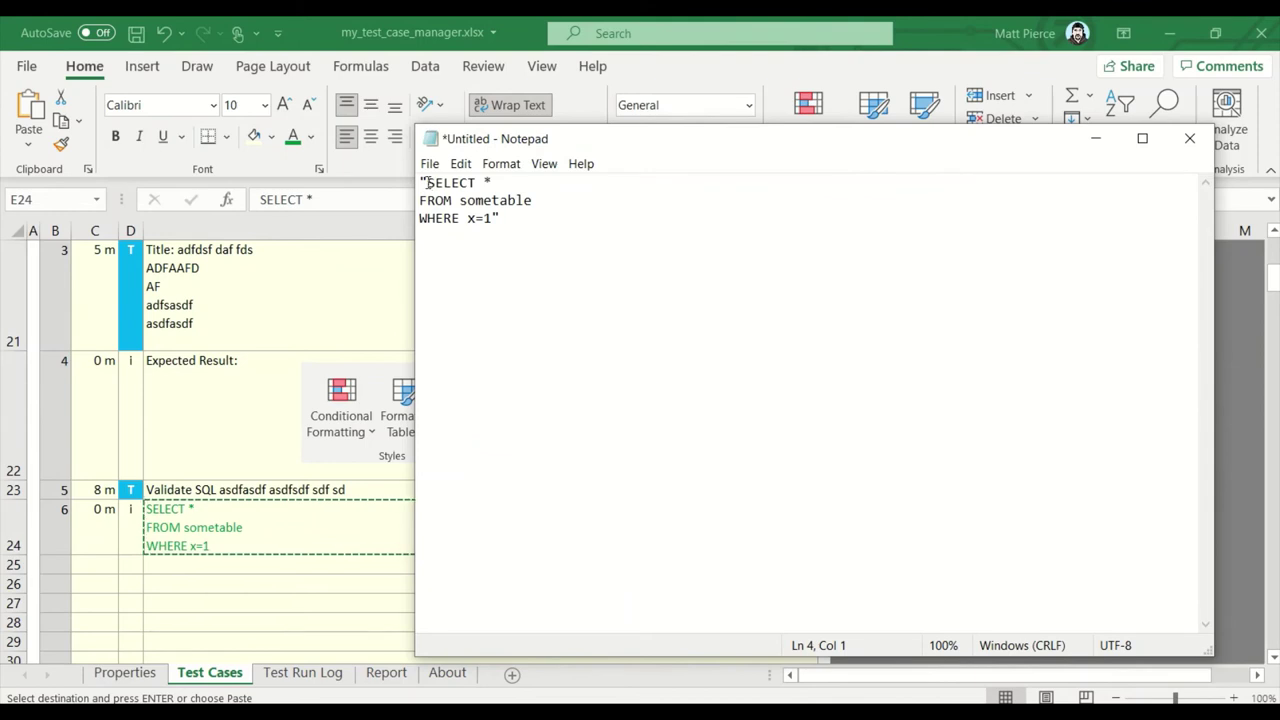
pyautogui.moveTo(426, 182); pyautogui.dragTo(493, 218)
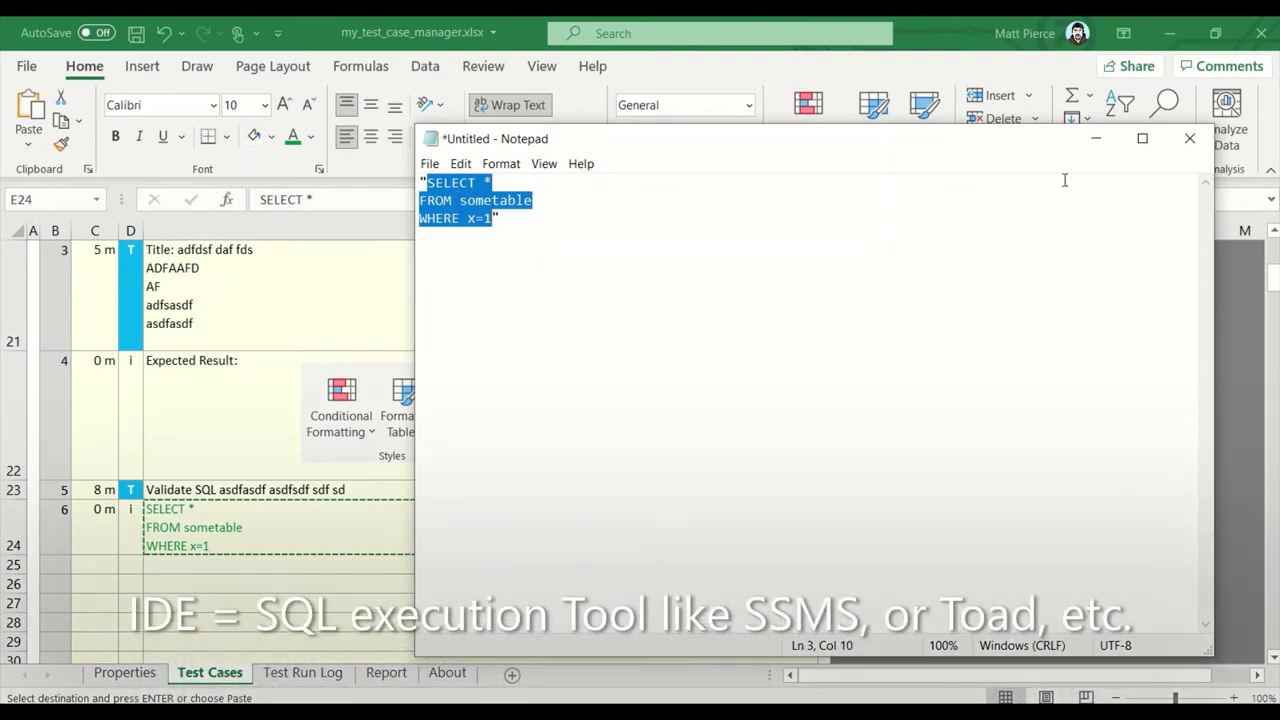
pyautogui.click(1189, 138)
pyautogui.click(698, 374)
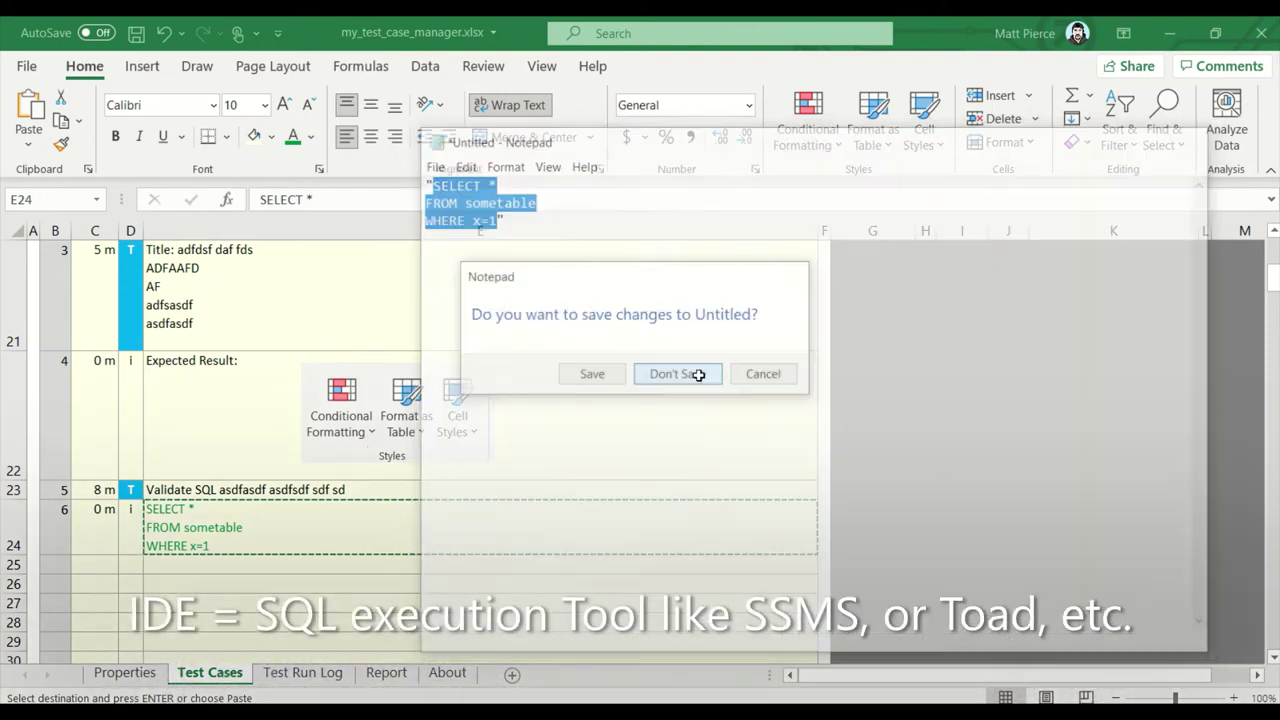
pyautogui.click(205, 331)
pyautogui.doubleClick(170, 287)
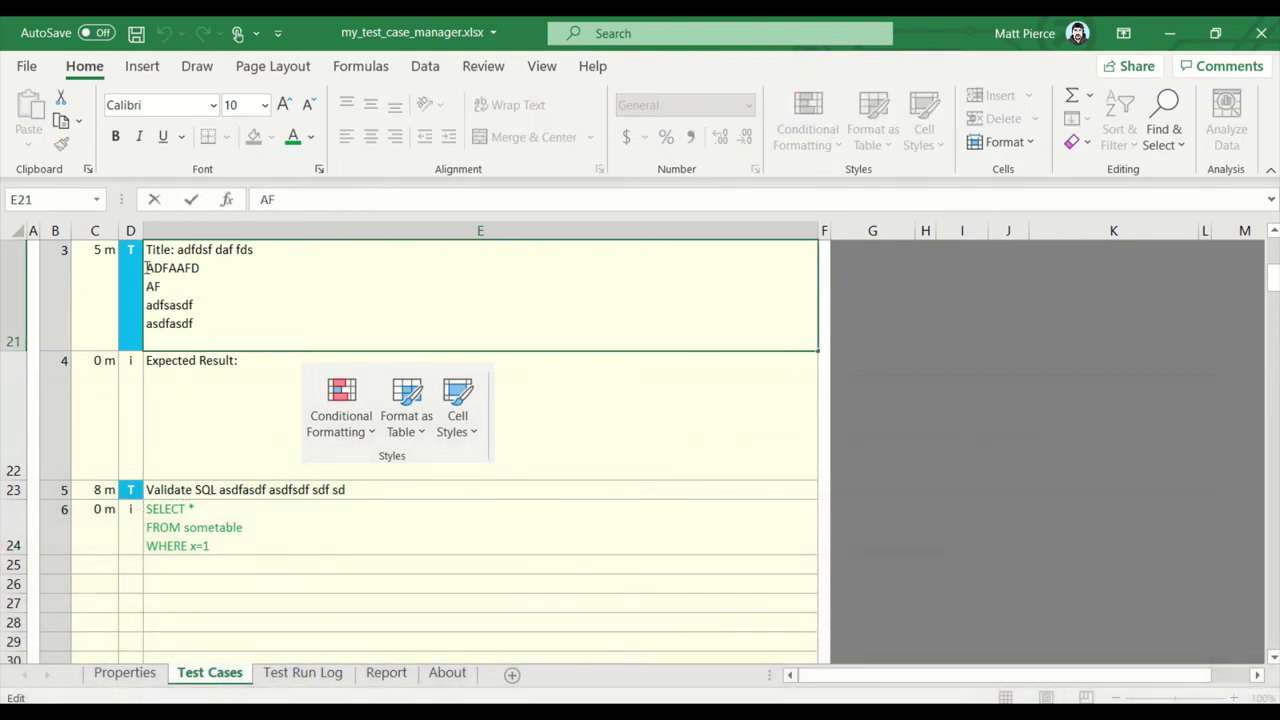
pyautogui.moveTo(147, 268); pyautogui.dragTo(202, 305)
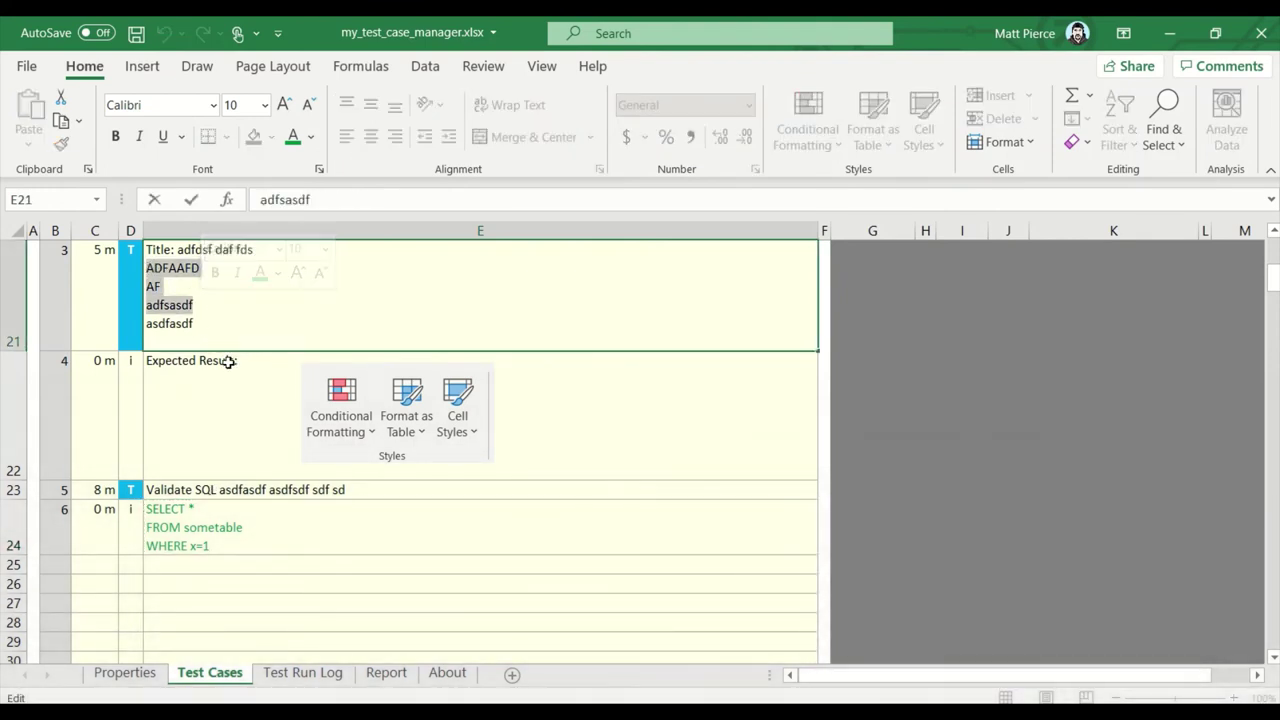
pyautogui.press('Escape')
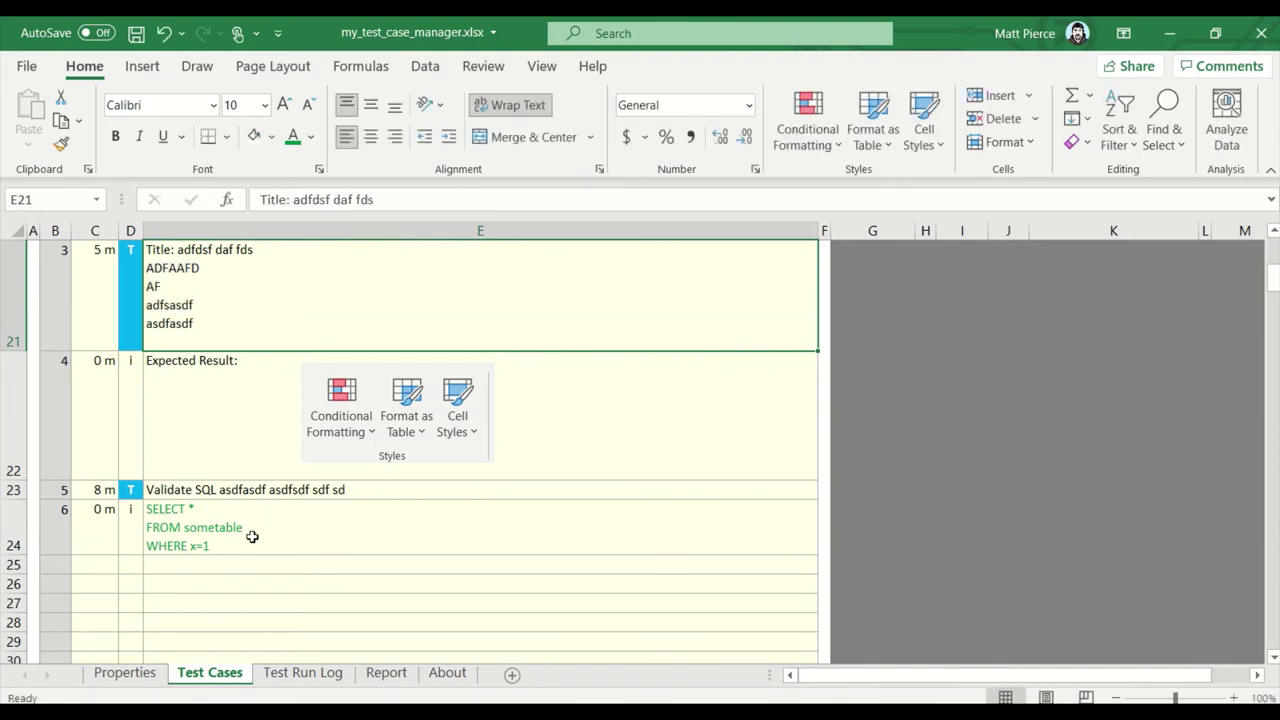
pyautogui.click(237, 543)
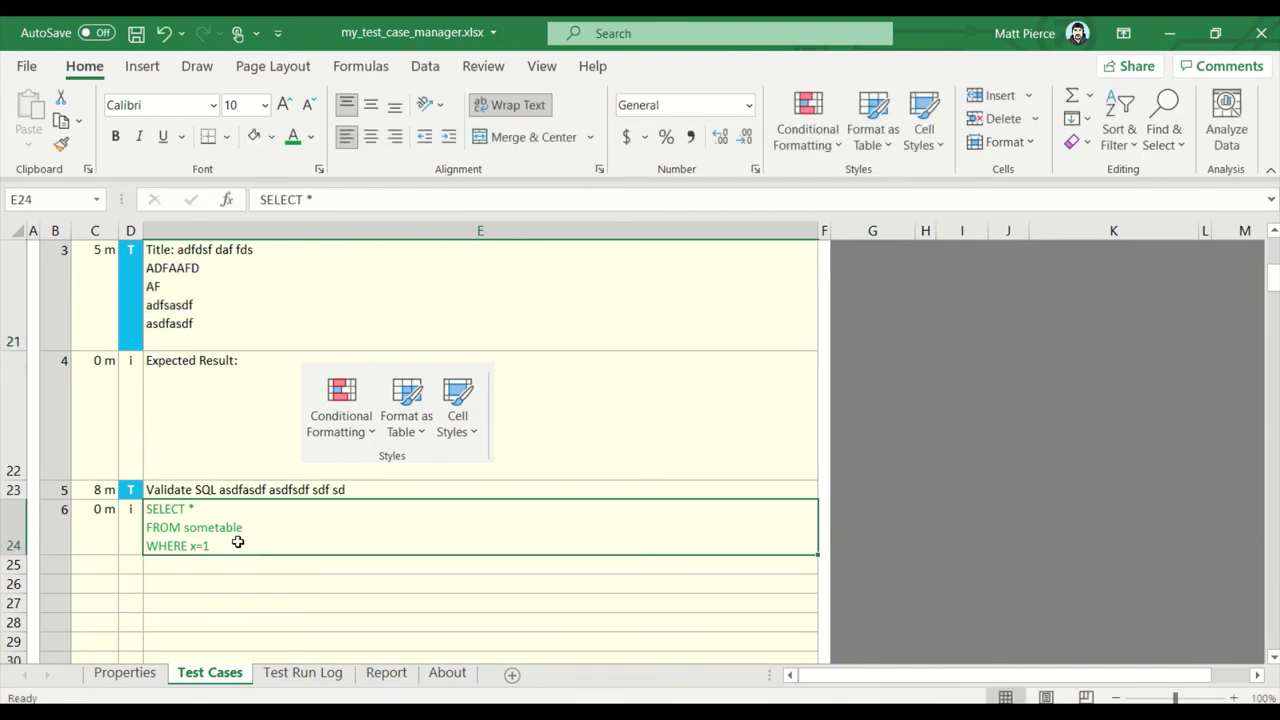
pyautogui.hotkey('ctrl', 'c')
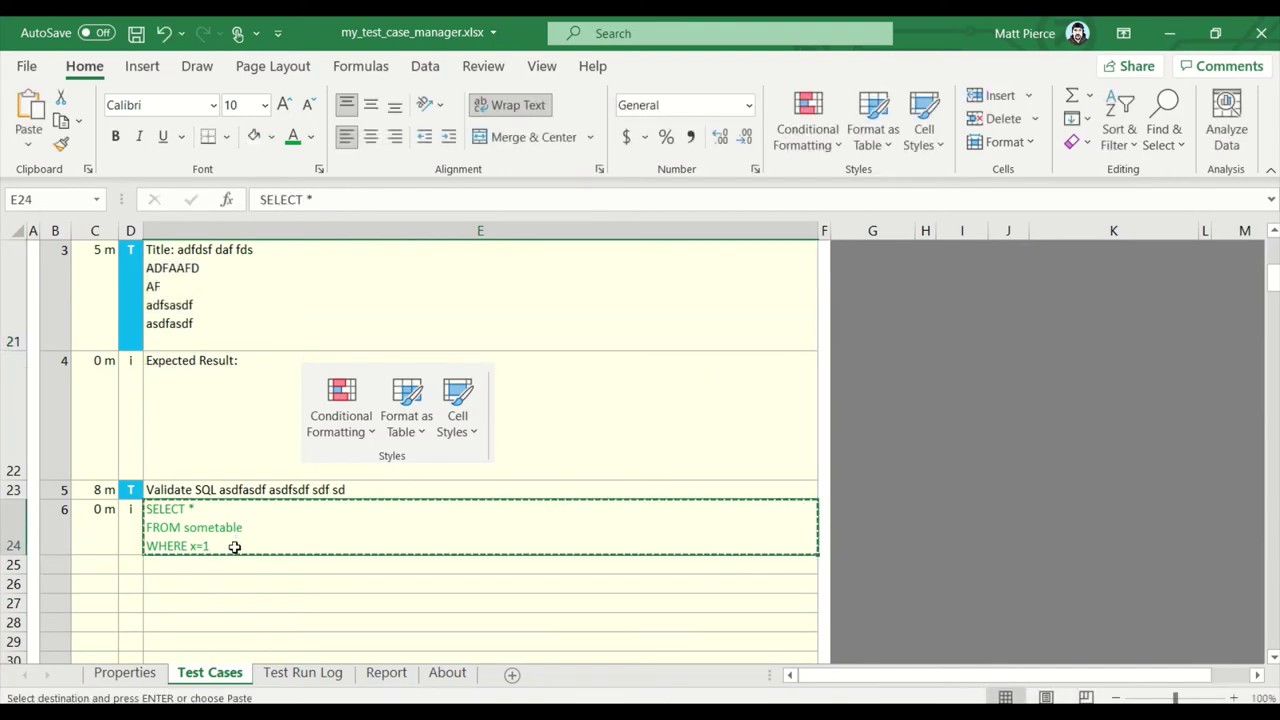
pyautogui.press('Escape')
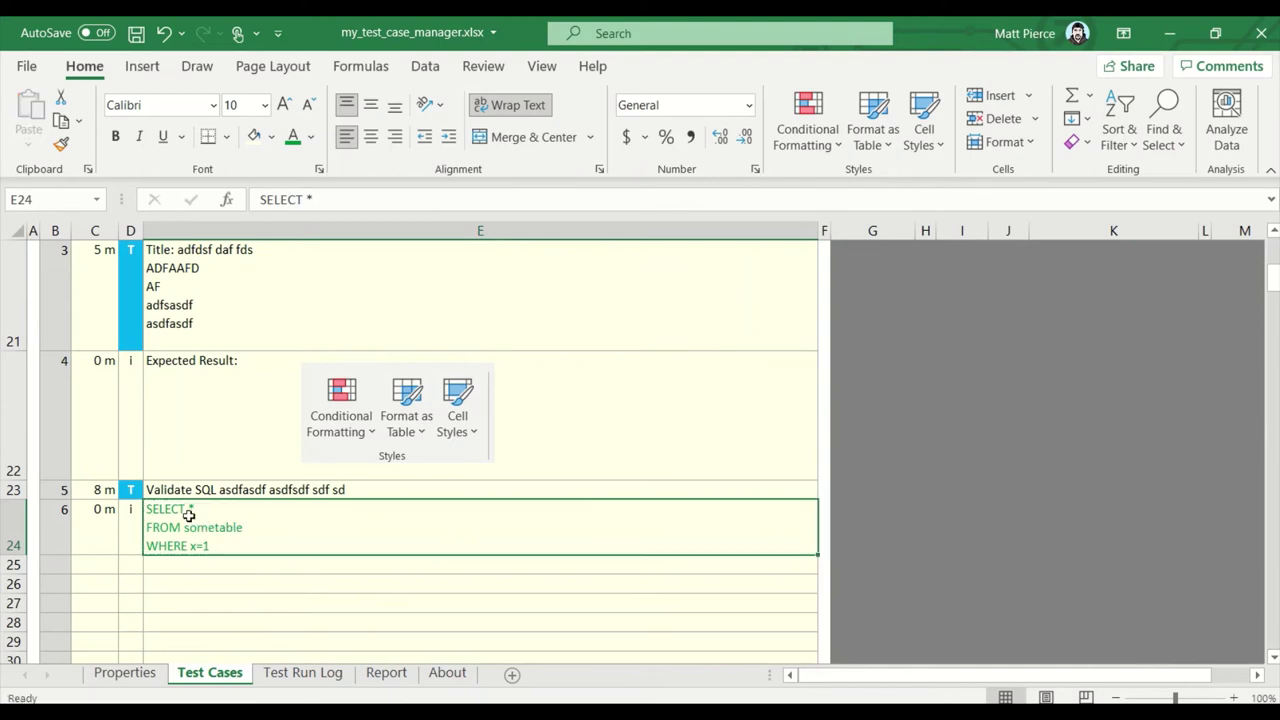
# Step: Select the first test row C19:E19 and return to execution time cell C19
pyautogui.click(191, 495)
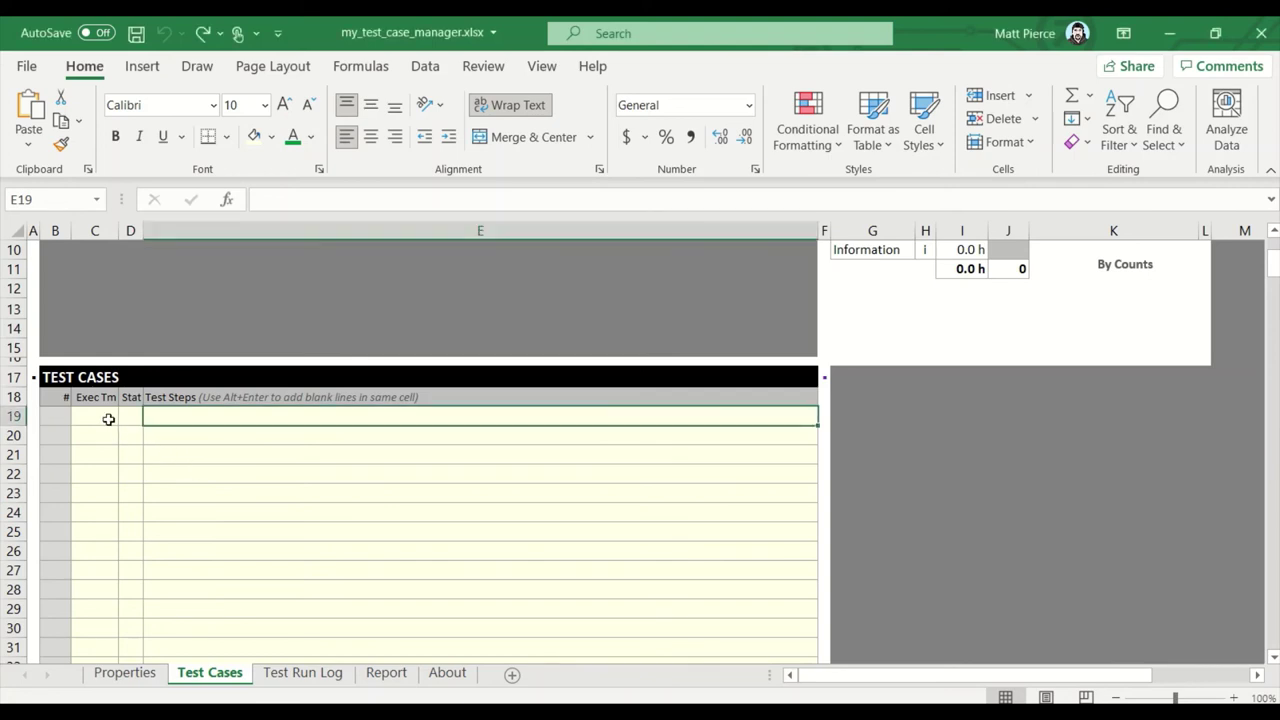
pyautogui.moveTo(112, 418); pyautogui.dragTo(157, 430)
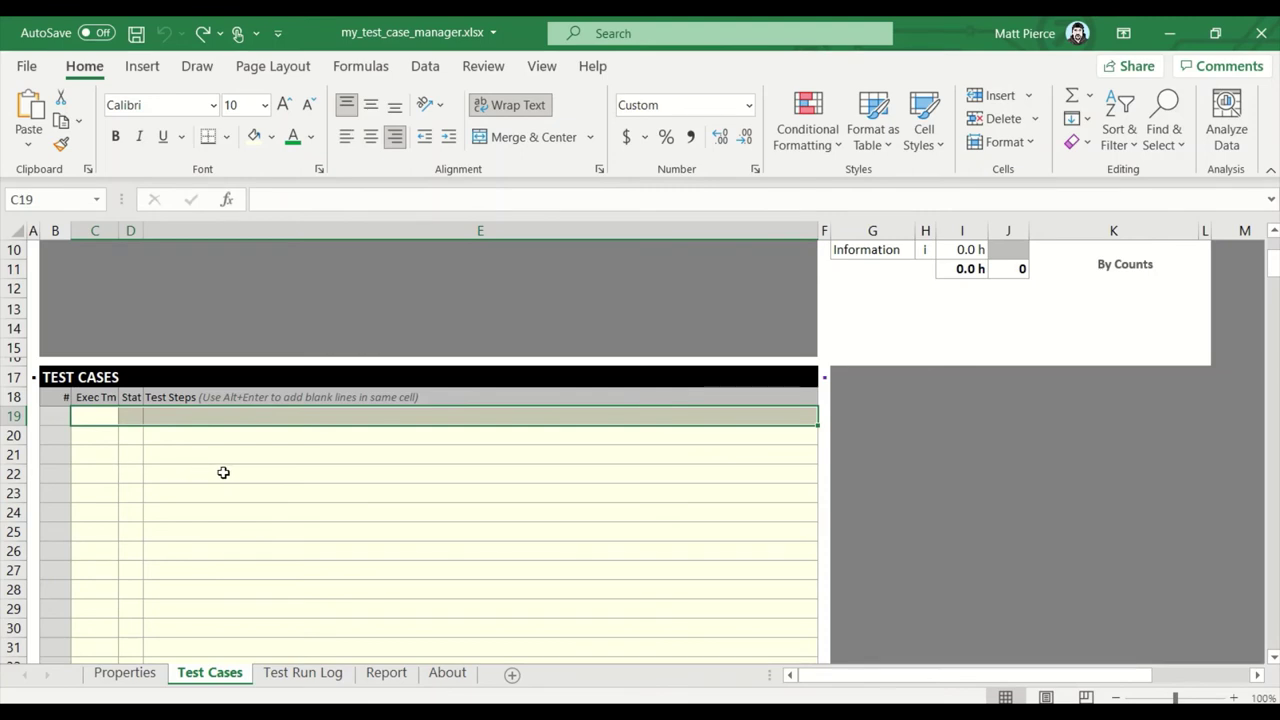
pyautogui.click(172, 419)
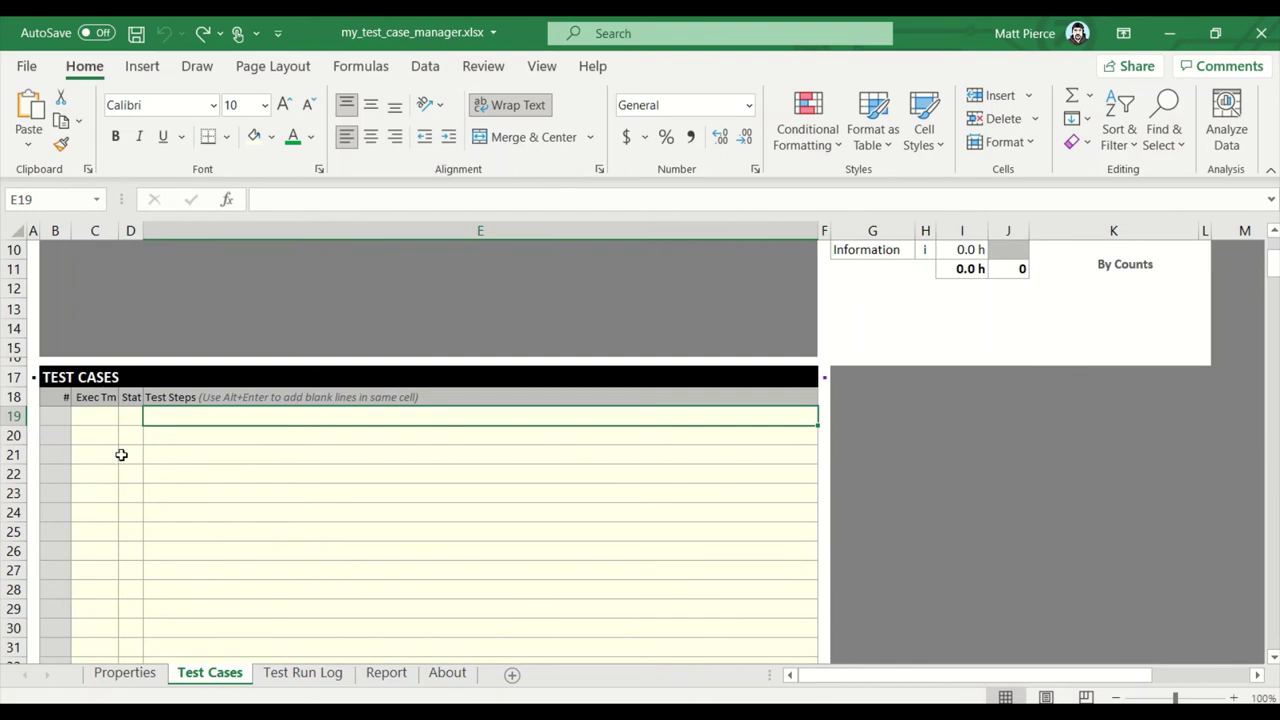
pyautogui.press('Left')
pyautogui.press('Left')
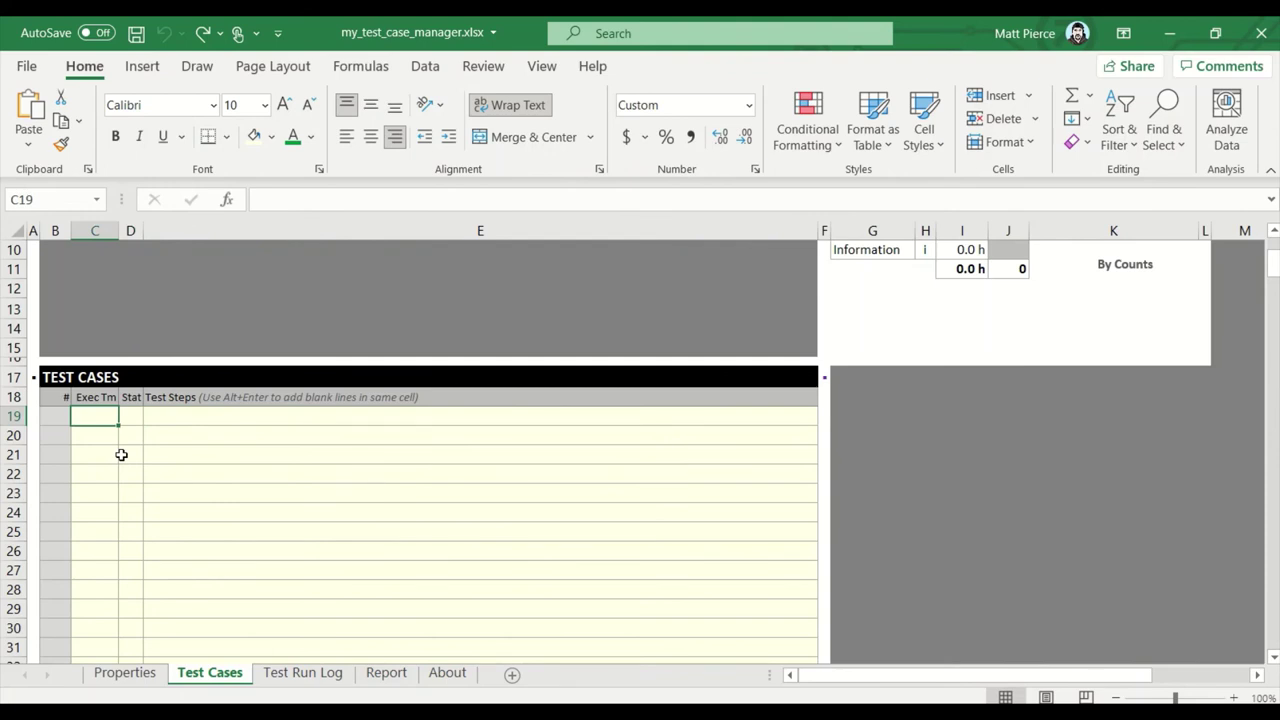
# Step: Enter 5 minutes in C19 and inspect the row-count totals at the table bottom
pyautogui.write('5')
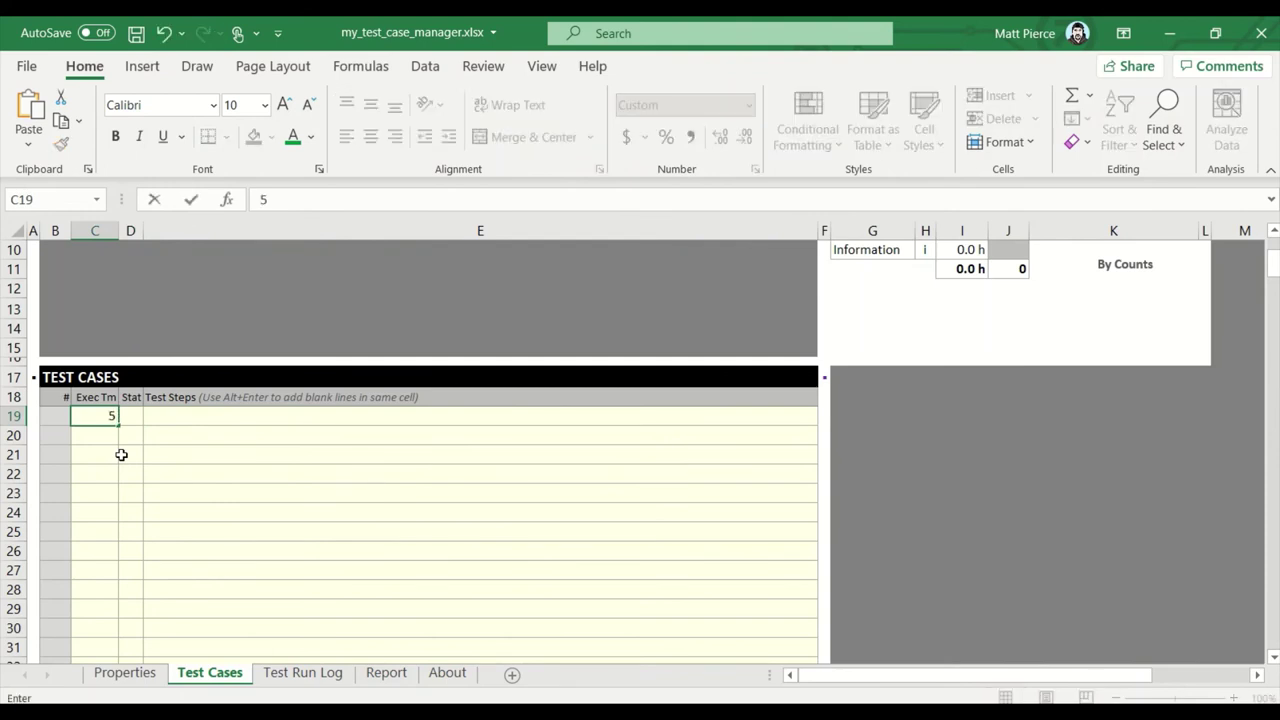
pyautogui.press('Tab')
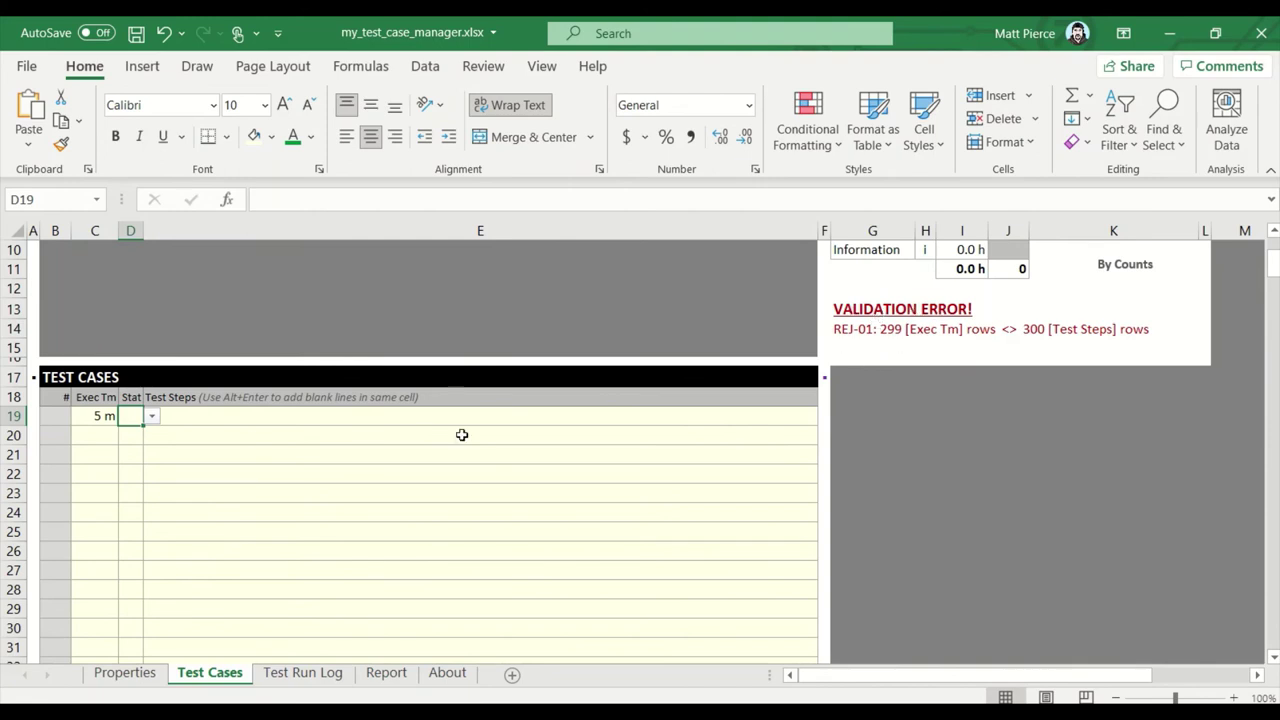
pyautogui.click(91, 436)
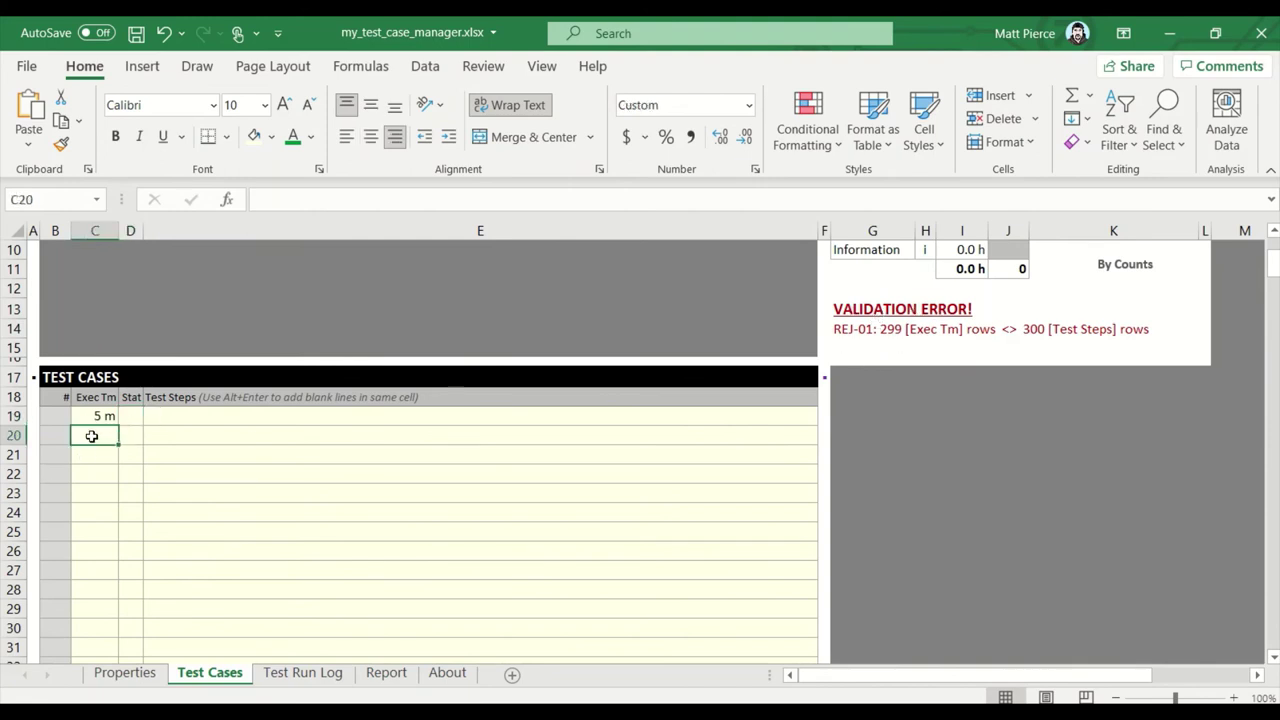
pyautogui.hotkey('ctrl', 'Down')
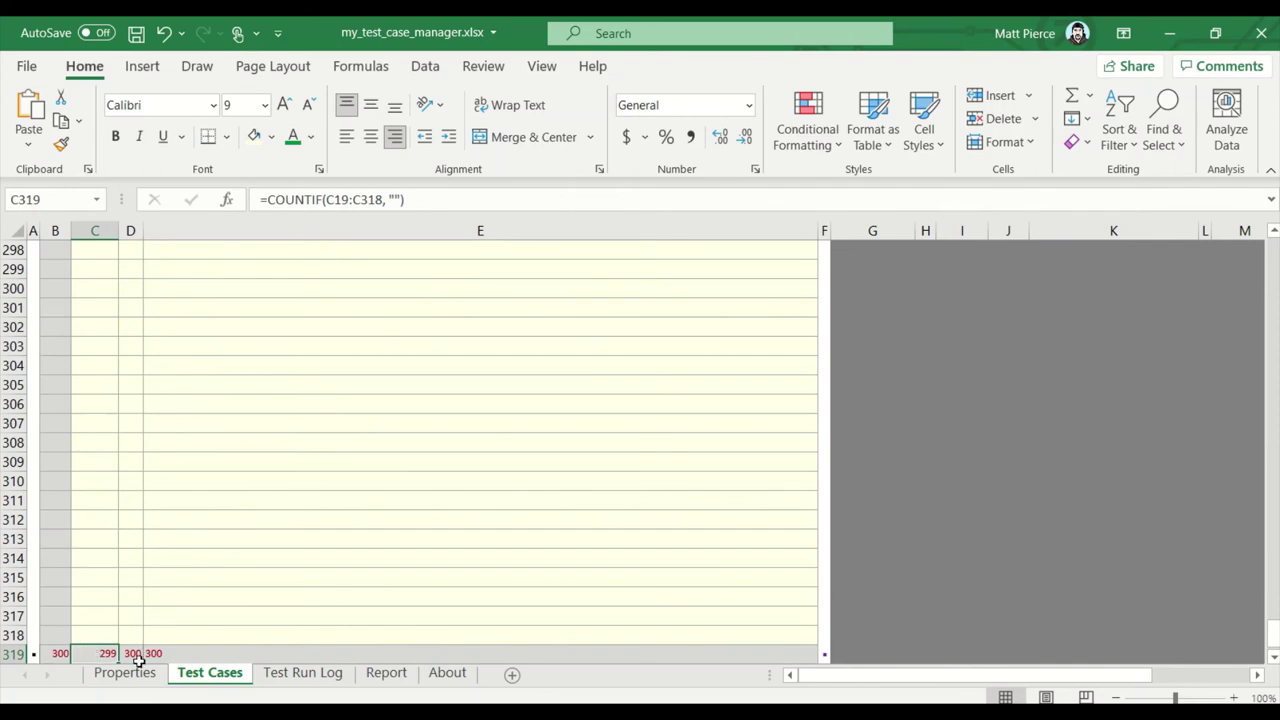
pyautogui.click(95, 608)
pyautogui.hotkey('ctrl', 'Up')
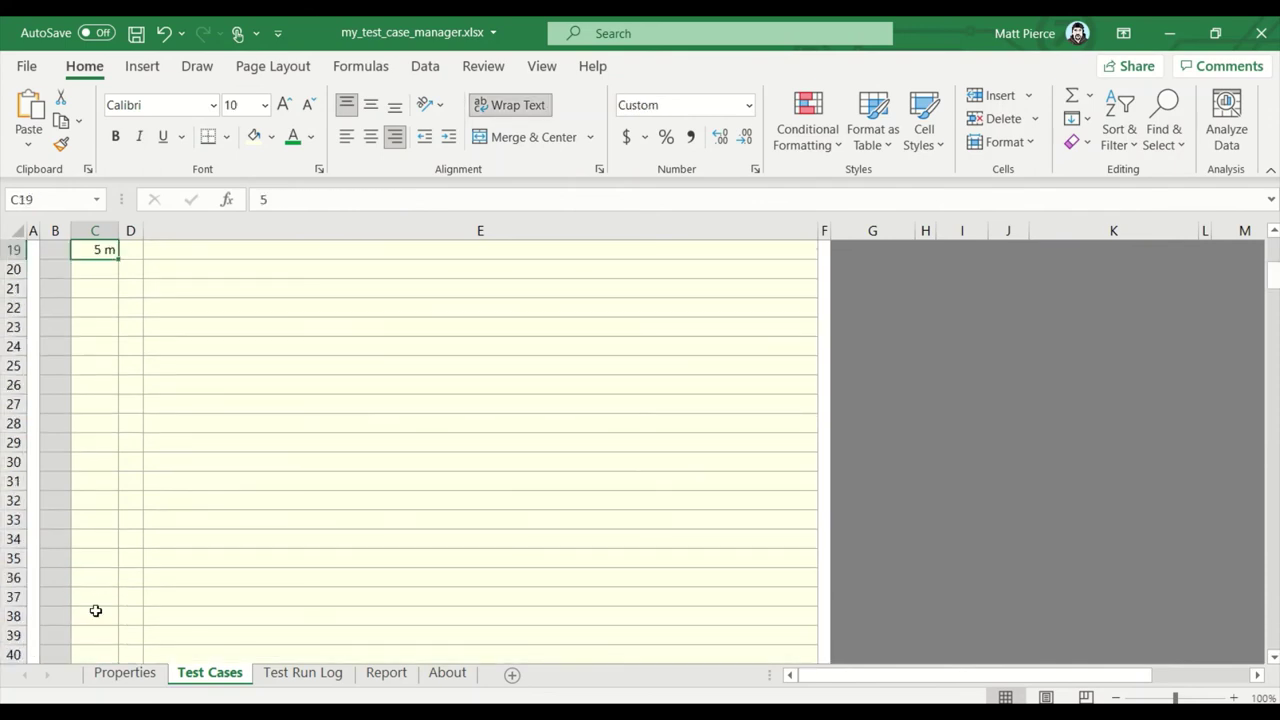
pyautogui.scroll(3, 130, 612)
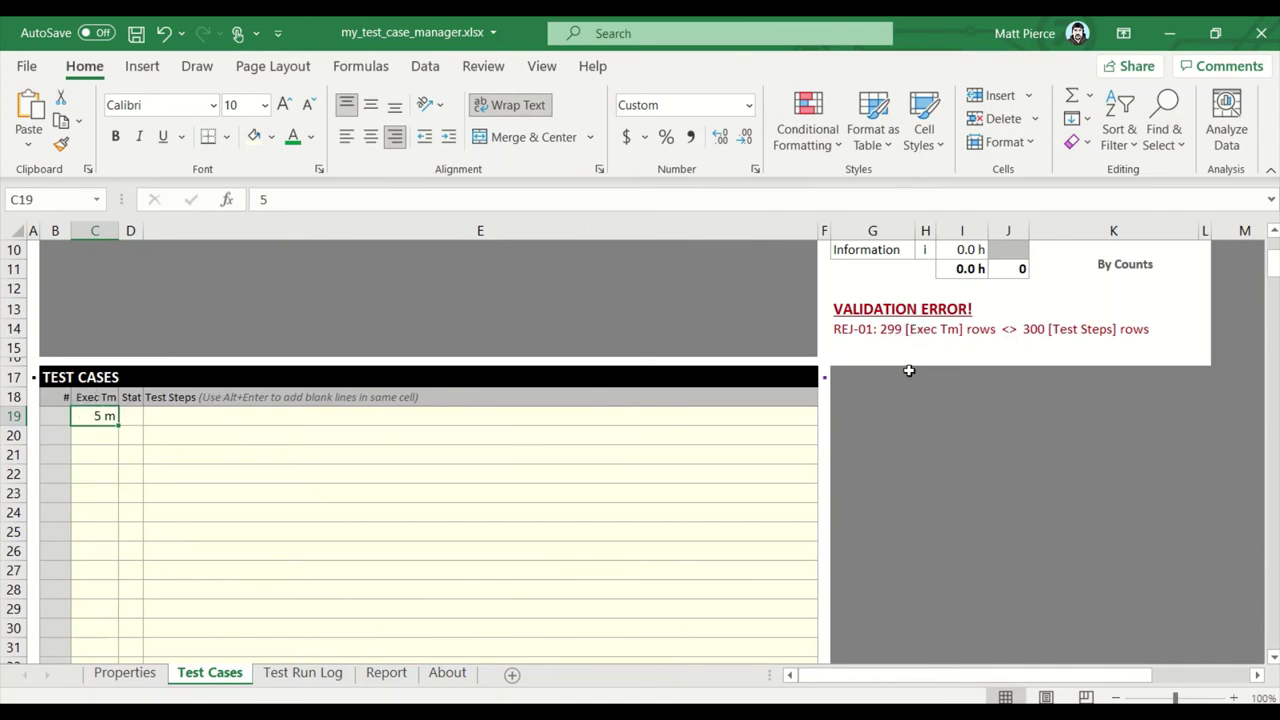
# Step: Enter 'asdffasd' as the first test step in E19
pyautogui.click(176, 418)
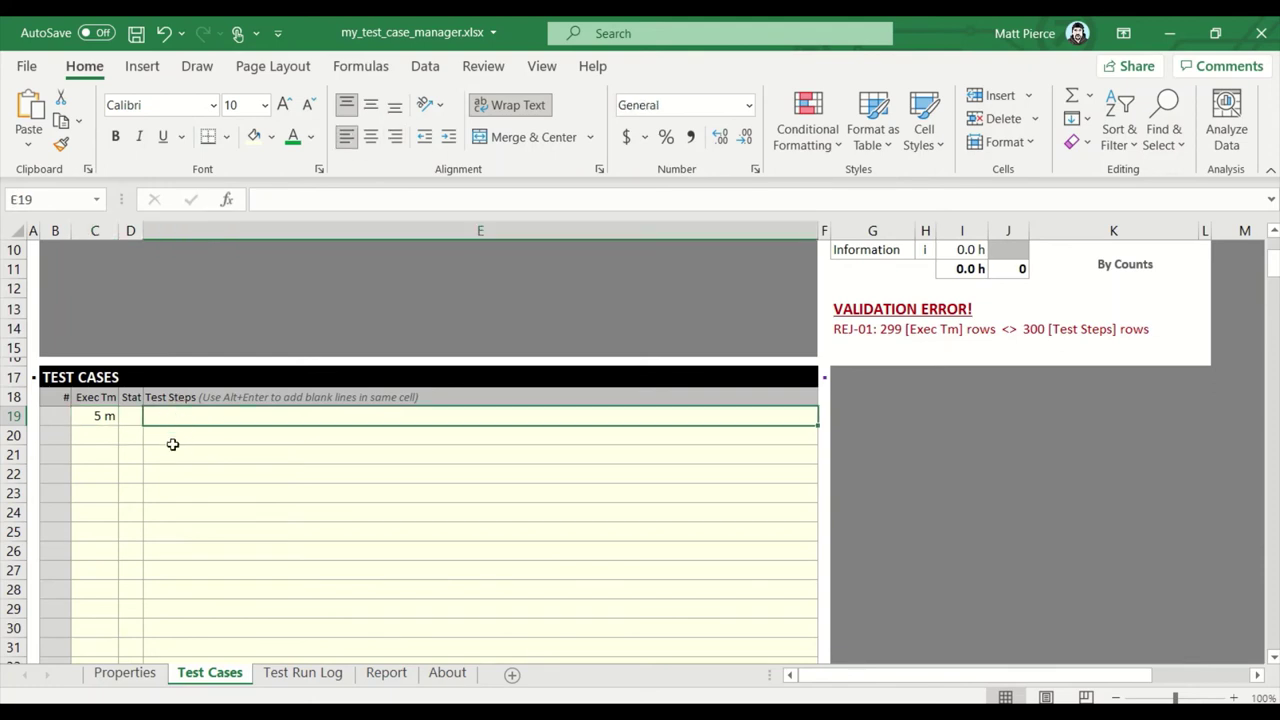
pyautogui.write('asdffasd')
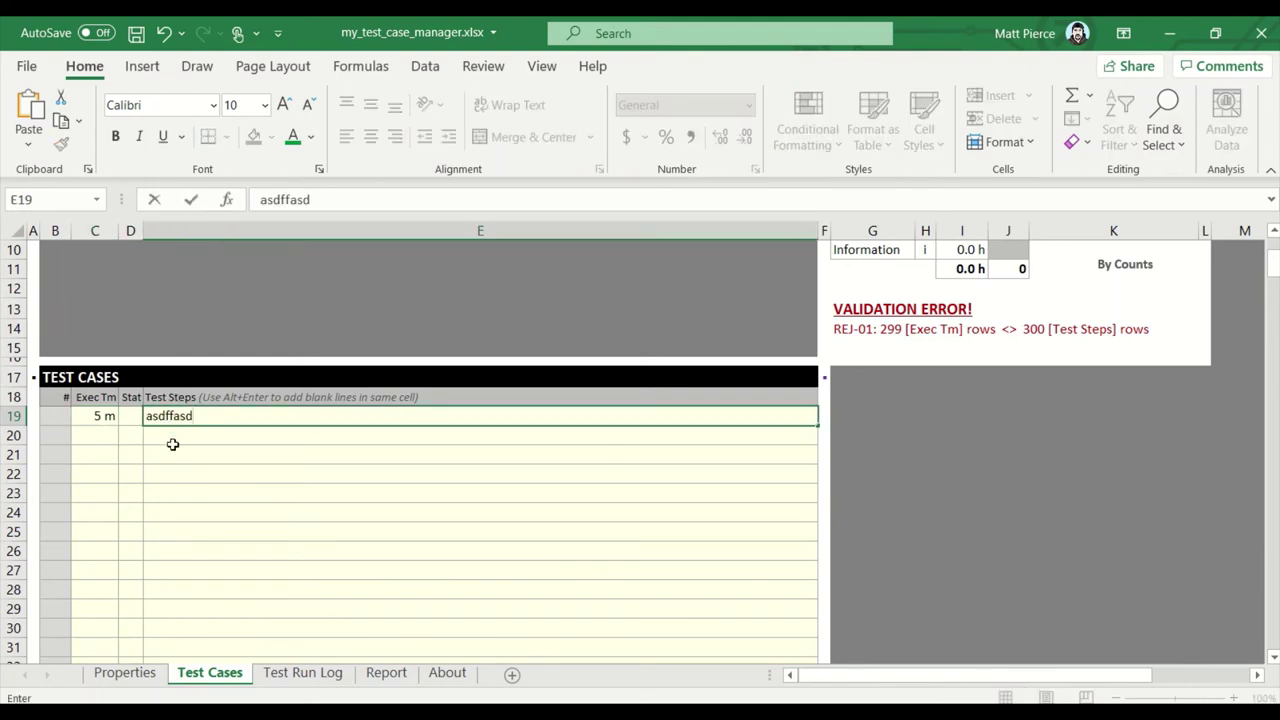
pyautogui.press('Return')
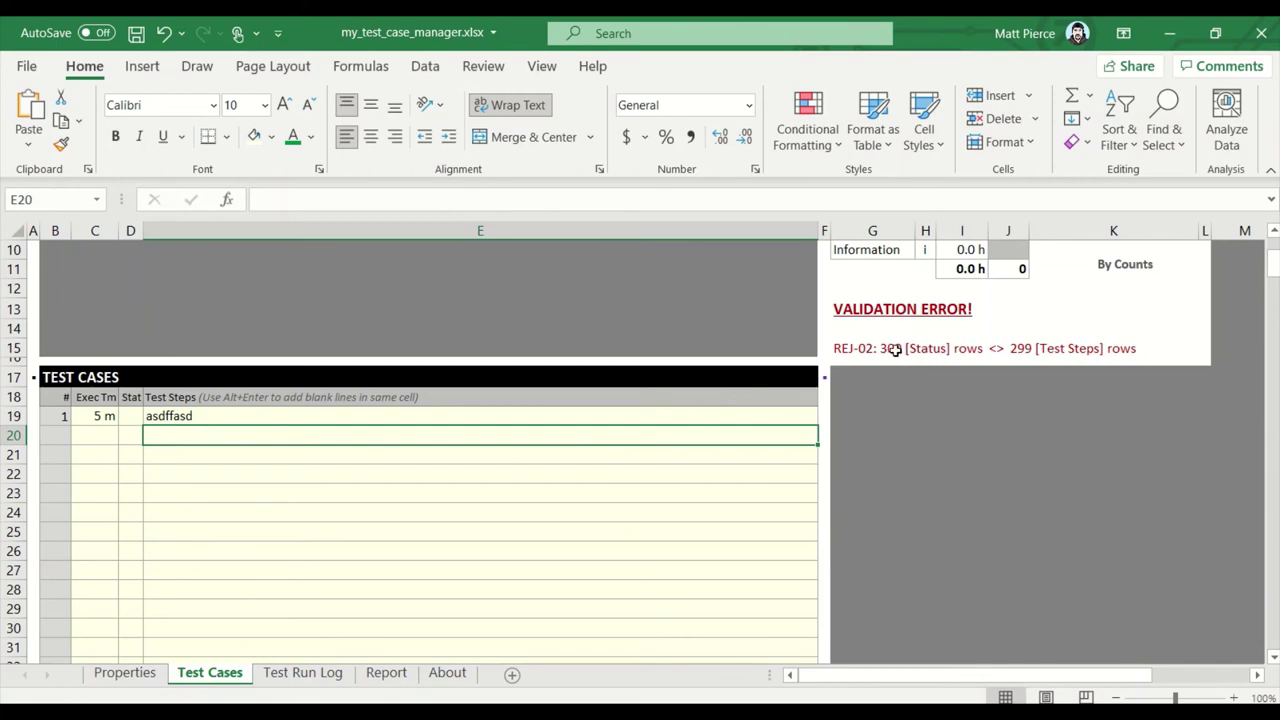
# Step: Set D19's status to T (To Do), clearing the validation error
pyautogui.click(97, 415)
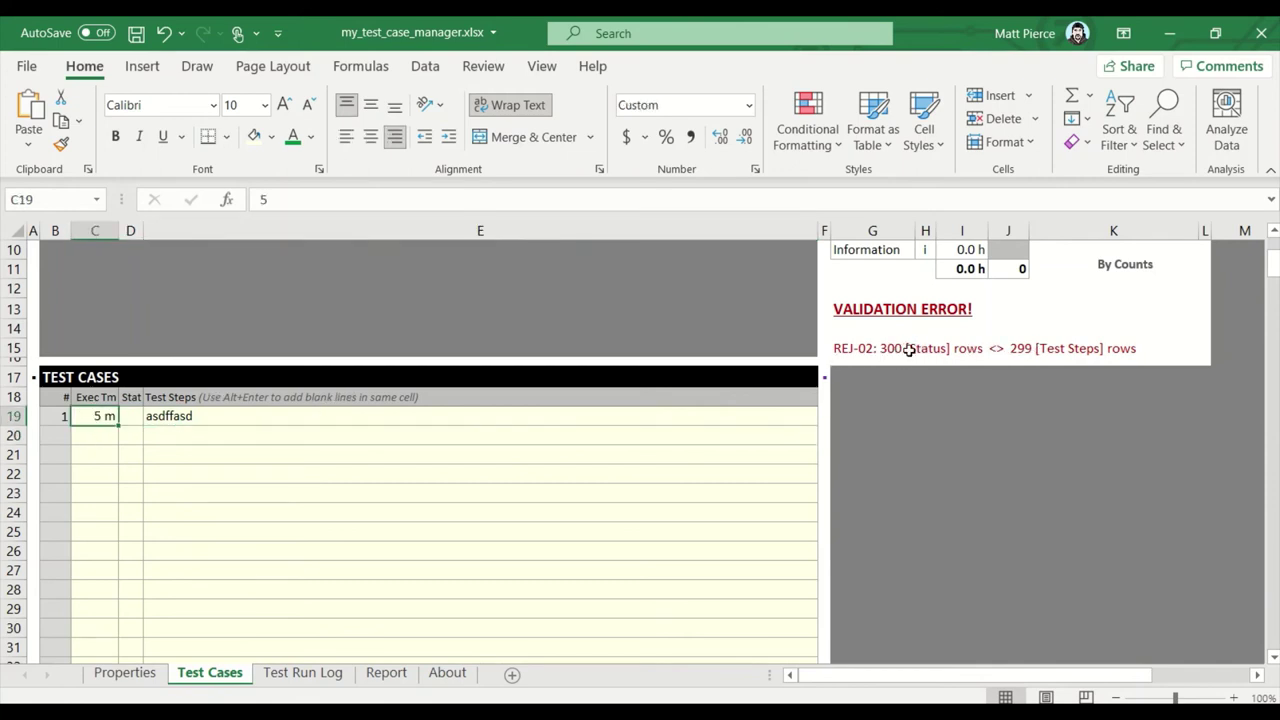
pyautogui.click(128, 415)
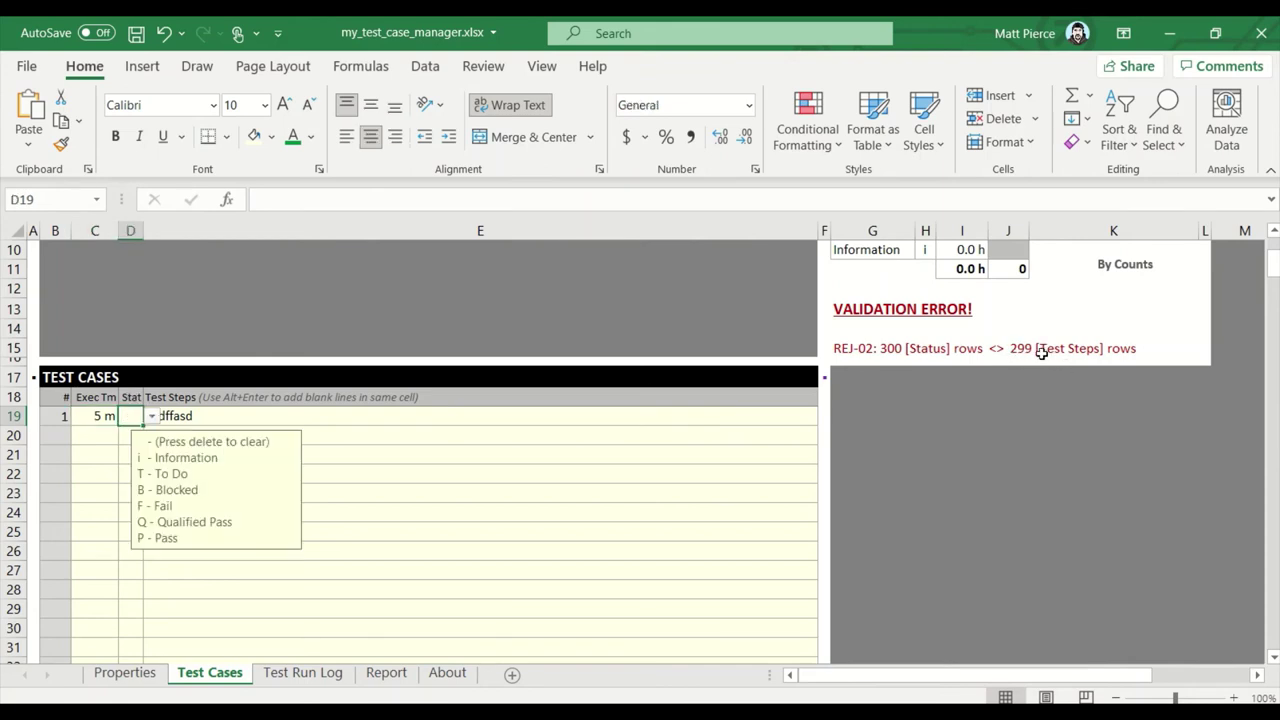
pyautogui.click(94, 417)
pyautogui.click(168, 418)
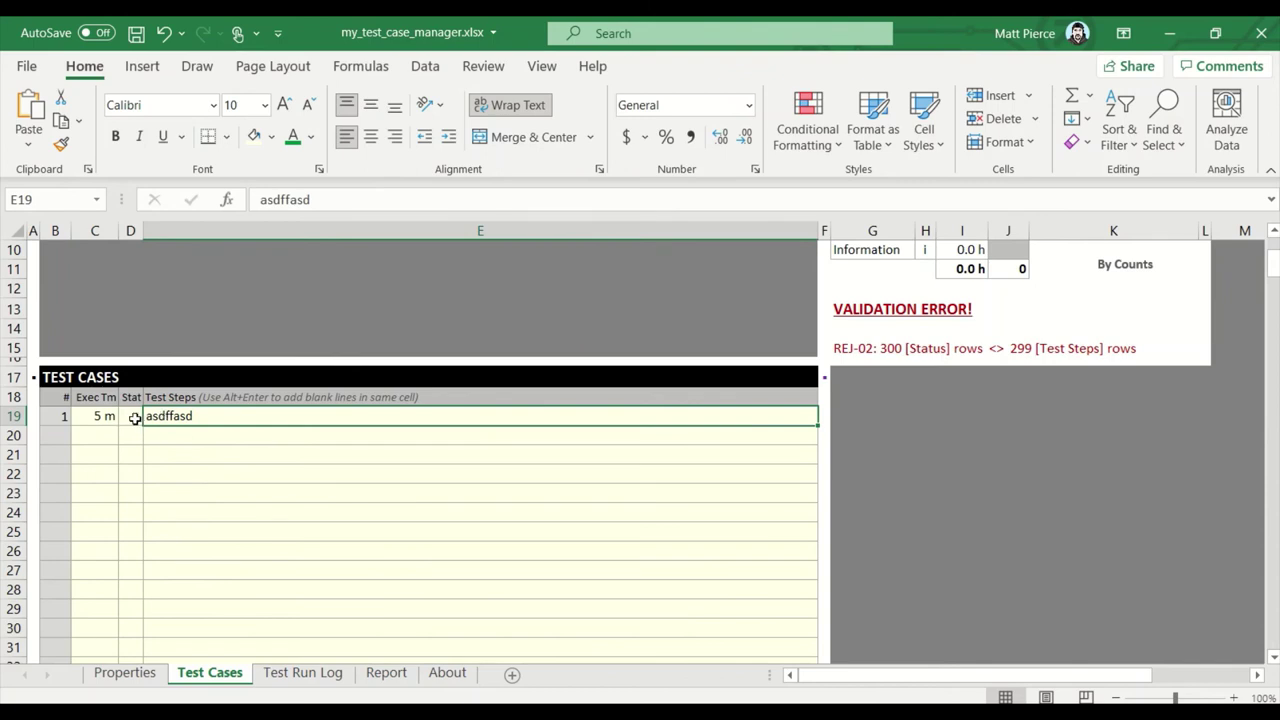
pyautogui.click(133, 418)
pyautogui.click(151, 416)
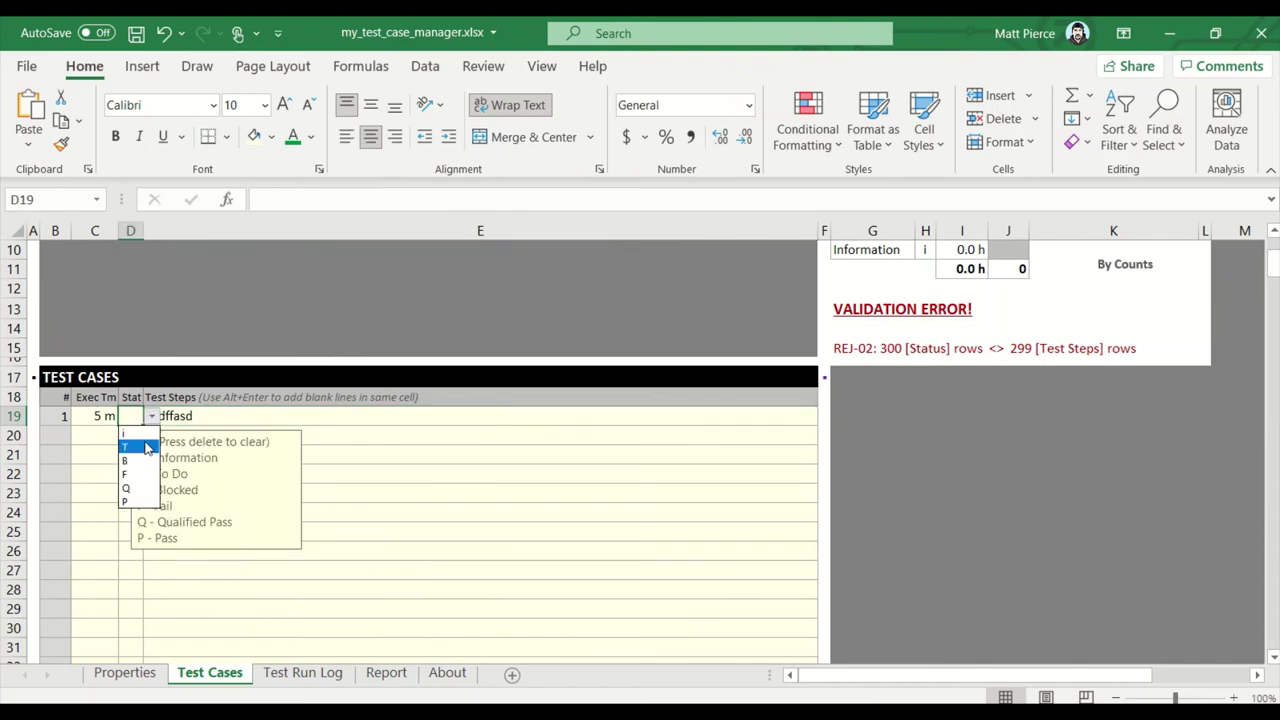
pyautogui.click(143, 447)
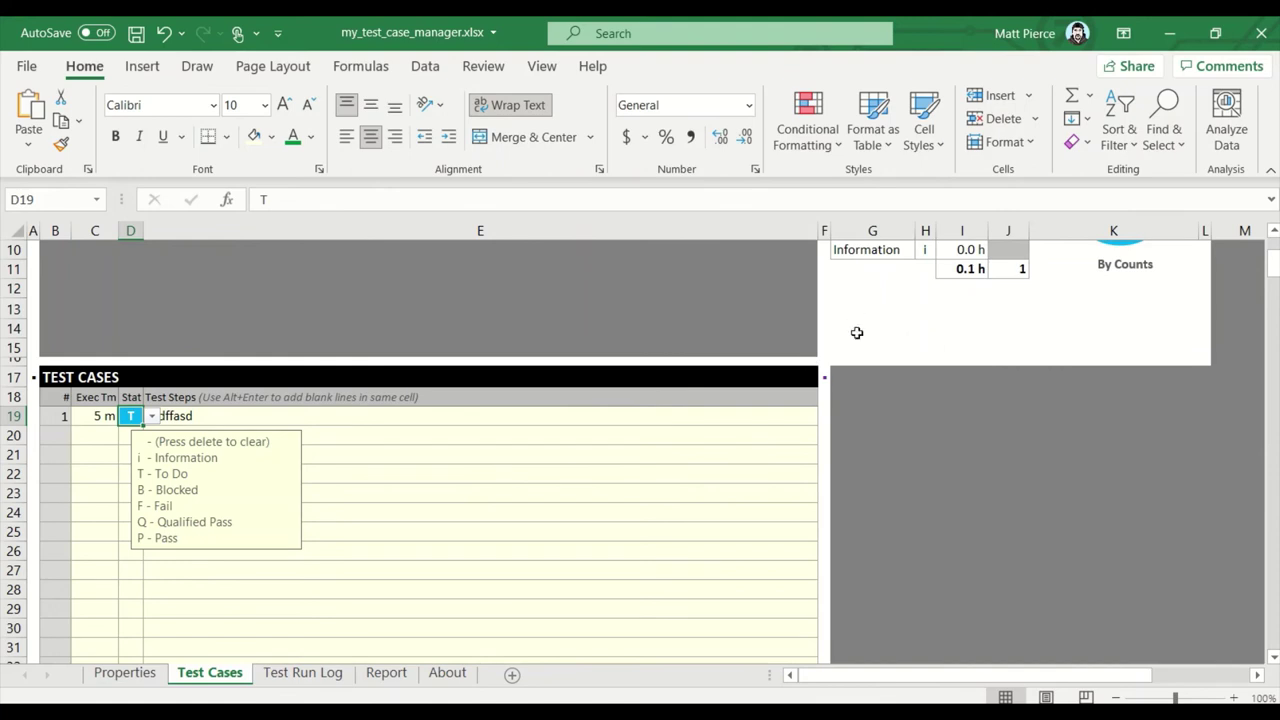
pyautogui.click(244, 418)
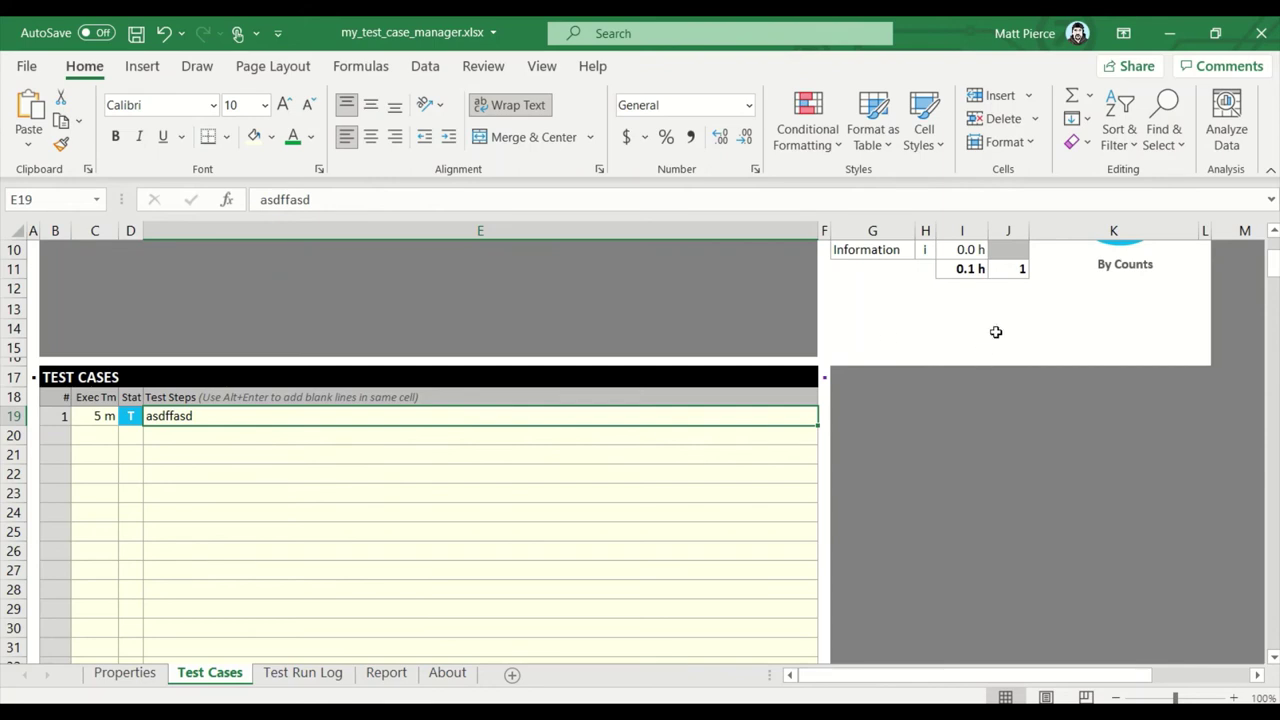
pyautogui.click(94, 432)
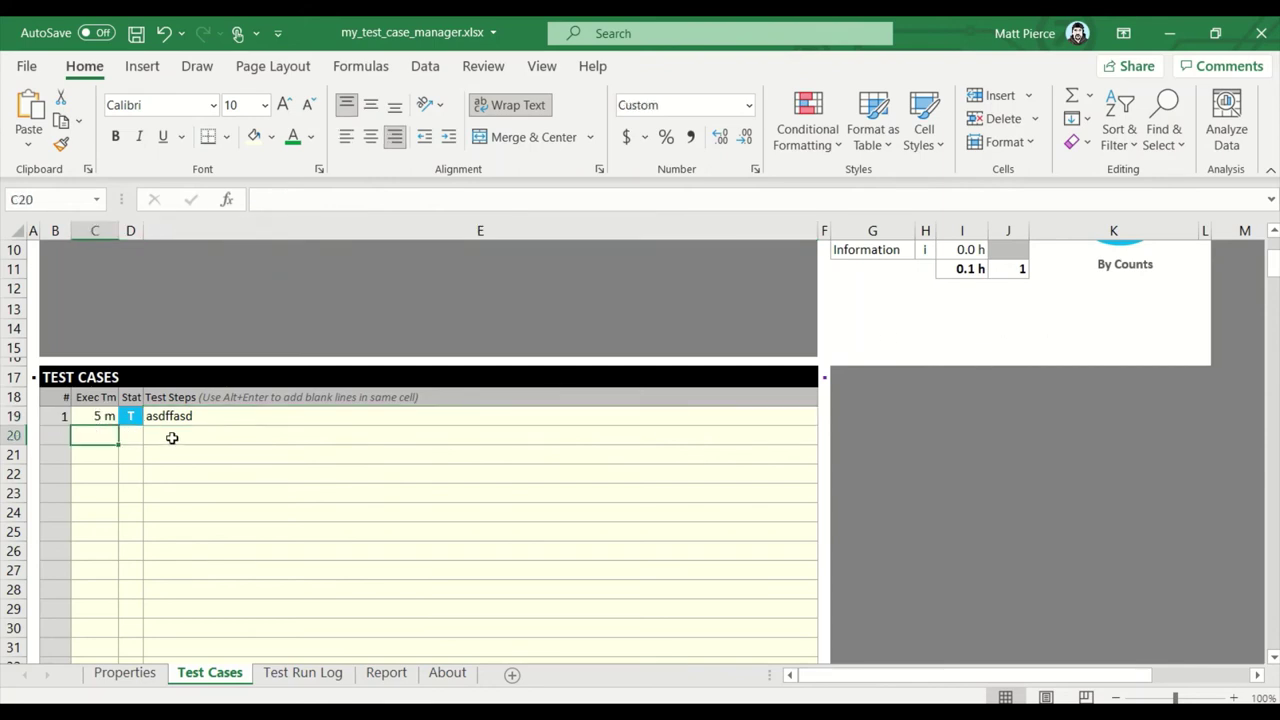
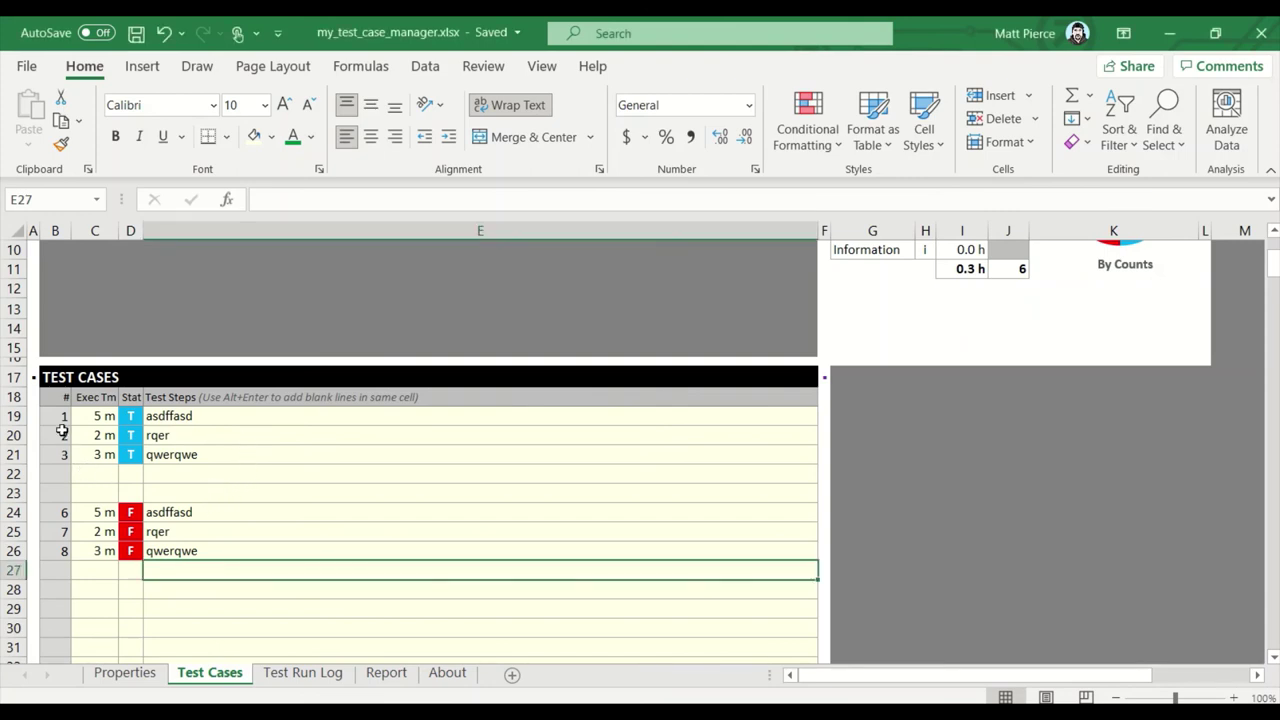
# Step: Clear the sample numbers in B19:B21, then undo to restore them
pyautogui.moveTo(57, 418); pyautogui.dragTo(55, 454)
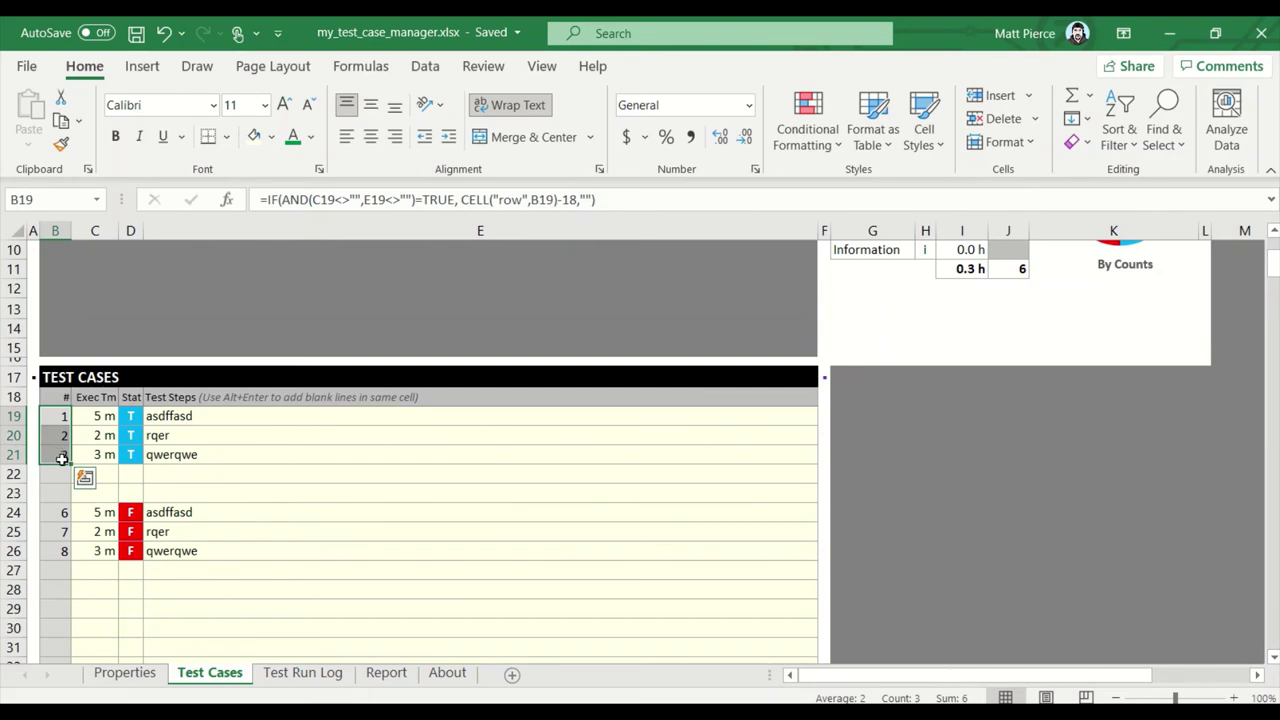
pyautogui.press('Delete')
pyautogui.hotkey('ctrl', 'z')
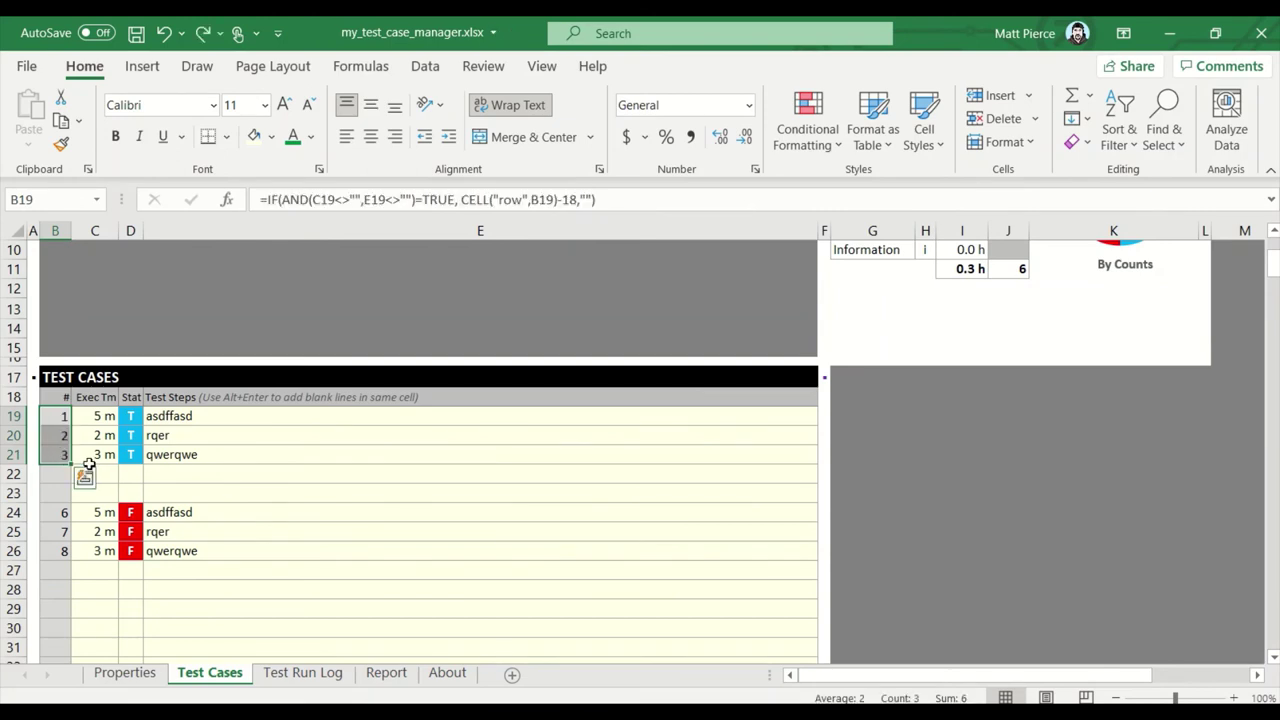
pyautogui.click(61, 436)
pyautogui.press('Down')
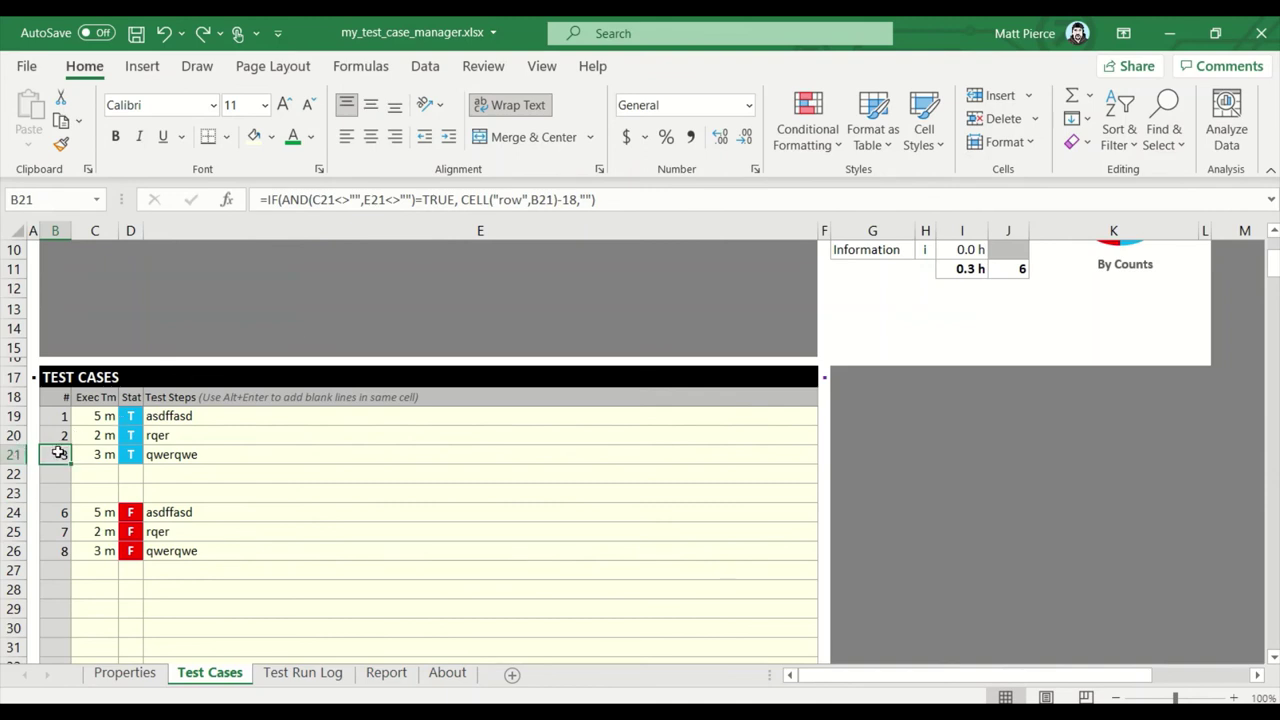
pyautogui.click(66, 512)
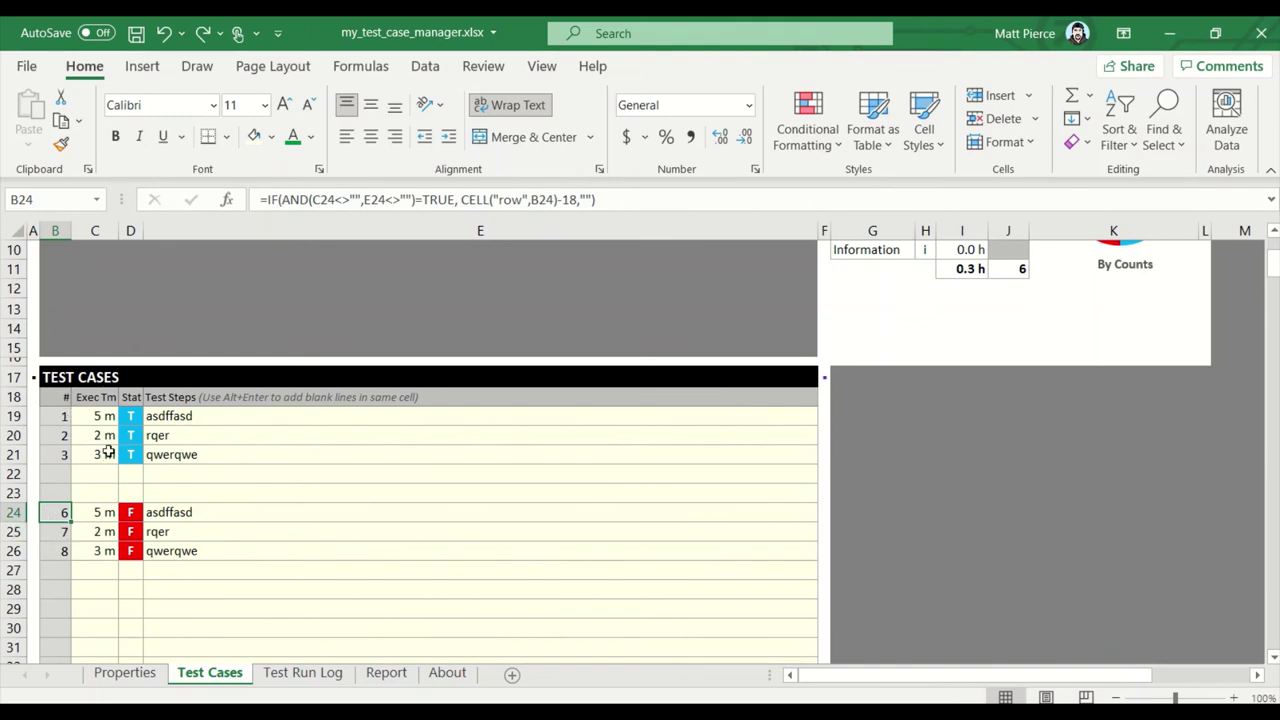
pyautogui.click(265, 486)
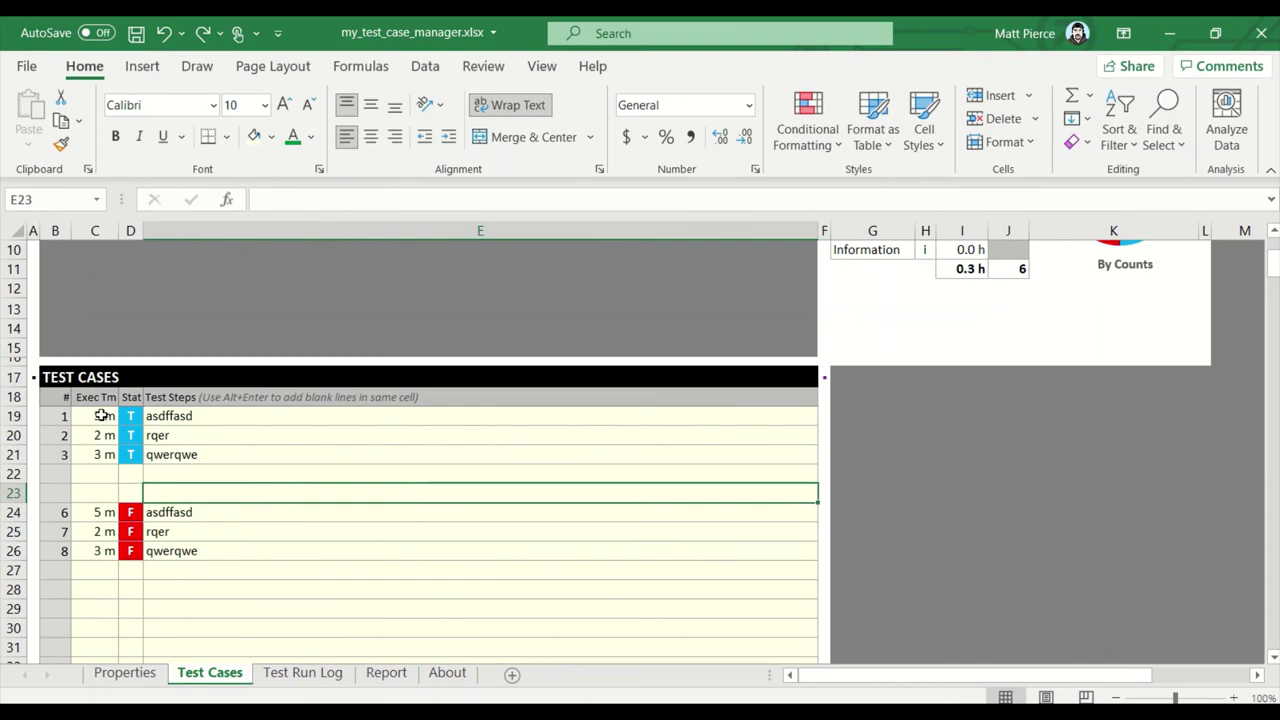
# Step: Clear C19:E21, the times, statuses and steps of test cases 1–3
pyautogui.moveTo(103, 416); pyautogui.dragTo(177, 451)
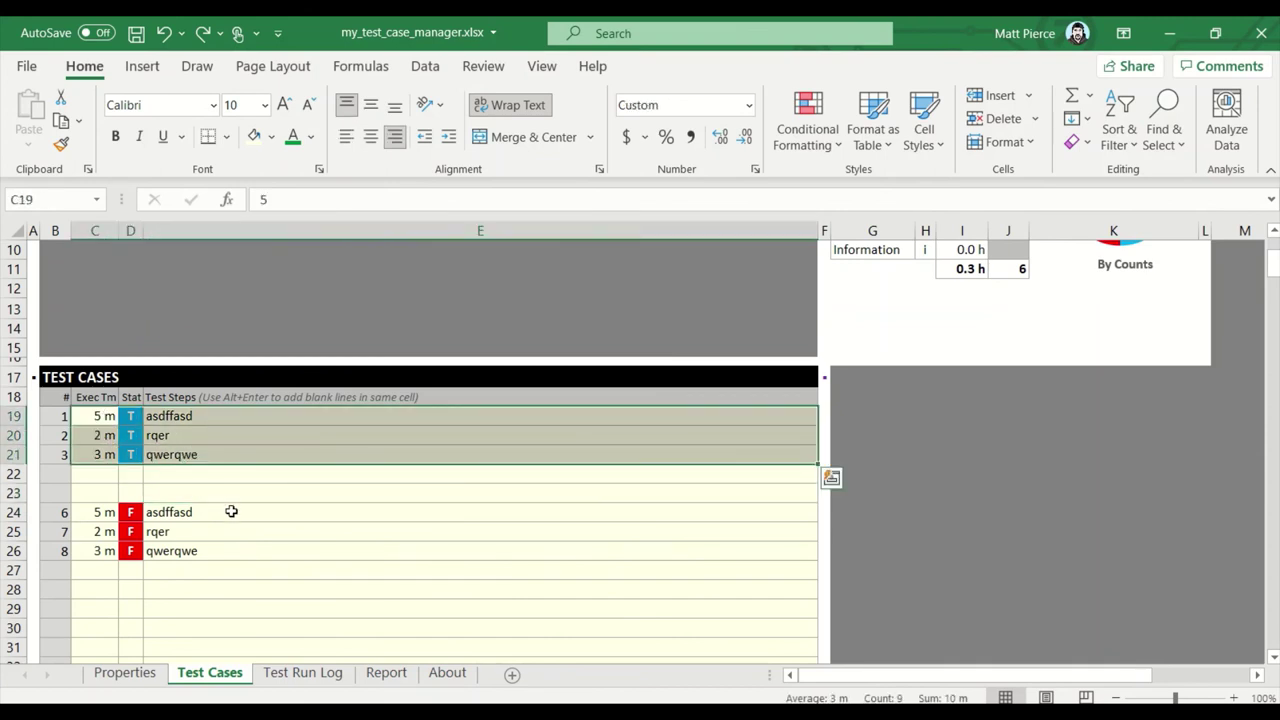
pyautogui.press('Delete')
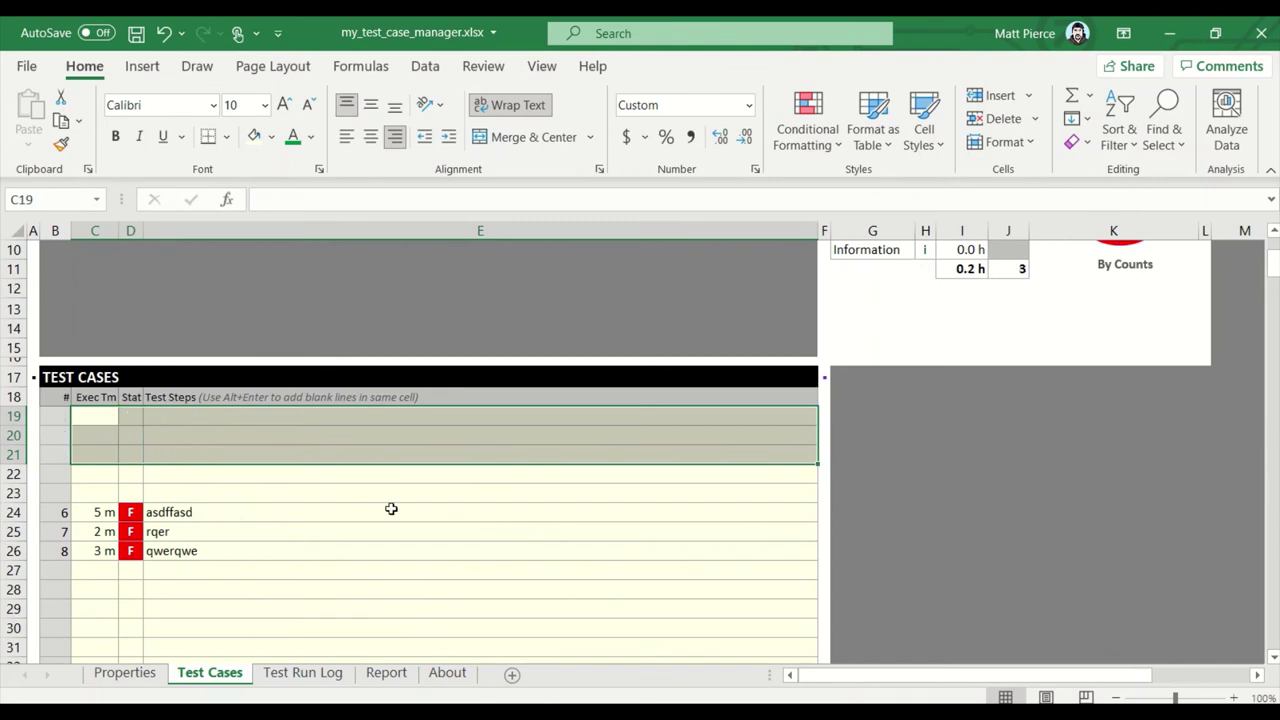
pyautogui.click(391, 509)
pyautogui.click(134, 452)
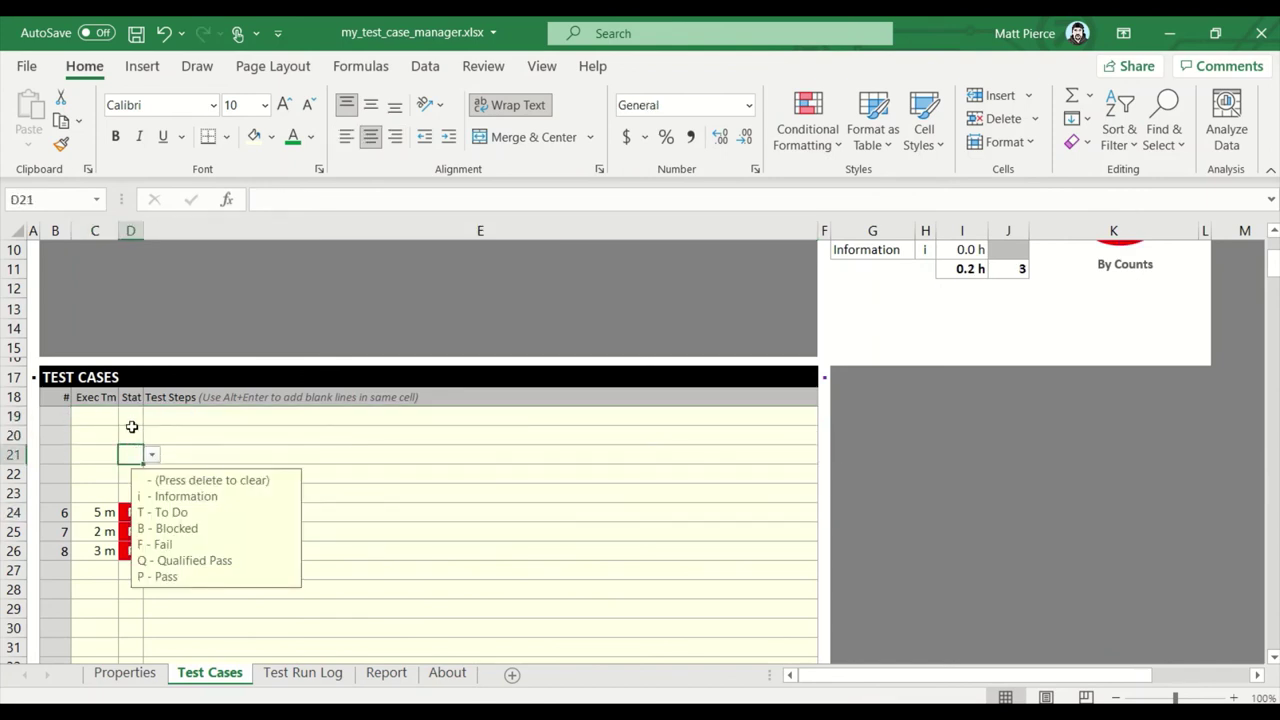
pyautogui.moveTo(130, 418); pyautogui.dragTo(127, 454)
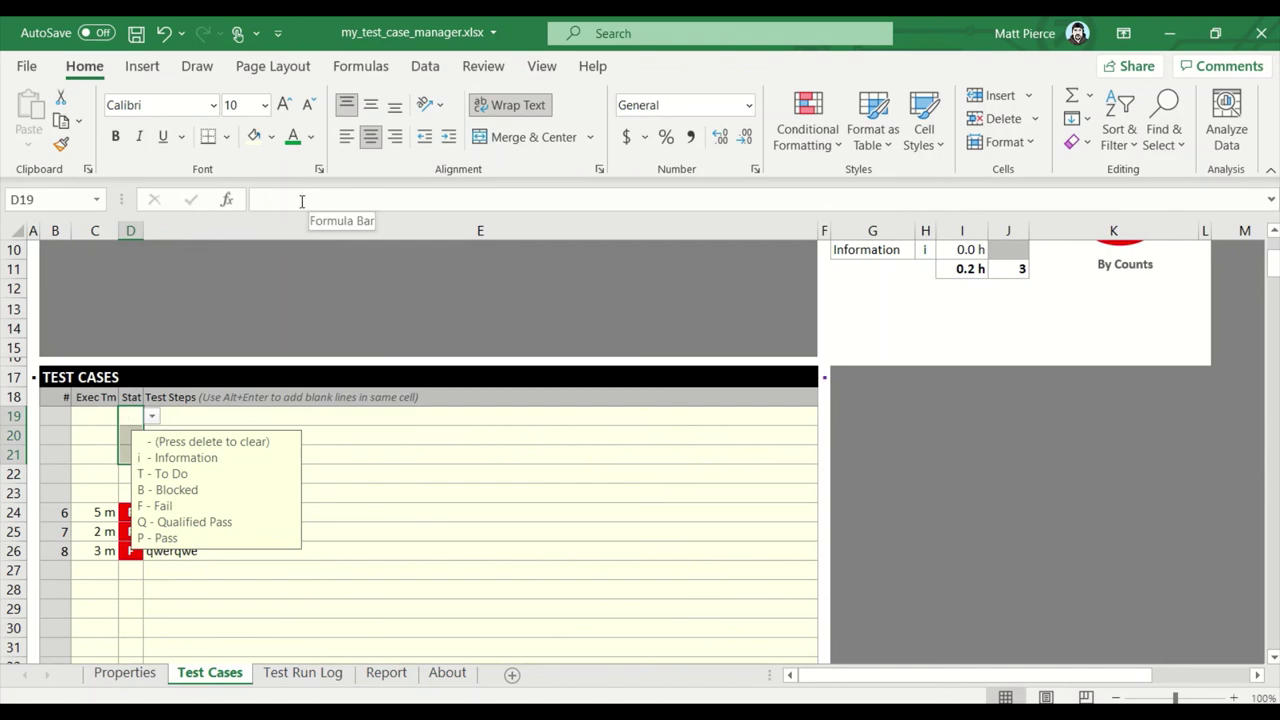
# Step: Check the cleared cells C19, E19, C20:E21 and C19:C20
pyautogui.click(103, 420)
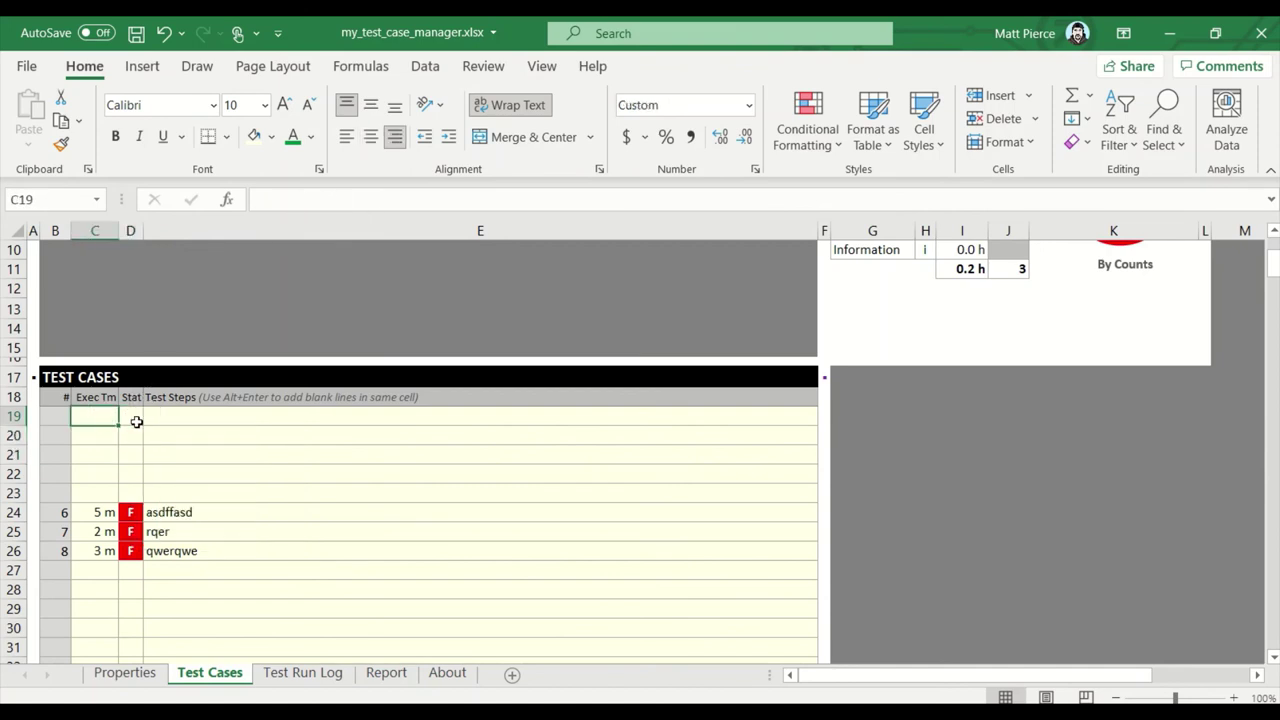
pyautogui.click(176, 422)
pyautogui.click(180, 454)
pyautogui.moveTo(108, 435); pyautogui.dragTo(164, 455)
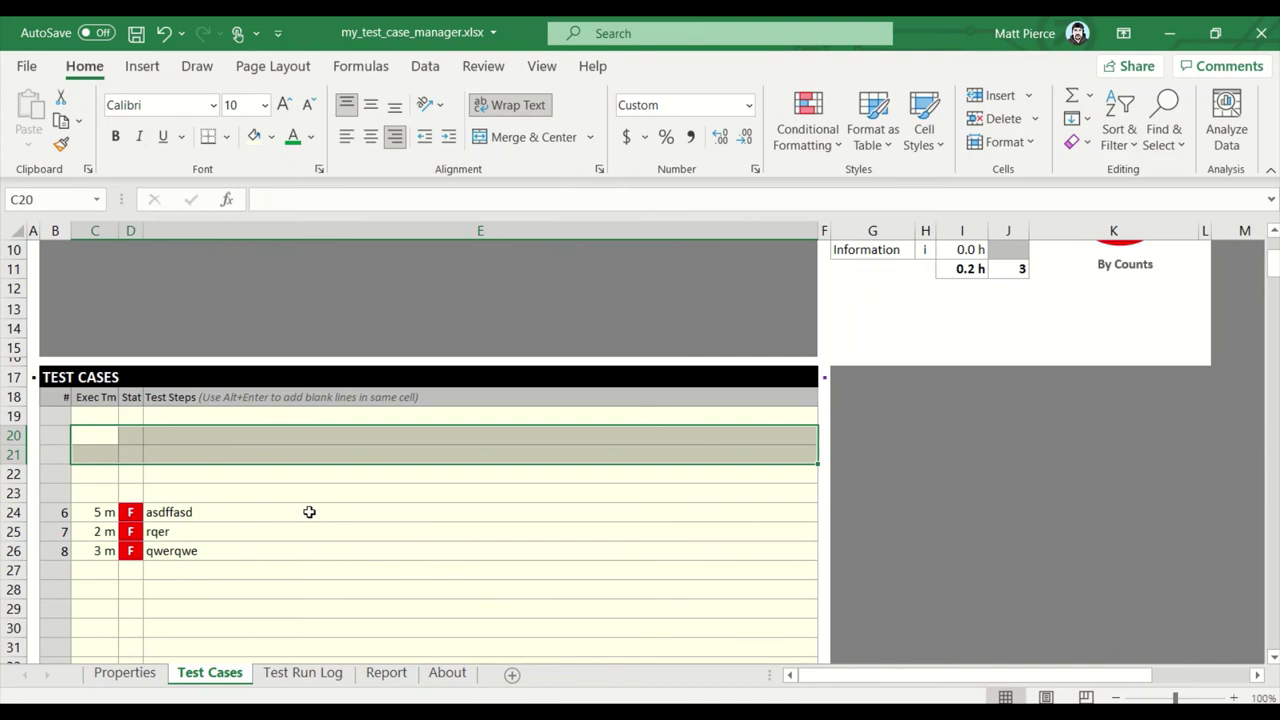
pyautogui.moveTo(100, 417); pyautogui.dragTo(160, 460)
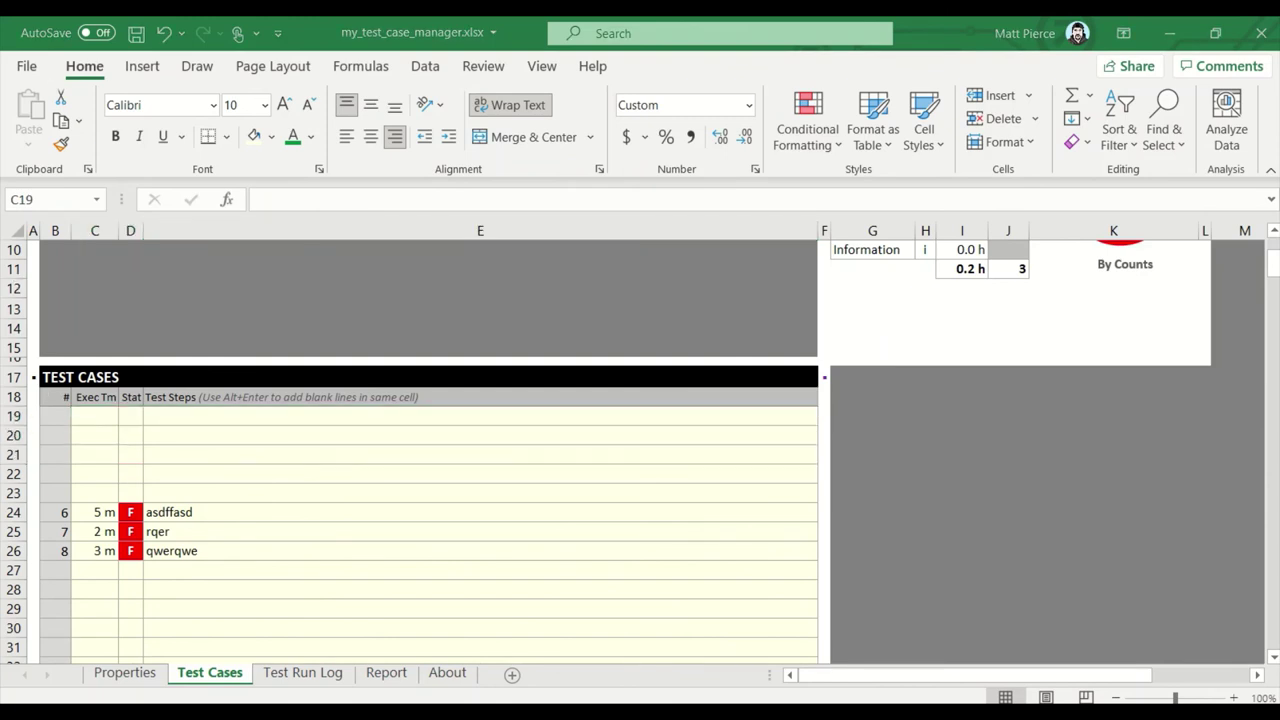
# Step: Delete row 25, which holds the 2-minute 'rqer' test case
pyautogui.click(14, 513)
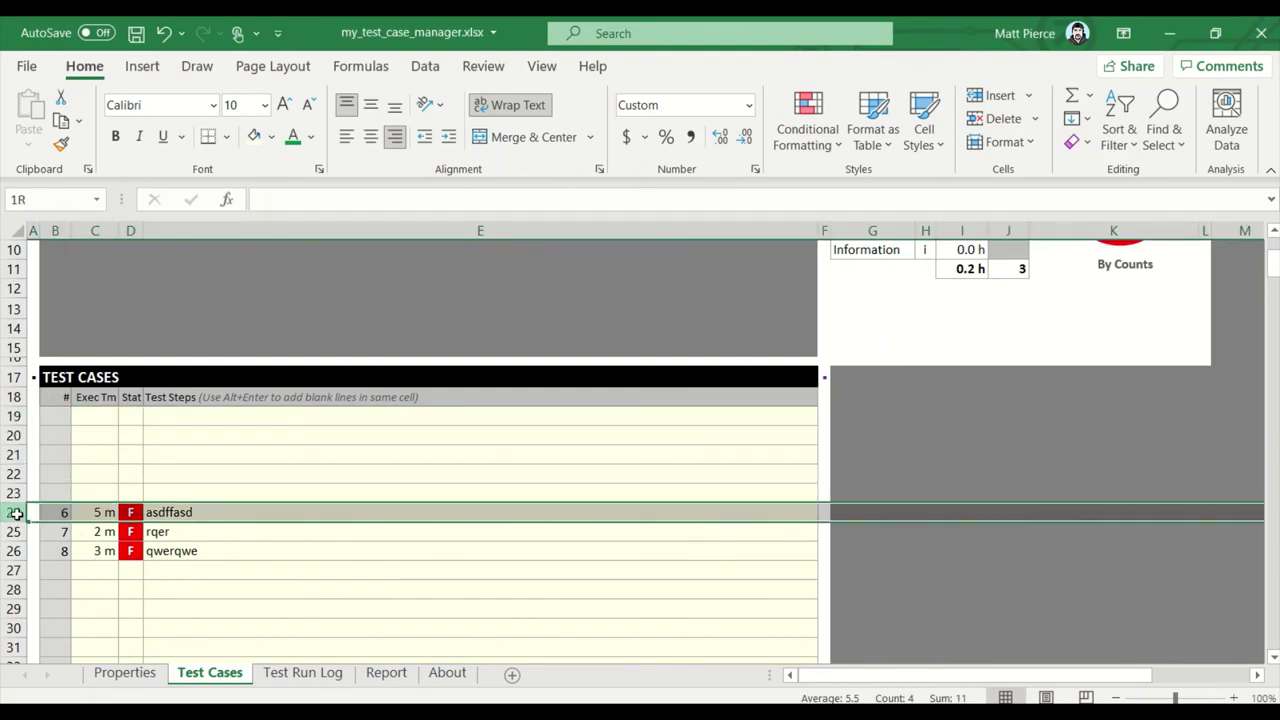
pyautogui.moveTo(17, 514); pyautogui.dragTo(26, 548)
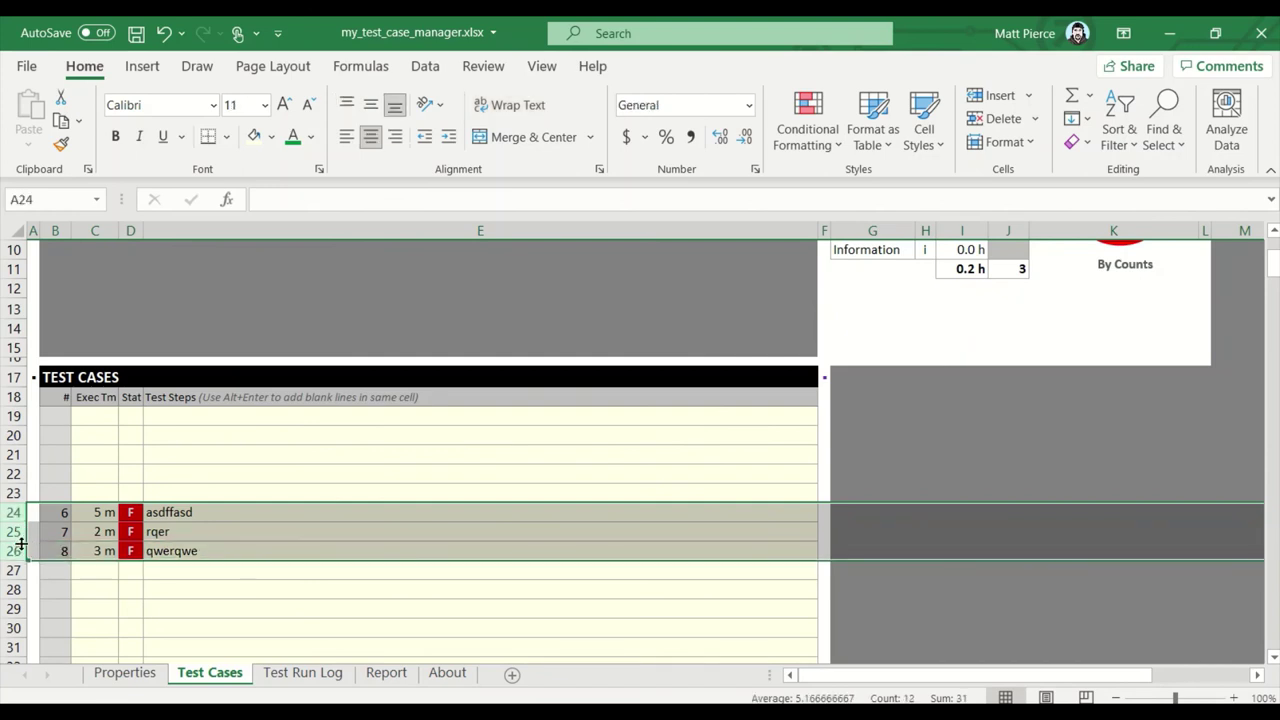
pyautogui.click(14, 532)
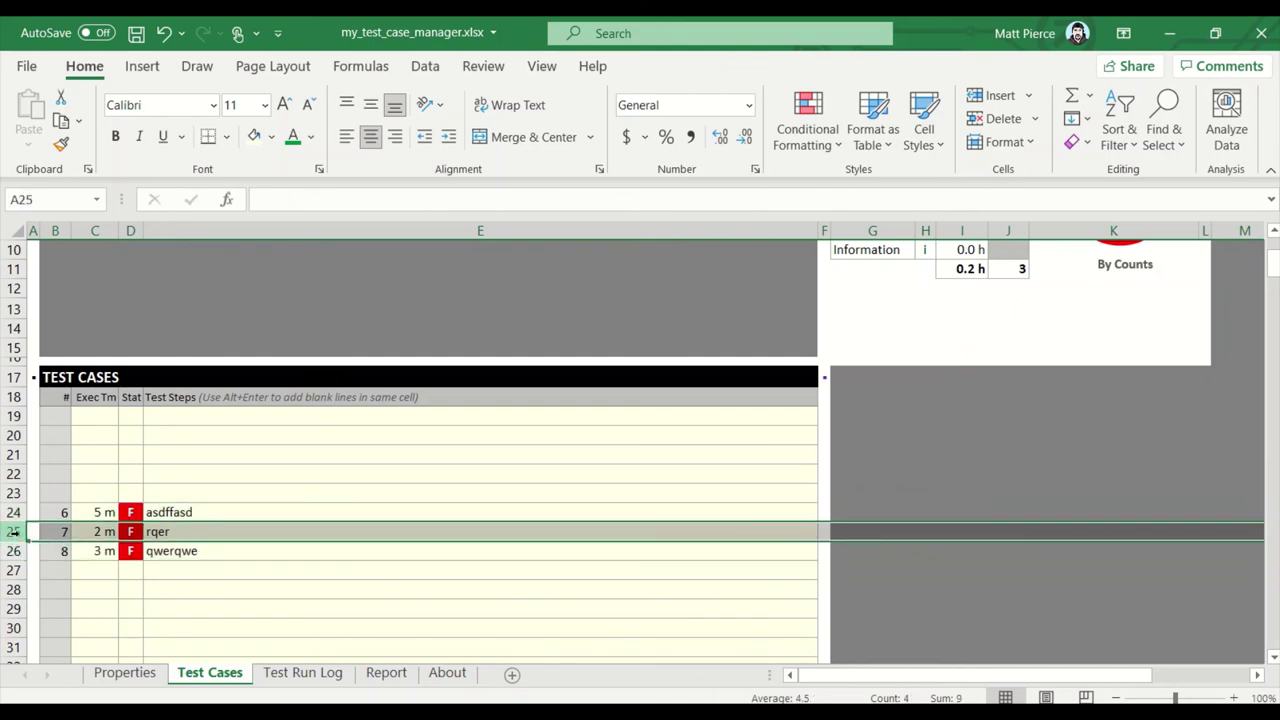
pyautogui.rightClick(14, 532)
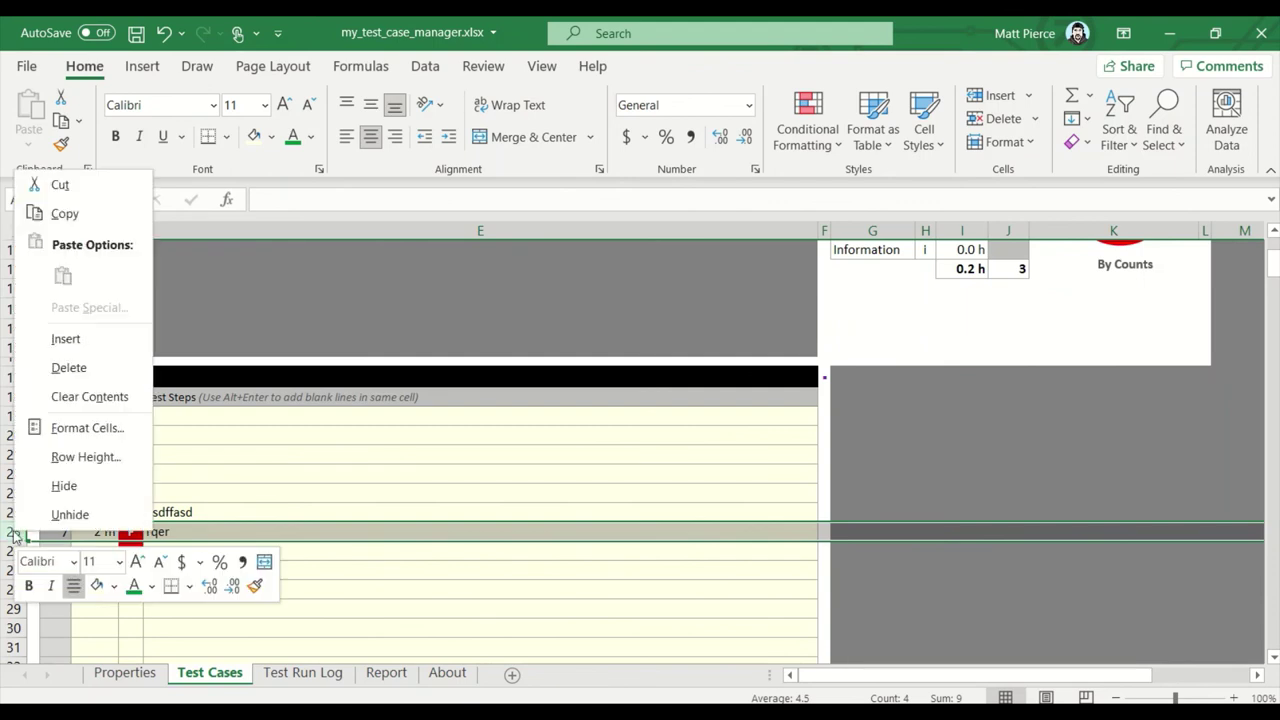
pyautogui.click(78, 370)
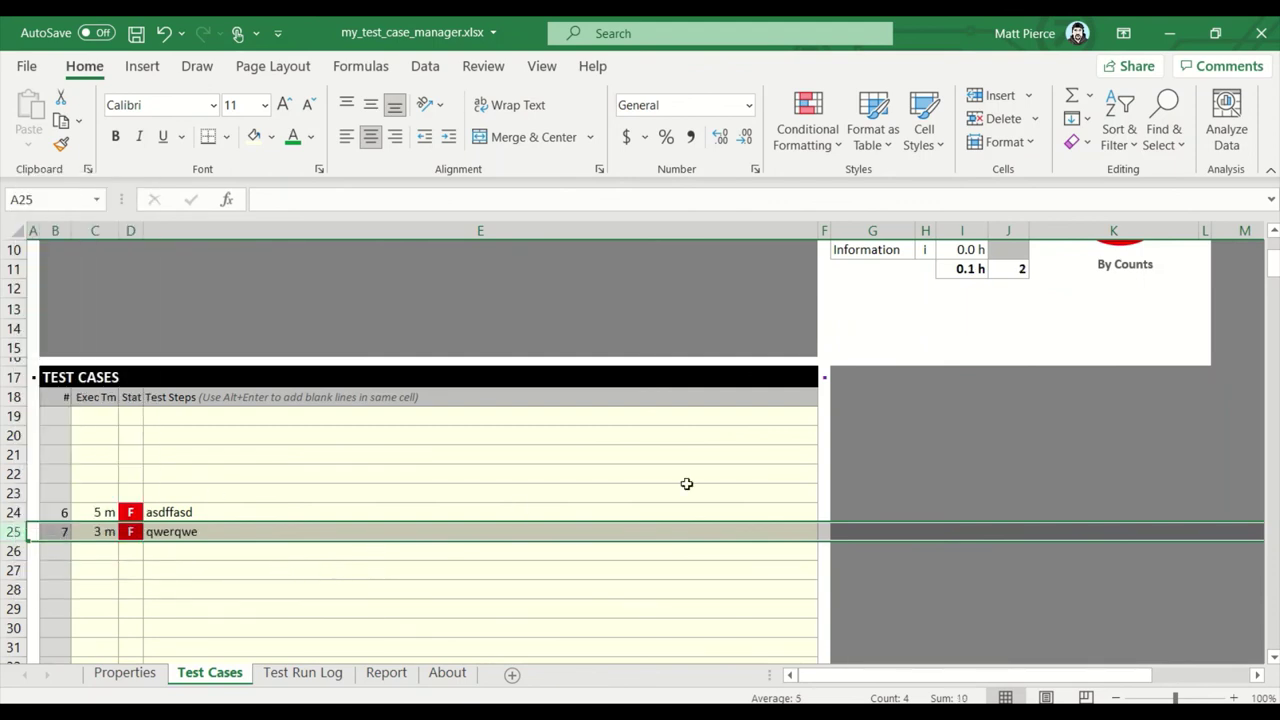
pyautogui.click(164, 571)
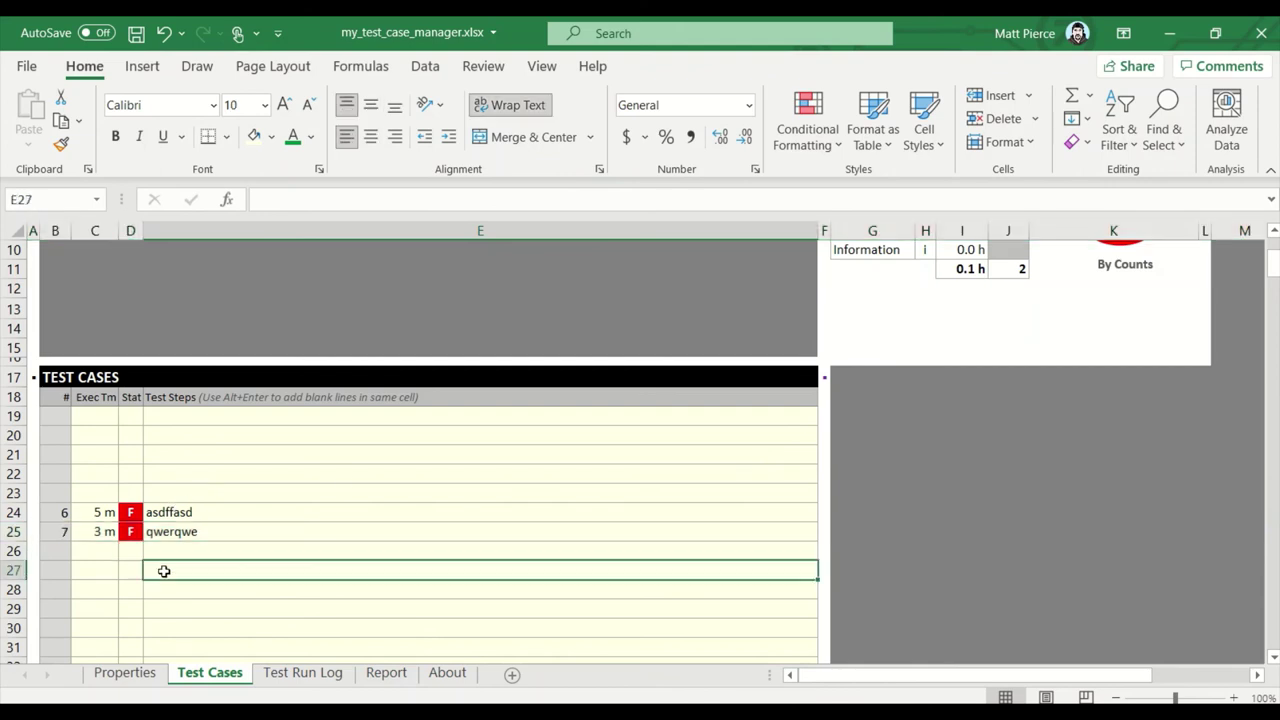
# Step: Move between the totals row and the table's last entries to locate rows 23–25
pyautogui.hotkey('ctrl', 'Down')
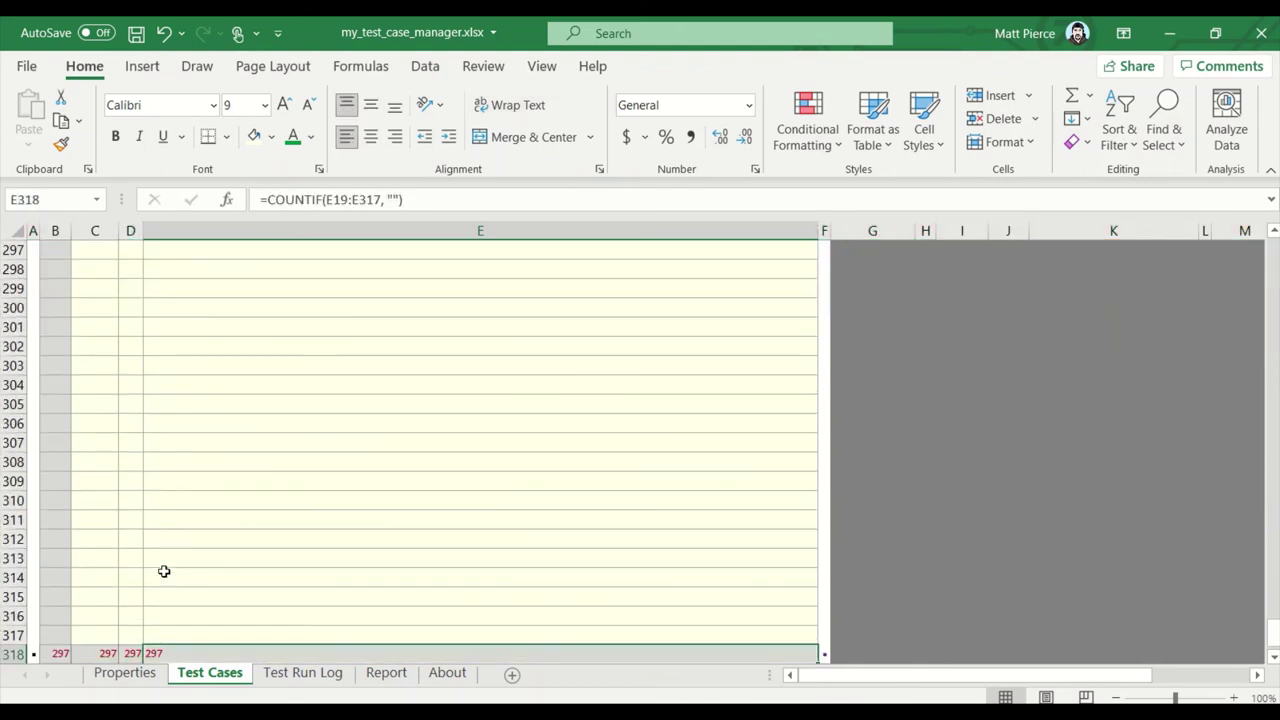
pyautogui.hotkey('ctrl', 'Up')
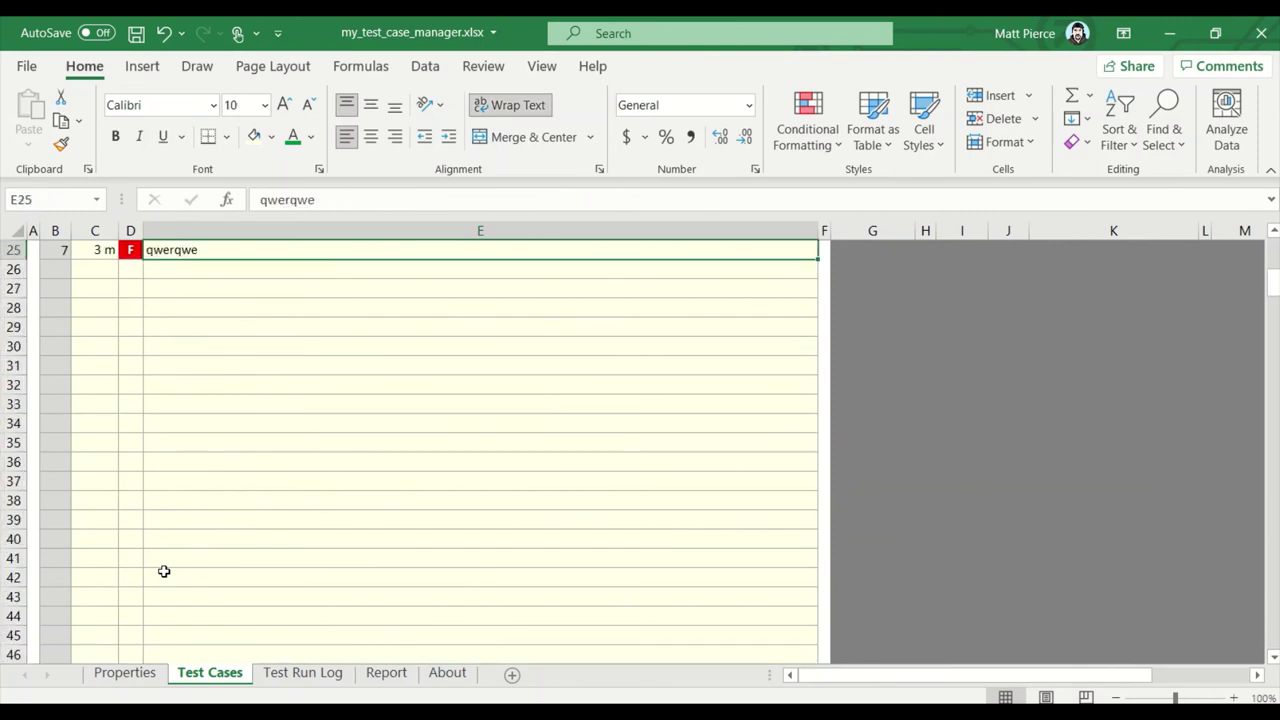
pyautogui.scroll(4, 164, 571)
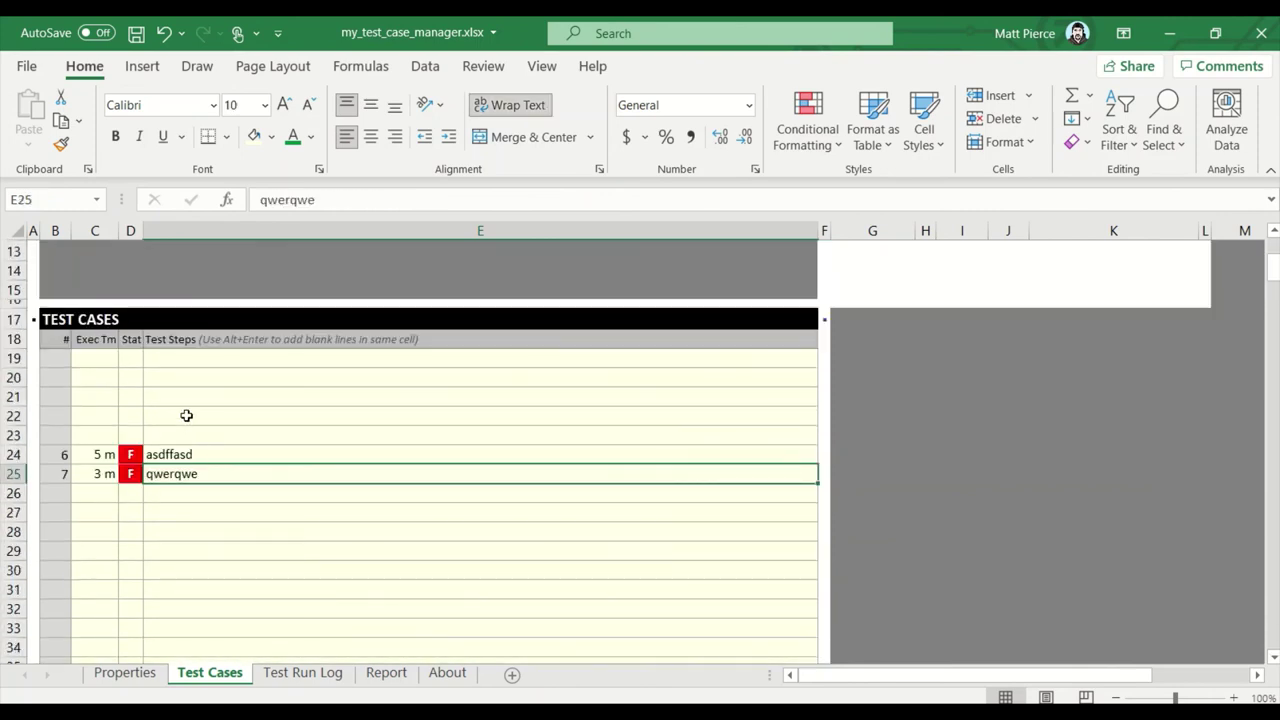
pyautogui.moveTo(193, 364); pyautogui.dragTo(192, 383)
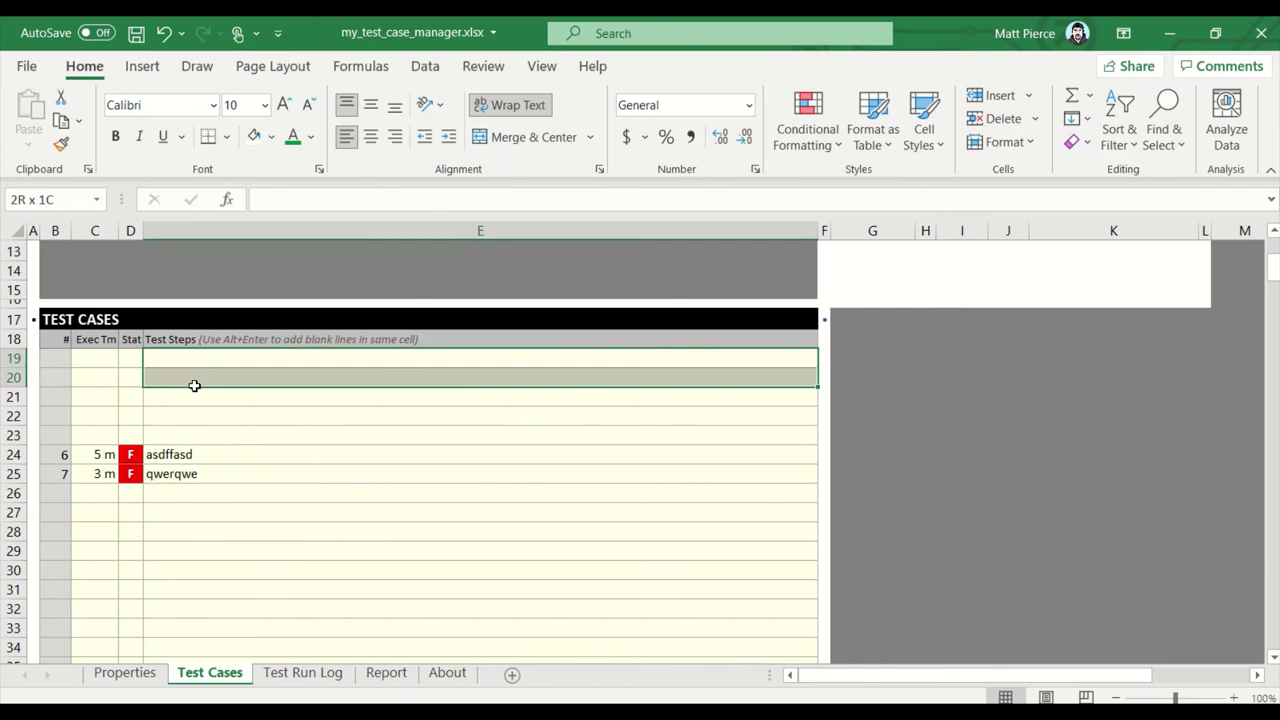
pyautogui.click(48, 357)
pyautogui.press('Down')
pyautogui.press('Down')
pyautogui.press('Down')
pyautogui.press('Down')
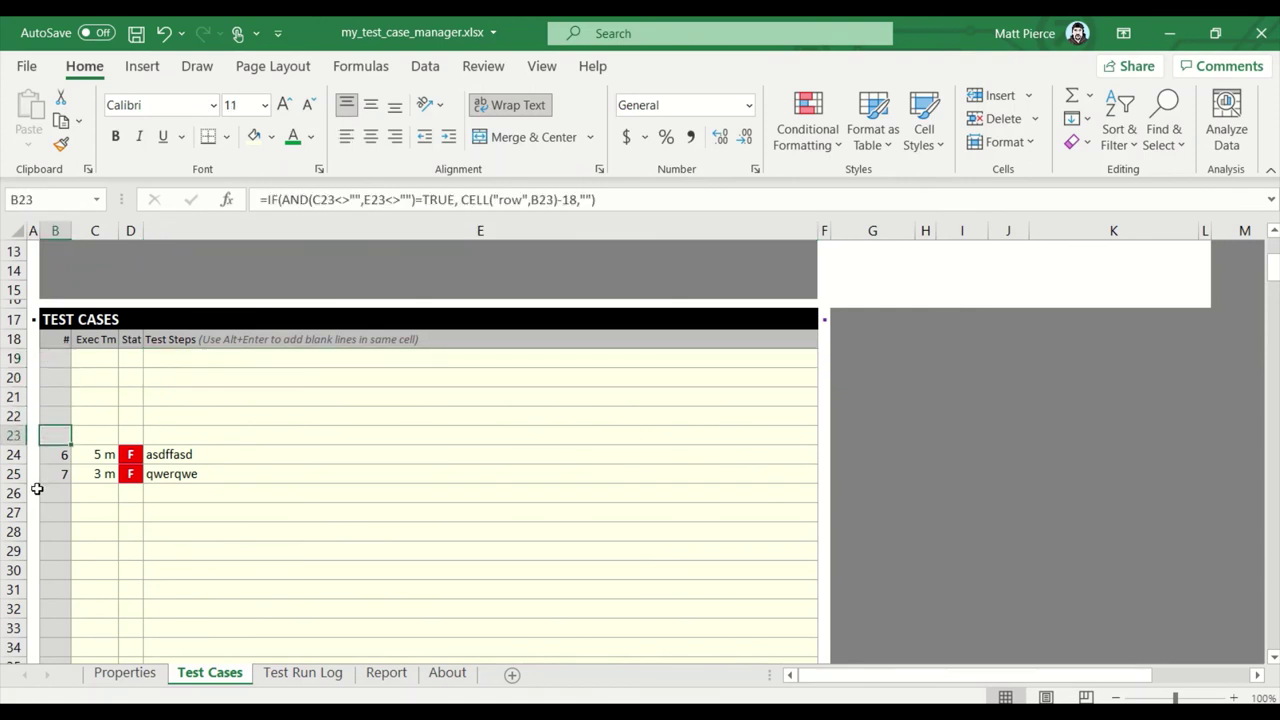
pyautogui.press('Right')
pyautogui.press('Right')
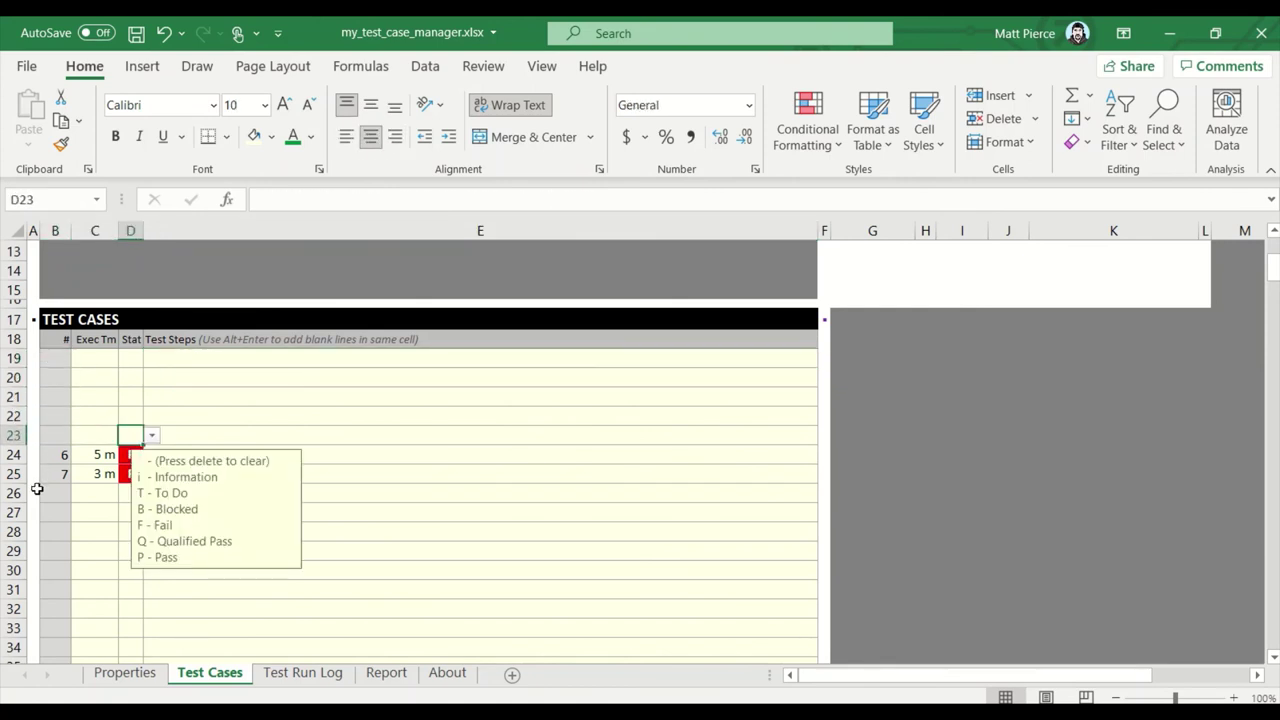
pyautogui.press('Left')
pyautogui.press('Down')
pyautogui.press('Down')
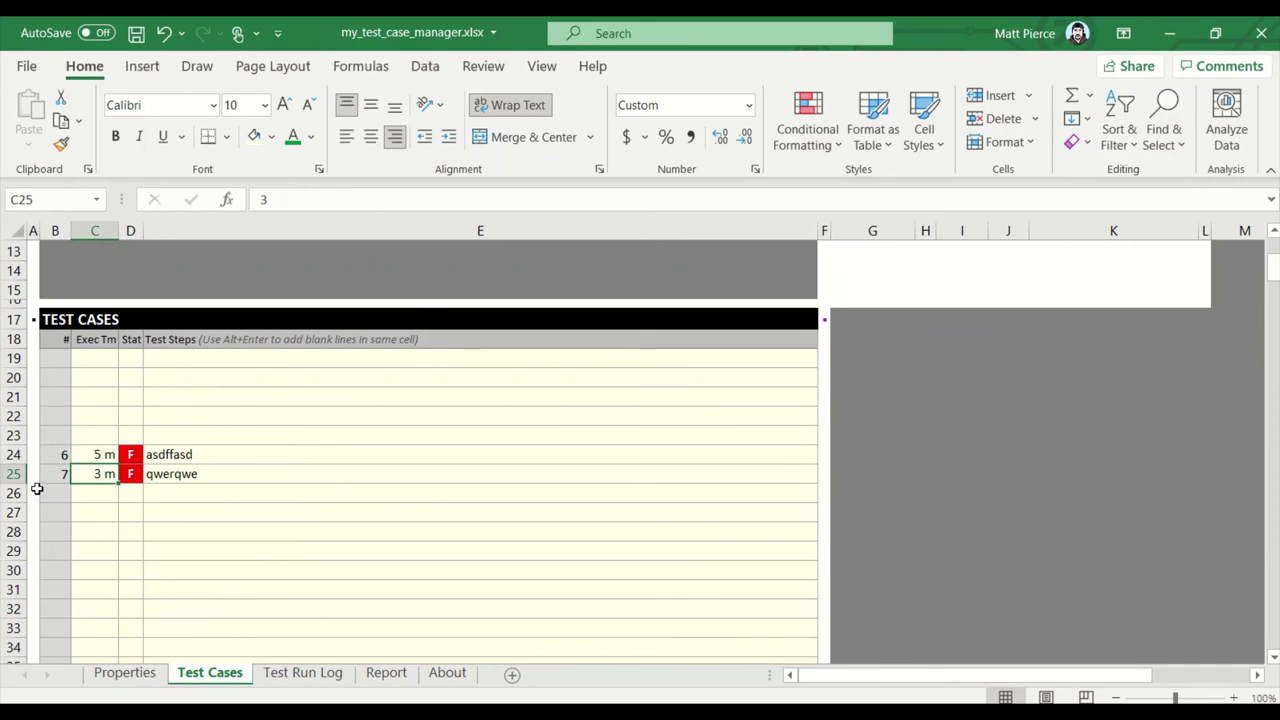
pyautogui.press('Up')
pyautogui.press('Down')
# Step: Check the asdffasd and qwerqwe cases in the Exec Tm and Steps columns
pyautogui.hotkey('ctrl', 'Down')
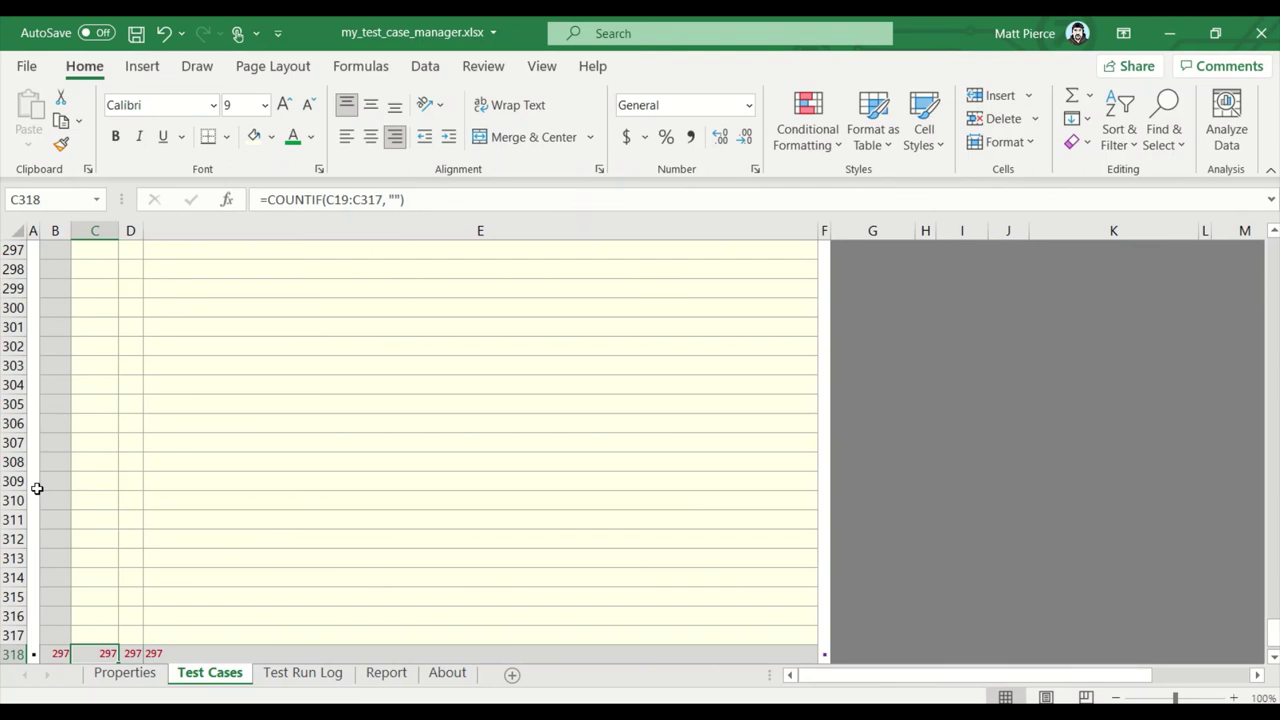
pyautogui.hotkey('ctrl', 'Up')
pyautogui.press('Up')
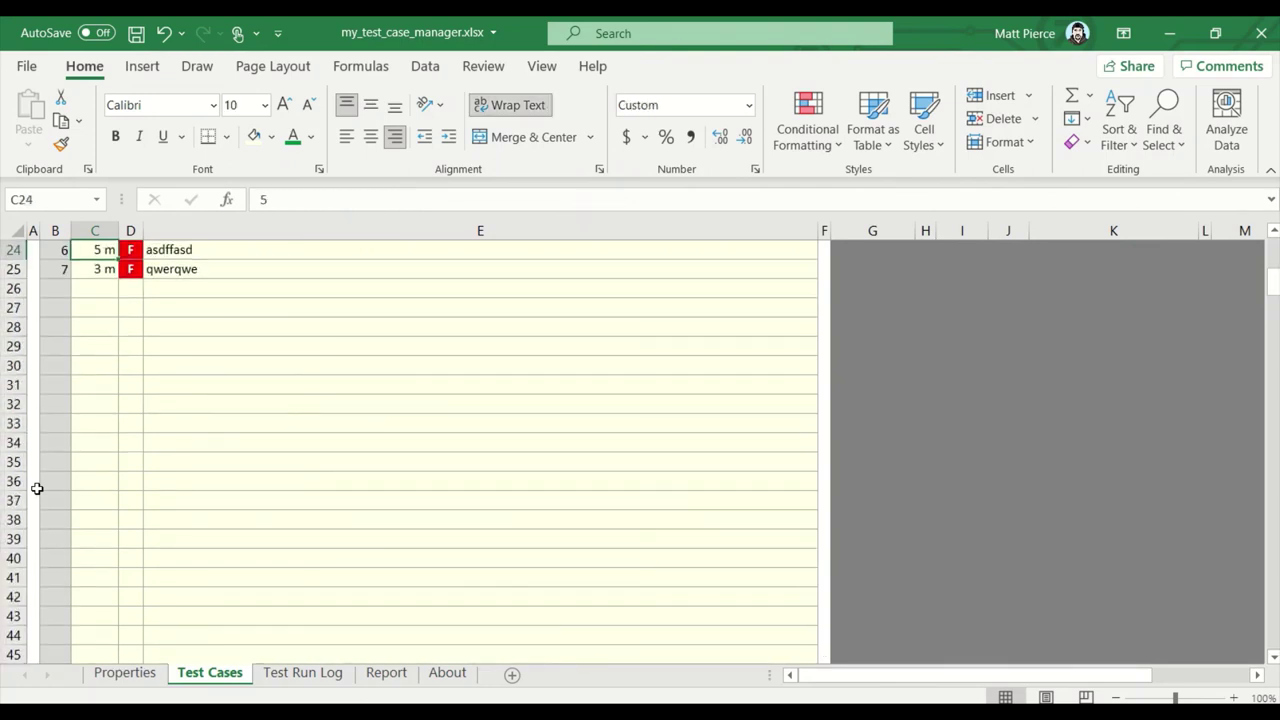
pyautogui.press('Up')
pyautogui.press('Up')
pyautogui.press('Up')
pyautogui.press('Up')
pyautogui.press('Up')
pyautogui.press('Up')
pyautogui.press('Up')
pyautogui.press('Down')
pyautogui.press('Down')
pyautogui.press('Down')
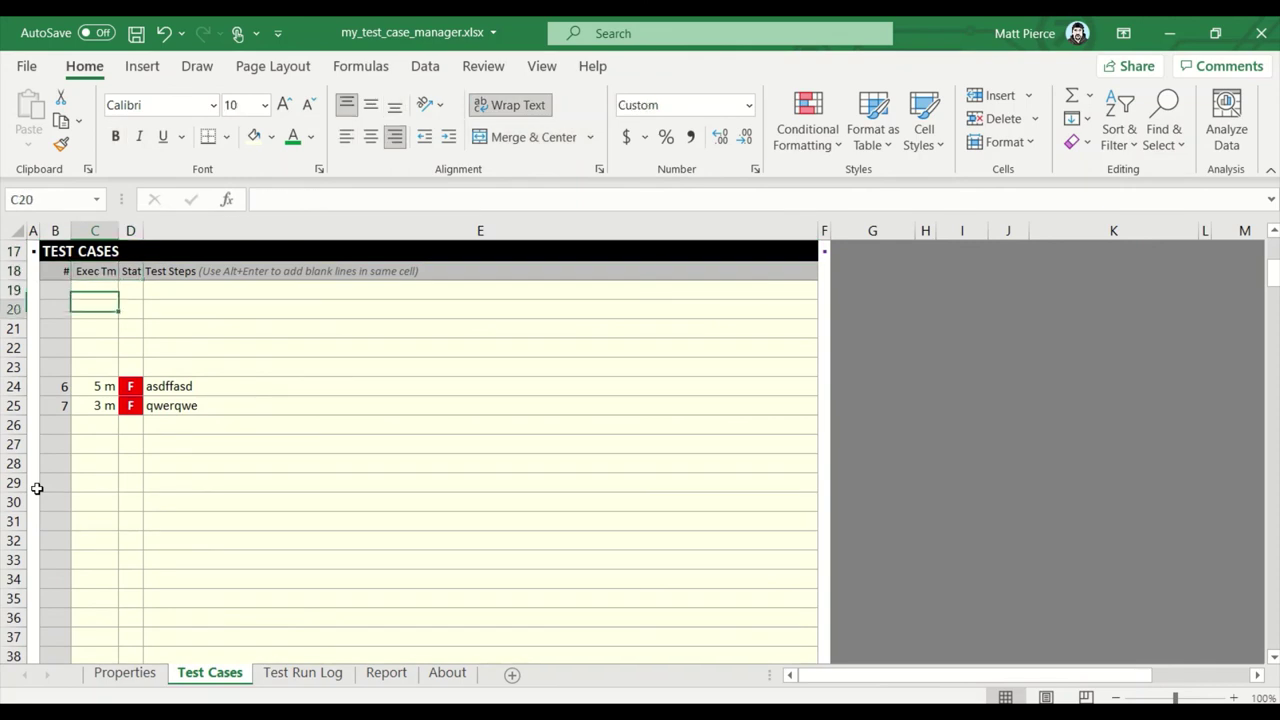
pyautogui.press('Up')
pyautogui.press('Down')
pyautogui.press('Up')
pyautogui.press('Down')
pyautogui.press('Down')
pyautogui.press('Down')
pyautogui.press('Down')
pyautogui.press('Down')
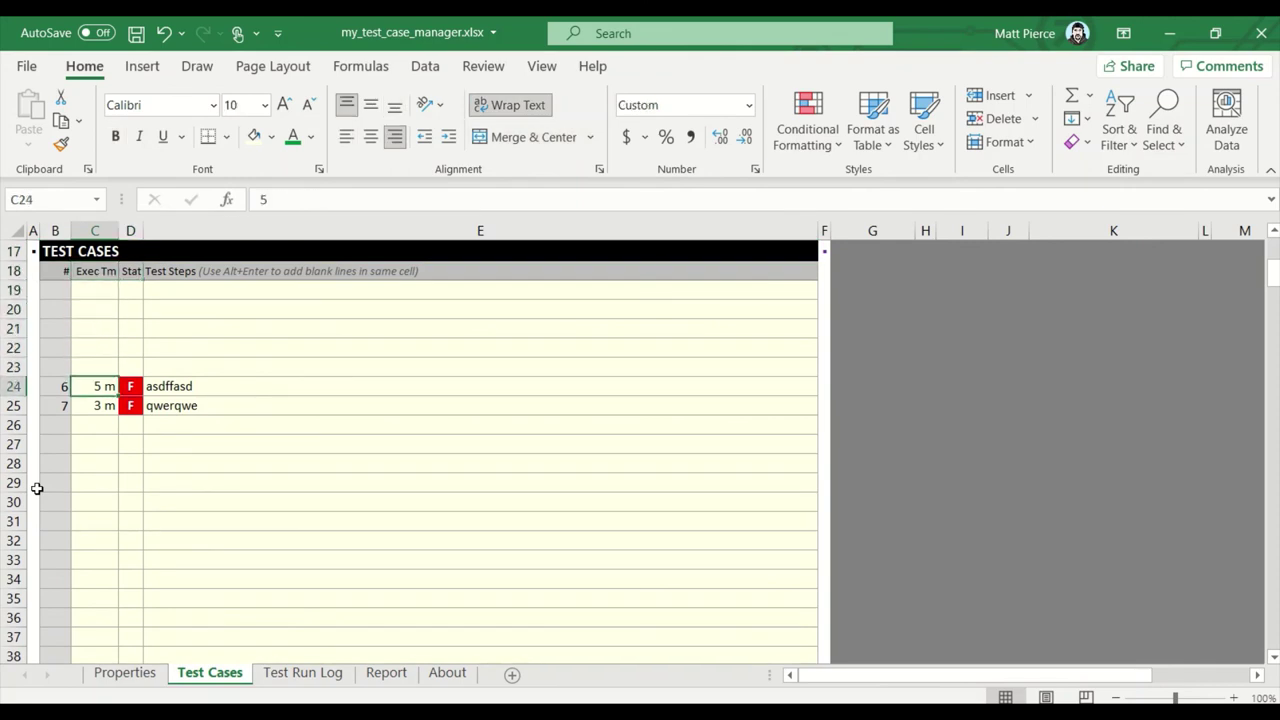
pyautogui.press('Right')
pyautogui.press('Right')
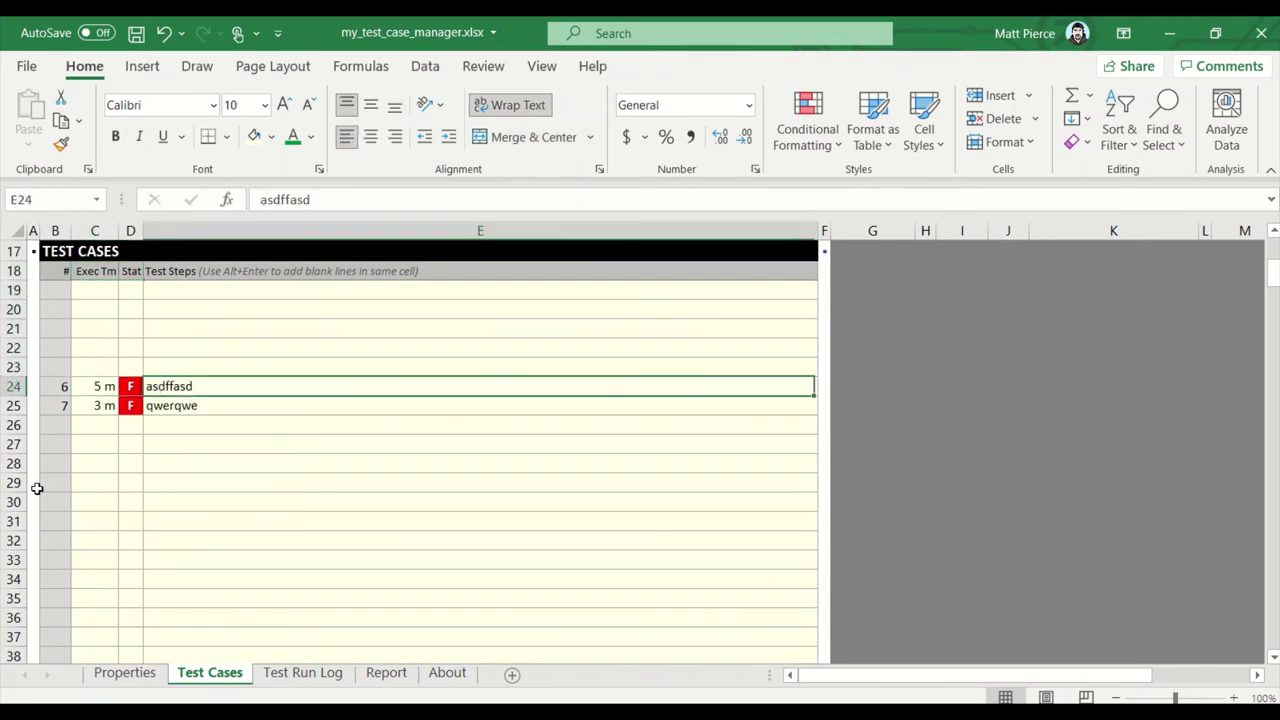
pyautogui.hotkey('shift', 'Down')
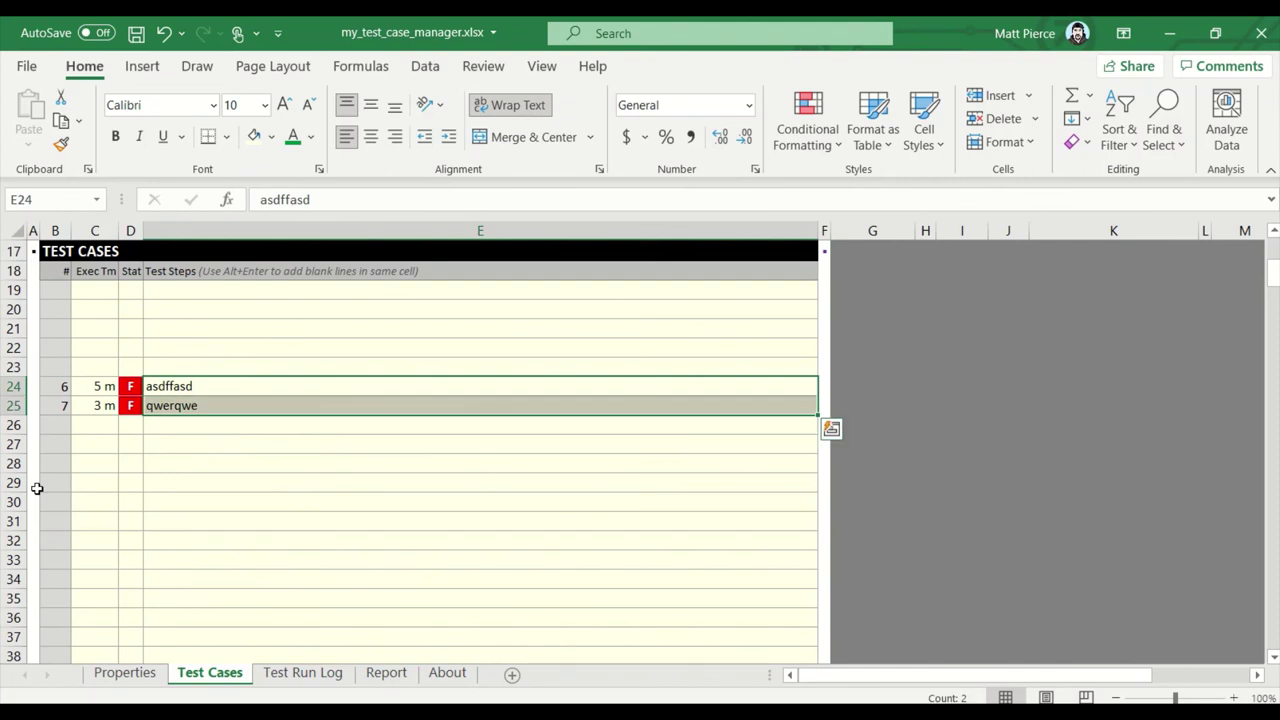
pyautogui.press('Down')
pyautogui.hotkey('ctrl', 'Down')
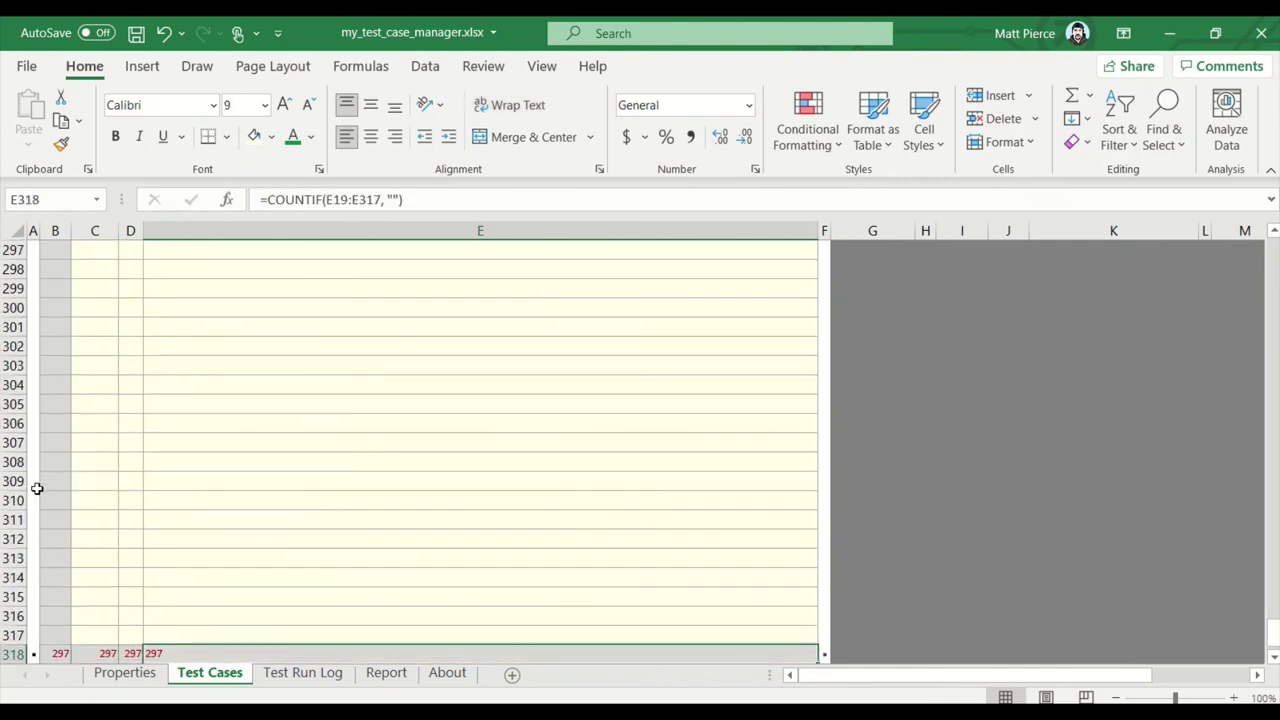
pyautogui.hotkey('ctrl', 'Up')
pyautogui.hotkey('ctrl', 'Up')
pyautogui.hotkey('ctrl', 'Up')
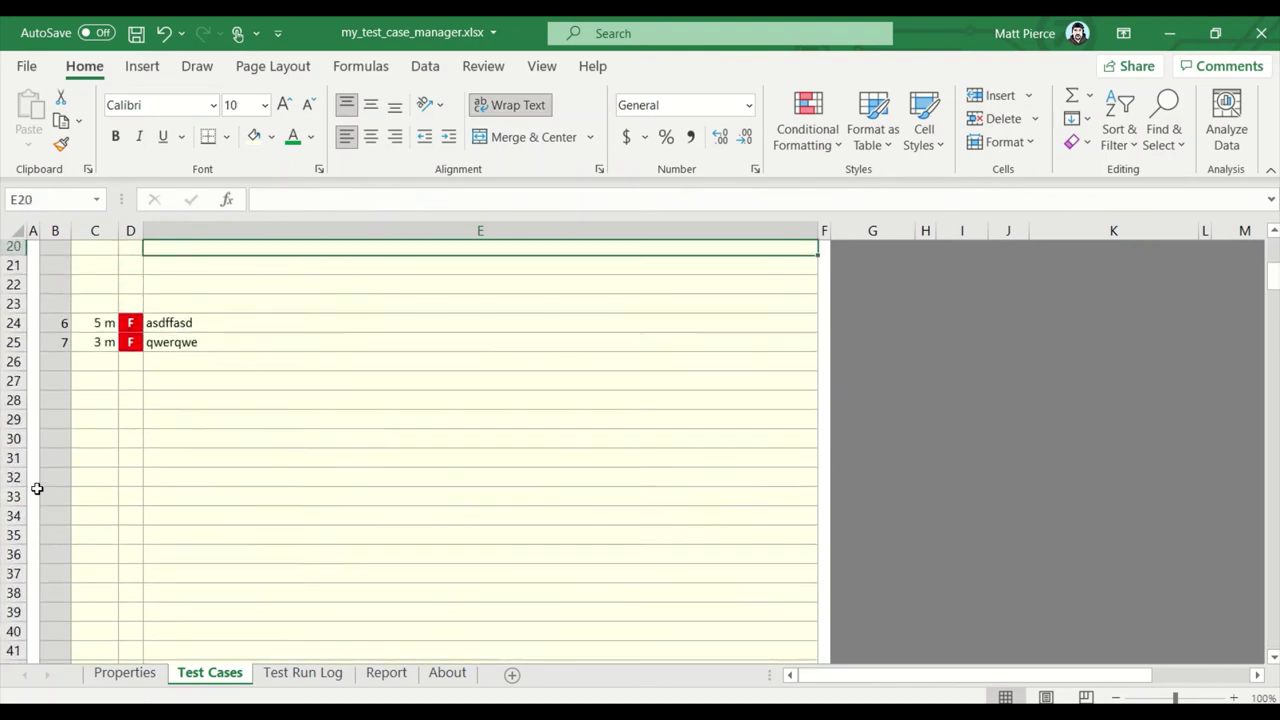
# Step: Clear C24:E25, undo the clearing, and select rows 24 and 25
pyautogui.press('Down')
pyautogui.press('Down')
pyautogui.press('Down')
pyautogui.press('Down')
pyautogui.press('Down')
pyautogui.press('Down')
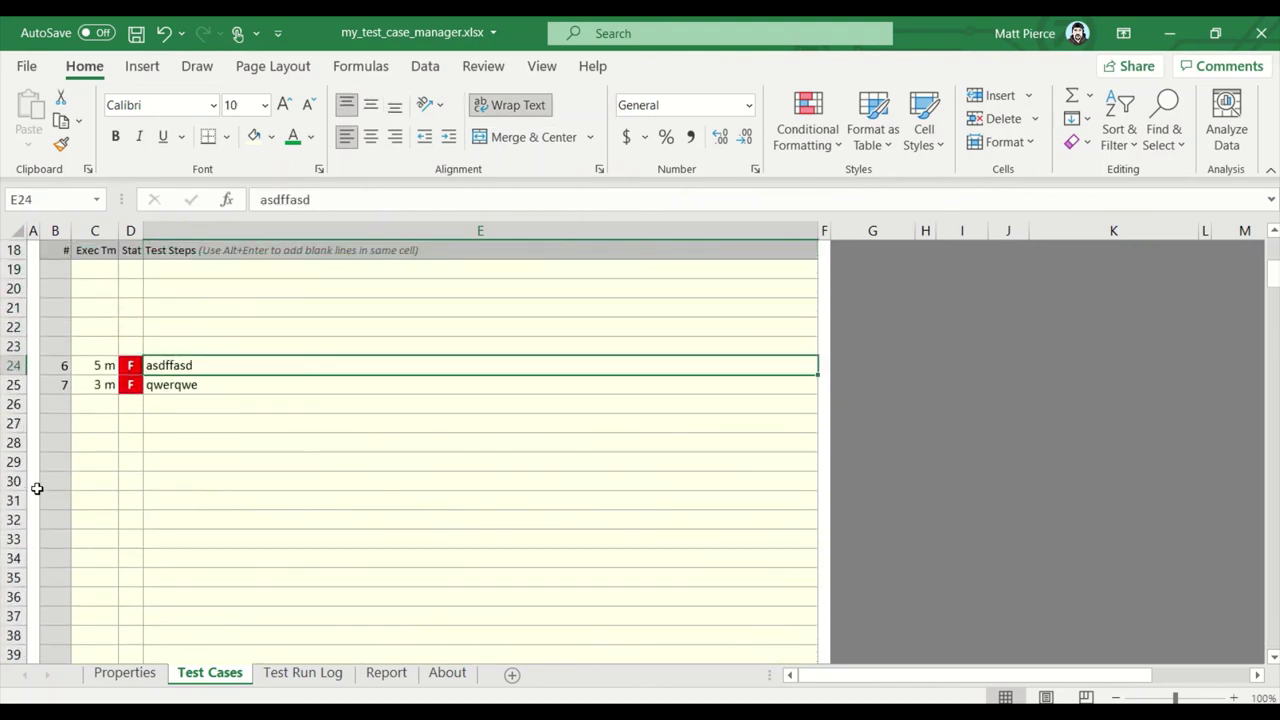
pyautogui.press('Left')
pyautogui.press('Left')
pyautogui.hotkey('shift', 'Down')
pyautogui.hotkey('shift', 'Right')
pyautogui.hotkey('shift', 'Right')
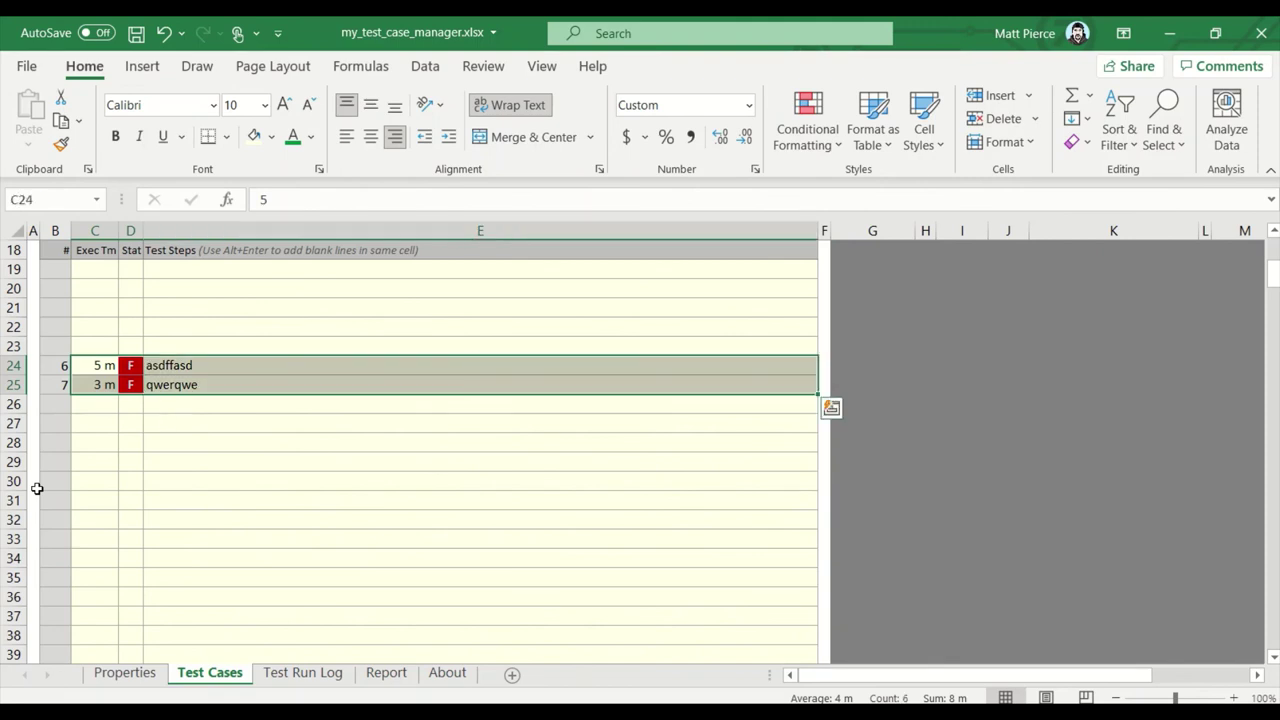
pyautogui.press('Delete')
pyautogui.hotkey('ctrl', 'Down')
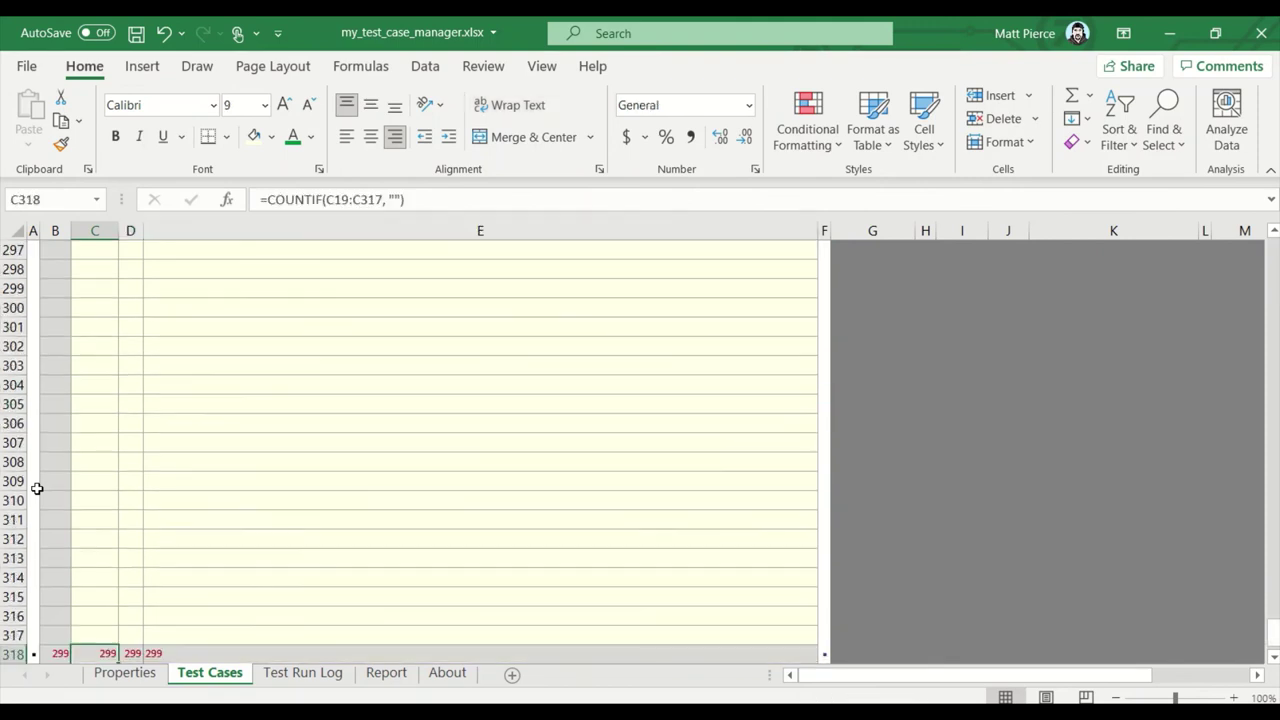
pyautogui.hotkey('ctrl', 'Up')
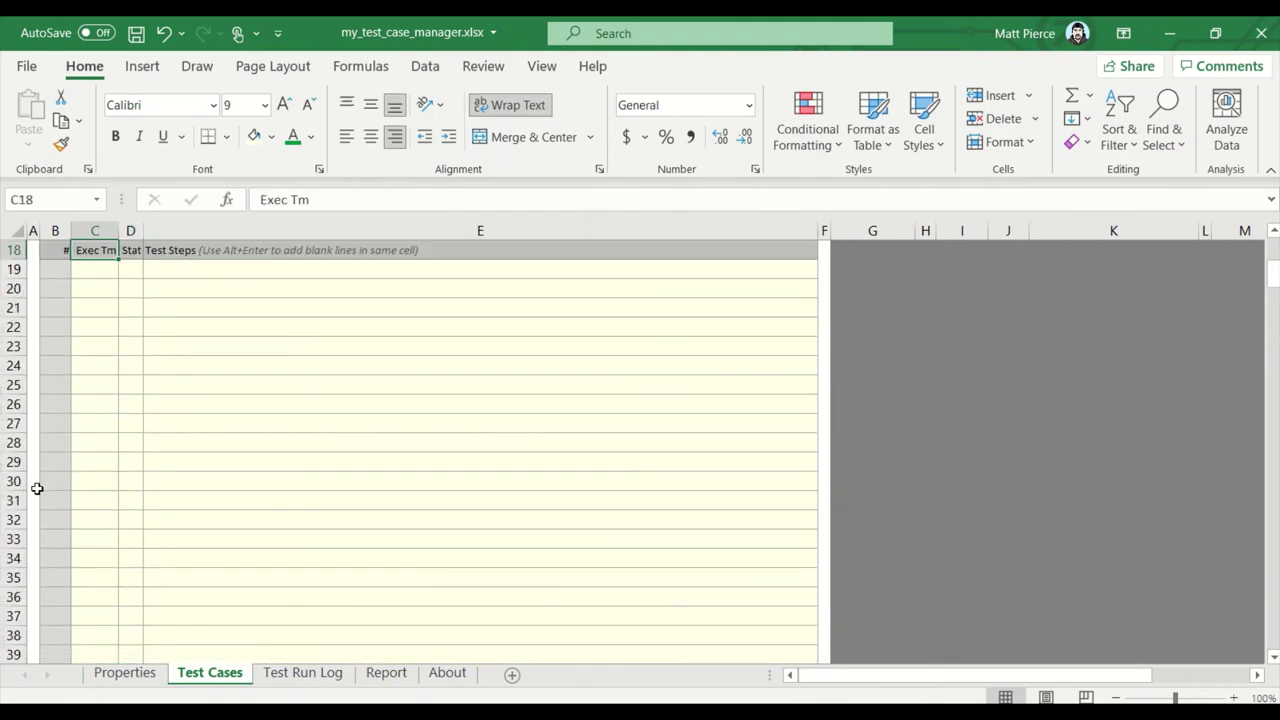
pyautogui.hotkey('ctrl', 'z')
pyautogui.press('Down')
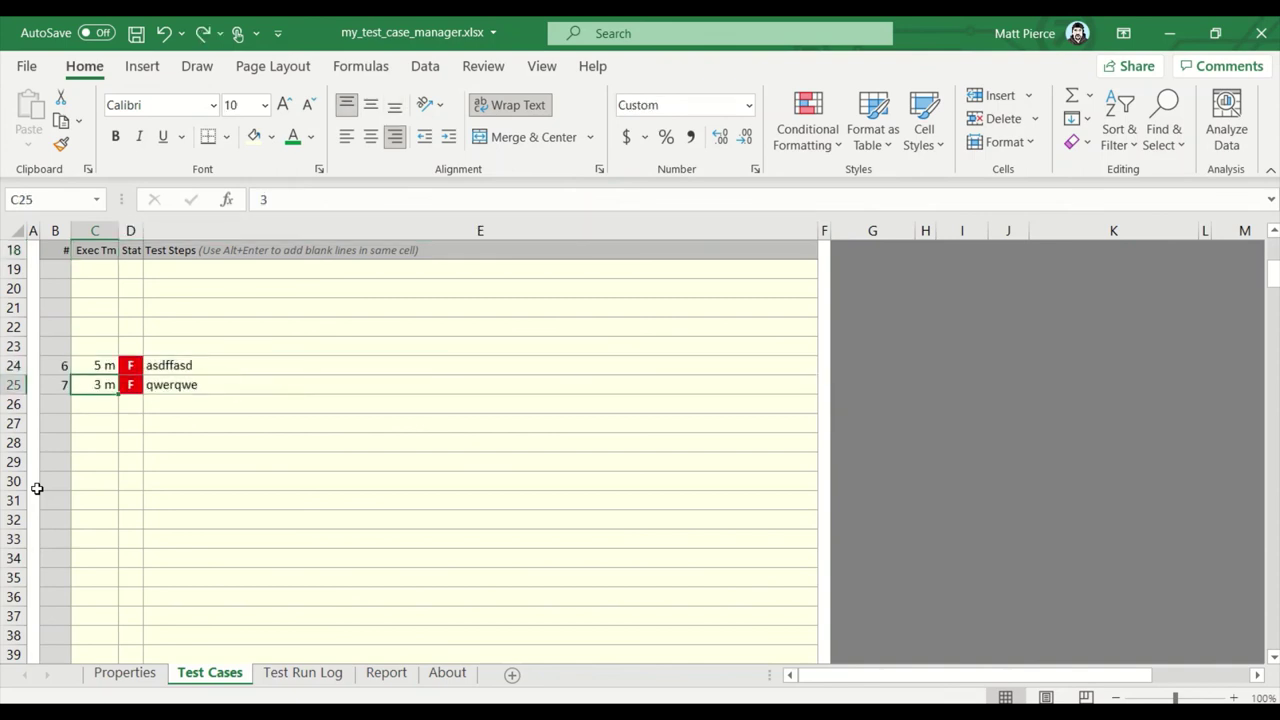
pyautogui.moveTo(22, 365); pyautogui.dragTo(21, 384)
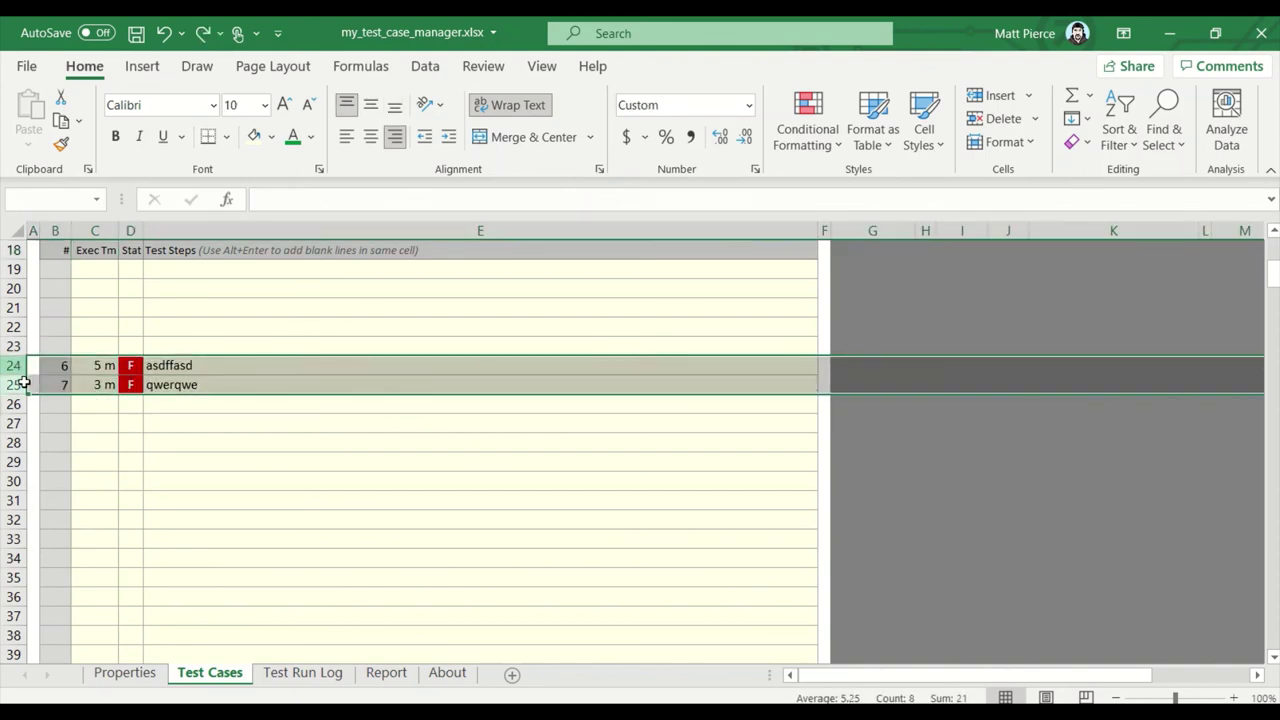
# Step: Visit the Report sheet, then inspect rows 24–35 and the B27 row-number formula
pyautogui.click(391, 677)
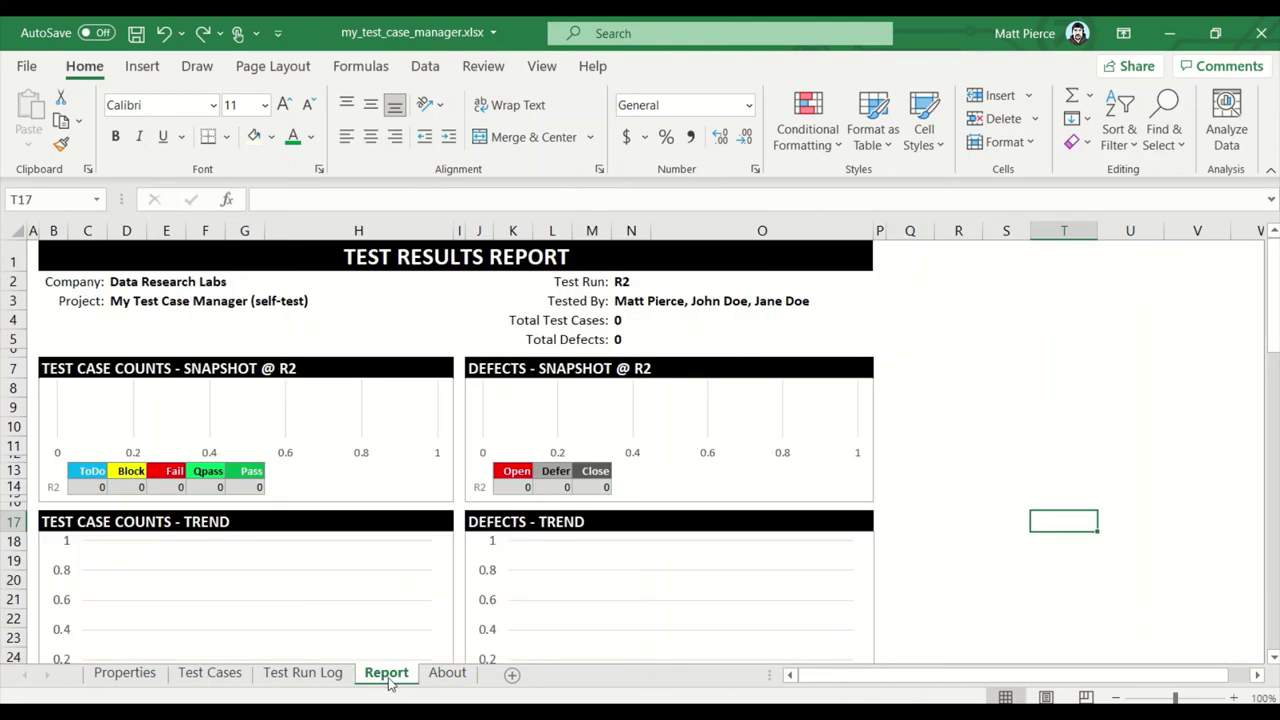
pyautogui.click(212, 677)
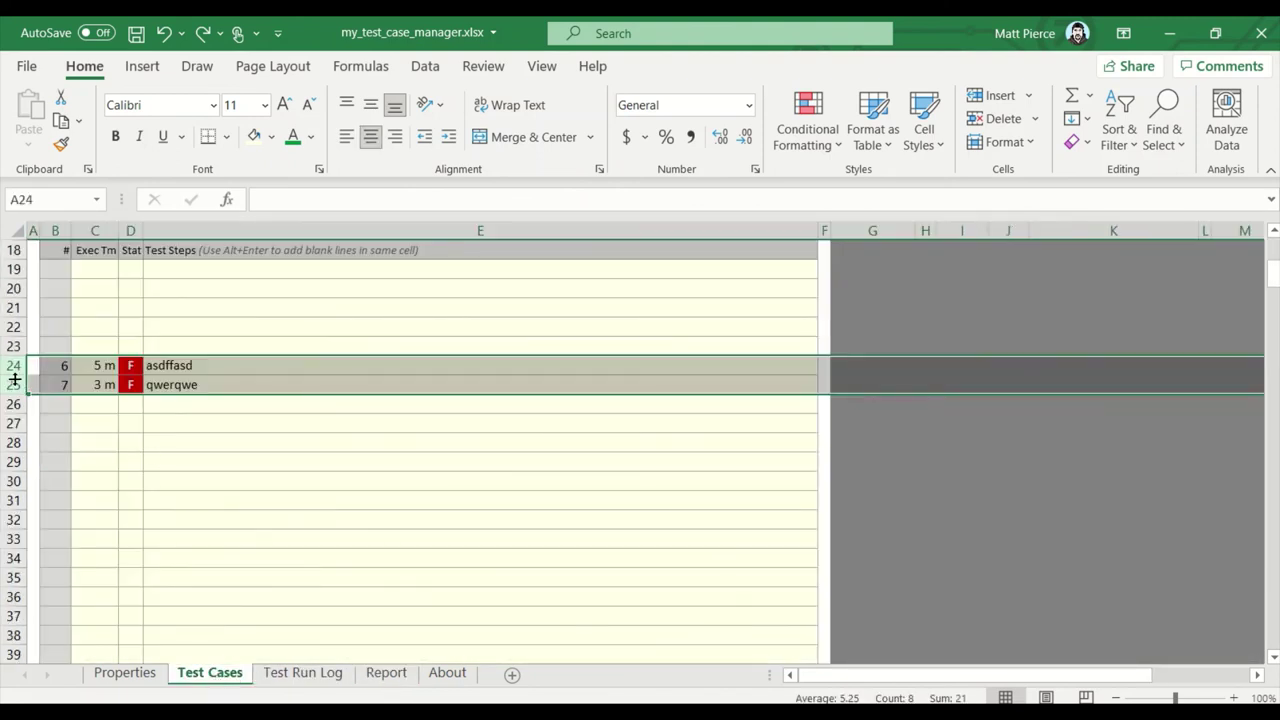
pyautogui.click(14, 423)
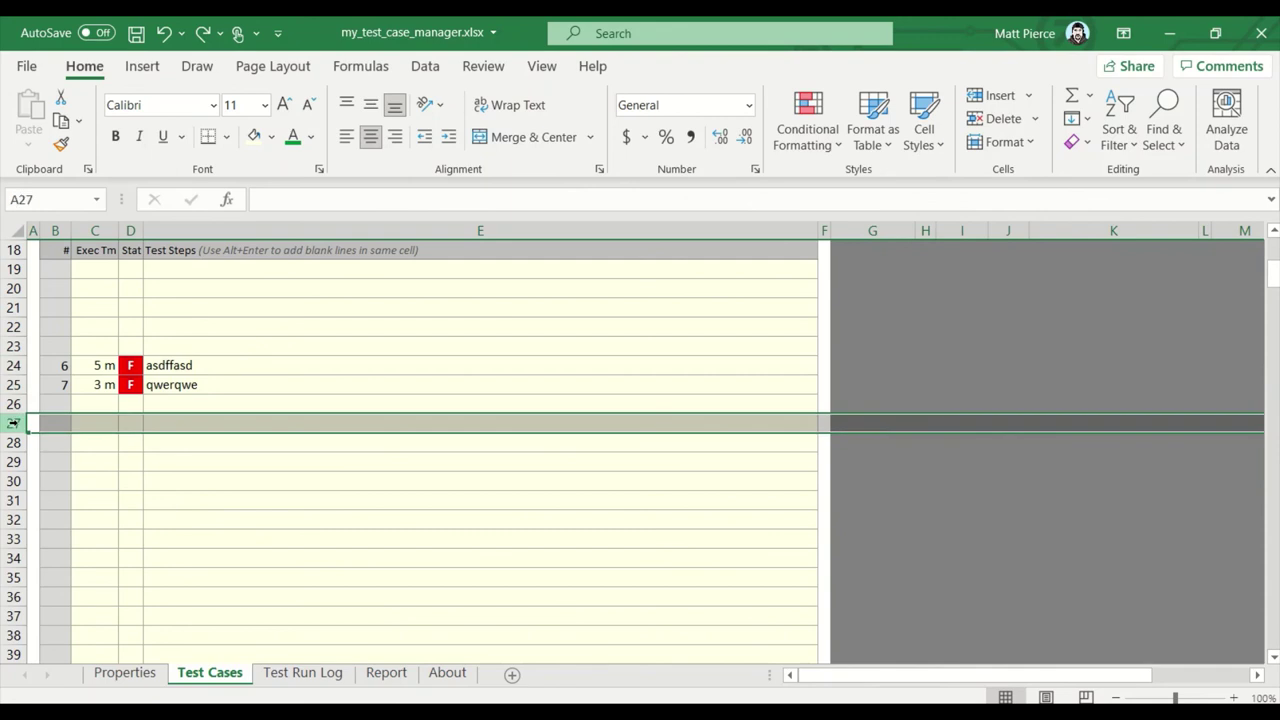
pyautogui.moveTo(14, 423); pyautogui.dragTo(17, 540)
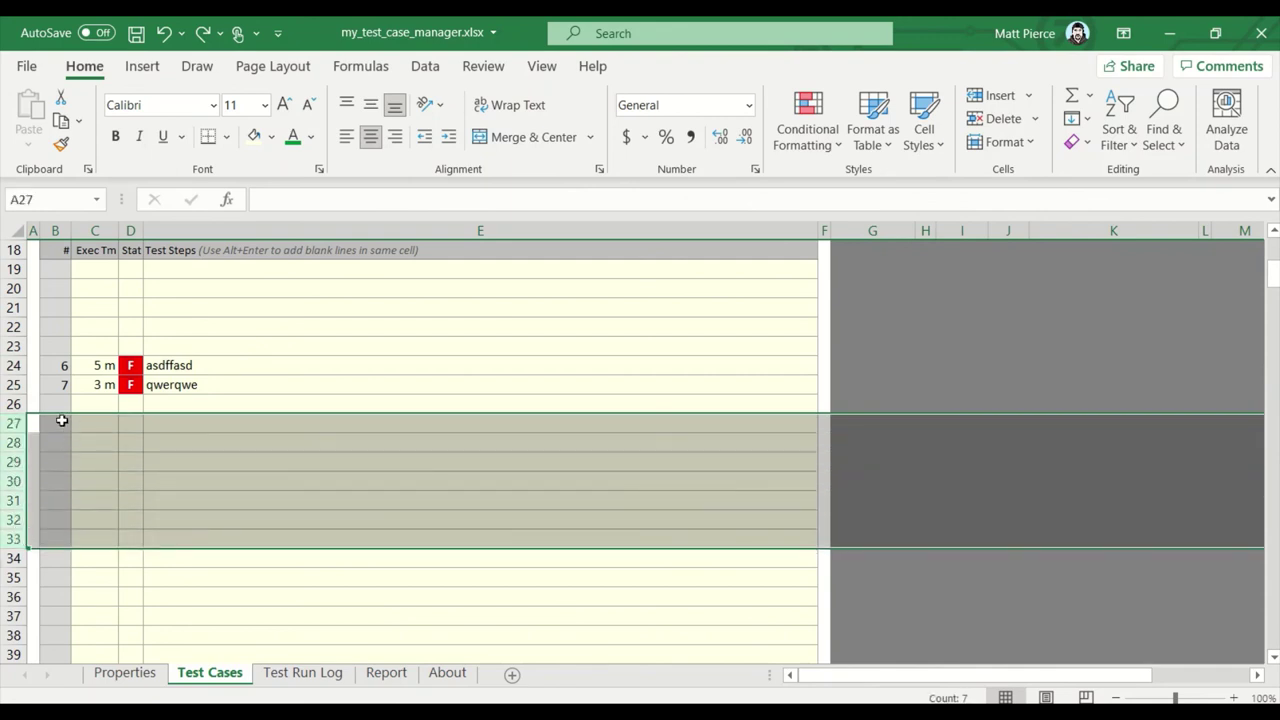
pyautogui.click(61, 421)
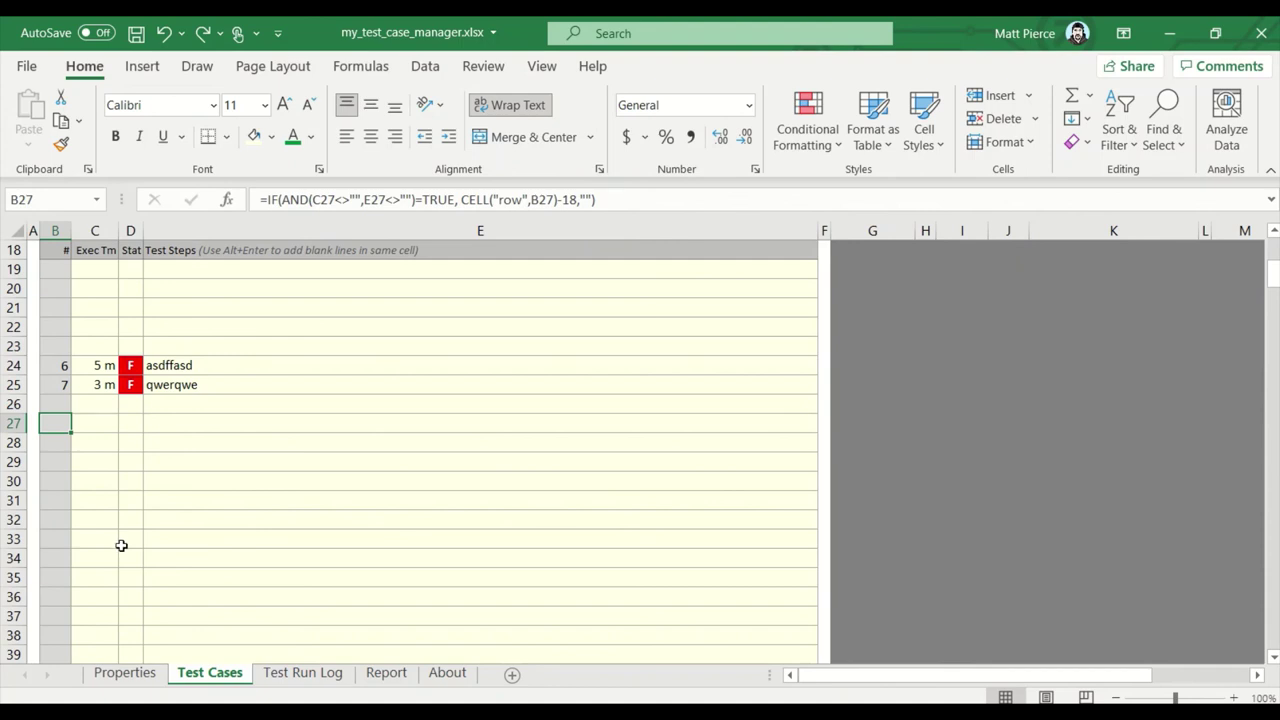
pyautogui.click(17, 377)
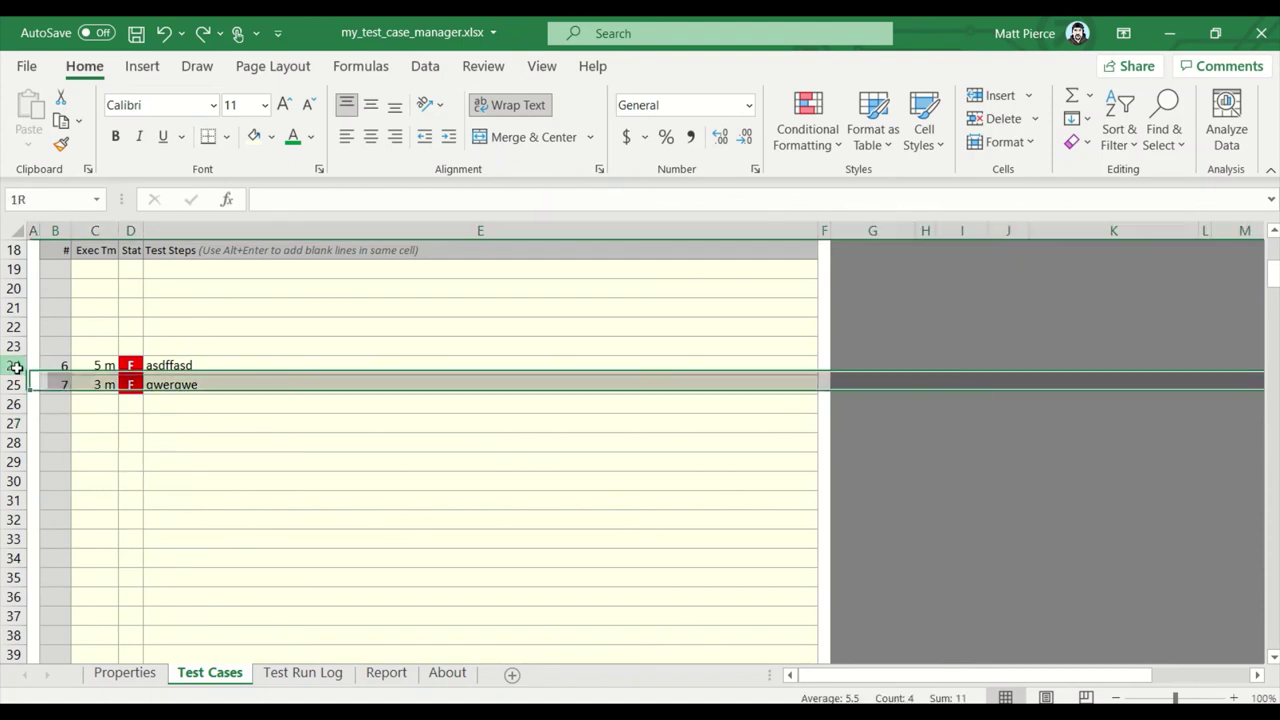
pyautogui.moveTo(17, 368); pyautogui.dragTo(42, 576)
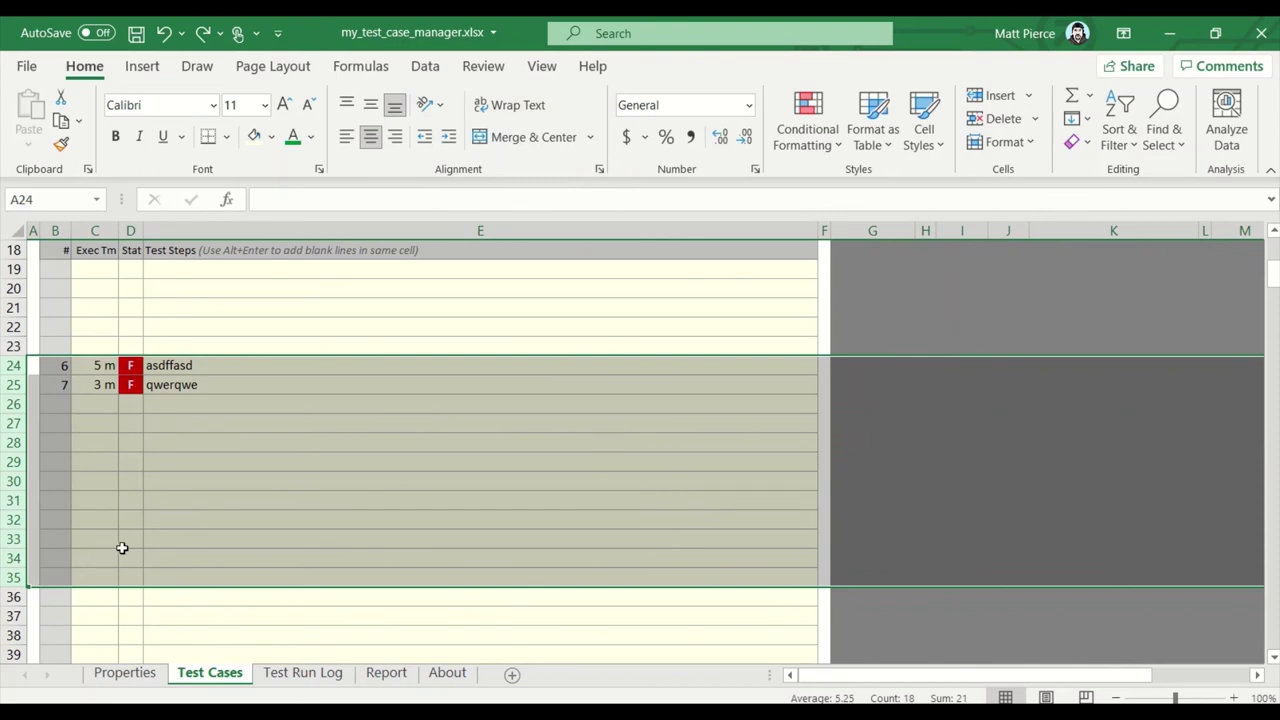
pyautogui.click(203, 471)
# Step: Clear the sample data in C24:E25, then undo the clearing
pyautogui.moveTo(100, 371); pyautogui.dragTo(158, 390)
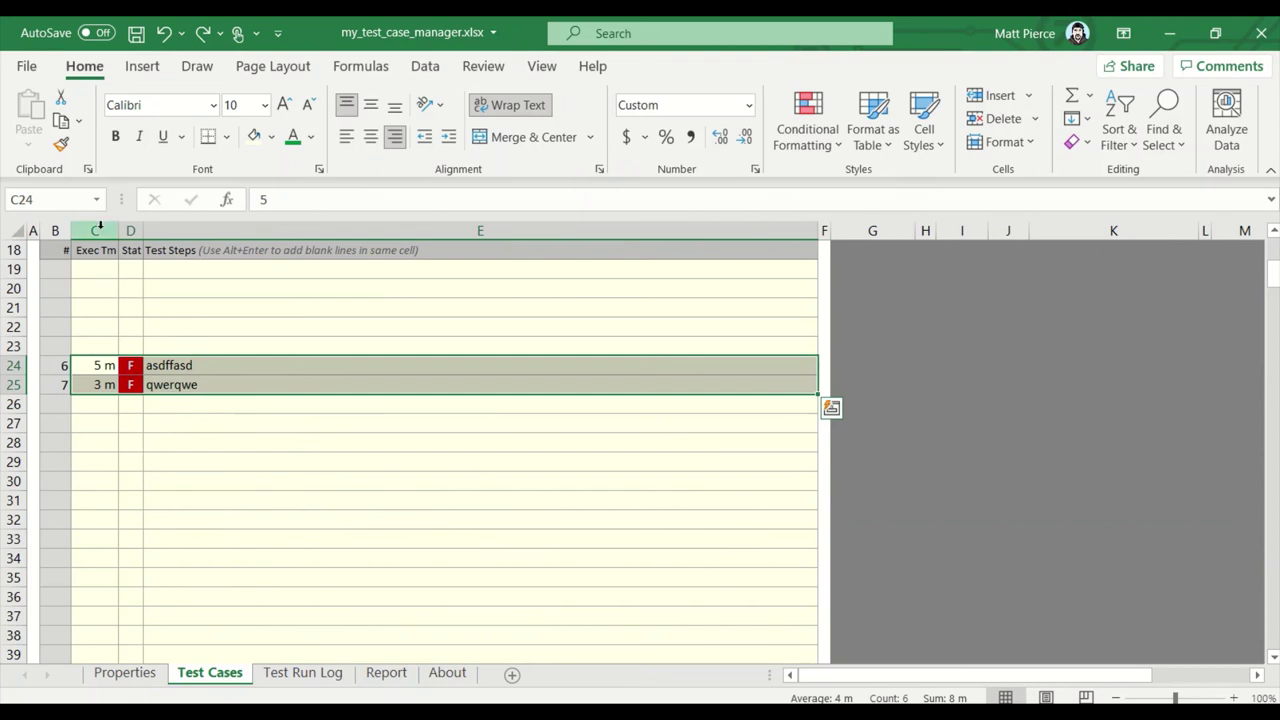
pyautogui.press('Delete')
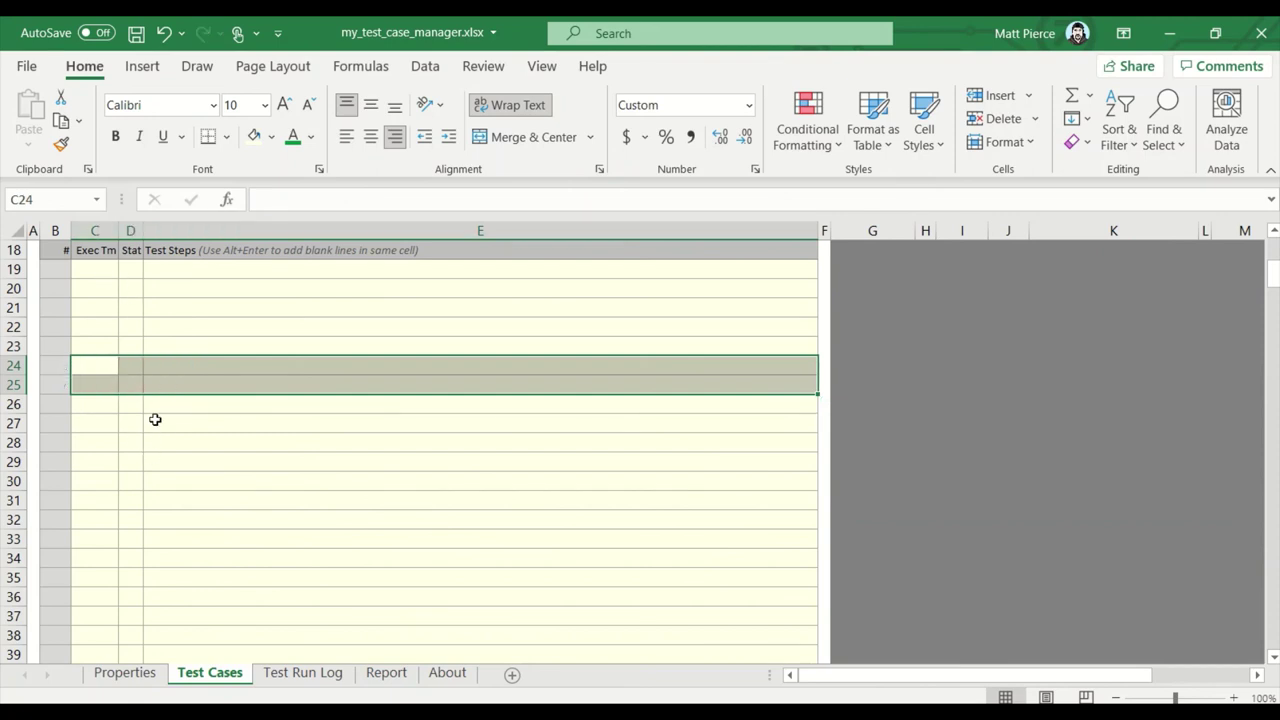
pyautogui.click(148, 425)
pyautogui.hotkey('ctrl', 'z')
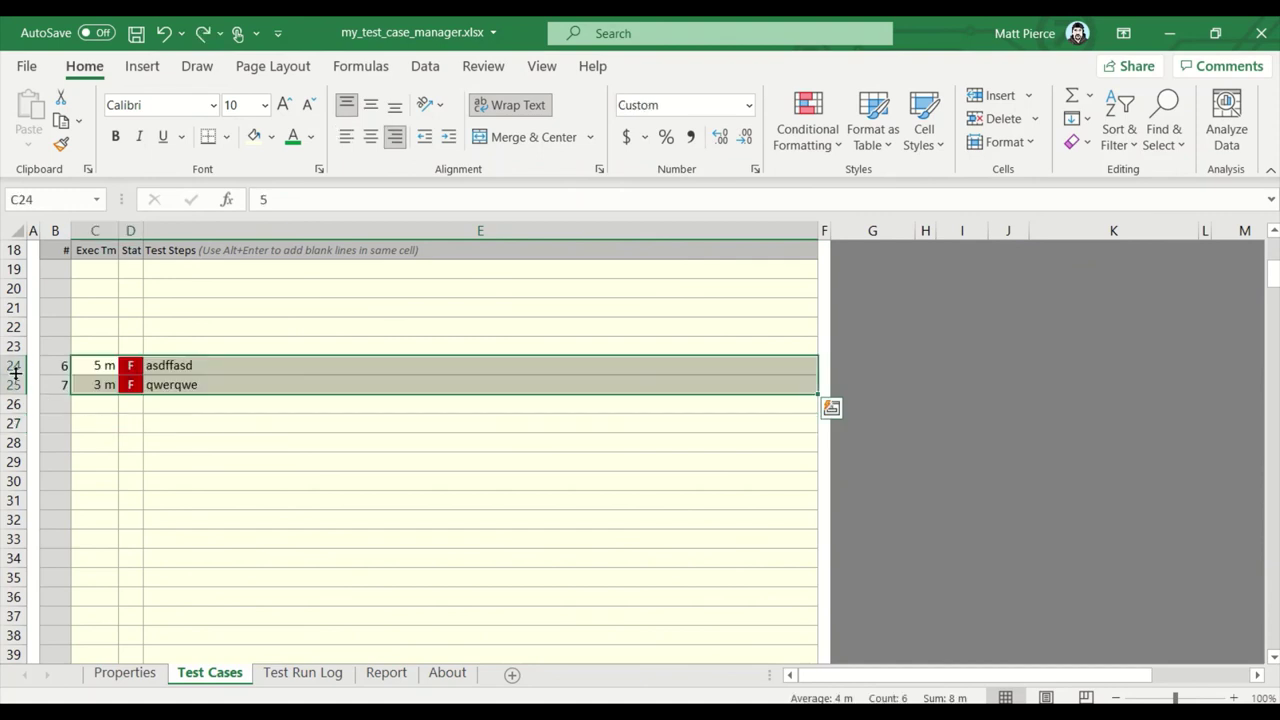
# Step: Delete rows 24 and 25 and check the totals row at the bottom
pyautogui.moveTo(15, 372); pyautogui.dragTo(8, 385)
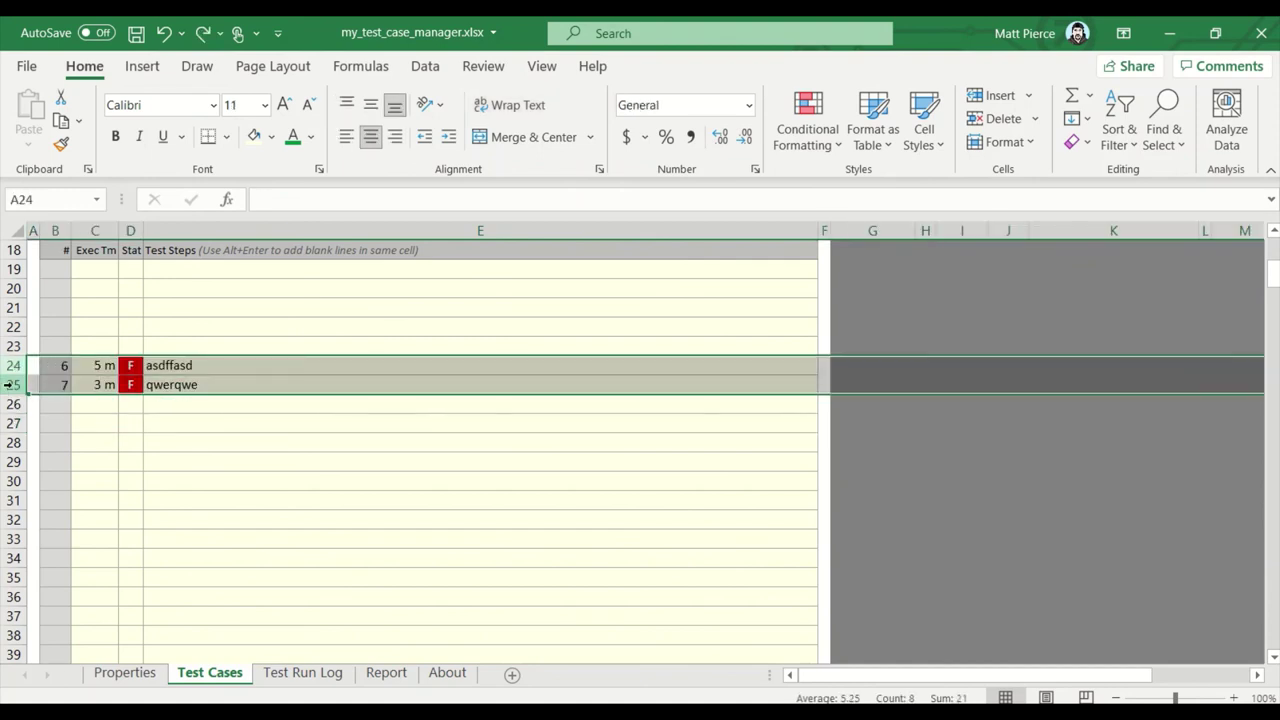
pyautogui.rightClick(9, 385)
pyautogui.click(96, 221)
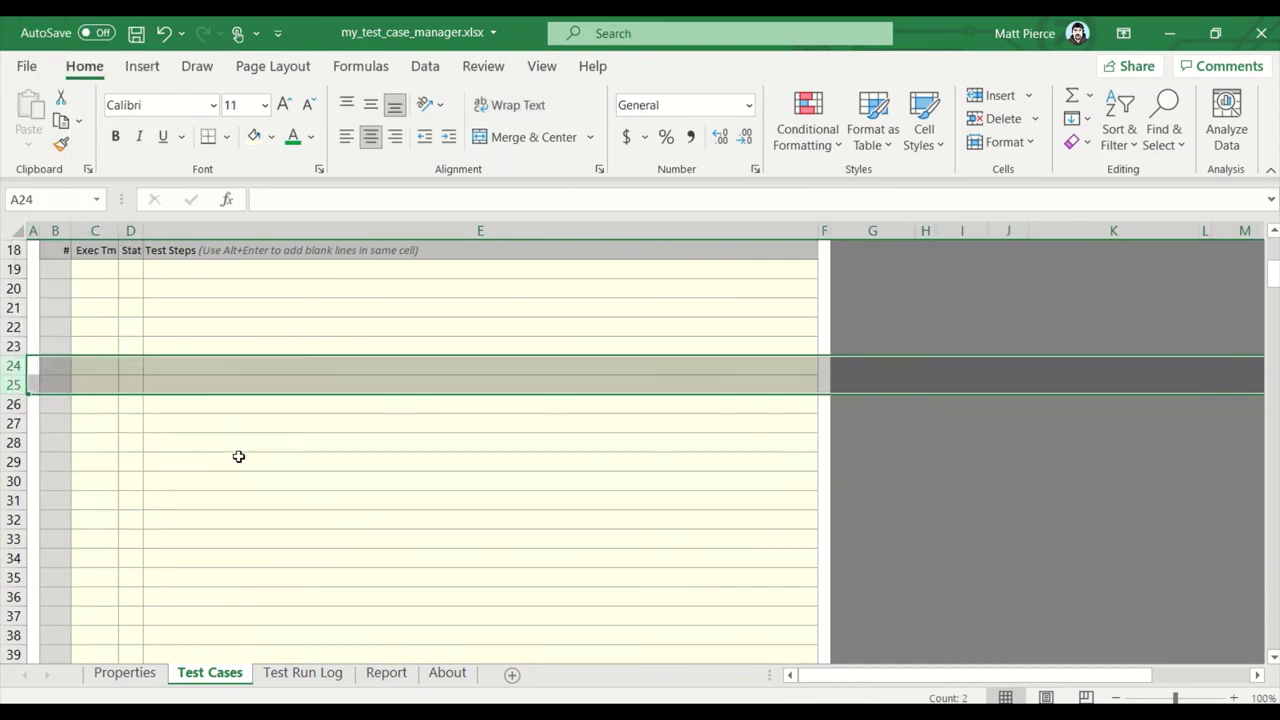
pyautogui.click(208, 457)
pyautogui.hotkey('ctrl', 'Down')
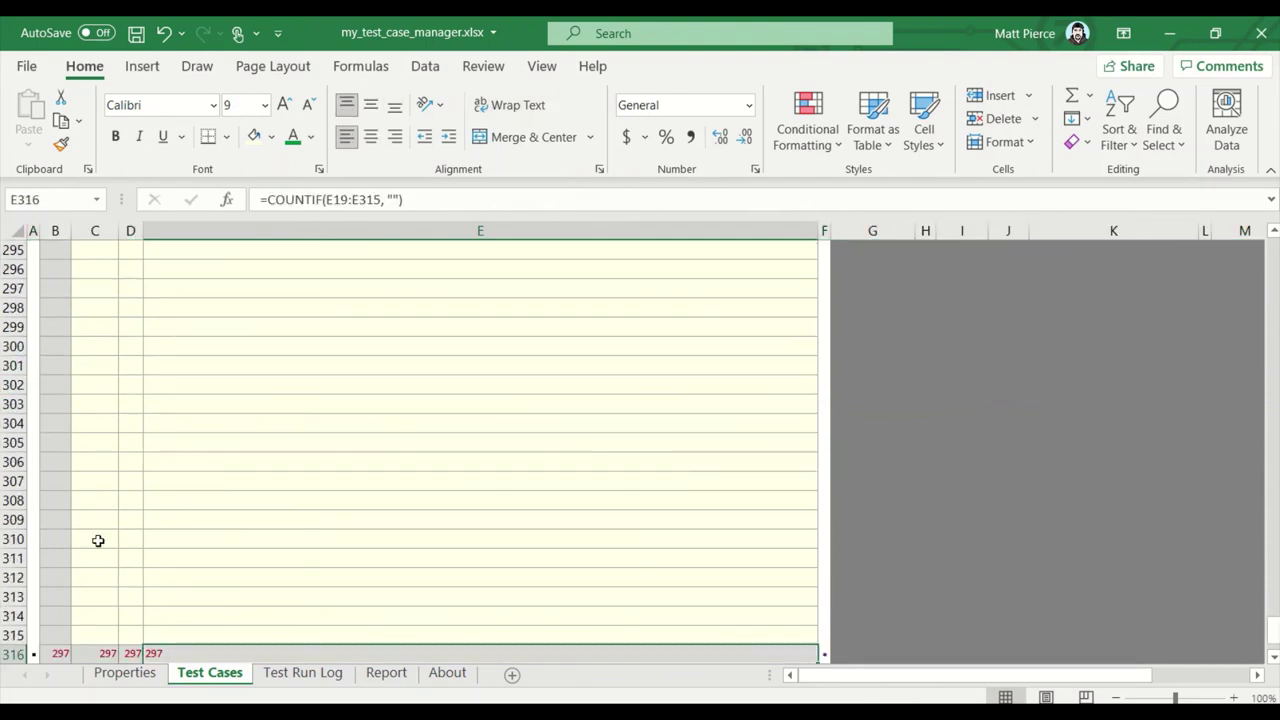
# Step: Copy blank row 308 and insert it as copied cells into rows 309–323
pyautogui.click(8, 500)
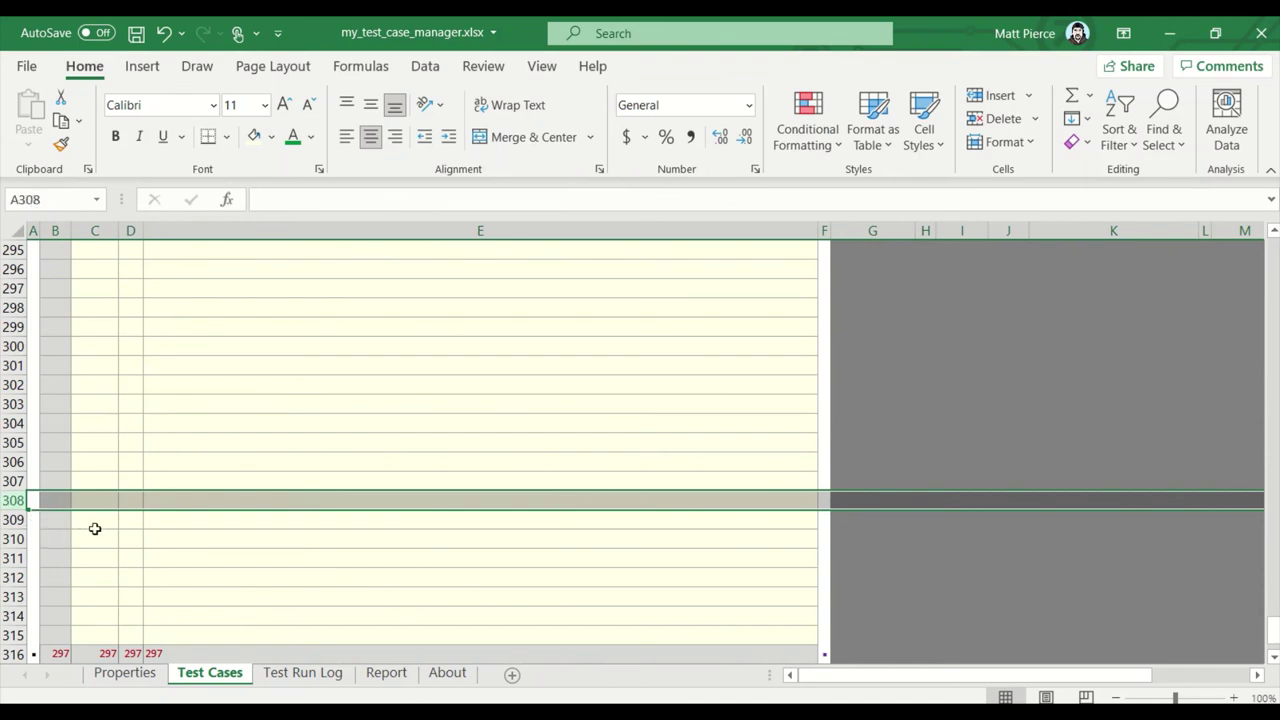
pyautogui.hotkey('ctrl', 'c')
pyautogui.moveTo(12, 520); pyautogui.dragTo(18, 560)
pyautogui.scroll(-3, 18, 562)
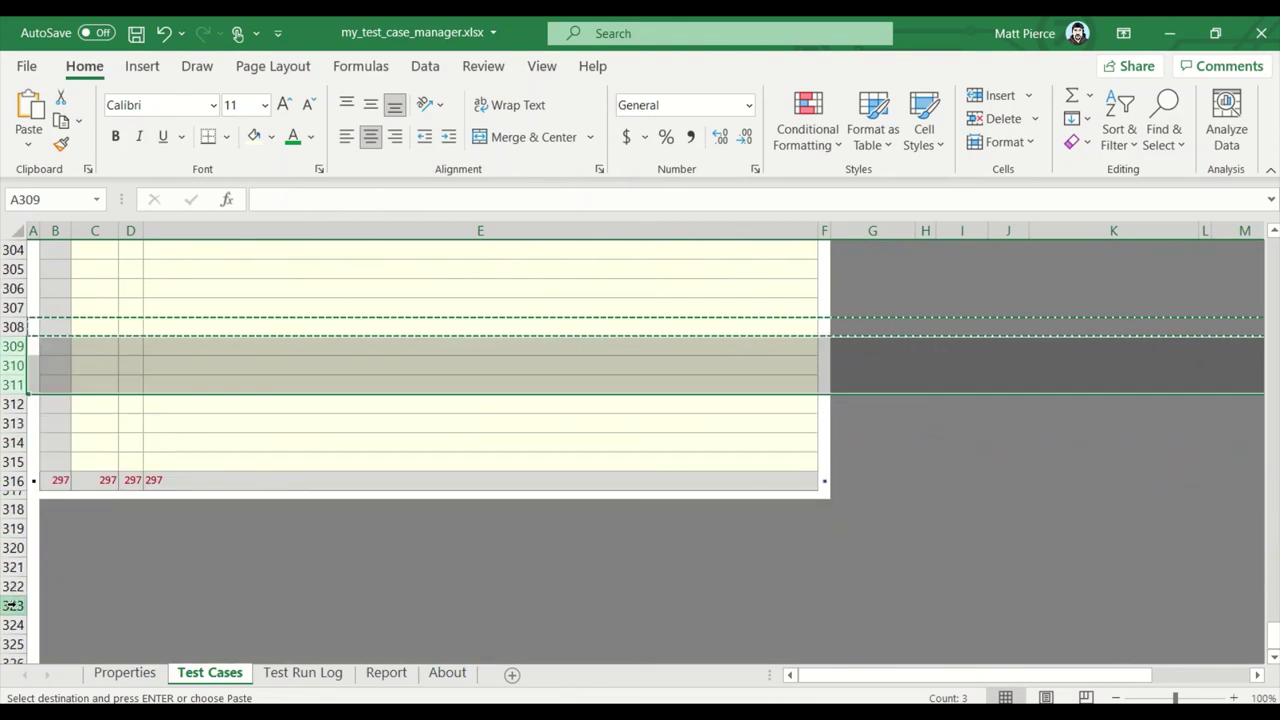
pyautogui.keyDown('shift'); pyautogui.click(12, 606); pyautogui.keyUp('shift')
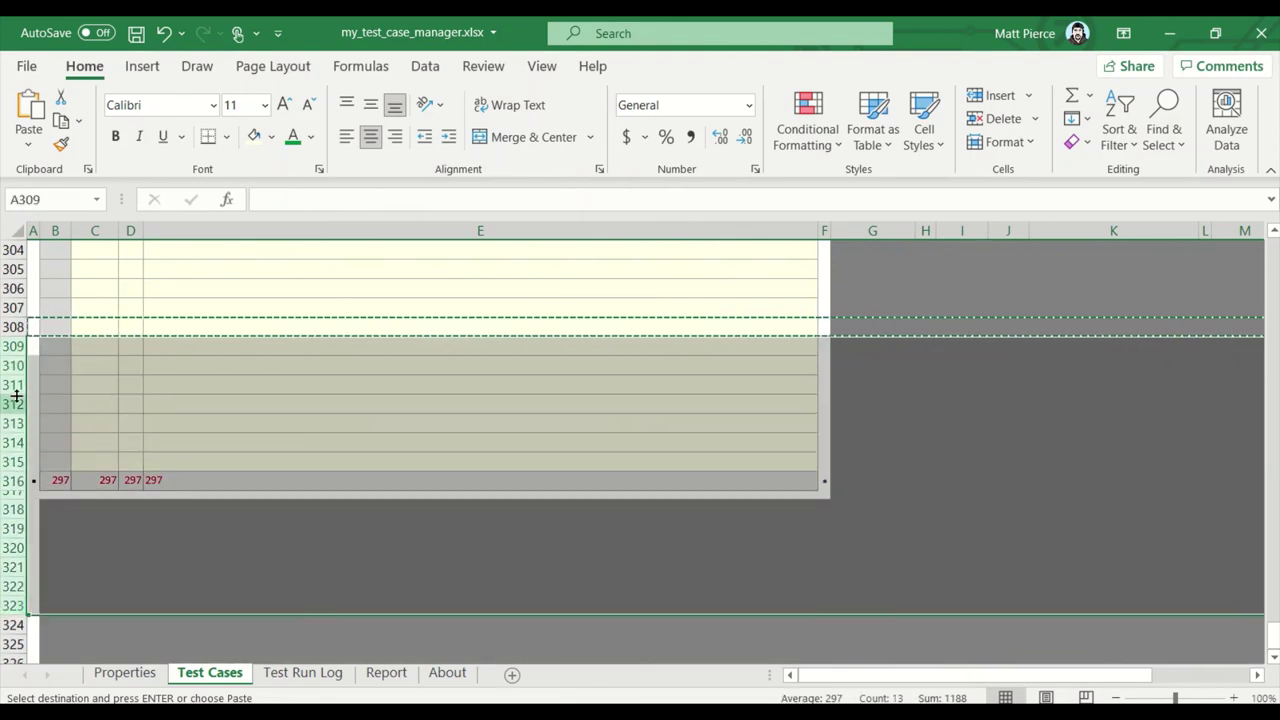
pyautogui.rightClick(12, 345)
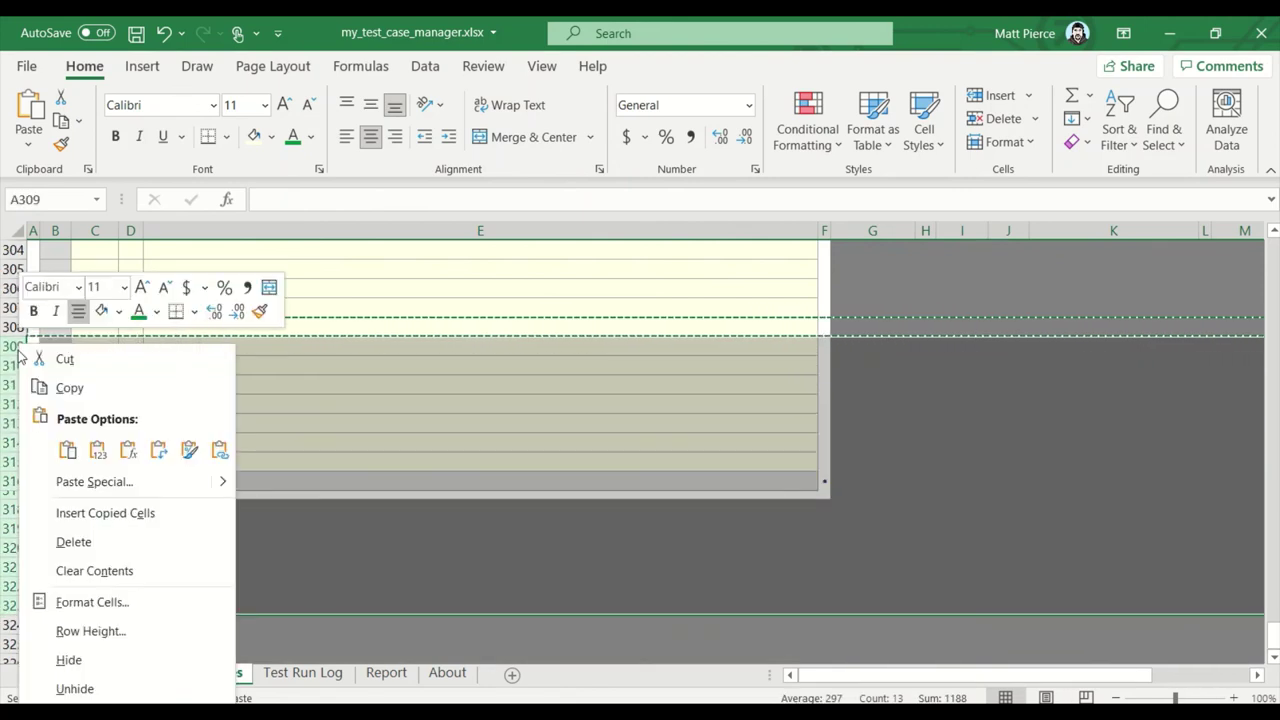
pyautogui.click(92, 513)
# Step: Verify the row-number formulas in B308–B310 and the totals at row 331
pyautogui.click(95, 408)
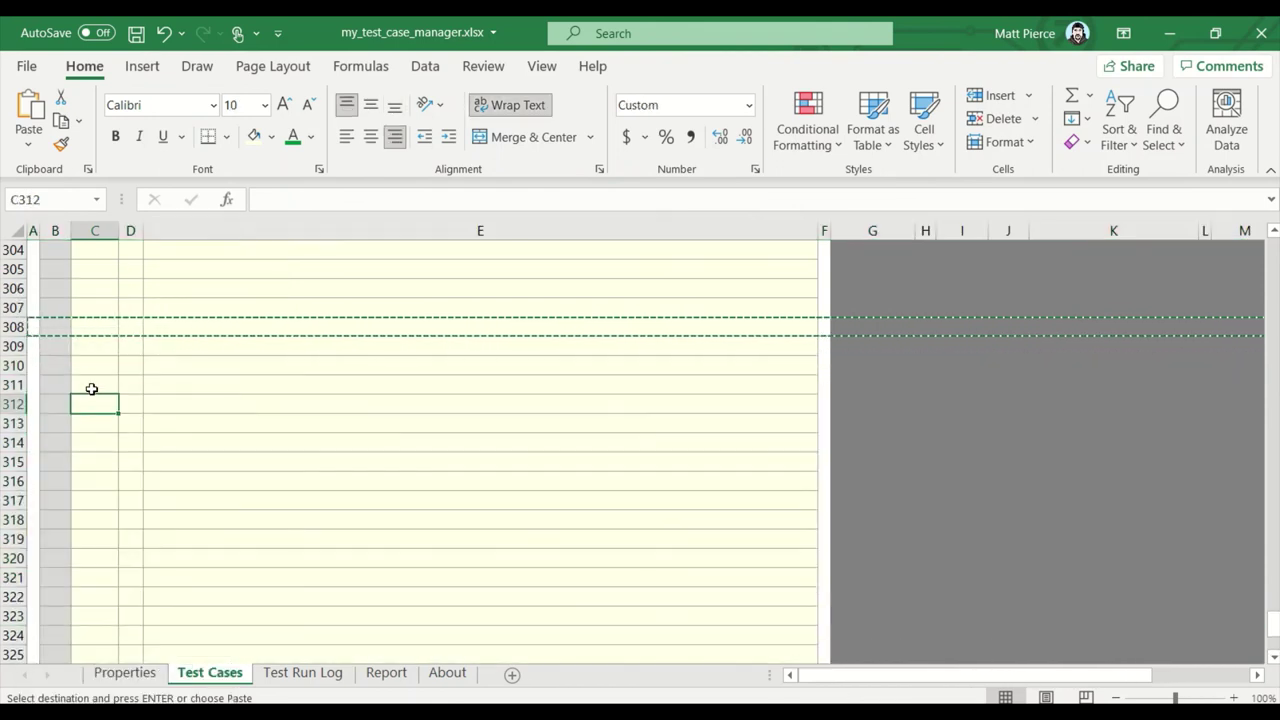
pyautogui.click(85, 326)
pyautogui.click(65, 326)
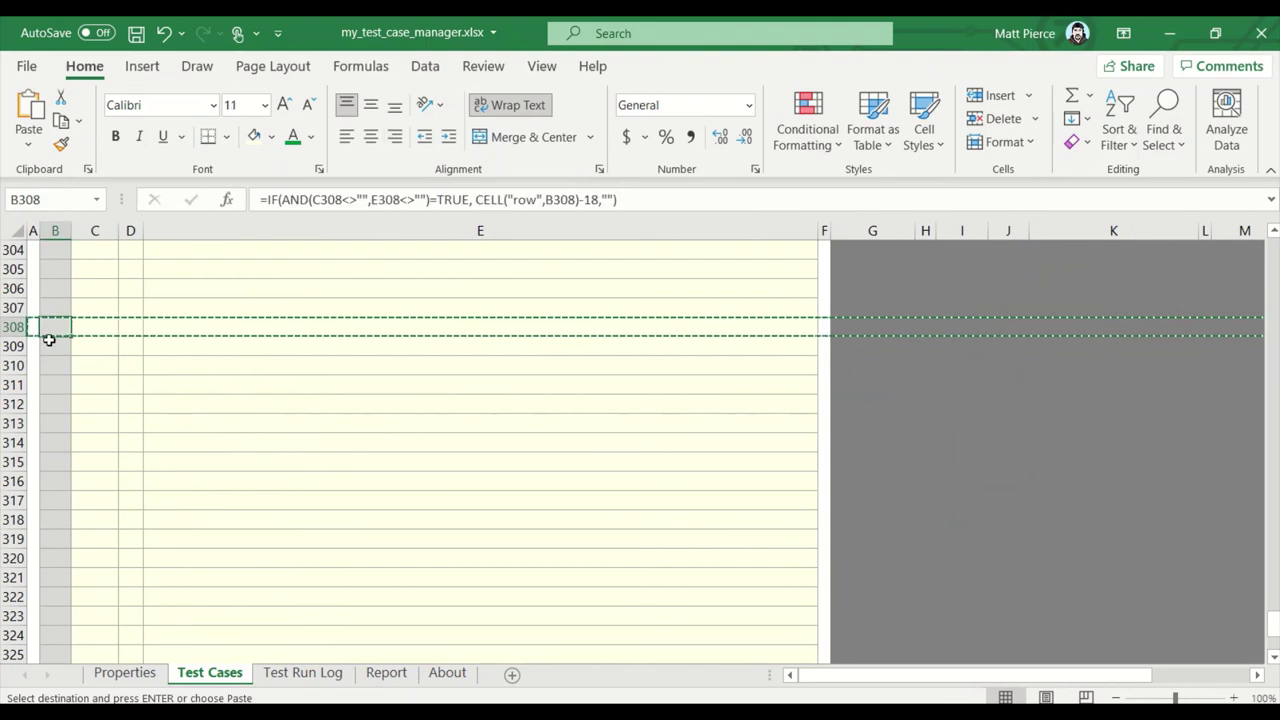
pyautogui.click(56, 346)
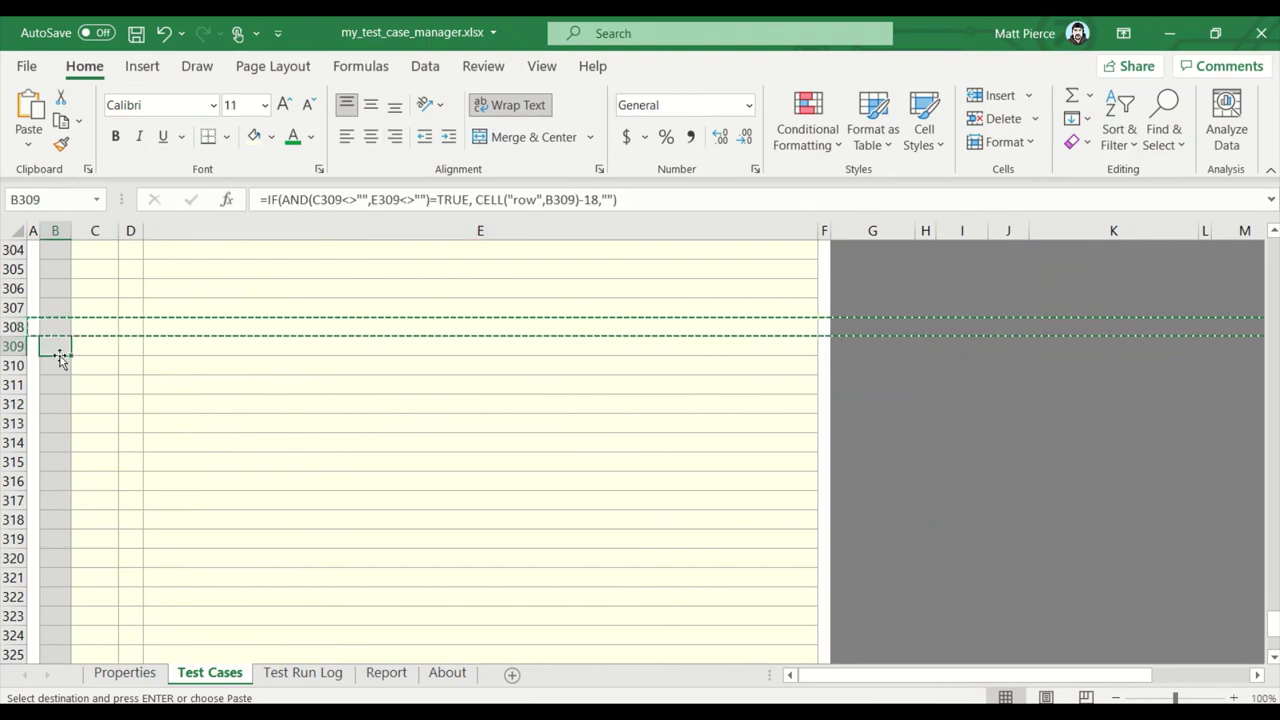
pyautogui.click(56, 366)
pyautogui.hotkey('ctrl', 'Down')
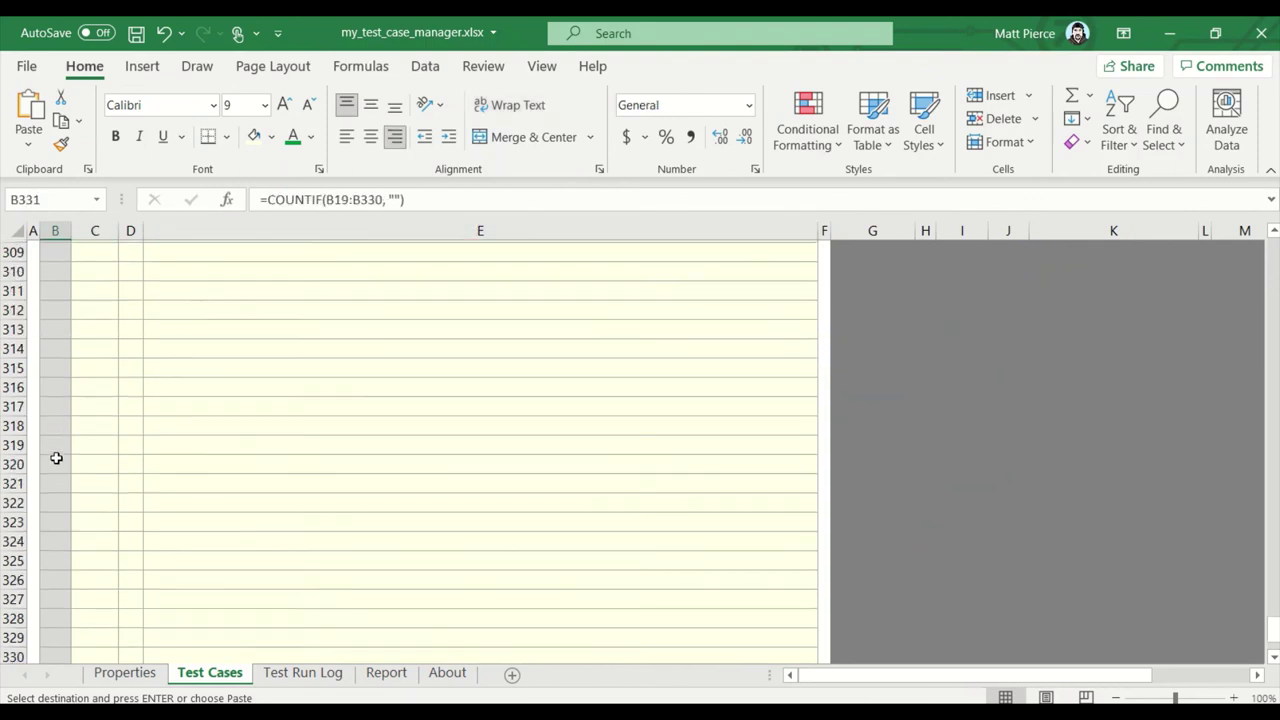
pyautogui.press('Right')
pyautogui.press('Right')
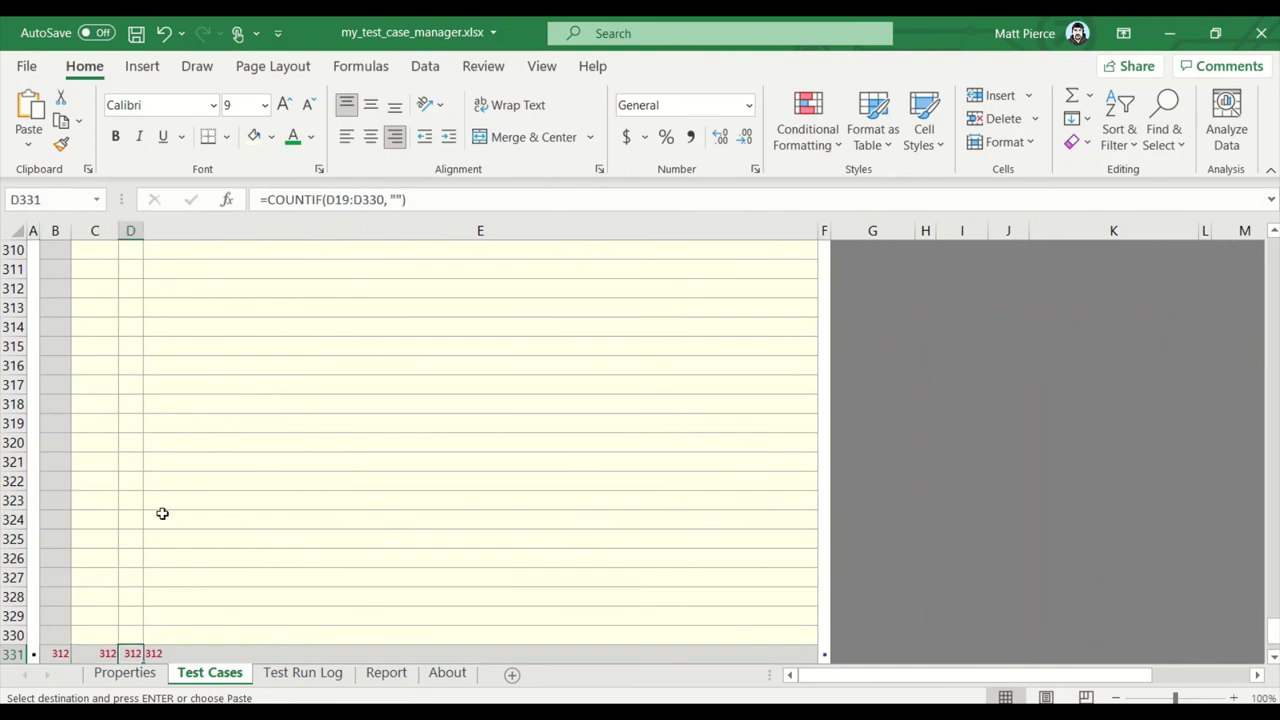
# Step: Return to the table top, select C20:E27, and cancel copy mode
pyautogui.click(114, 541)
pyautogui.hotkey('ctrl', 'Up')
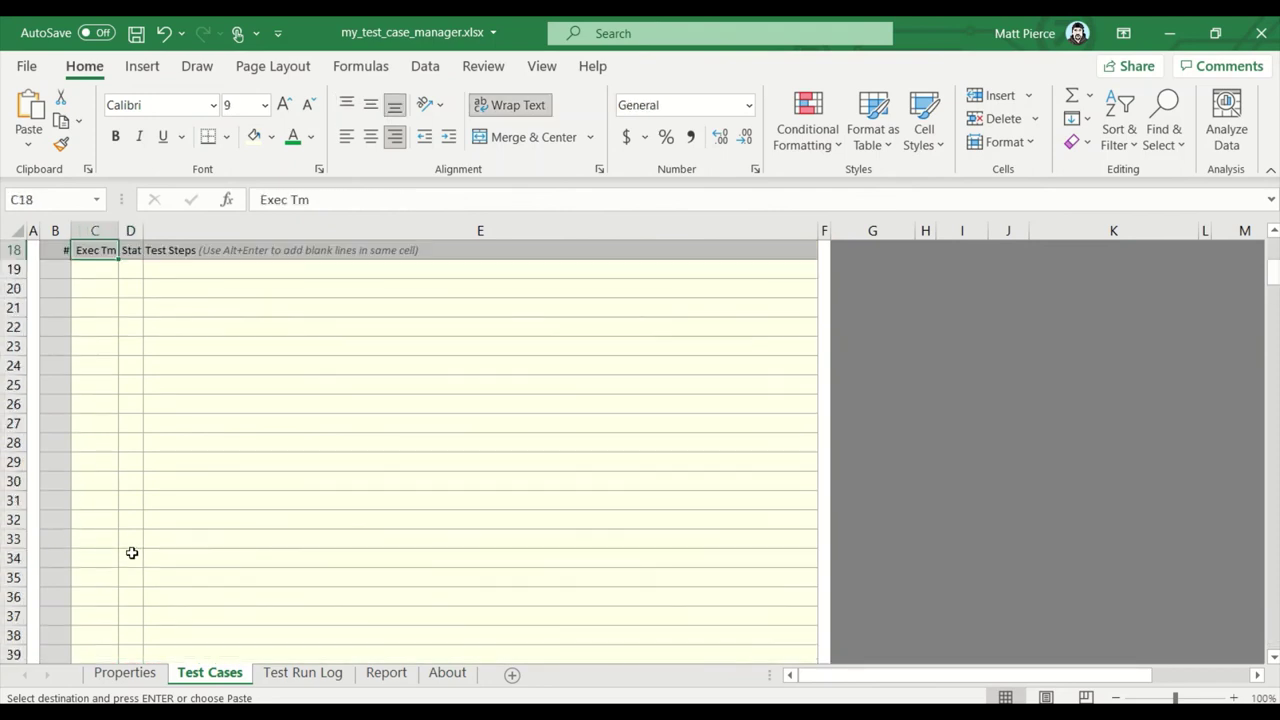
pyautogui.moveTo(103, 294); pyautogui.dragTo(233, 418)
pyautogui.press('Escape')
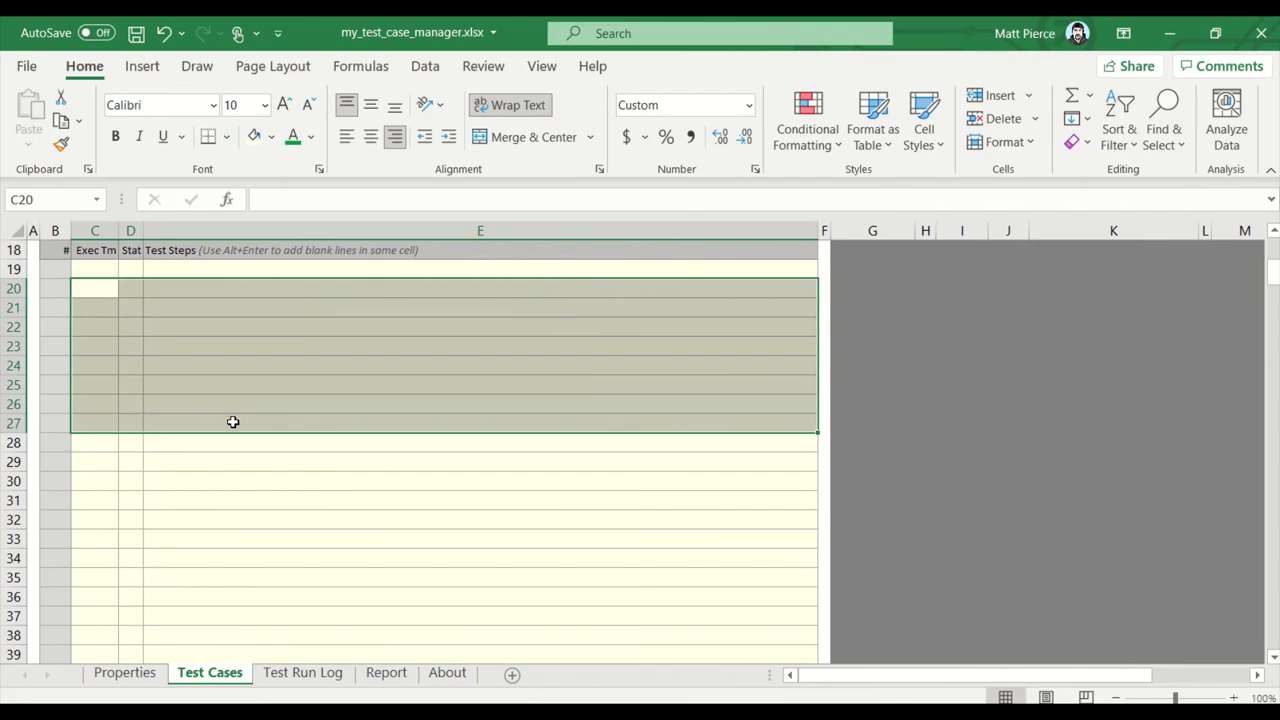